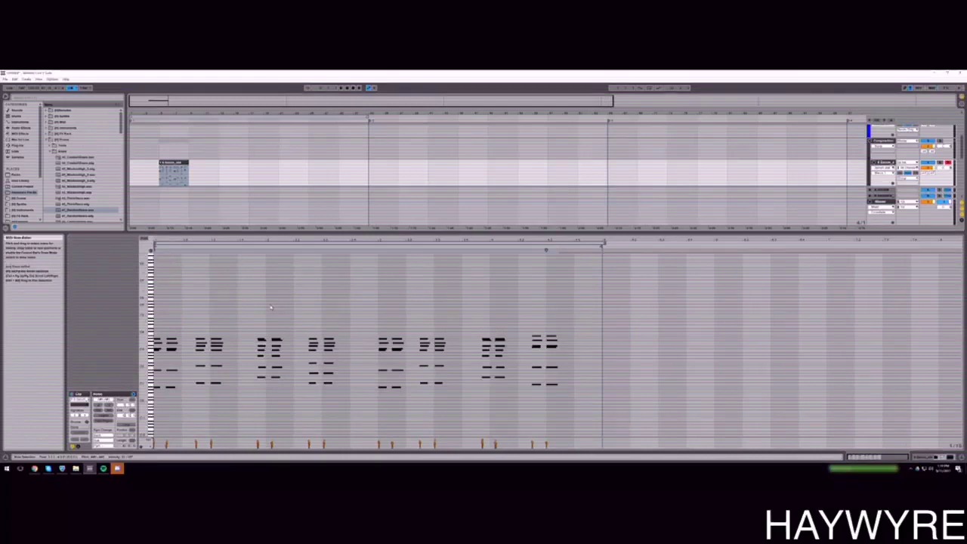
Quantize the chord notes in the MIDI clip using the quantize settings and check their timing in playback.
{"action": "key", "text": "Escape"}
{"action": "left_click_drag", "start_coordinate": [547, 250], "coordinate": [545, 296]}
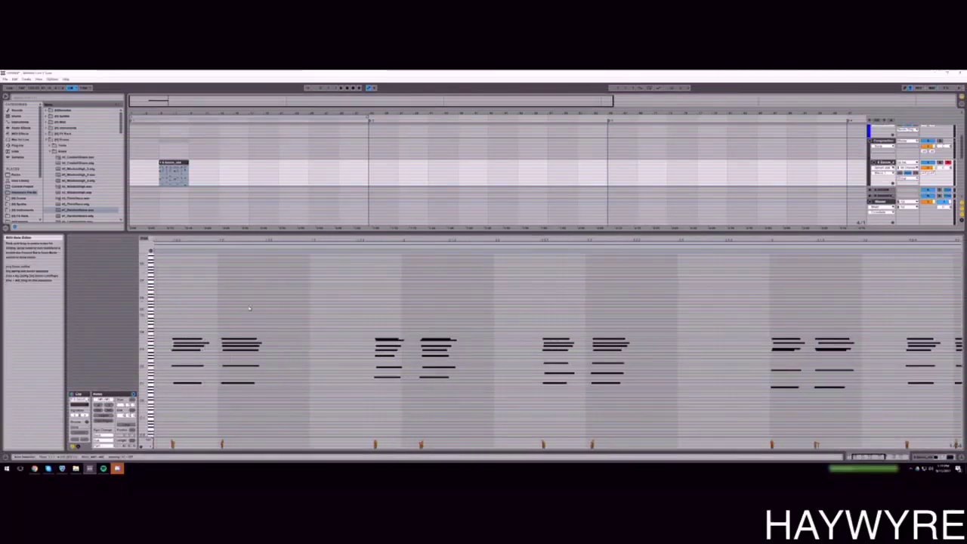
{"action": "right_click", "coordinate": [370, 306]}
{"action": "left_click", "coordinate": [398, 323]}
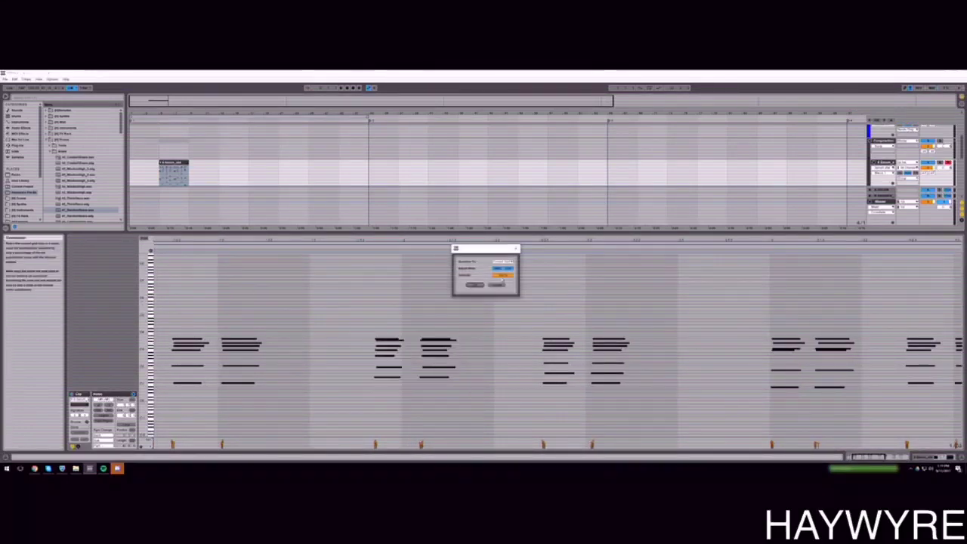
{"action": "left_click", "coordinate": [474, 285]}
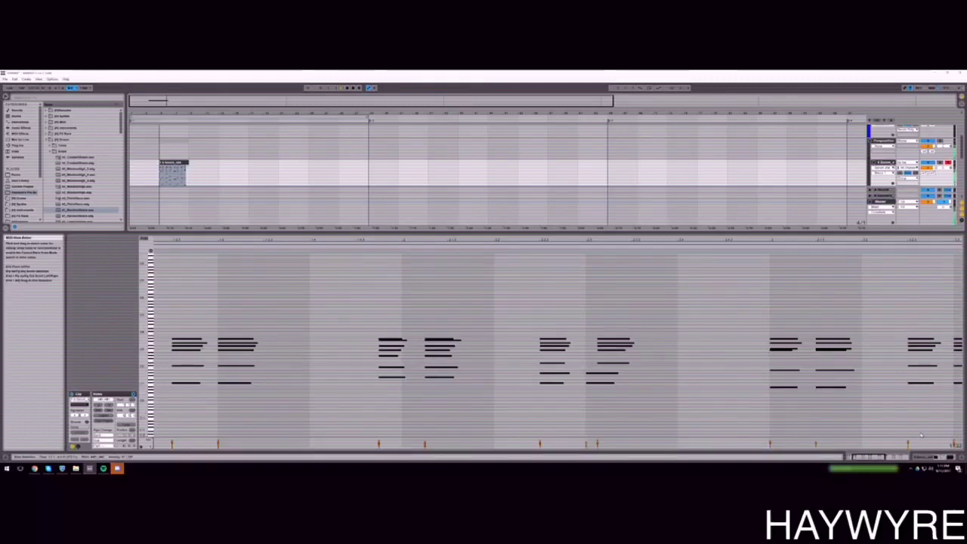
{"action": "key", "text": "space"}
{"action": "key", "text": "ctrl+z"}
{"action": "left_click_drag", "start_coordinate": [497, 237], "coordinate": [407, 213]}
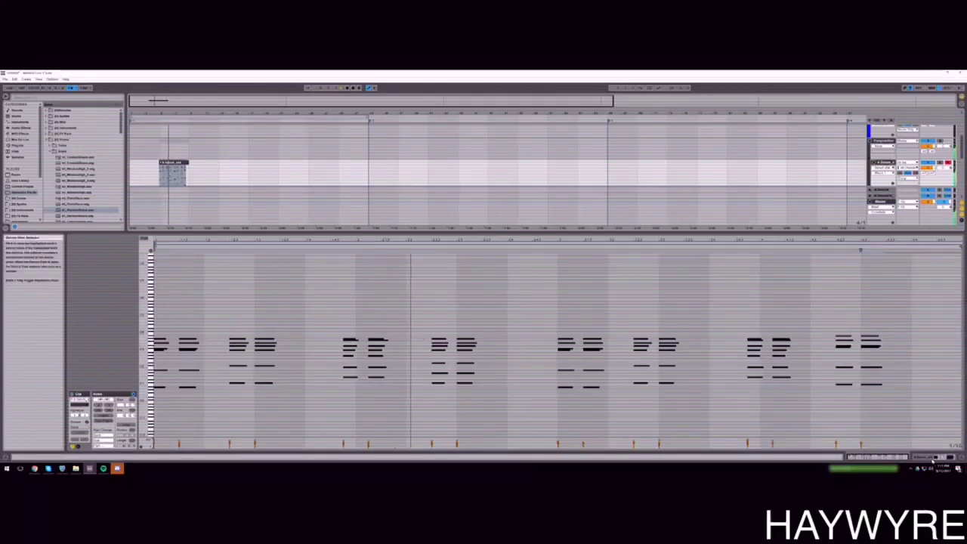
Paste a copy of the chord clip at the start of its track and loop playback over both clips.
{"action": "key", "text": "shift+Tab"}
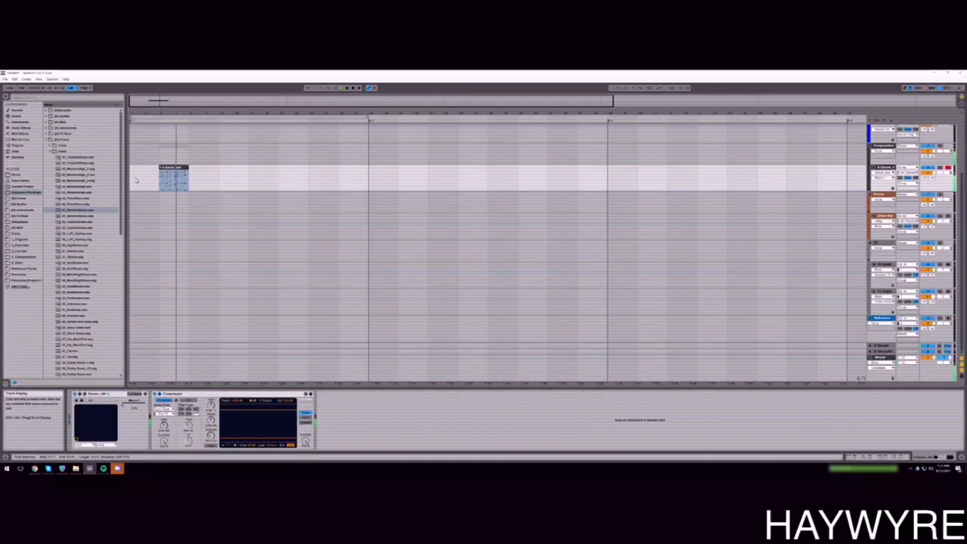
{"action": "left_click", "coordinate": [138, 182]}
{"action": "key", "text": "ctrl+v"}
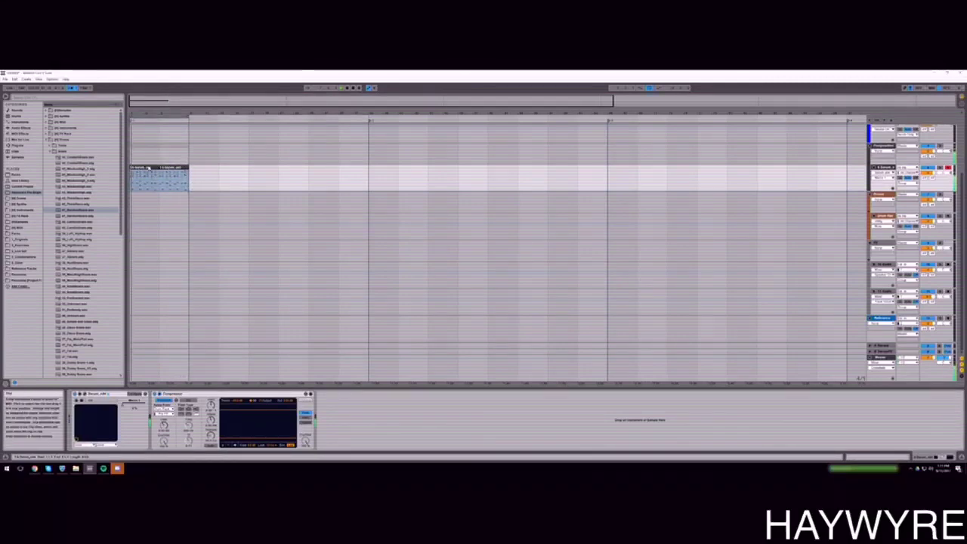
Add a Compressor from the audio effects directly after the Serum synth on the chord track.
{"action": "scroll", "coordinate": [176, 169], "scroll_direction": "up", "scroll_amount": 1}
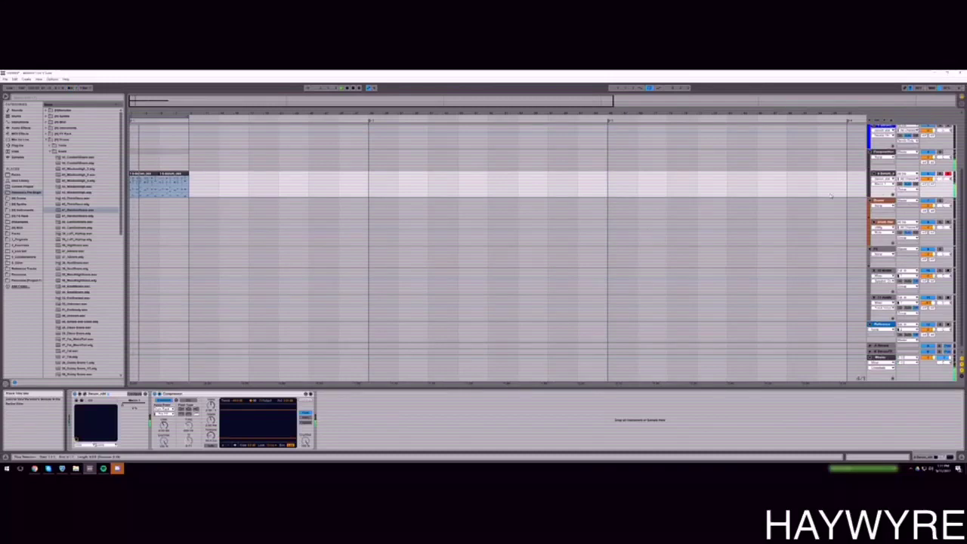
{"action": "left_click", "coordinate": [21, 128]}
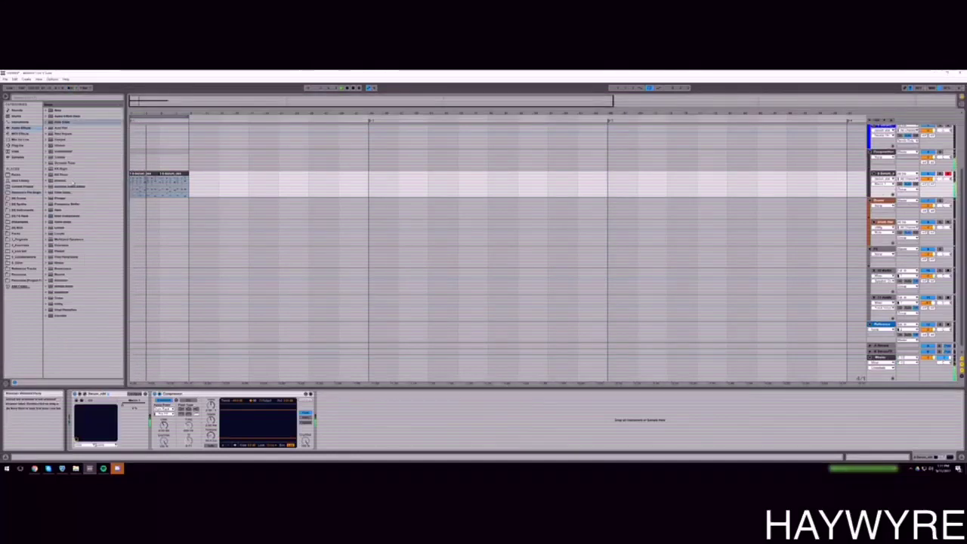
{"action": "left_click_drag", "start_coordinate": [64, 152], "coordinate": [151, 425]}
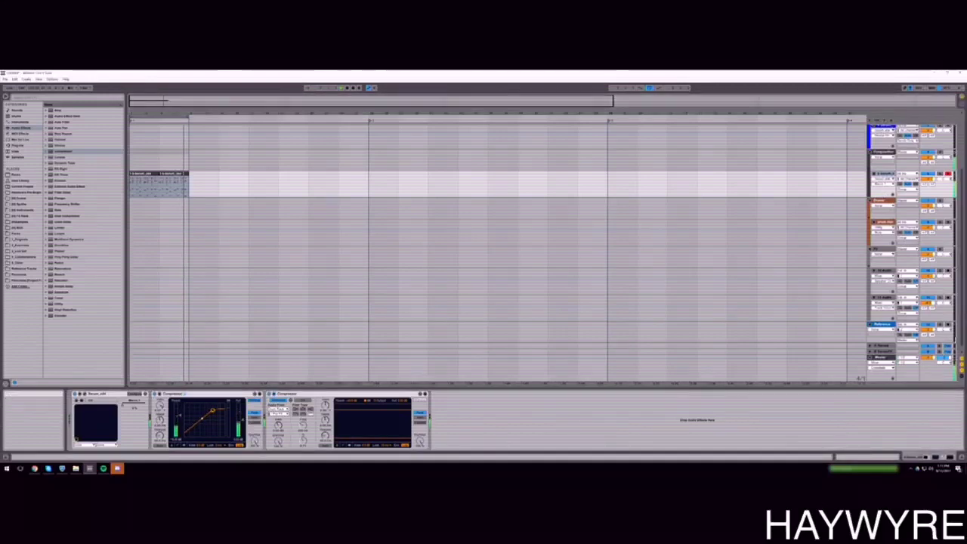
Inspect the notes of the chord clips in the note editor, and return to the track's device chain.
{"action": "left_click", "coordinate": [889, 360]}
{"action": "double_click", "coordinate": [173, 174]}
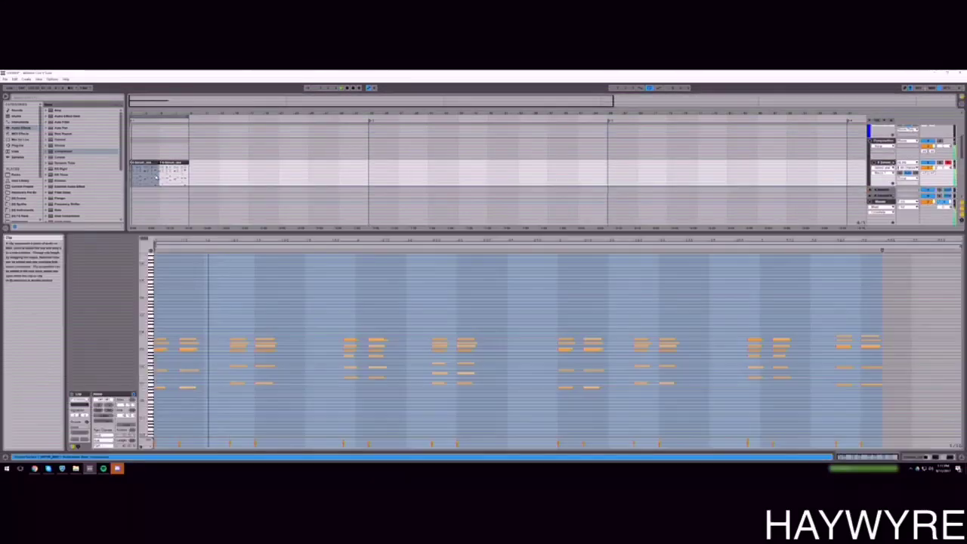
{"action": "left_click", "coordinate": [629, 287]}
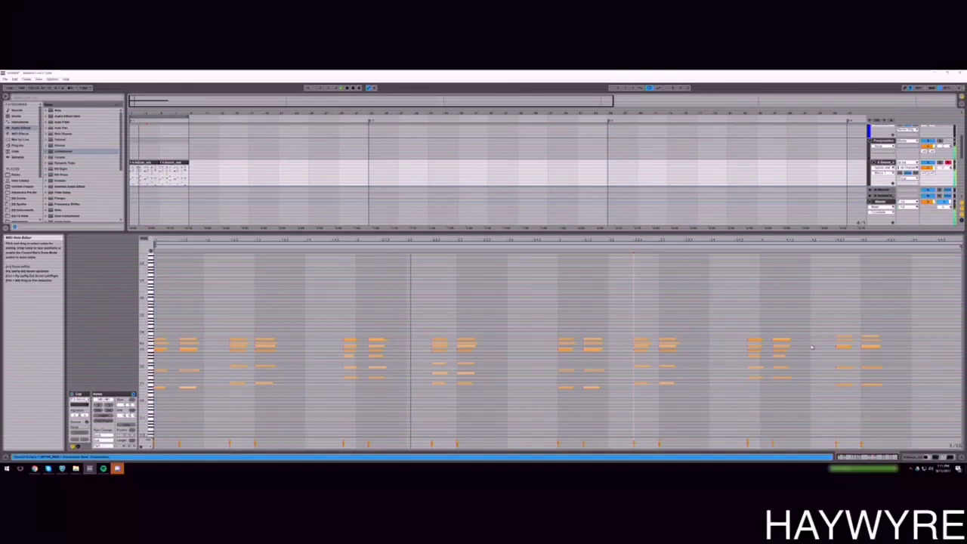
{"action": "left_click", "coordinate": [915, 457]}
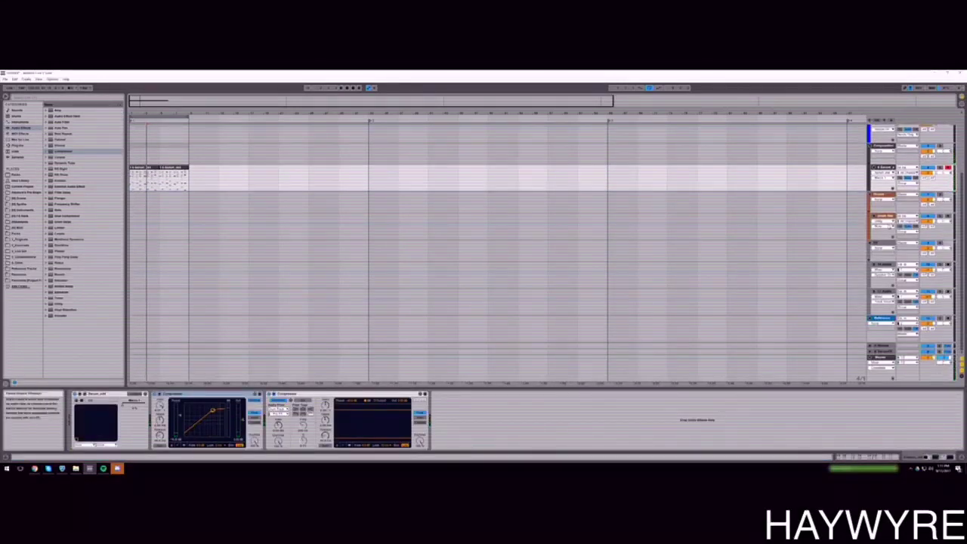
Select the drum rack track, open the snare folder in the drum library and audition snare samples during playback.
{"action": "left_click", "coordinate": [890, 234]}
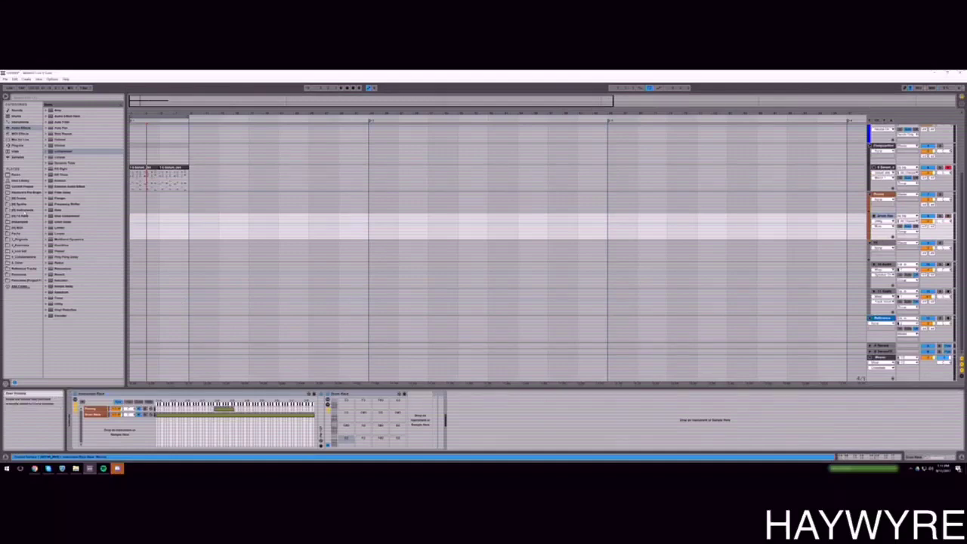
{"action": "left_click", "coordinate": [21, 199]}
{"action": "left_click", "coordinate": [49, 115]}
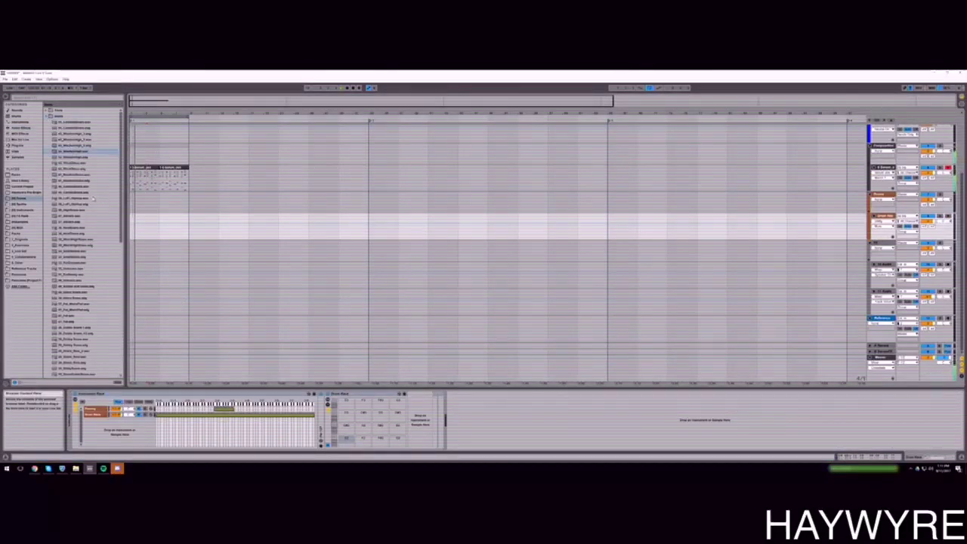
{"action": "left_click", "coordinate": [73, 163]}
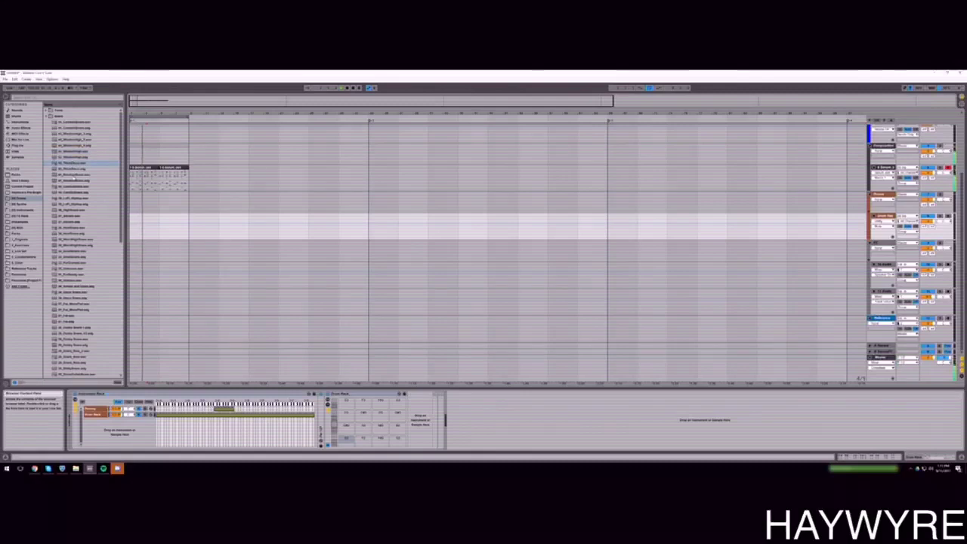
{"action": "key", "text": "Down"}
{"action": "key", "text": "Down"}
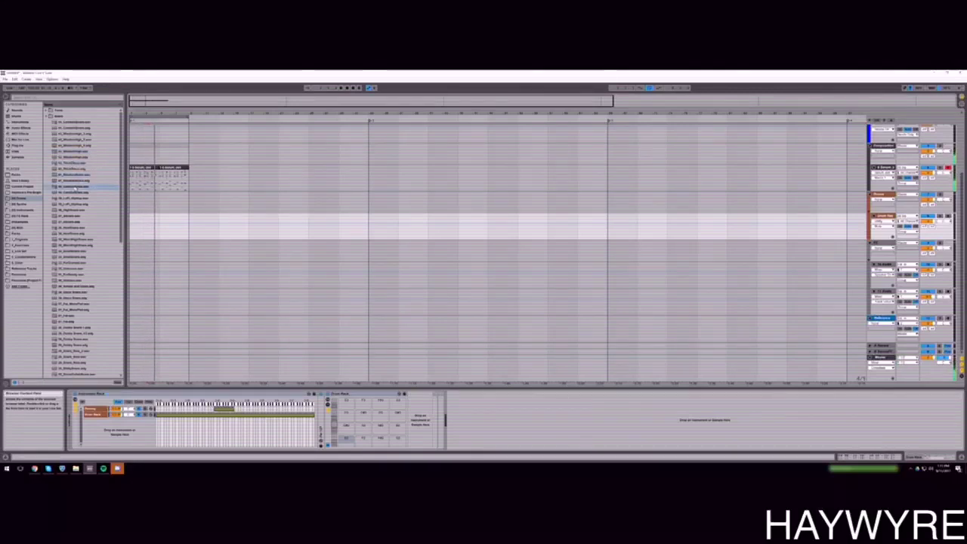
{"action": "key", "text": "Down"}
{"action": "key", "text": "Down"}
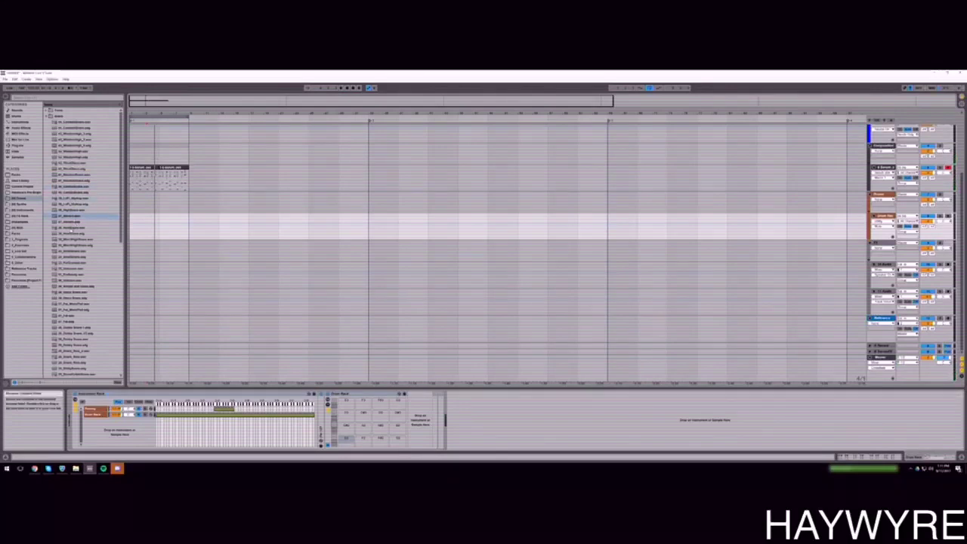
Compare further snare sounds and load the chosen snare preset onto a drum rack pad.
{"action": "left_click", "coordinate": [71, 228]}
{"action": "left_click", "coordinate": [73, 219]}
{"action": "left_click", "coordinate": [74, 282]}
{"action": "left_click", "coordinate": [74, 163]}
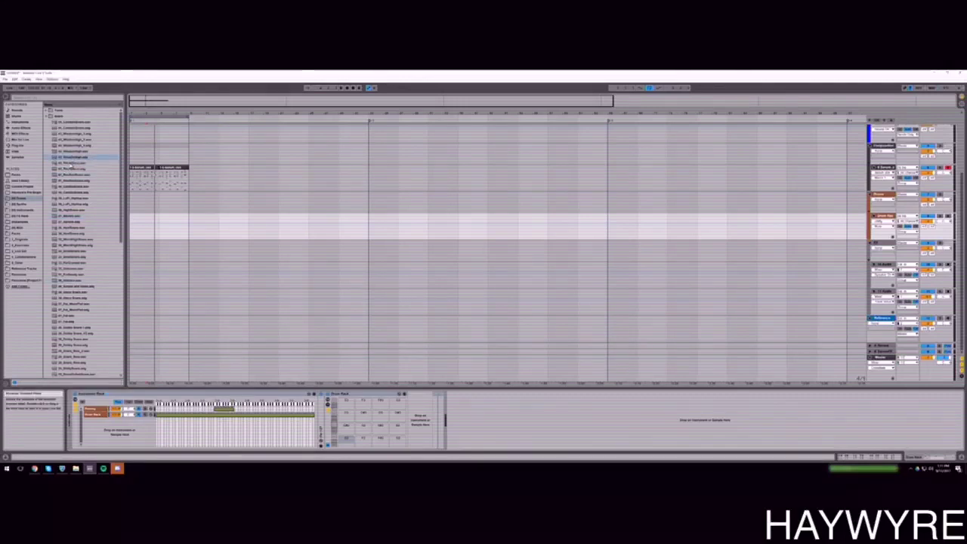
{"action": "left_click", "coordinate": [74, 172]}
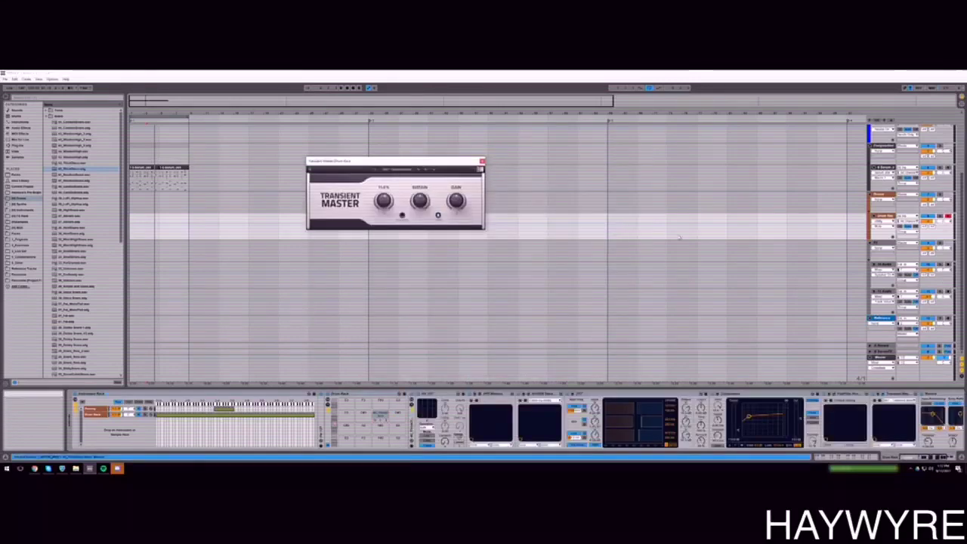
Close the Transient Master window and adjust the Compressor's output level in the snare chain.
{"action": "left_click", "coordinate": [937, 457]}
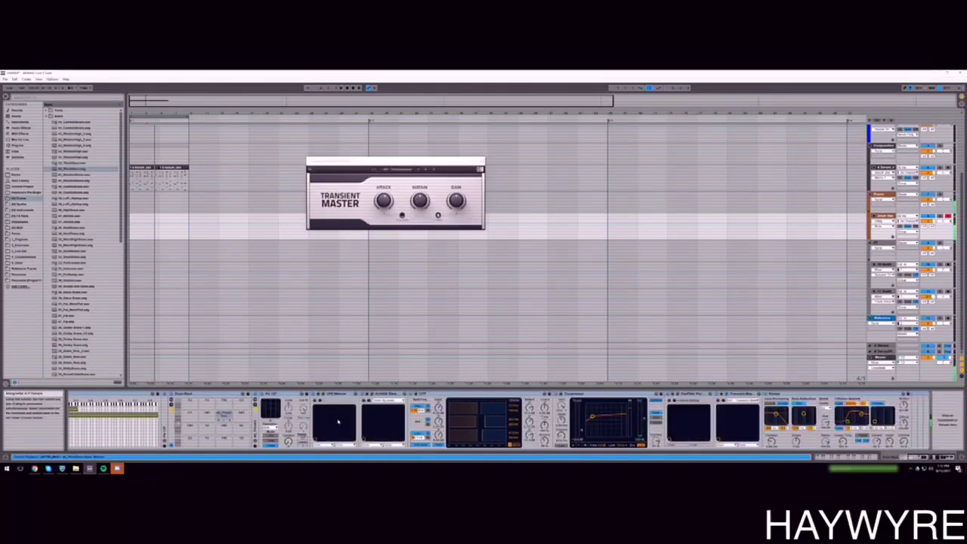
{"action": "left_click", "coordinate": [481, 161]}
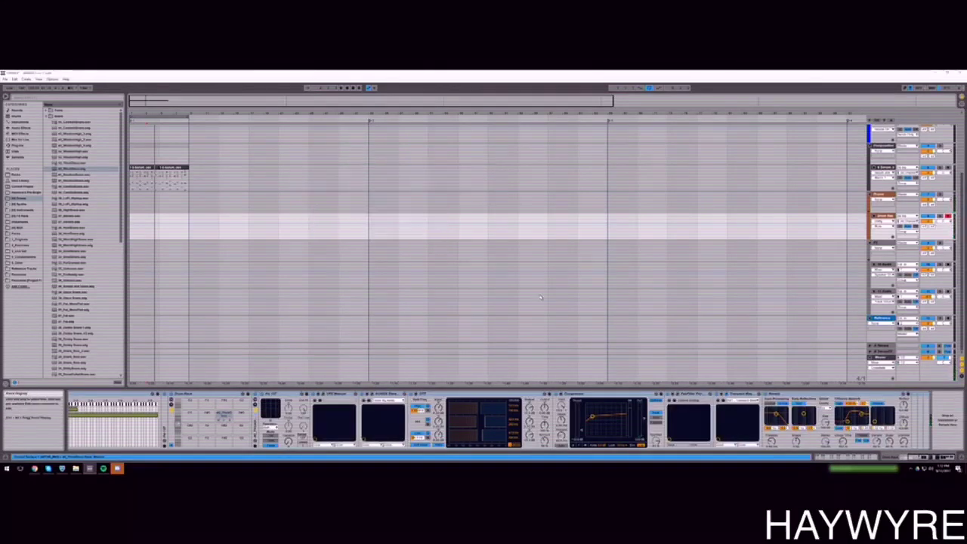
{"action": "left_click_drag", "start_coordinate": [642, 419], "coordinate": [643, 421]}
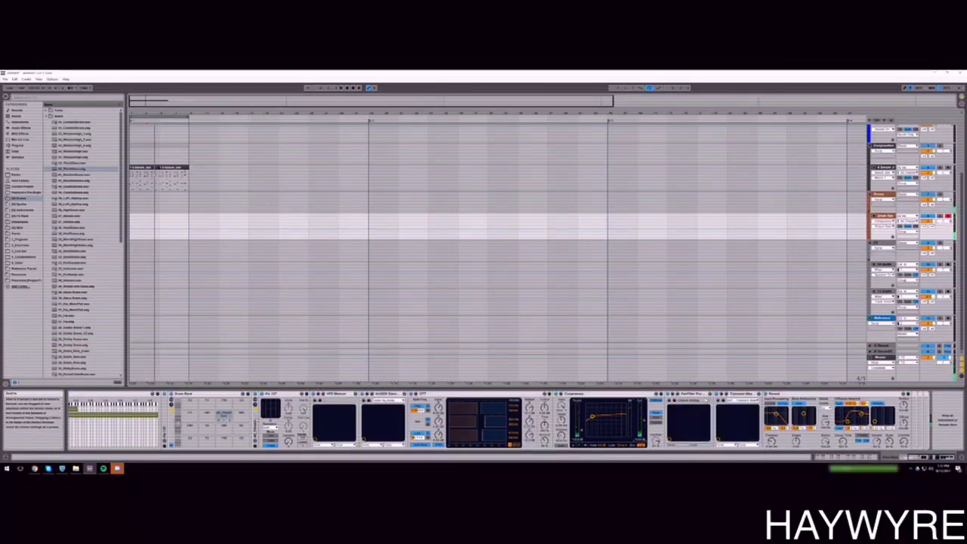
Reshape the decay of the amp envelope in the snare chain's Metrum synth and adjust the Reverb's dry/wet mix.
{"action": "left_click", "coordinate": [677, 393]}
{"action": "left_click_drag", "start_coordinate": [425, 229], "coordinate": [423, 240]}
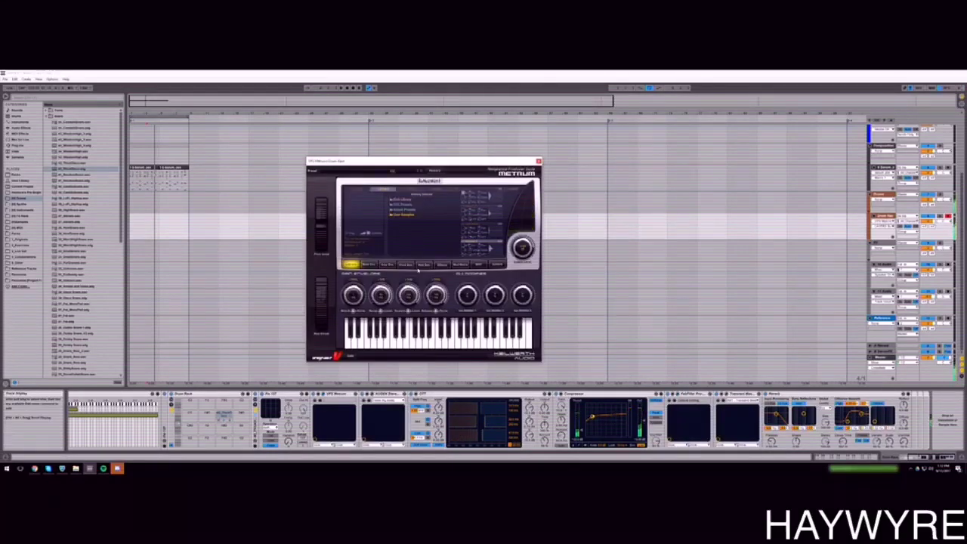
{"action": "left_click", "coordinate": [386, 265]}
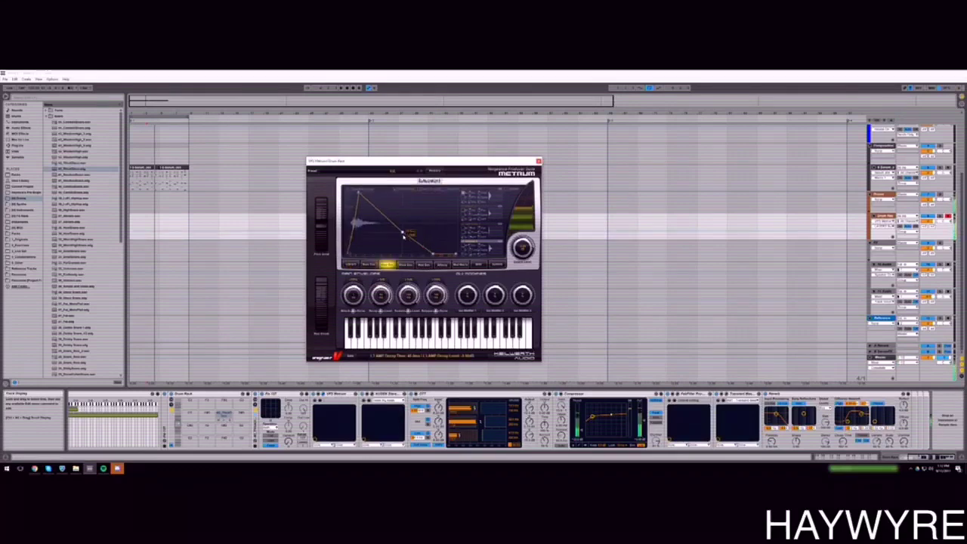
{"action": "left_click_drag", "start_coordinate": [415, 255], "coordinate": [409, 240]}
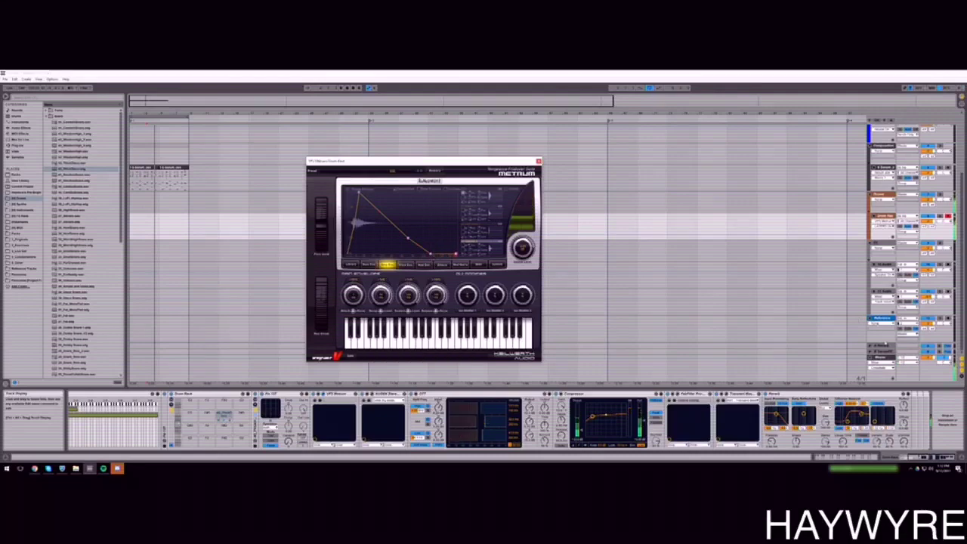
{"action": "left_click", "coordinate": [903, 441]}
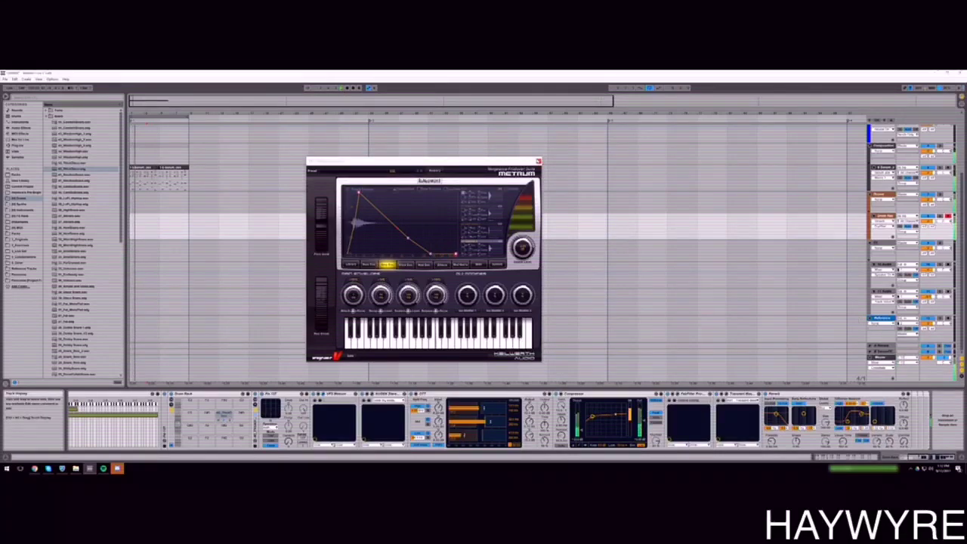
{"action": "left_click", "coordinate": [538, 161]}
Open the kick folder in the drum library, audition kick samples and load the chosen one onto an empty drum rack pad.
{"action": "left_click", "coordinate": [46, 116]}
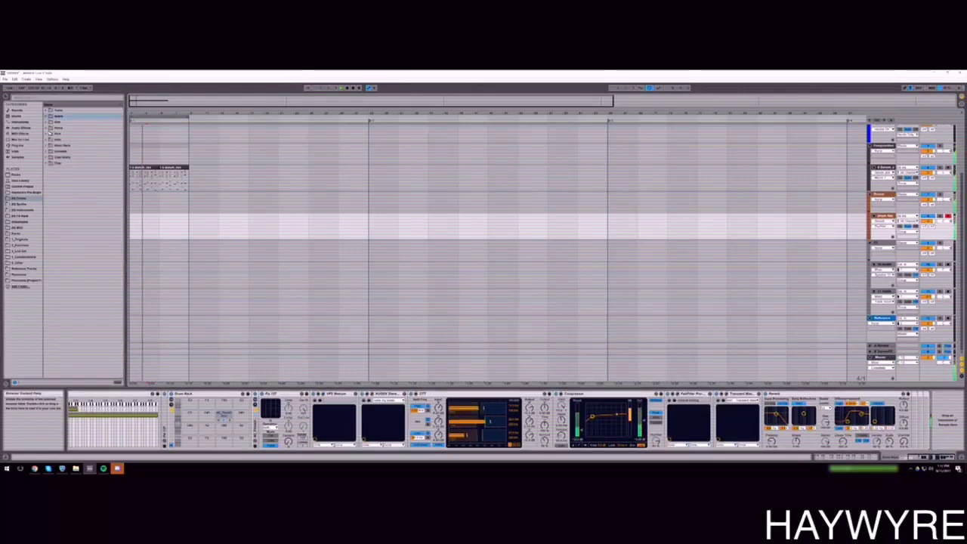
{"action": "left_click", "coordinate": [46, 139]}
{"action": "left_click", "coordinate": [46, 134]}
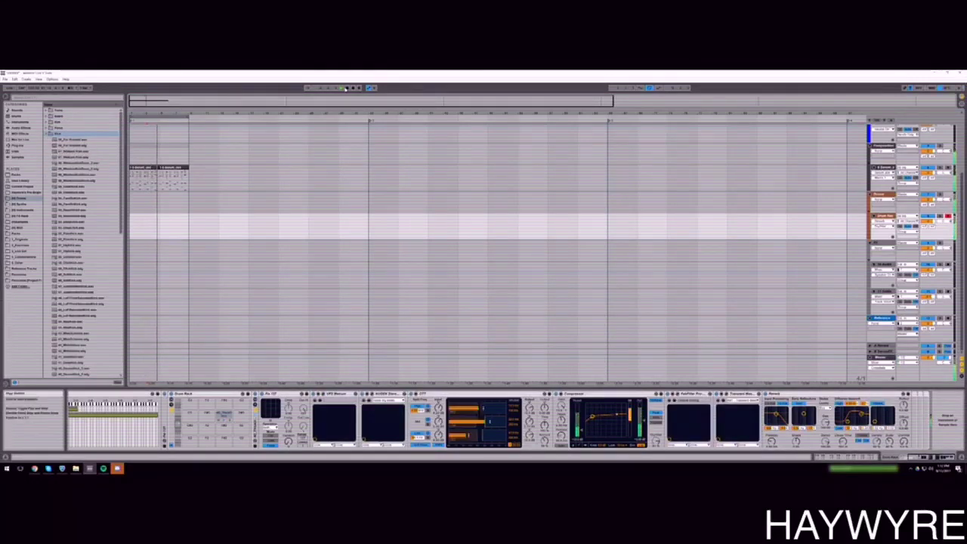
{"action": "left_click", "coordinate": [75, 151]}
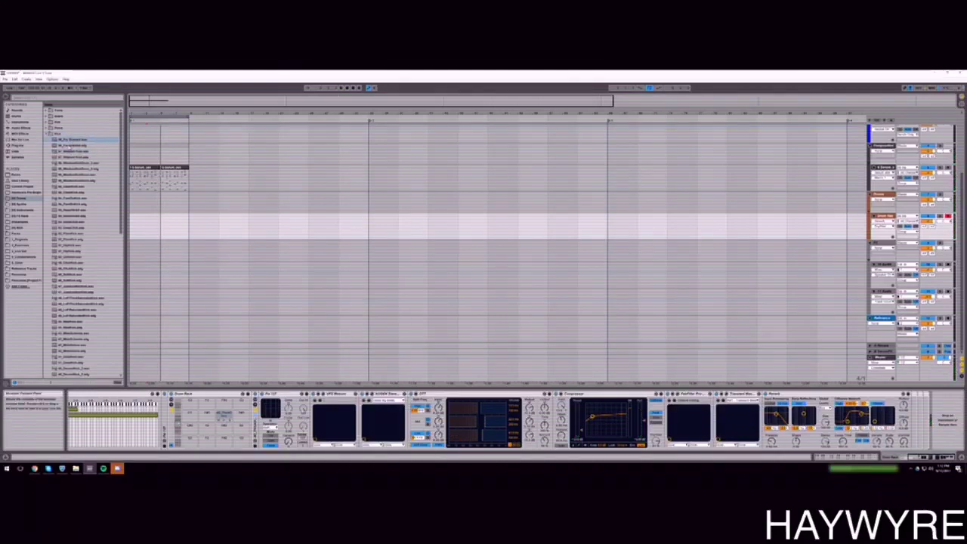
{"action": "left_click", "coordinate": [68, 151]}
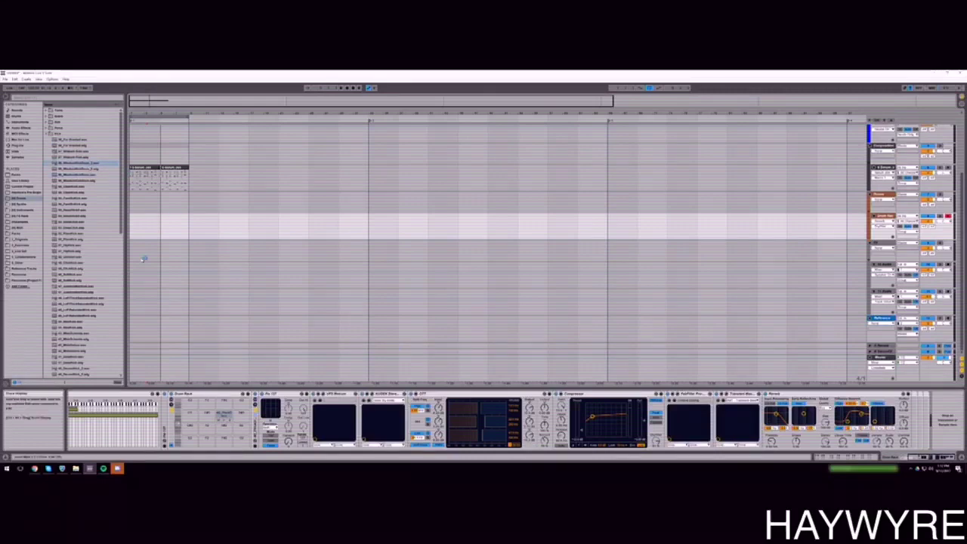
{"action": "left_click", "coordinate": [92, 167]}
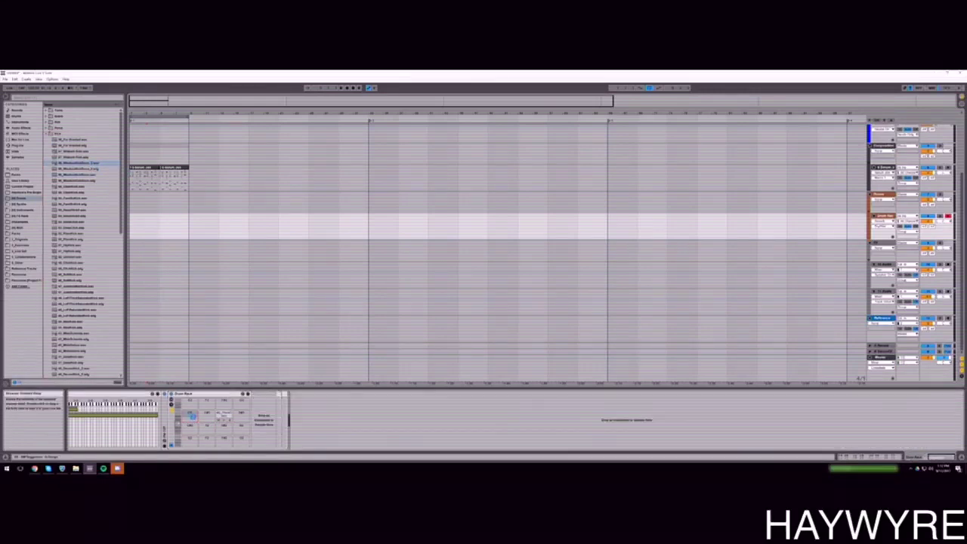
{"action": "left_click", "coordinate": [192, 415]}
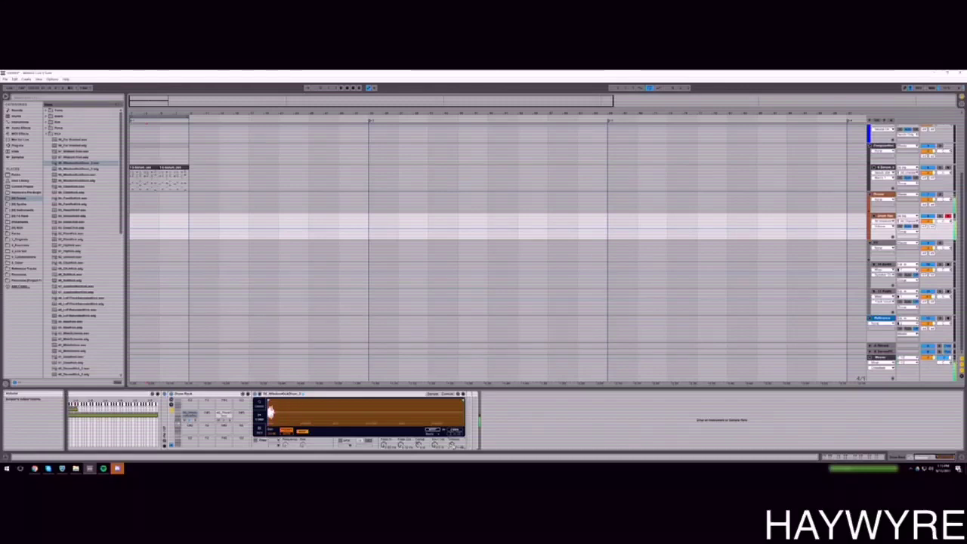
{"action": "key", "text": "ctrl+z"}
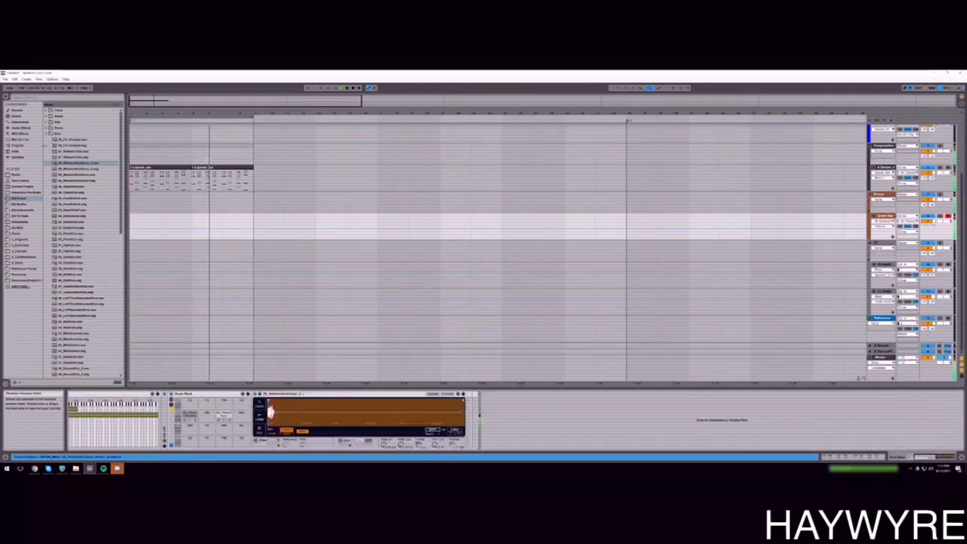
Look through the percussion folder and the subfolders of the Packs folder for more drum samples.
{"action": "left_click", "coordinate": [58, 129]}
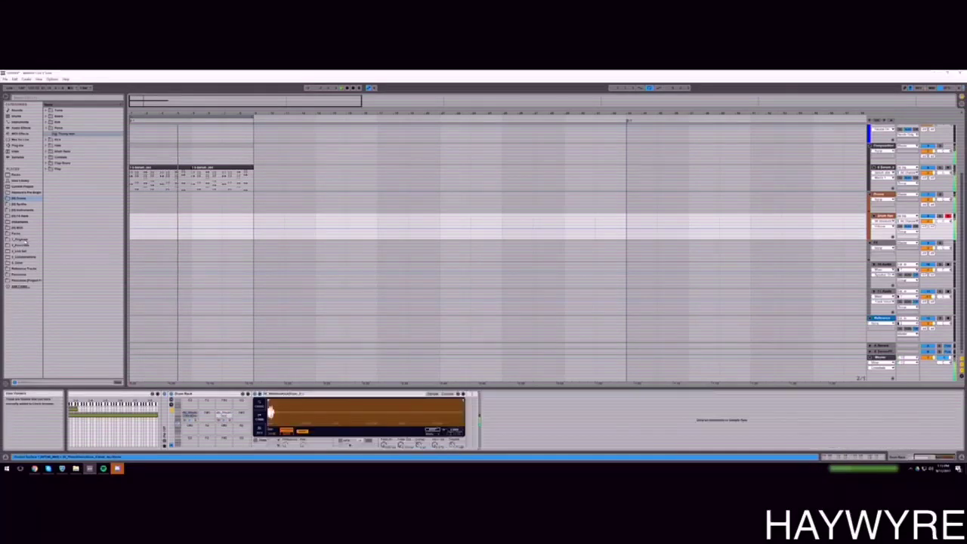
{"action": "left_click", "coordinate": [25, 240]}
{"action": "left_click", "coordinate": [18, 234]}
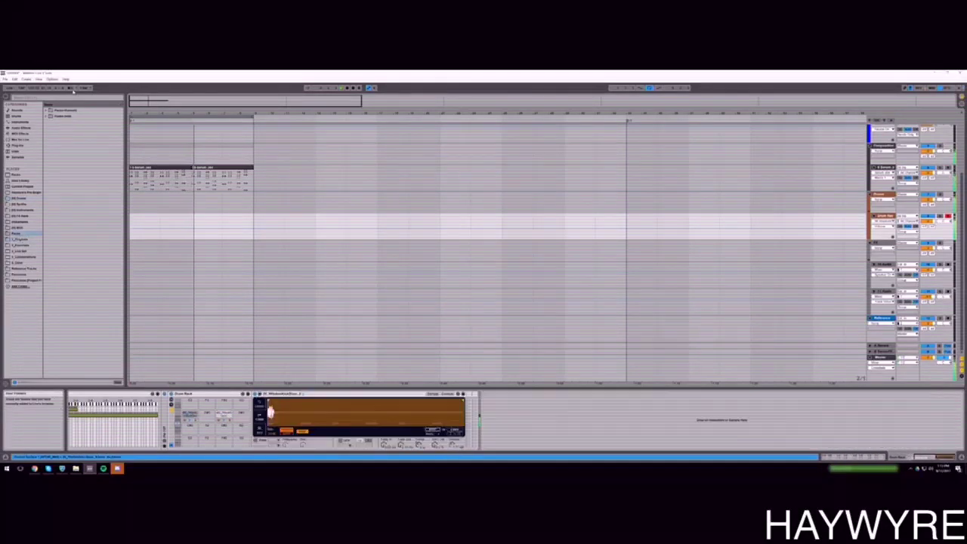
{"action": "double_click", "coordinate": [65, 116]}
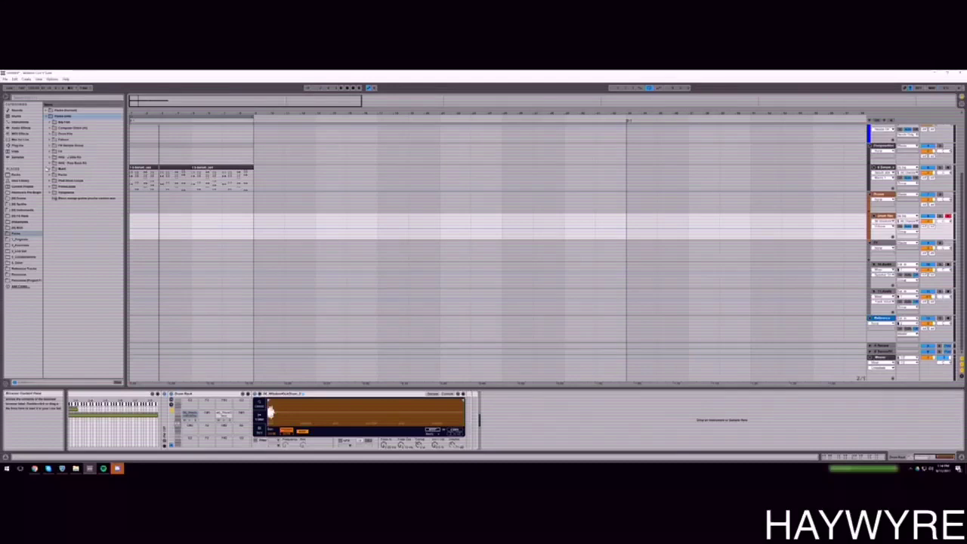
{"action": "left_click", "coordinate": [51, 158]}
{"action": "left_click", "coordinate": [53, 175]}
{"action": "left_click", "coordinate": [53, 175]}
{"action": "left_click", "coordinate": [54, 182]}
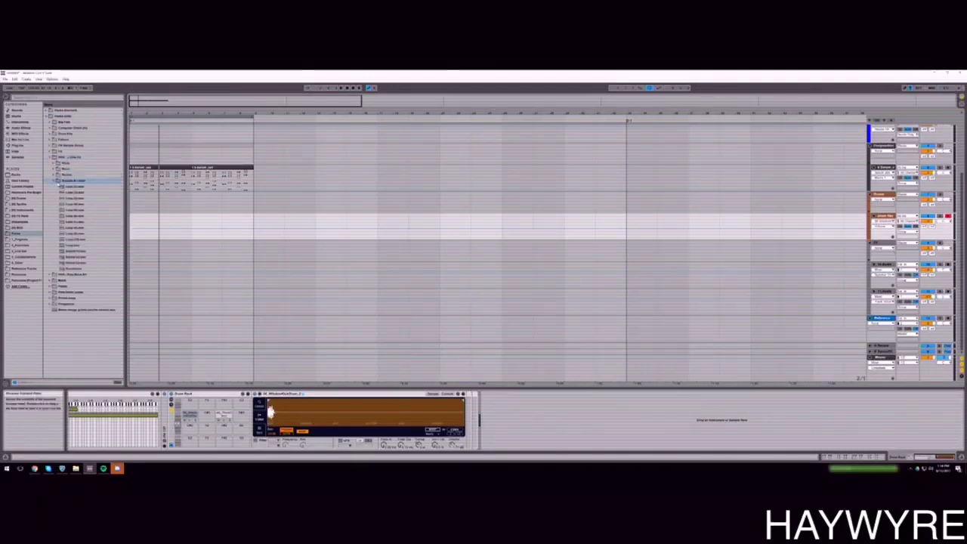
{"action": "left_click", "coordinate": [52, 157]}
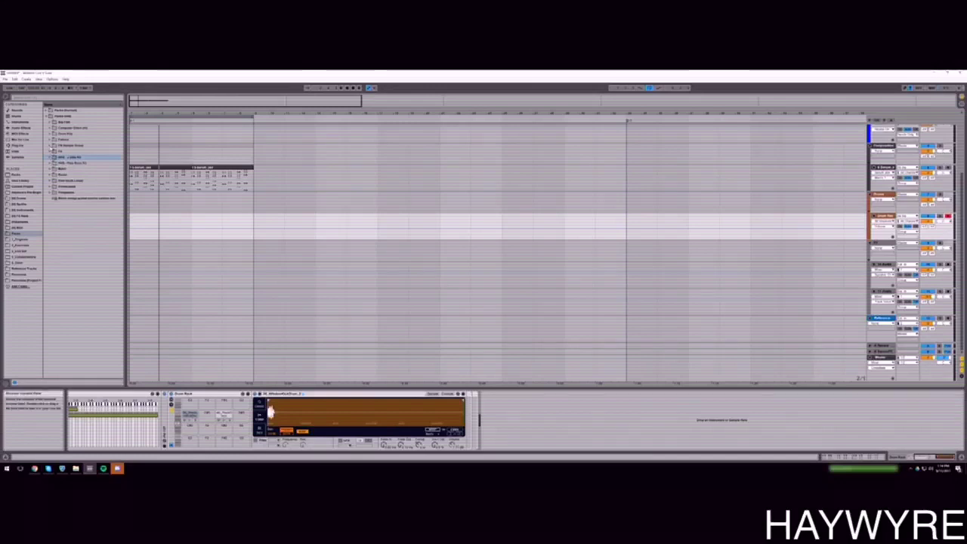
{"action": "left_click", "coordinate": [51, 145]}
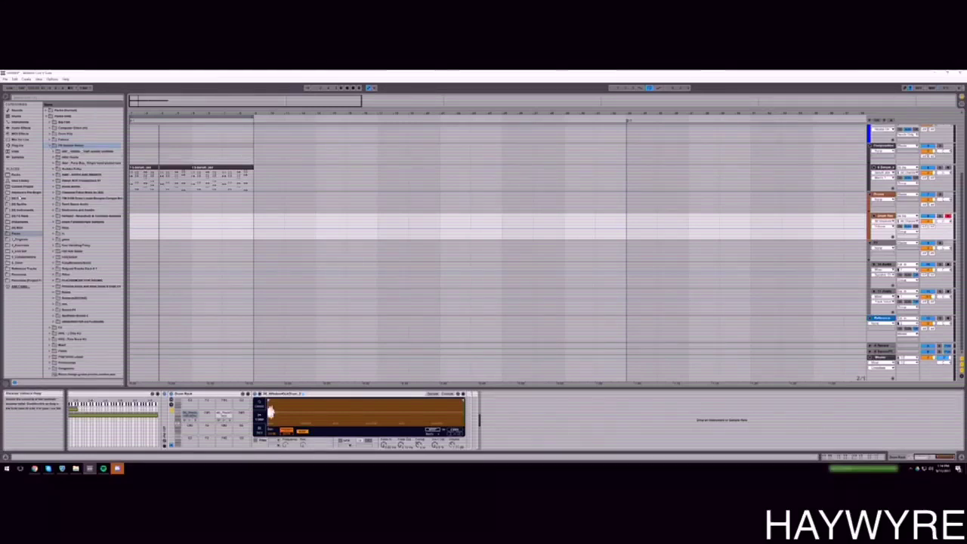
Widen the browser, check one pack folder's drum samples and open the Sample Packs folder in the first pack collection.
{"action": "left_click_drag", "start_coordinate": [125, 183], "coordinate": [138, 182]}
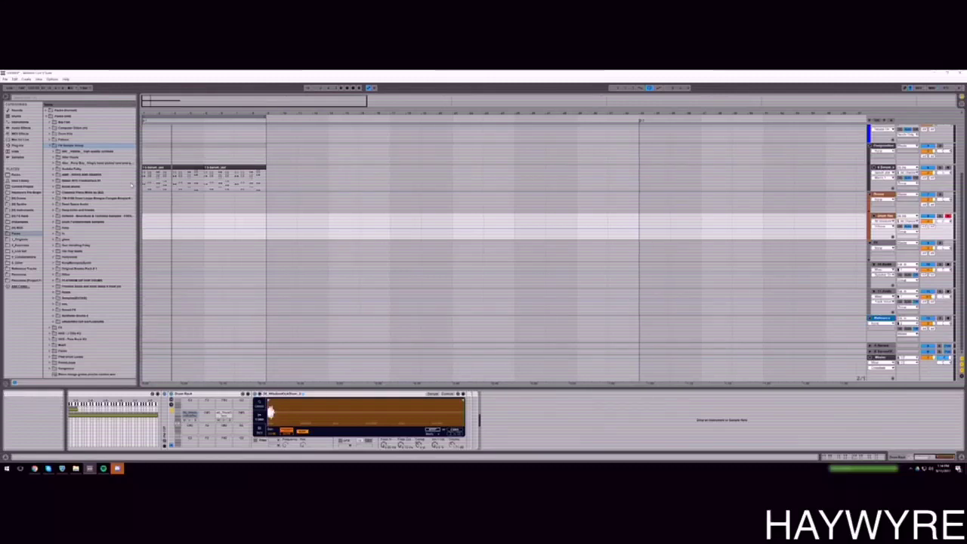
{"action": "left_click", "coordinate": [55, 175]}
{"action": "left_click", "coordinate": [85, 304]}
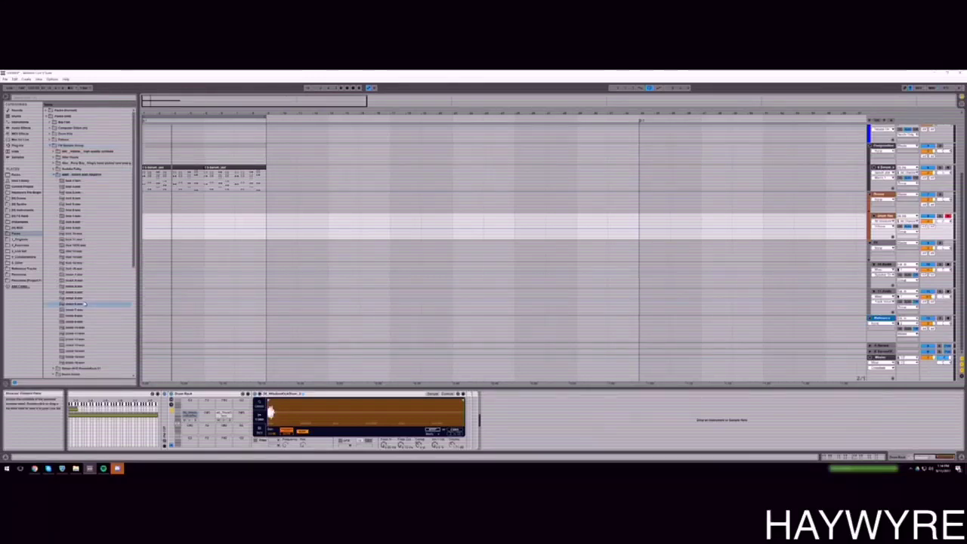
{"action": "left_click", "coordinate": [54, 175]}
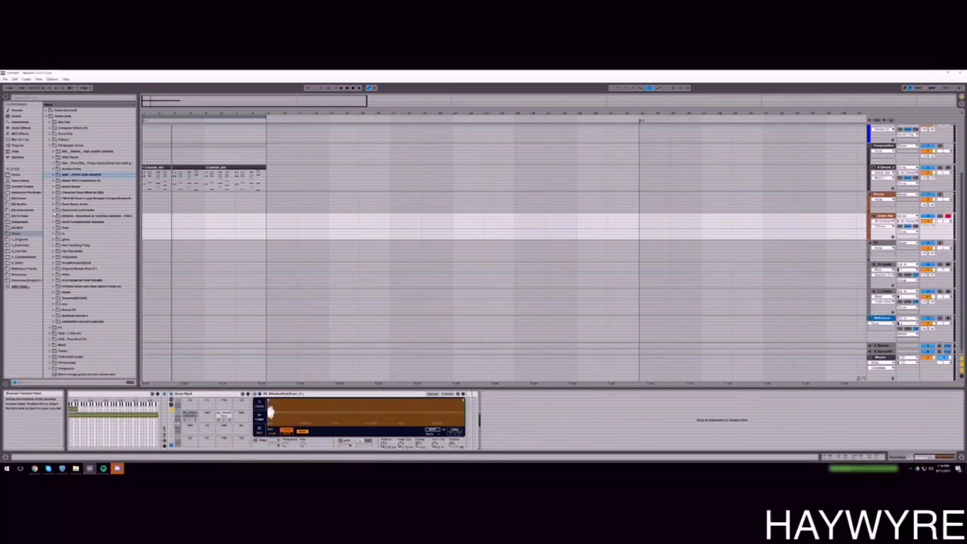
{"action": "left_click", "coordinate": [49, 111]}
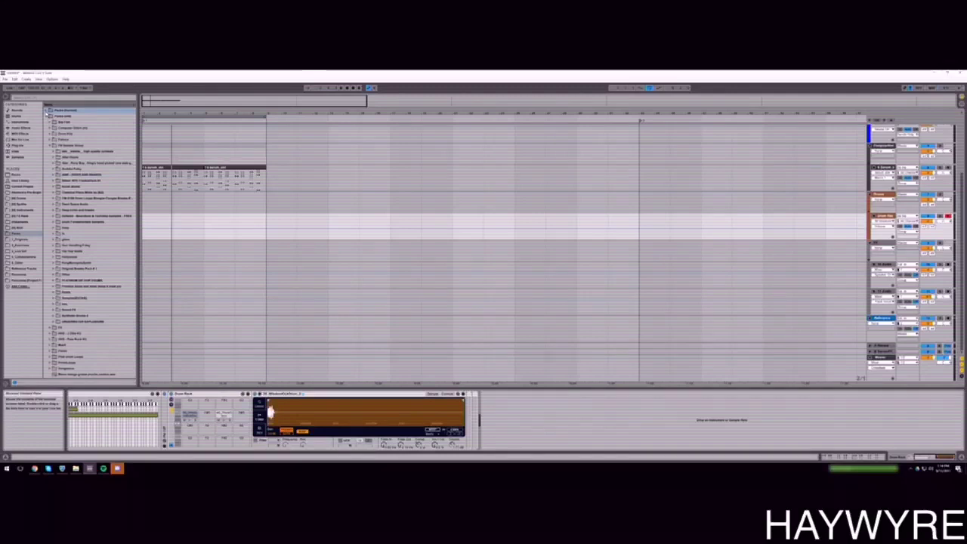
{"action": "left_click", "coordinate": [47, 111]}
{"action": "left_click", "coordinate": [51, 122]}
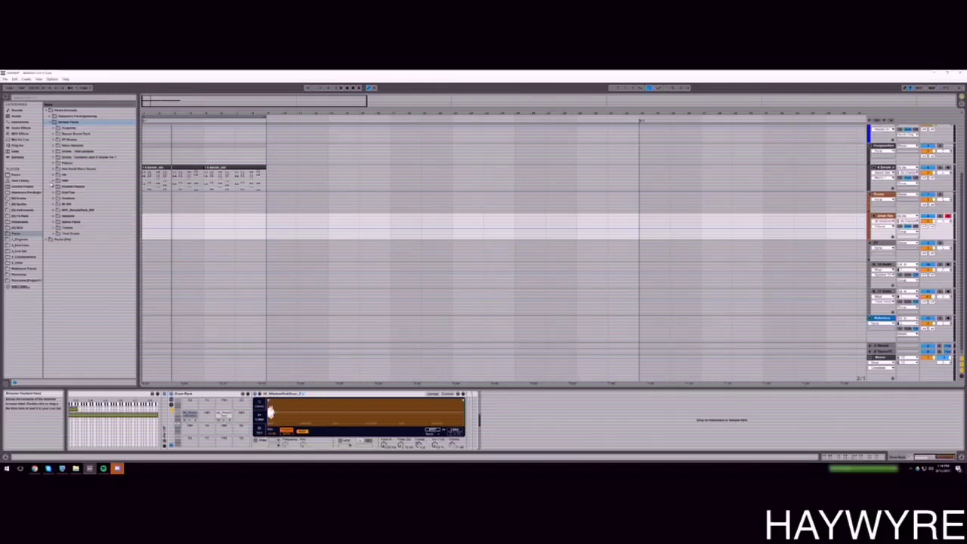
Shift the late snare note and the two kick notes after it slightly earlier in the recorded drum clip.
{"action": "key", "text": "space"}
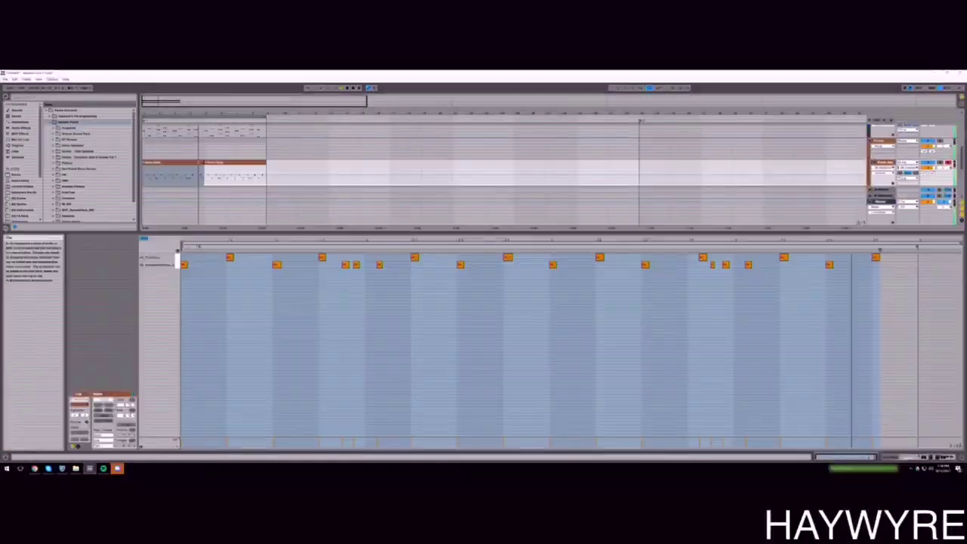
{"action": "left_click", "coordinate": [726, 269]}
{"action": "left_click_drag", "start_coordinate": [726, 270], "coordinate": [686, 252]}
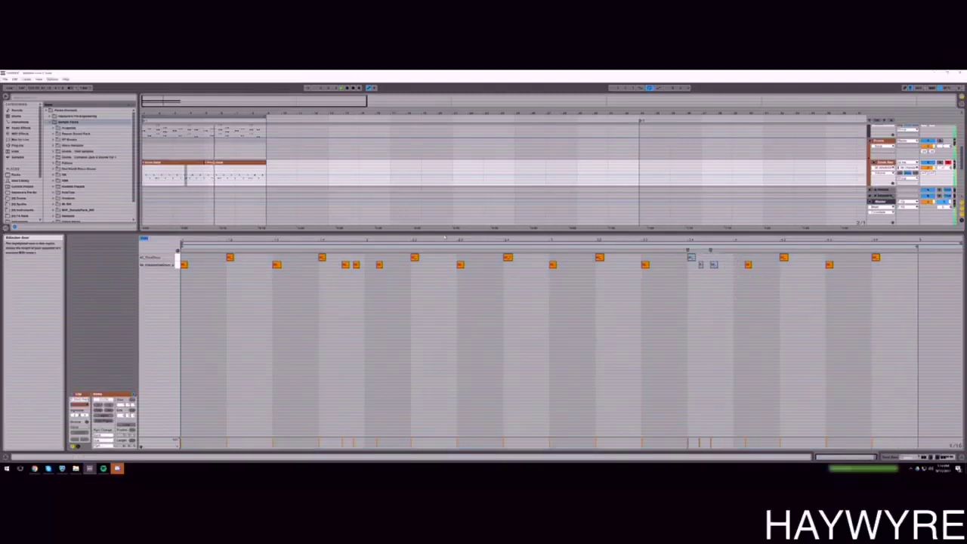
Duplicate the first drum clip so the corrected pattern fills the second half of the loop.
{"action": "left_click", "coordinate": [168, 163]}
{"action": "key", "text": "ctrl+d"}
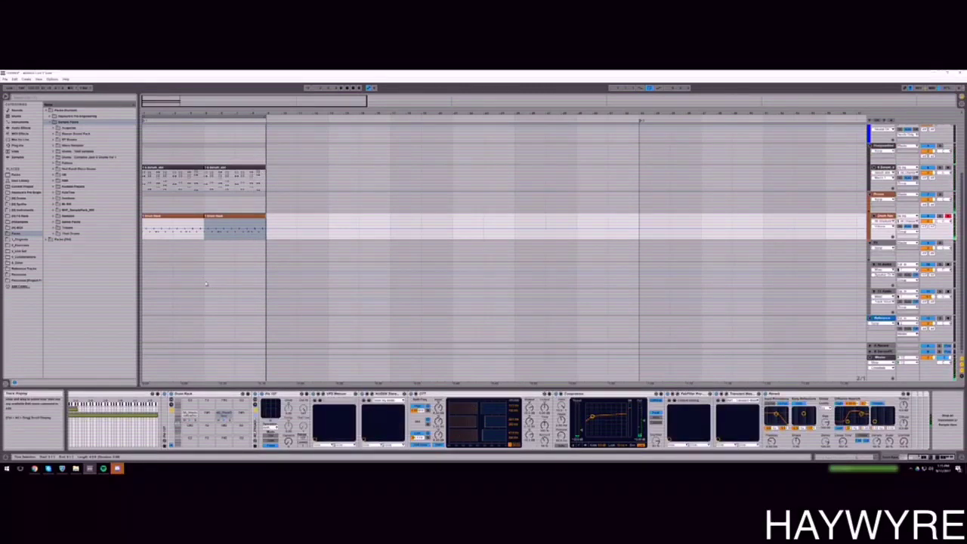
{"action": "left_click", "coordinate": [188, 218], "text": "shift"}
{"action": "key", "text": "ctrl+j"}
{"action": "left_click", "coordinate": [318, 265]}
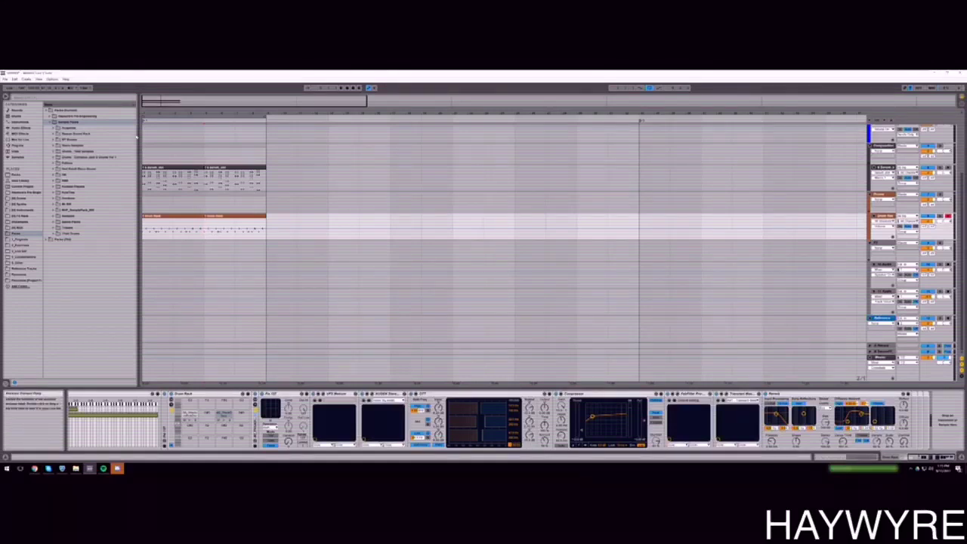
{"action": "left_click_drag", "start_coordinate": [147, 99], "coordinate": [147, 103]}
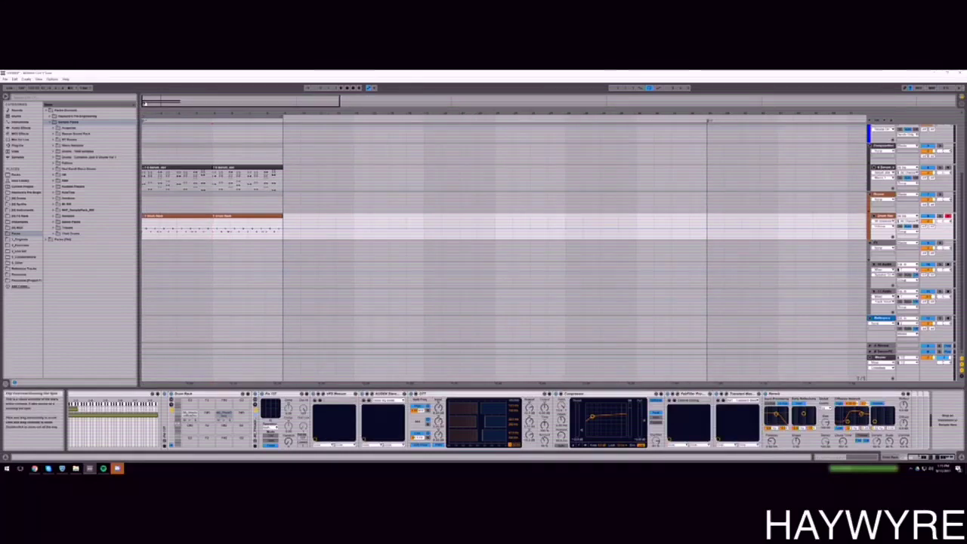
{"action": "left_click_drag", "start_coordinate": [145, 103], "coordinate": [145, 106]}
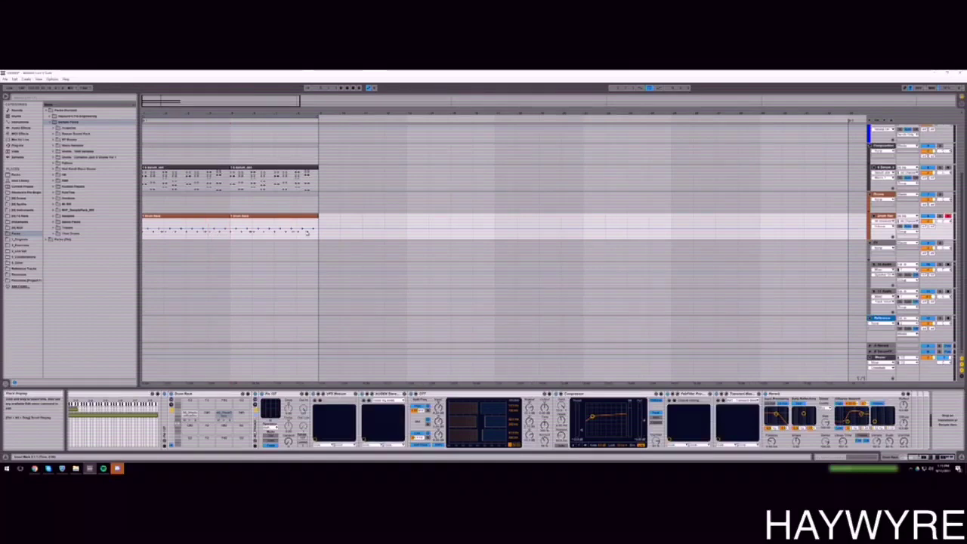
Play back the drum loop, look through the sample pack subfolders and audition samples in the foundation hi-hats folder.
{"action": "key", "text": "space"}
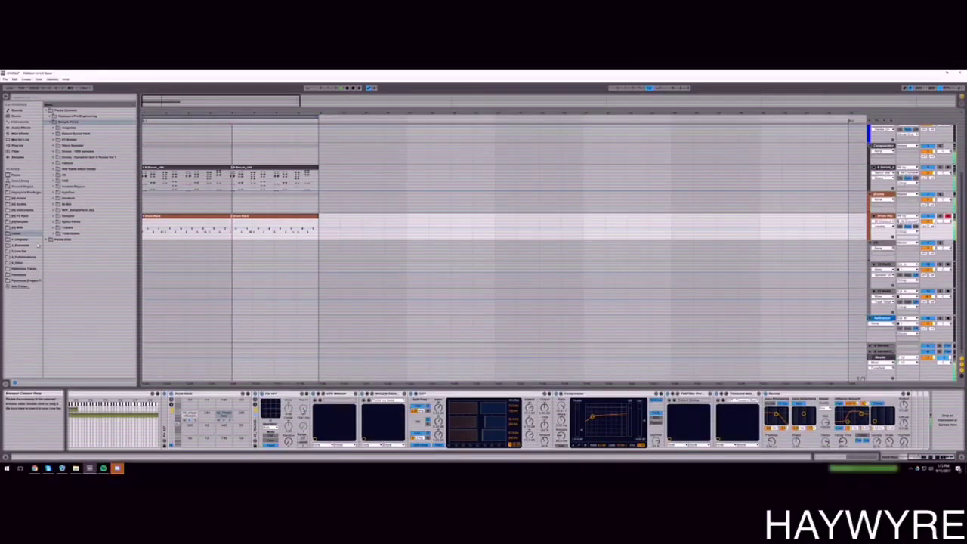
{"action": "left_click", "coordinate": [154, 216]}
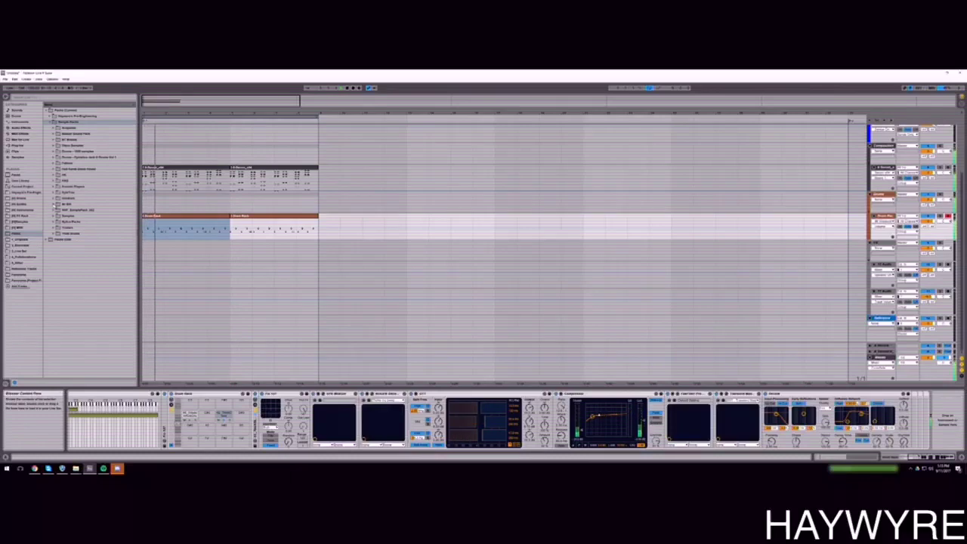
{"action": "left_click", "coordinate": [53, 192]}
{"action": "left_click", "coordinate": [53, 193]}
{"action": "key", "text": "space"}
{"action": "left_click", "coordinate": [54, 175]}
{"action": "left_click", "coordinate": [54, 175]}
{"action": "left_click", "coordinate": [54, 180]}
{"action": "left_click", "coordinate": [58, 187]}
{"action": "left_click", "coordinate": [81, 197]}
{"action": "left_click", "coordinate": [84, 228]}
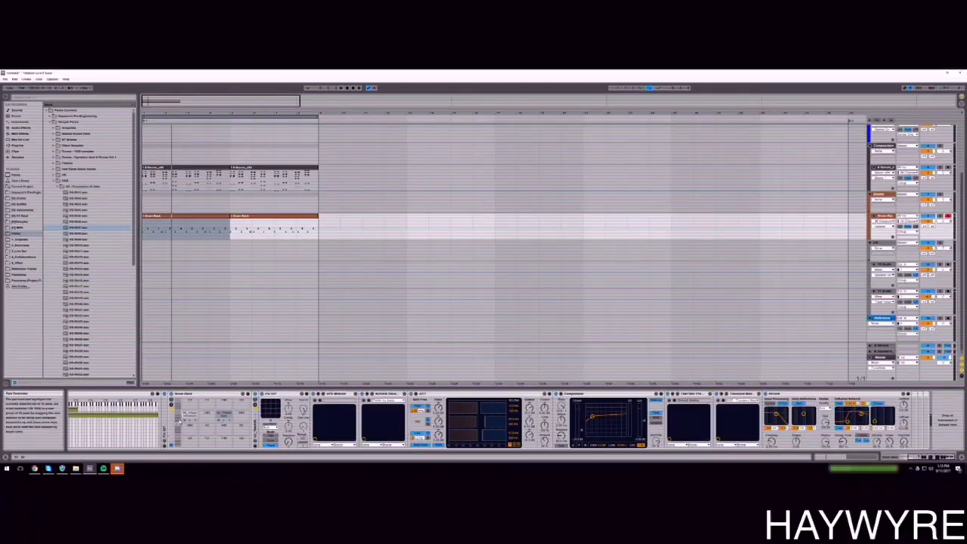
Load the auditioned hi-hat sample onto the empty drum rack pad above the snare and play back the loop.
{"action": "key", "text": "Delete"}
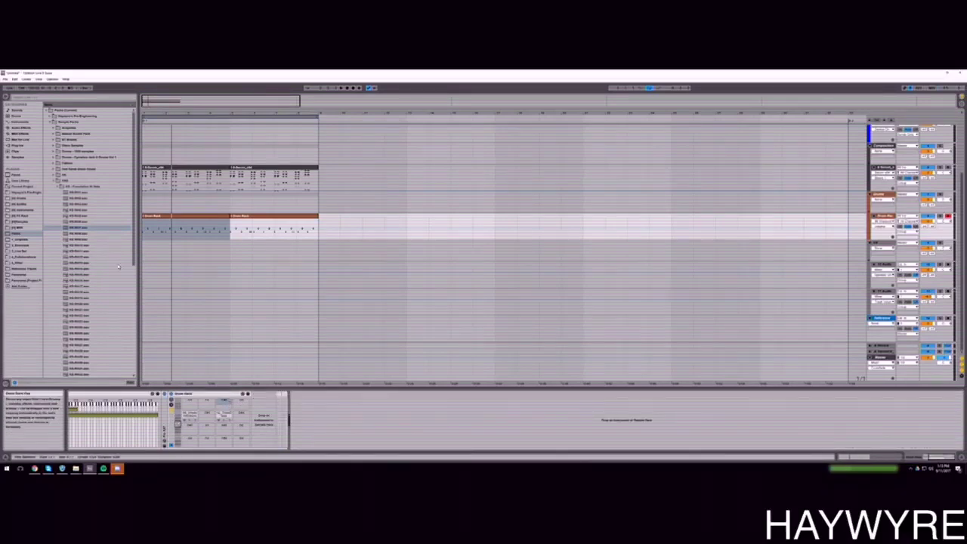
{"action": "left_click_drag", "start_coordinate": [82, 228], "coordinate": [221, 410]}
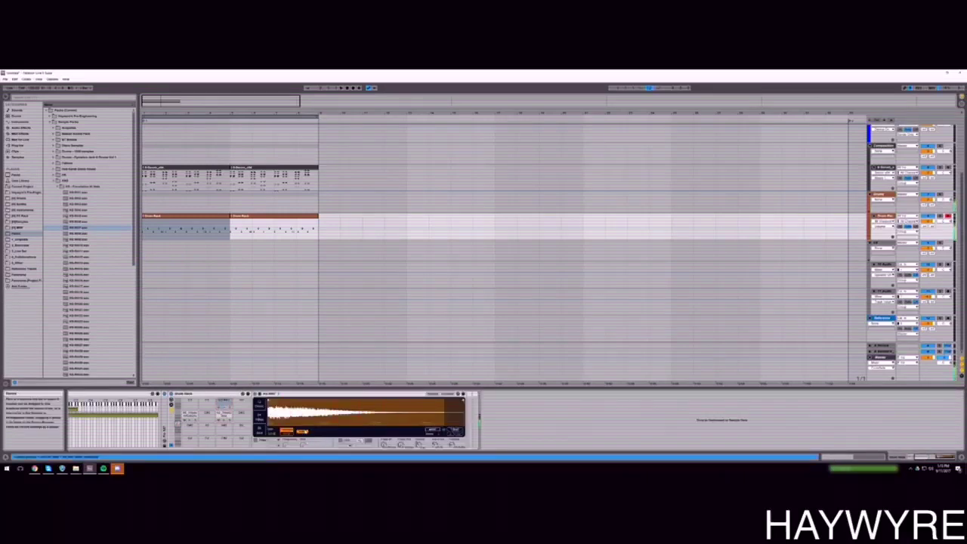
{"action": "key", "text": "space"}
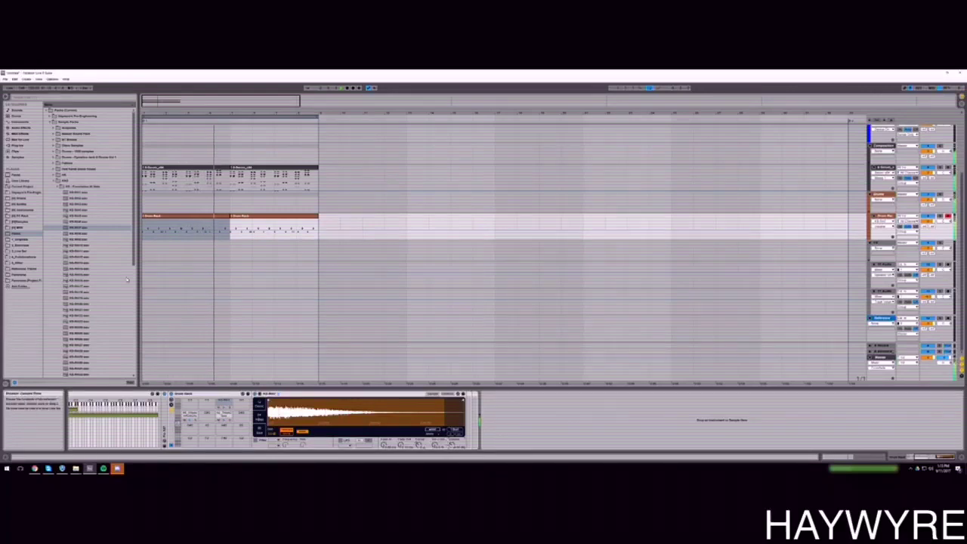
{"action": "double_click", "coordinate": [87, 226]}
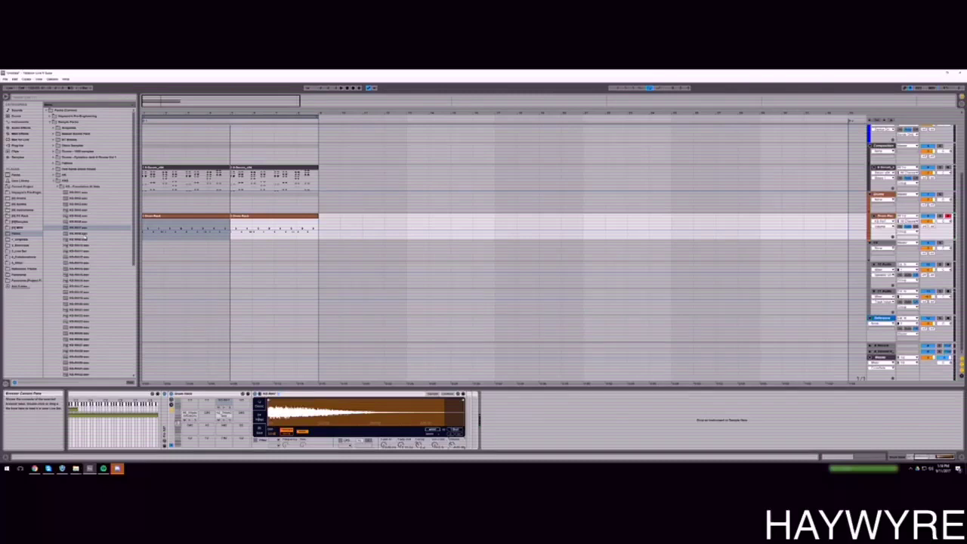
Audition and compare further samples lower in the hi-hats folder.
{"action": "left_click", "coordinate": [85, 240]}
{"action": "left_click", "coordinate": [87, 251]}
{"action": "left_click", "coordinate": [88, 268]}
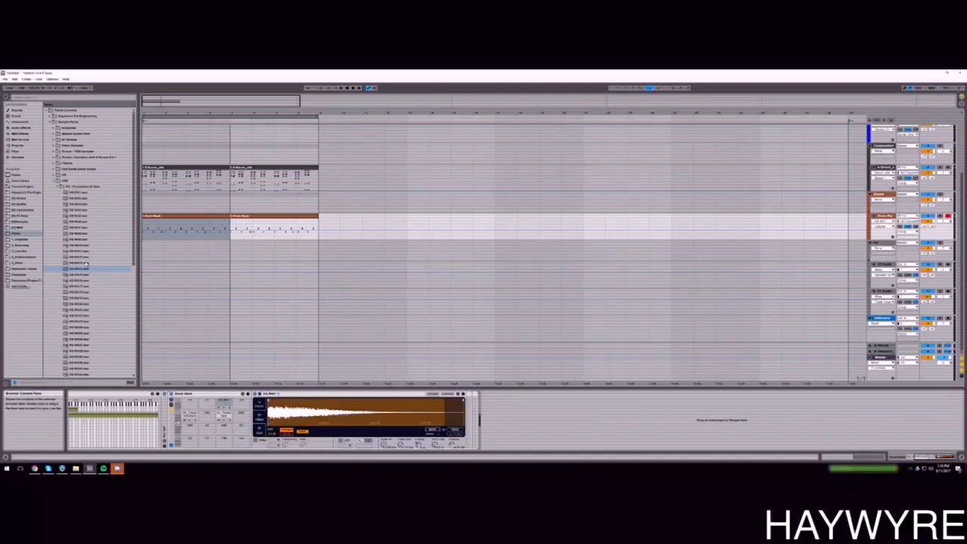
{"action": "left_click", "coordinate": [86, 263]}
{"action": "left_click", "coordinate": [87, 269]}
{"action": "left_click", "coordinate": [85, 263]}
{"action": "double_click", "coordinate": [85, 264]}
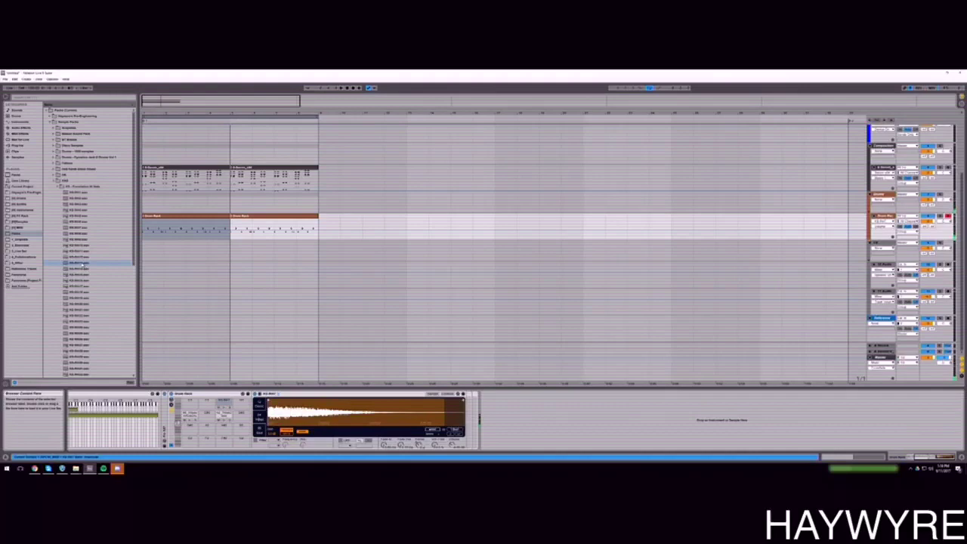
Load the chosen hi-hat sample onto an empty pad in a higher bank of the drum rack and play back the loop.
{"action": "left_click", "coordinate": [179, 417]}
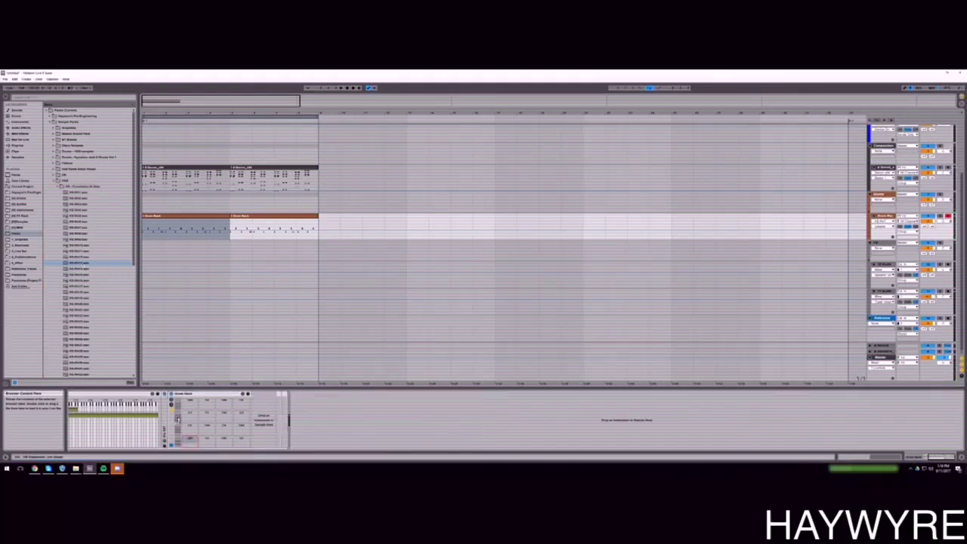
{"action": "left_click", "coordinate": [228, 444]}
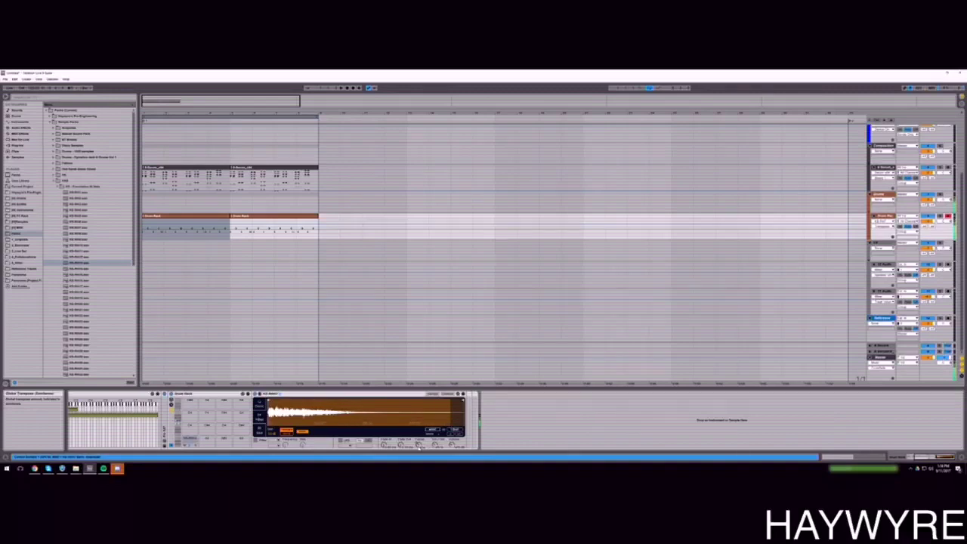
{"action": "key", "text": "Delete"}
{"action": "key", "text": "ctrl+z"}
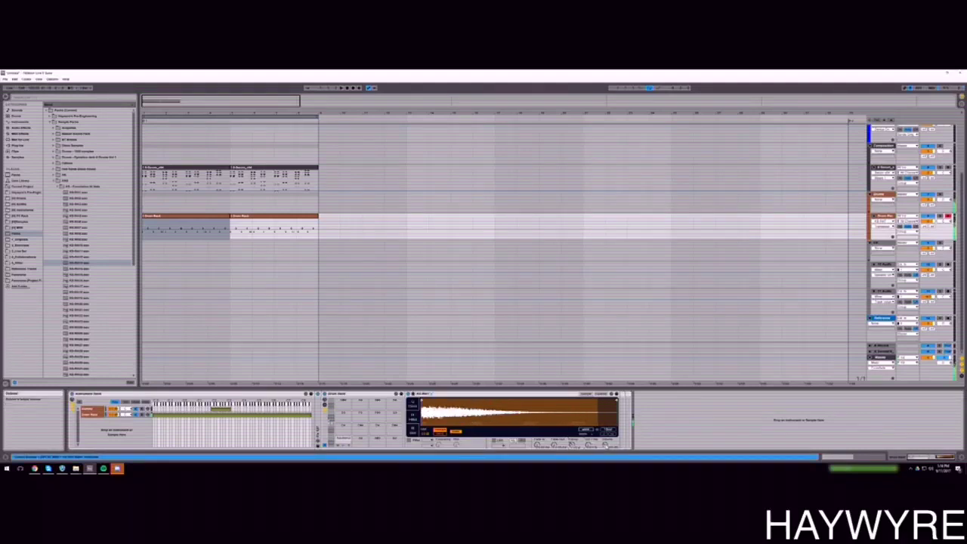
{"action": "key", "text": "space"}
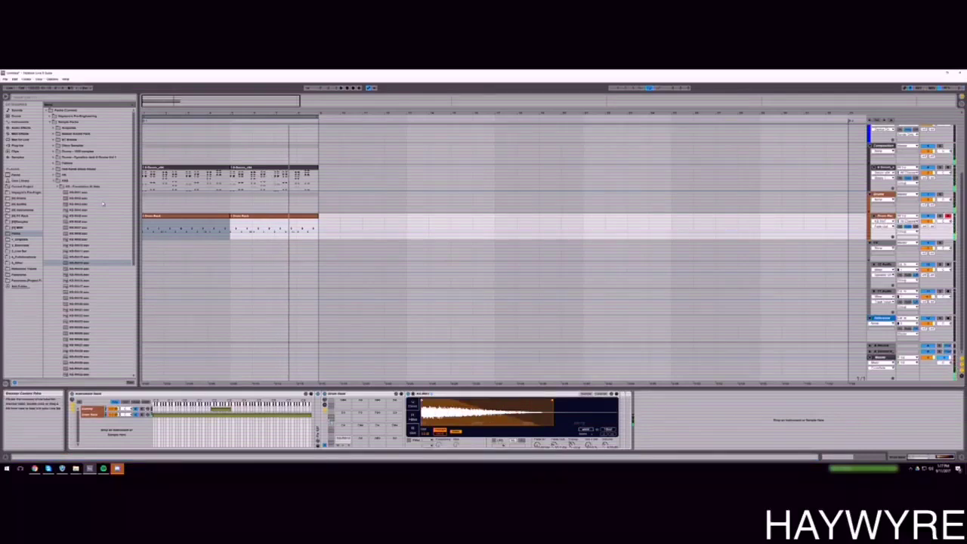
Audition the last sample in the hi-hats folder and load it onto another empty pad in the same drum rack bank.
{"action": "scroll", "coordinate": [86, 322], "scroll_direction": "down", "scroll_amount": 2}
{"action": "scroll", "coordinate": [87, 317], "scroll_direction": "down", "scroll_amount": 3}
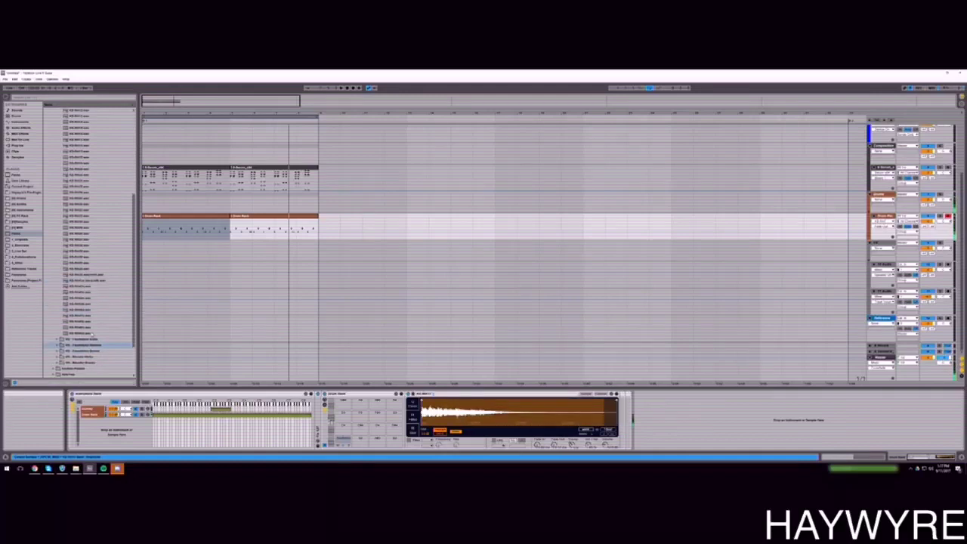
{"action": "left_click", "coordinate": [89, 333]}
{"action": "double_click", "coordinate": [89, 333]}
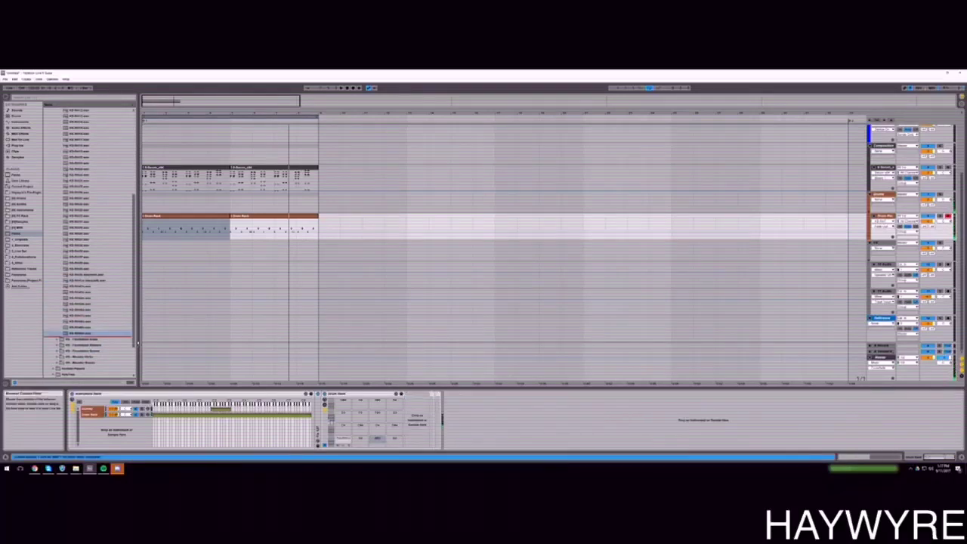
{"action": "left_click", "coordinate": [381, 442]}
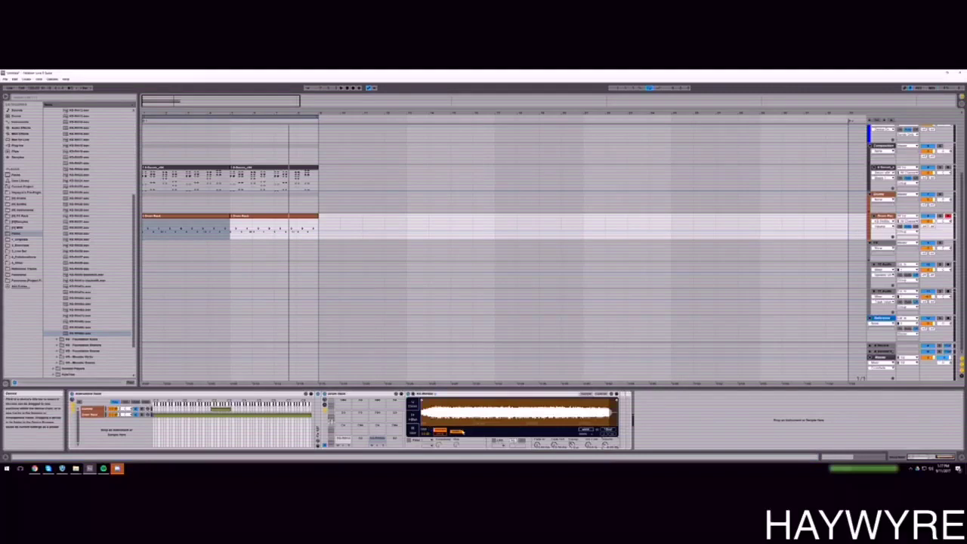
Switch the new pad's Simpler to Classic playback mode and enable sample looping.
{"action": "left_click", "coordinate": [412, 405]}
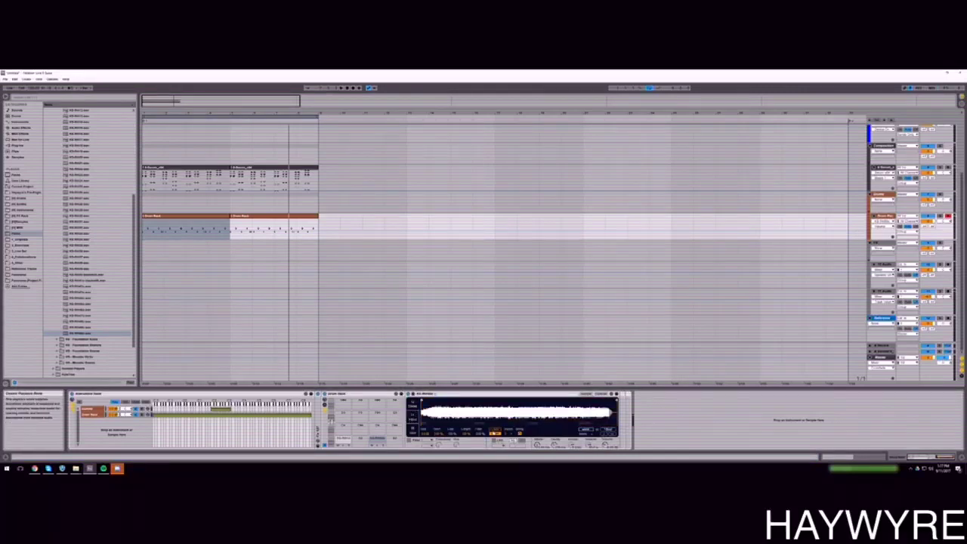
{"action": "left_click", "coordinate": [495, 429]}
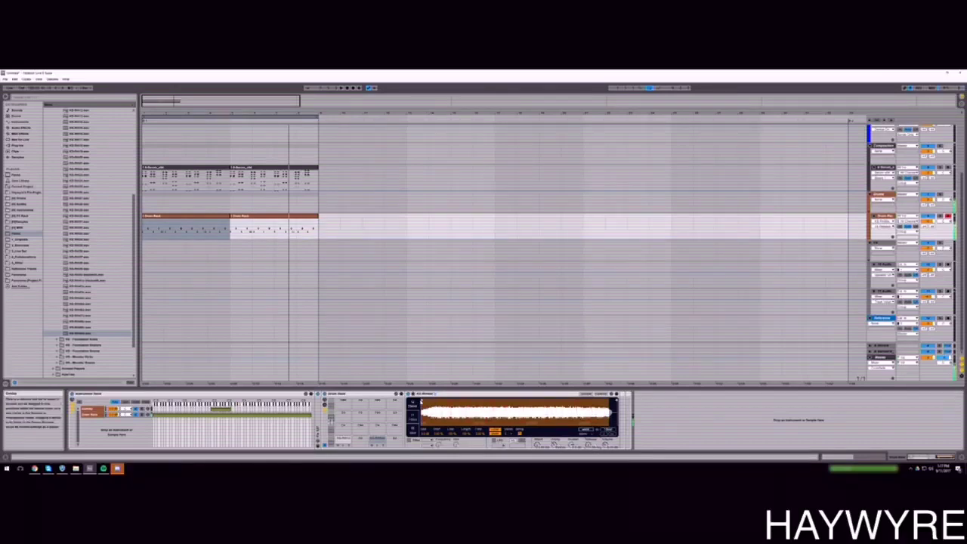
Fine-tune the sample's loop region in the hi-hat pad's Simpler and play back the arrangement.
{"action": "mouse_move", "coordinate": [451, 433]}
{"action": "left_mouse_down"}
{"action": "mouse_move", "coordinate": [450, 450]}
{"action": "mouse_move", "coordinate": [478, 412]}
{"action": "mouse_move", "coordinate": [451, 448]}
{"action": "mouse_move", "coordinate": [450, 429]}
{"action": "left_mouse_up"}
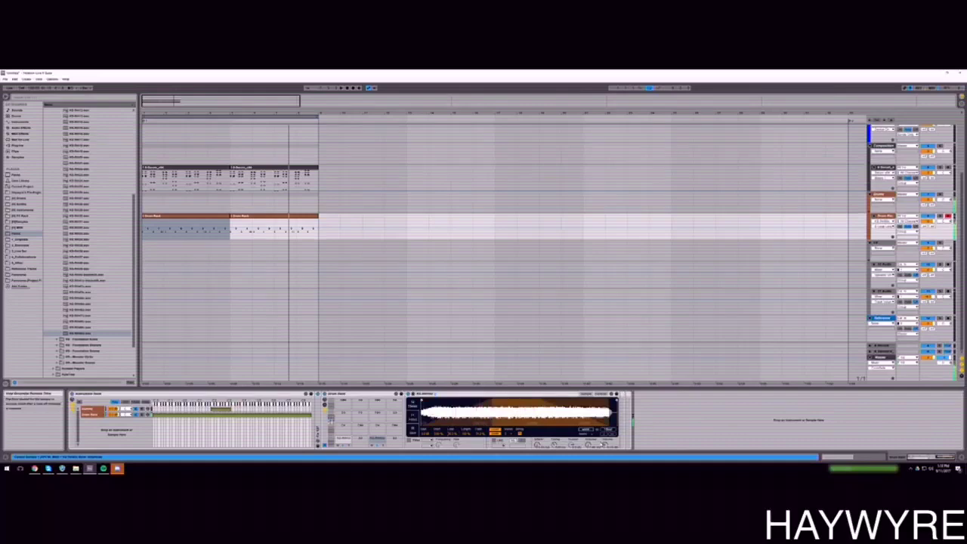
{"action": "left_click", "coordinate": [342, 89]}
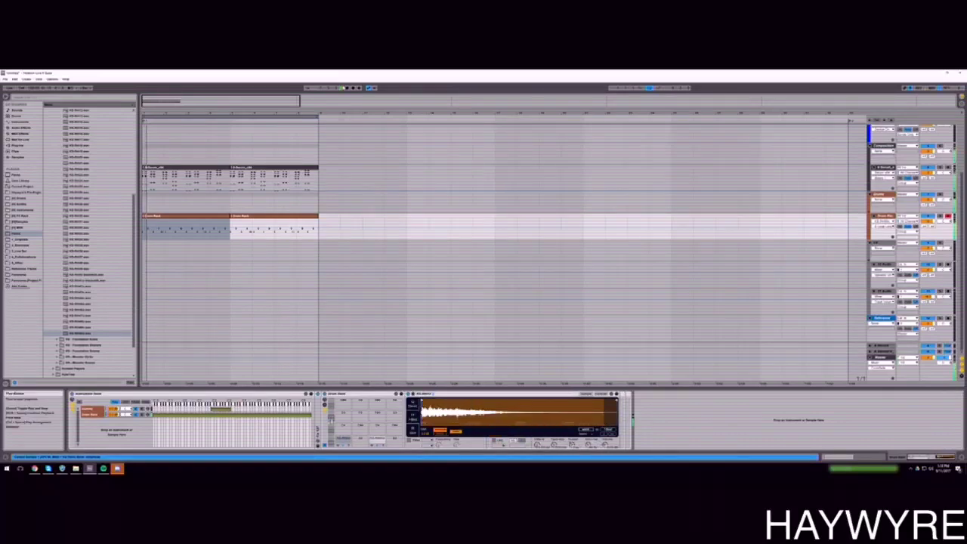
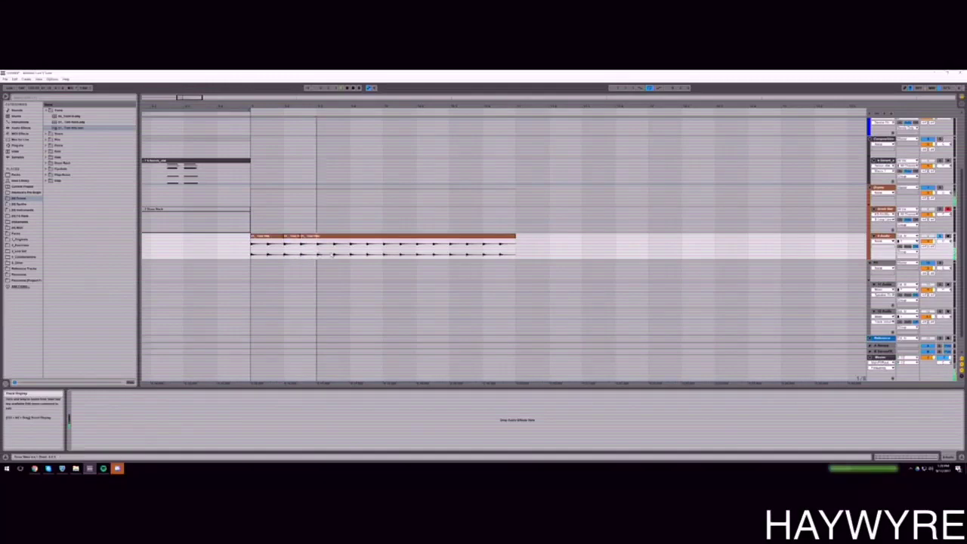
Stop playback and cut the repeated tom audio down to four separate, evenly spaced hits.
{"action": "key", "text": "space"}
{"action": "left_click_drag", "start_coordinate": [303, 256], "coordinate": [252, 254]}
{"action": "key", "text": "Delete"}
{"action": "key", "text": "Delete"}
{"action": "key", "text": "Delete"}
{"action": "key", "text": "Delete"}
Select each of the four tom clips and play the sequence from the first hit to compare them.
{"action": "left_click", "coordinate": [293, 240]}
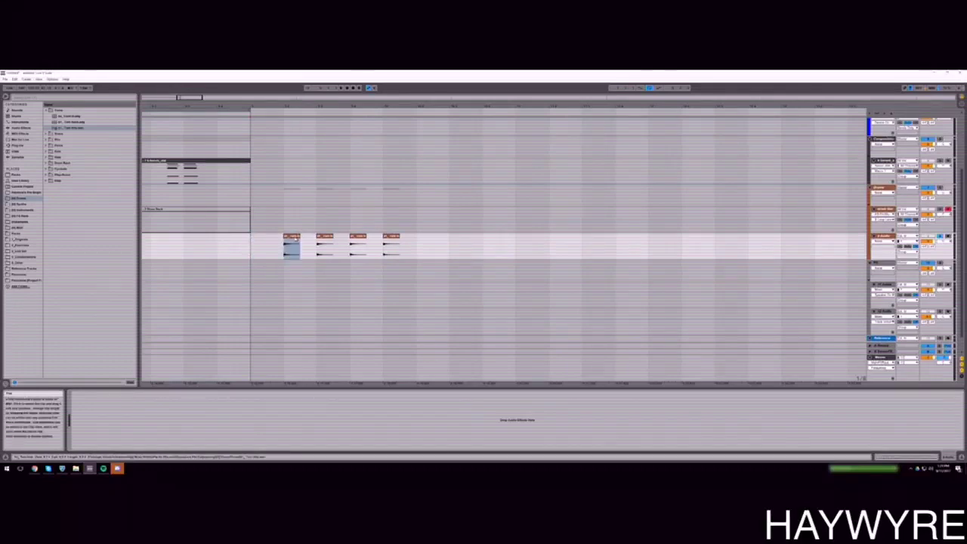
{"action": "left_click", "coordinate": [326, 240]}
{"action": "left_click", "coordinate": [359, 240]}
{"action": "left_click", "coordinate": [392, 240]}
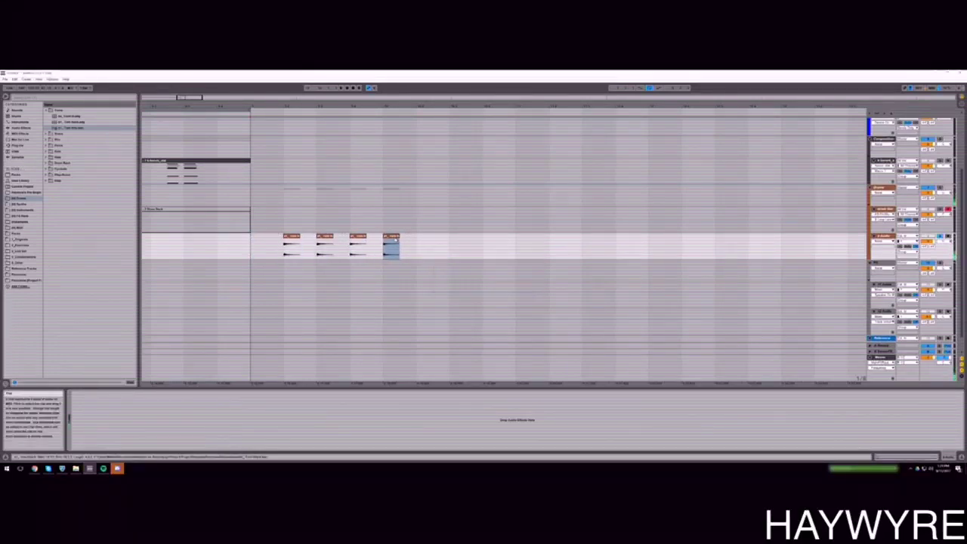
{"action": "key", "text": "space"}
{"action": "left_click", "coordinate": [283, 242]}
{"action": "key", "text": "space"}
{"action": "key", "text": "space"}
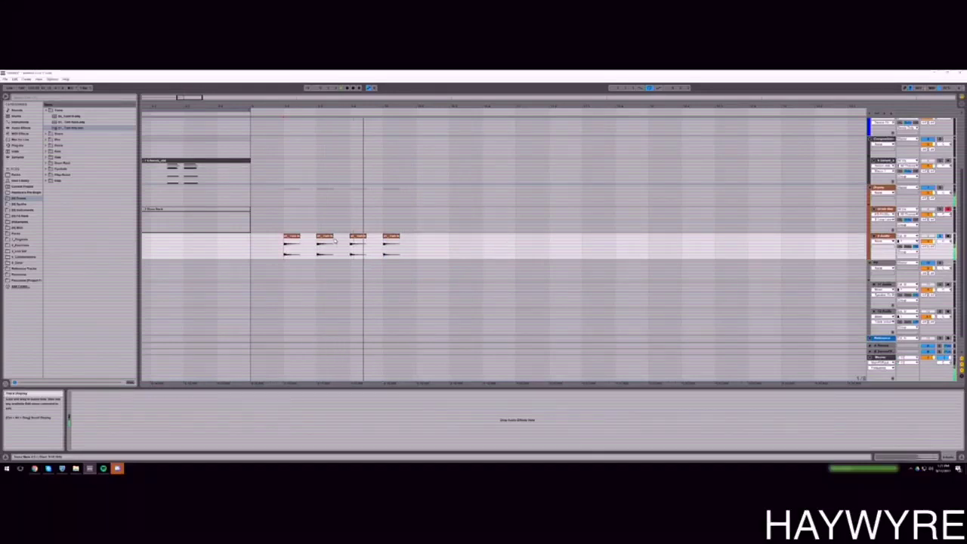
Load the four tom clips one by one onto empty pads of the drum rack.
{"action": "left_click", "coordinate": [292, 242]}
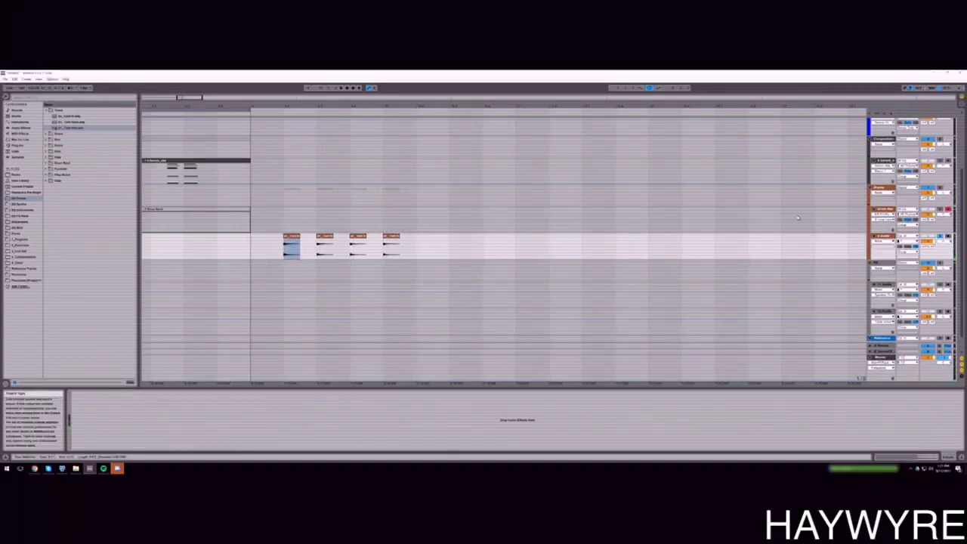
{"action": "left_click", "coordinate": [884, 219]}
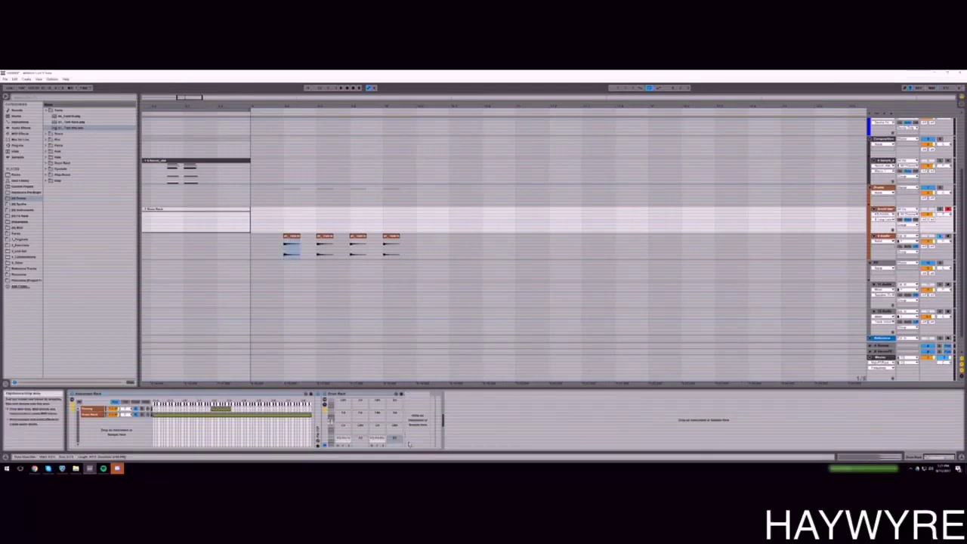
{"action": "left_click_drag", "start_coordinate": [320, 235], "coordinate": [351, 406]}
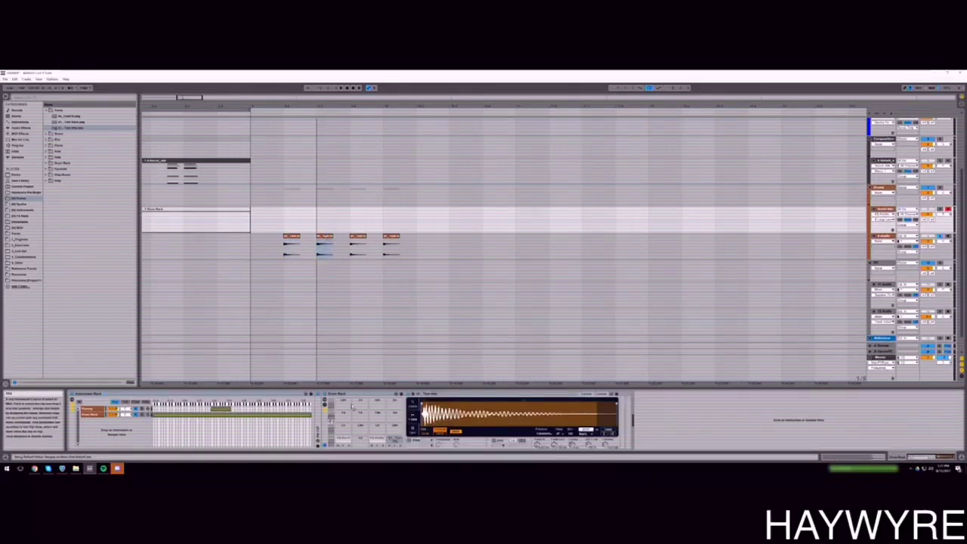
{"action": "left_click", "coordinate": [358, 239]}
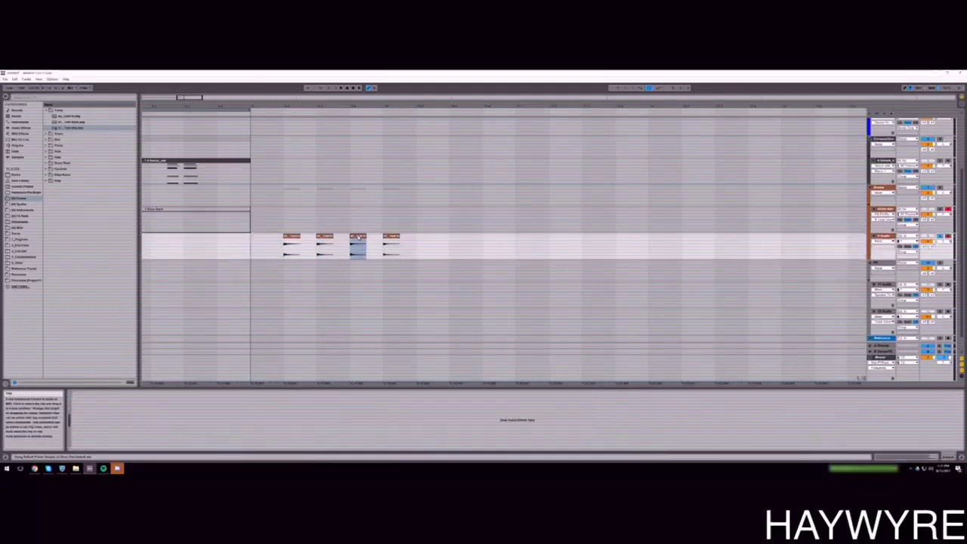
{"action": "left_click_drag", "start_coordinate": [358, 236], "coordinate": [883, 225]}
{"action": "left_click", "coordinate": [882, 218]}
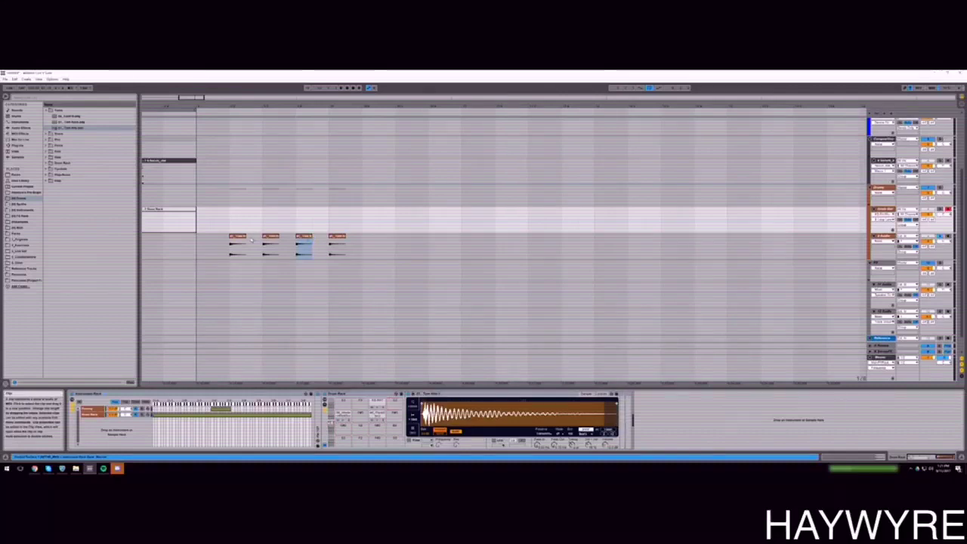
{"action": "left_click_drag", "start_coordinate": [340, 237], "coordinate": [359, 402]}
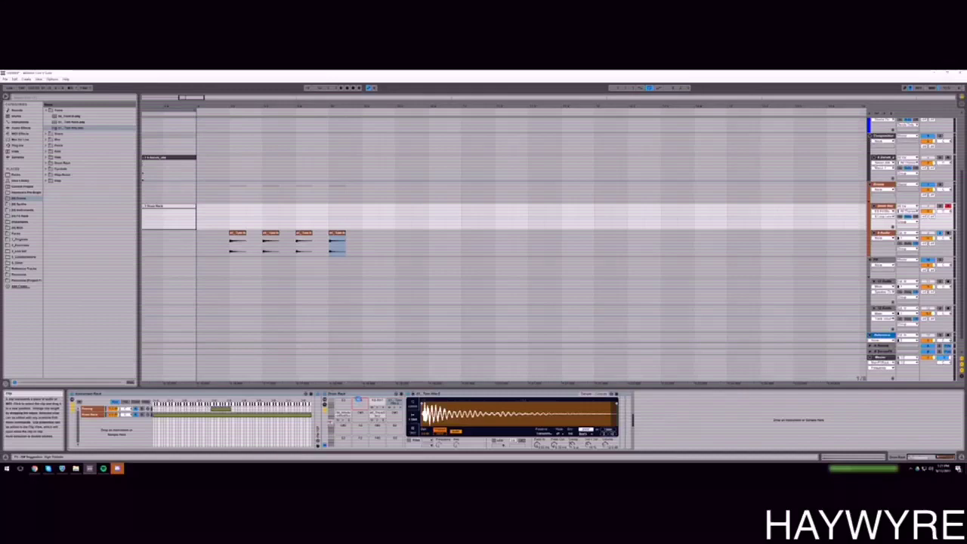
Turn off solo on the tom audio track, clear its tom clips and return to the drum rack track.
{"action": "left_click", "coordinate": [940, 233]}
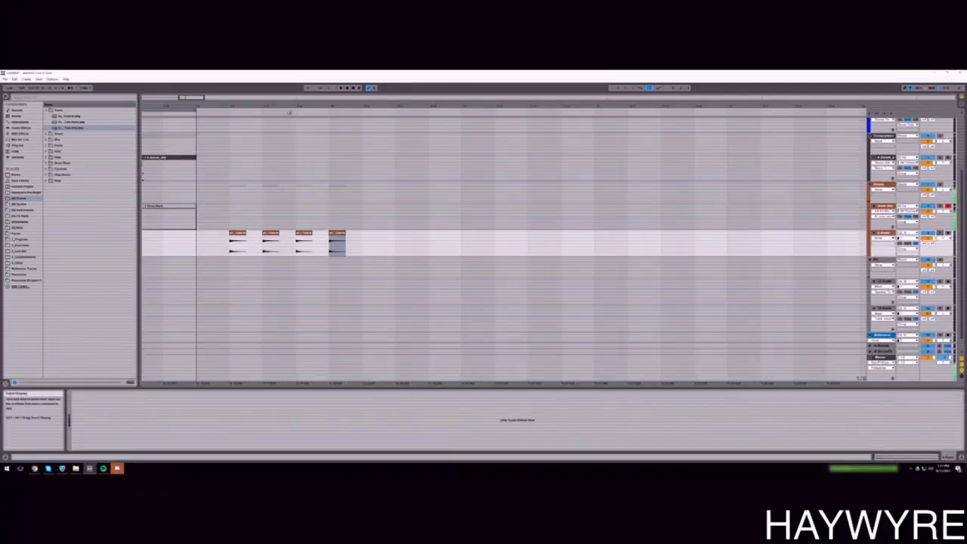
{"action": "left_click_drag", "start_coordinate": [199, 98], "coordinate": [177, 95]}
{"action": "scroll", "coordinate": [423, 241], "scroll_direction": "up", "scroll_amount": 2}
{"action": "left_click_drag", "start_coordinate": [451, 243], "coordinate": [569, 261]}
{"action": "left_click", "coordinate": [884, 206]}
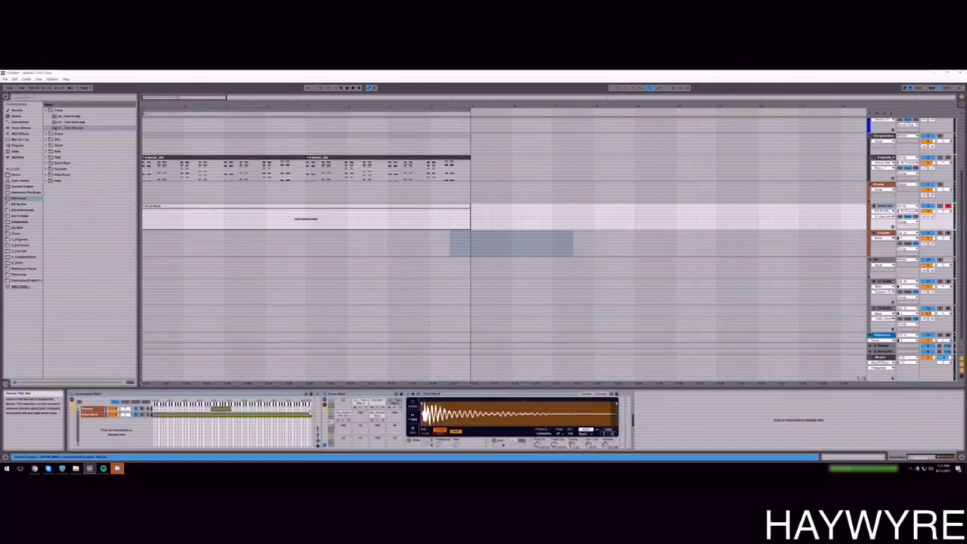
Show the drum rack's chain list, select the four tom chains and group them into a nested rack.
{"action": "left_click", "coordinate": [326, 409]}
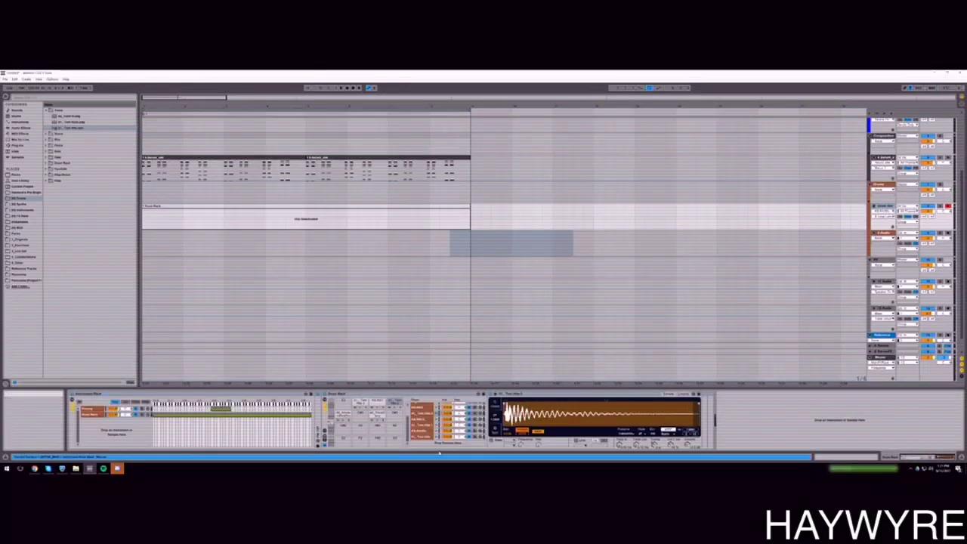
{"action": "scroll", "coordinate": [423, 425], "scroll_direction": "up", "scroll_amount": 1}
{"action": "left_click", "coordinate": [424, 425]}
{"action": "left_click", "coordinate": [426, 418]}
{"action": "left_click", "coordinate": [423, 428], "text": "ctrl"}
{"action": "left_click", "coordinate": [425, 439], "text": "ctrl"}
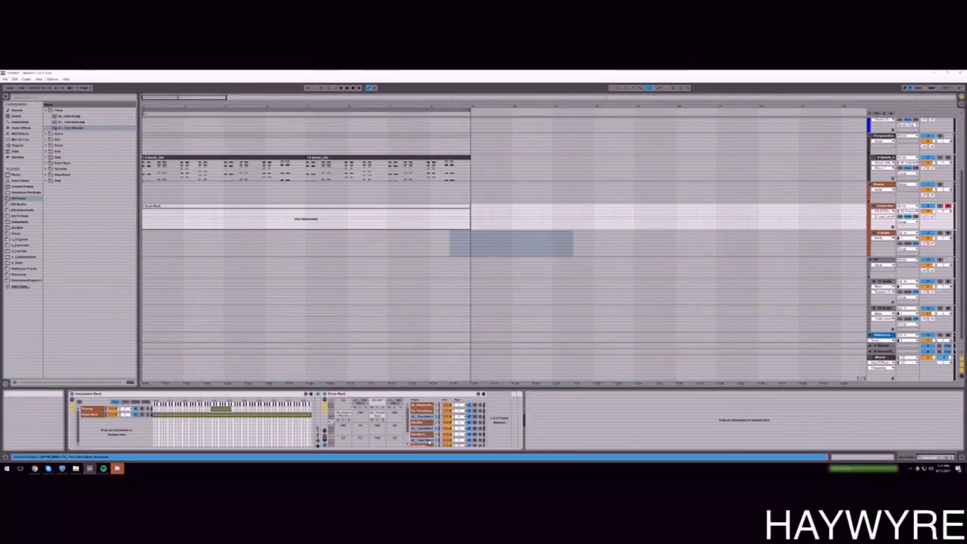
{"action": "scroll", "coordinate": [426, 439], "scroll_direction": "down", "scroll_amount": 1}
{"action": "left_click", "coordinate": [427, 437], "text": "ctrl"}
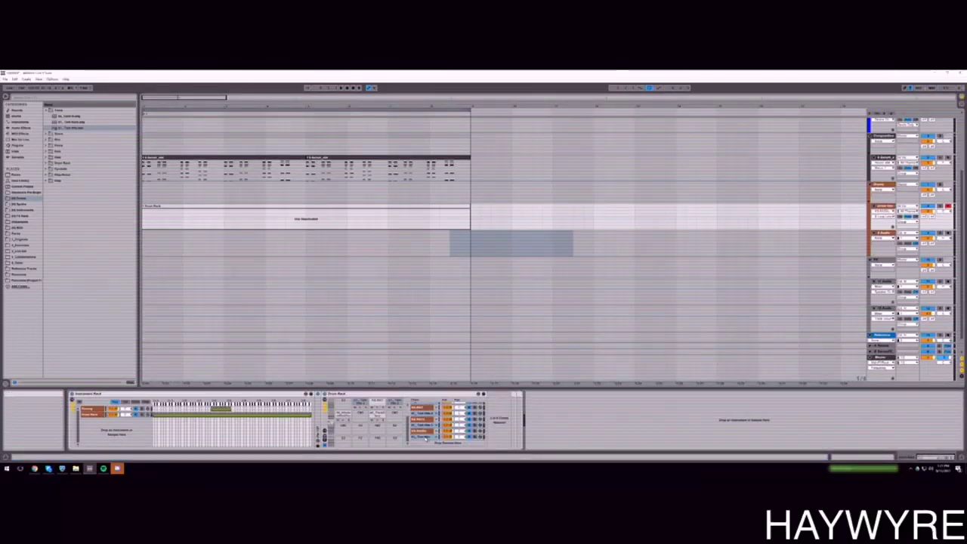
{"action": "key", "text": "ctrl+g"}
Select the grouped tom chain to show its nested chains, and restart playback of the loop.
{"action": "left_click", "coordinate": [431, 417]}
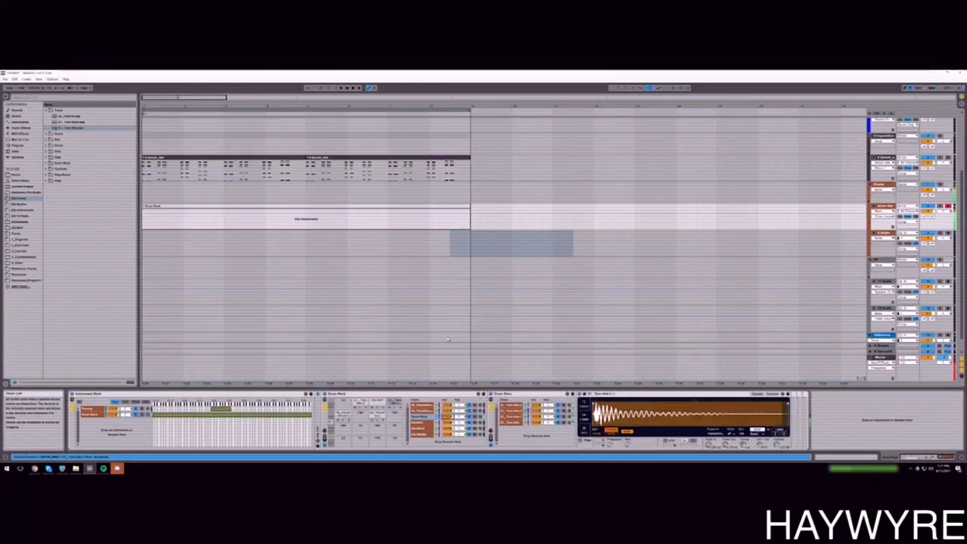
{"action": "left_click", "coordinate": [347, 88]}
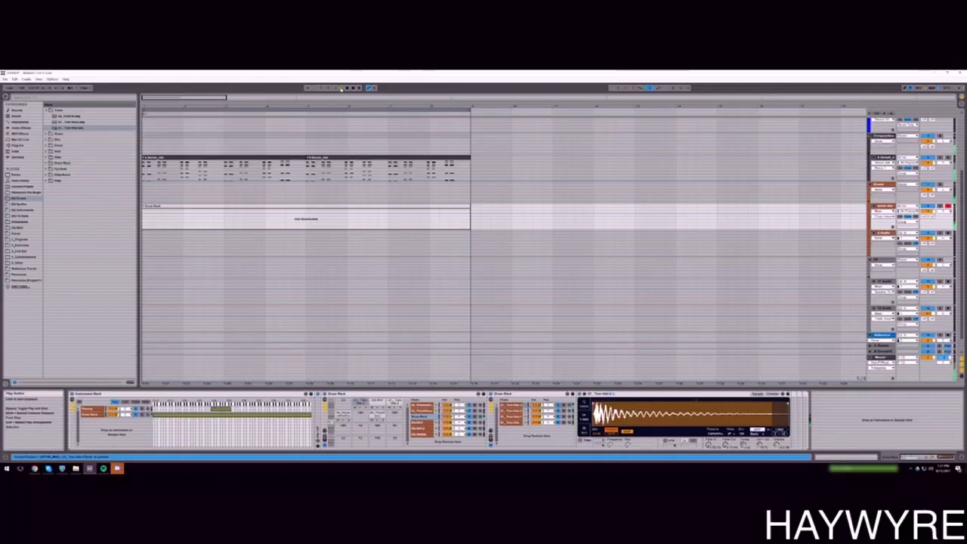
{"action": "left_click", "coordinate": [341, 89]}
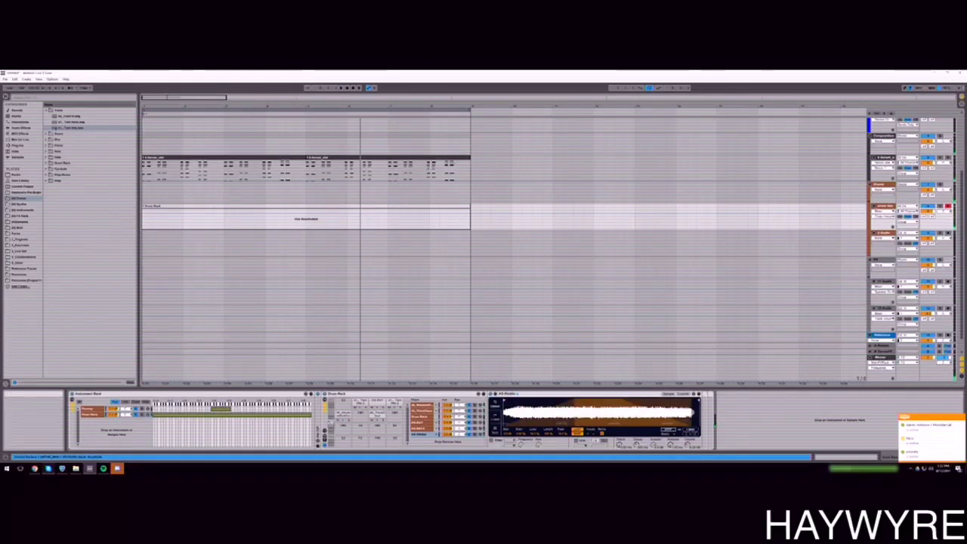
Close the background messaging program from the taskbar.
{"action": "right_click", "coordinate": [48, 469]}
{"action": "left_click", "coordinate": [35, 426]}
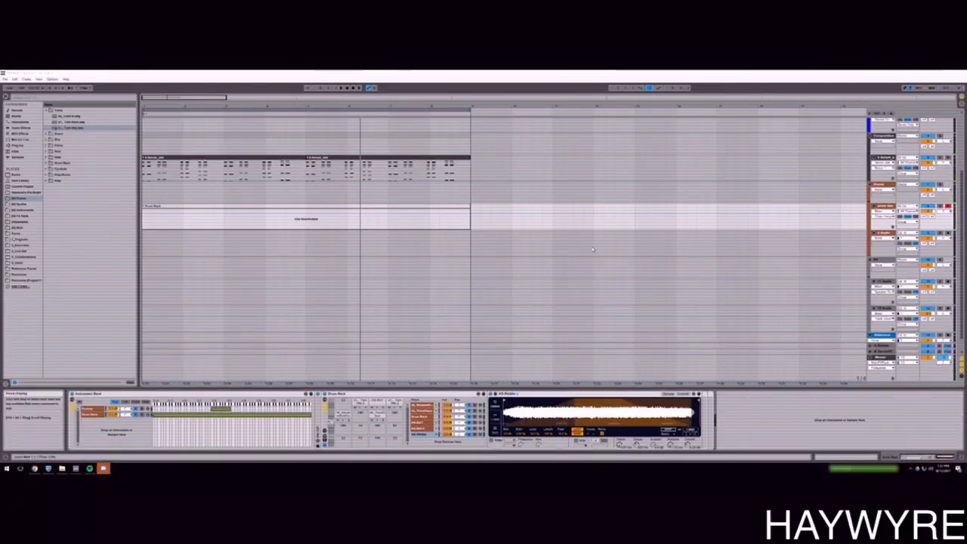
Delete the deactivated Drum Rack clip from the arrangement.
{"action": "left_click", "coordinate": [494, 223]}
{"action": "left_click_drag", "start_coordinate": [177, 97], "coordinate": [176, 84]}
{"action": "scroll", "coordinate": [344, 283], "scroll_direction": "up", "scroll_amount": 1}
{"action": "left_click_drag", "start_coordinate": [408, 249], "coordinate": [43, 242]}
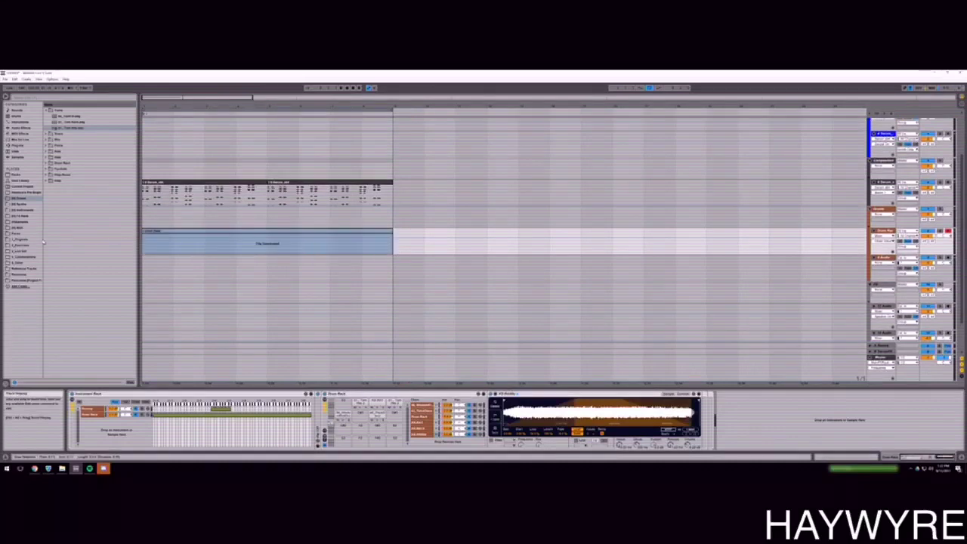
{"action": "key", "text": "Delete"}
{"action": "left_click", "coordinate": [398, 241]}
Duplicate the two Serum chord clips directly after themselves in the arrangement.
{"action": "left_click_drag", "start_coordinate": [398, 195], "coordinate": [142, 192]}
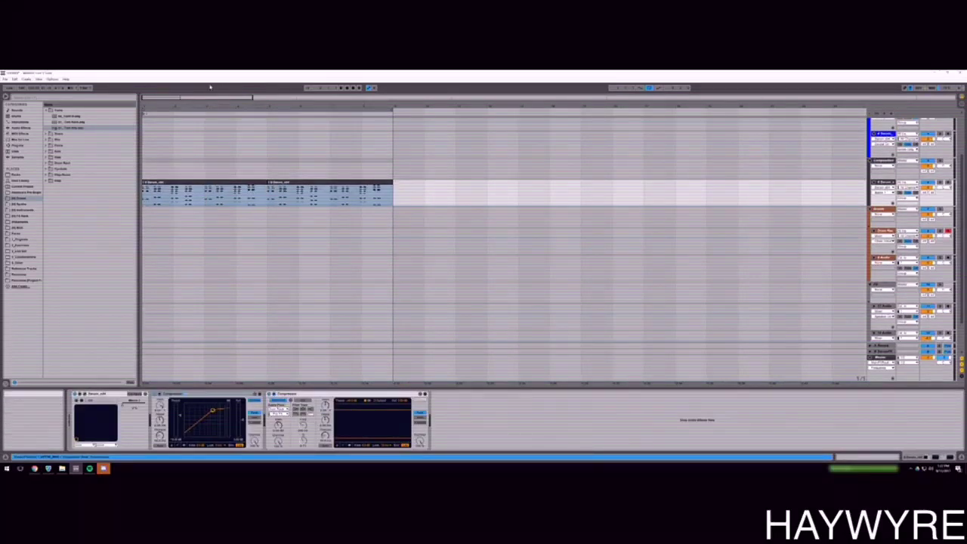
{"action": "key", "text": "minus"}
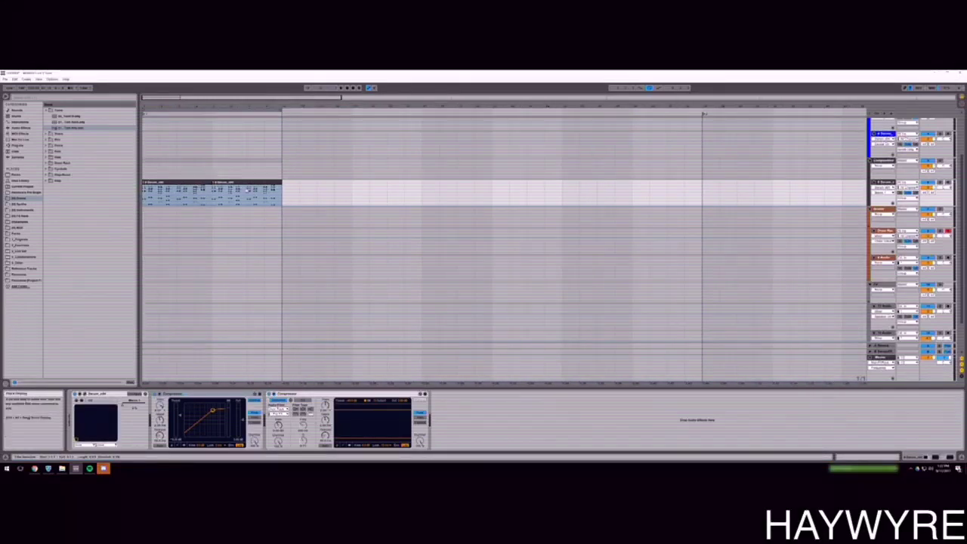
{"action": "key", "text": "ctrl+d"}
Turn off the arrangement loop and play the chords from the start.
{"action": "key", "text": "Home"}
{"action": "key", "text": "space"}
{"action": "left_click", "coordinate": [652, 88]}
{"action": "key", "text": "space"}
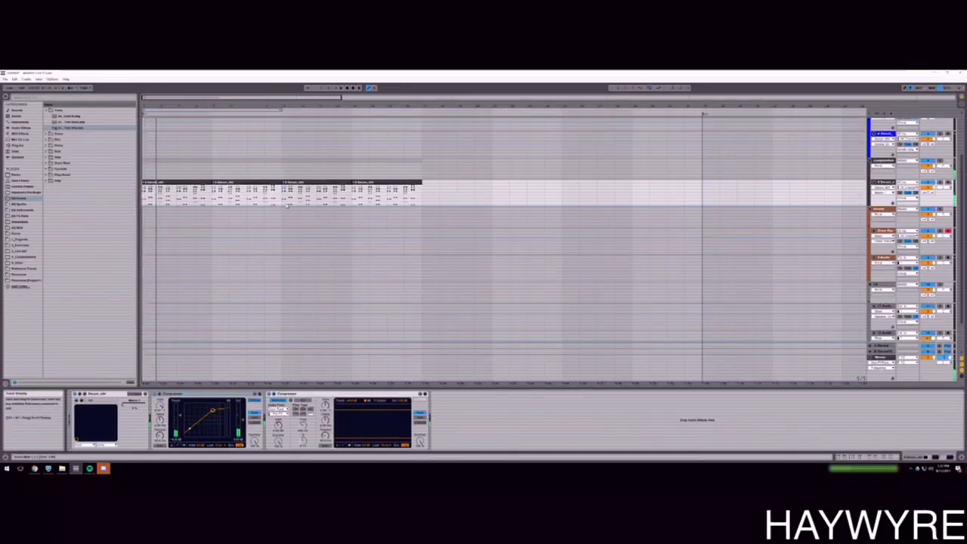
Delete the first two Serum chord clips to leave an empty intro, and arm the Serum track for recording.
{"action": "left_click_drag", "start_coordinate": [281, 194], "coordinate": [143, 194]}
{"action": "key", "text": "Delete"}
{"action": "left_click", "coordinate": [948, 182]}
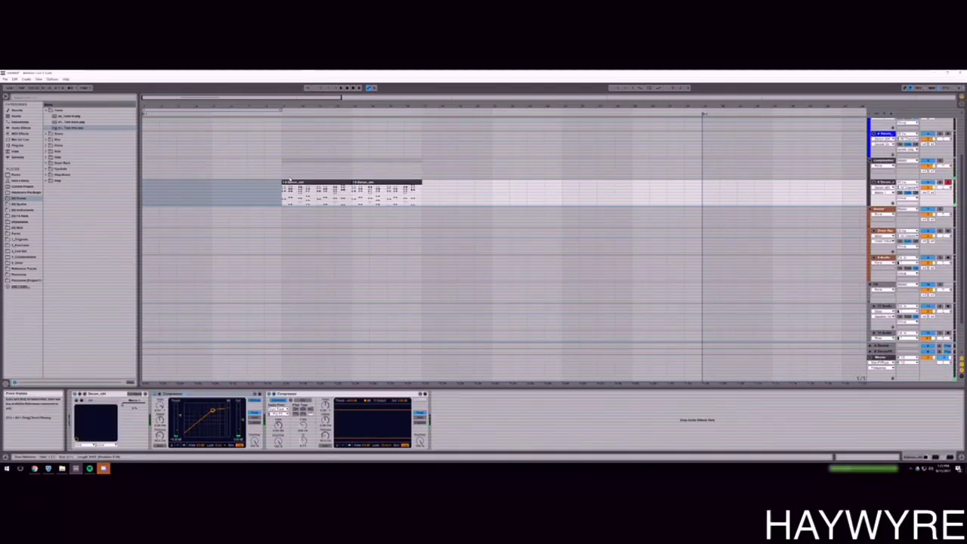
Stop playback, enable the metronome and record a new part on the Serum track ahead of the remaining chord clips.
{"action": "left_click", "coordinate": [290, 182]}
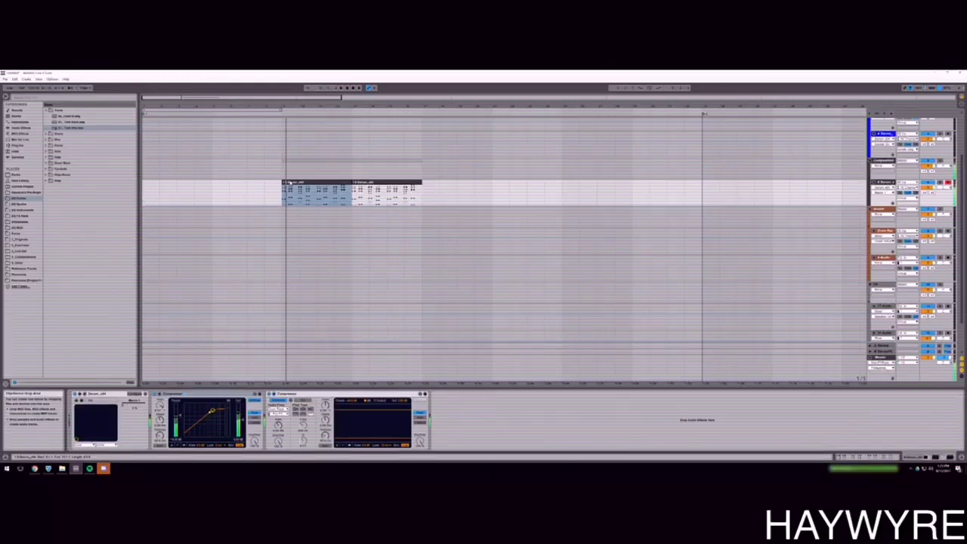
{"action": "key", "text": "space"}
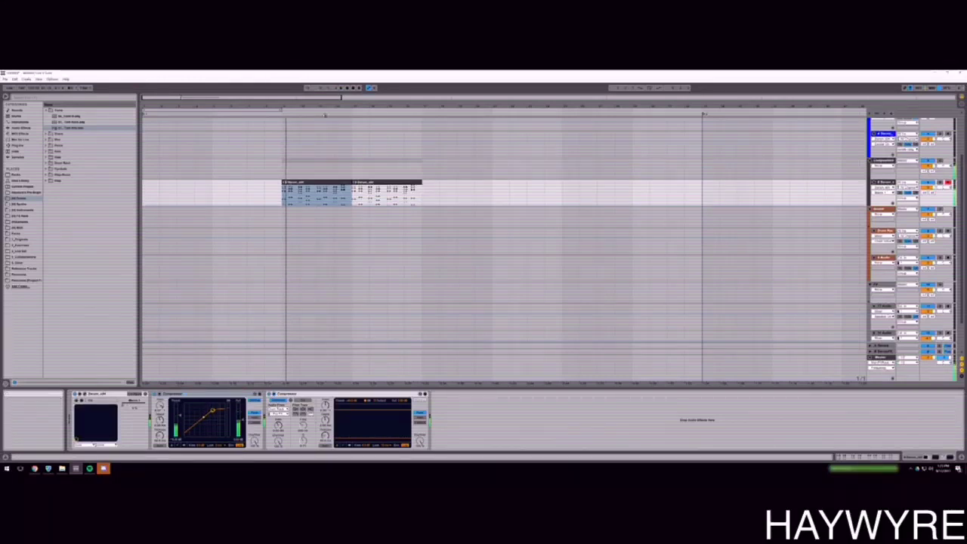
{"action": "left_click", "coordinate": [347, 88]}
{"action": "left_click", "coordinate": [354, 90]}
{"action": "left_click", "coordinate": [71, 90]}
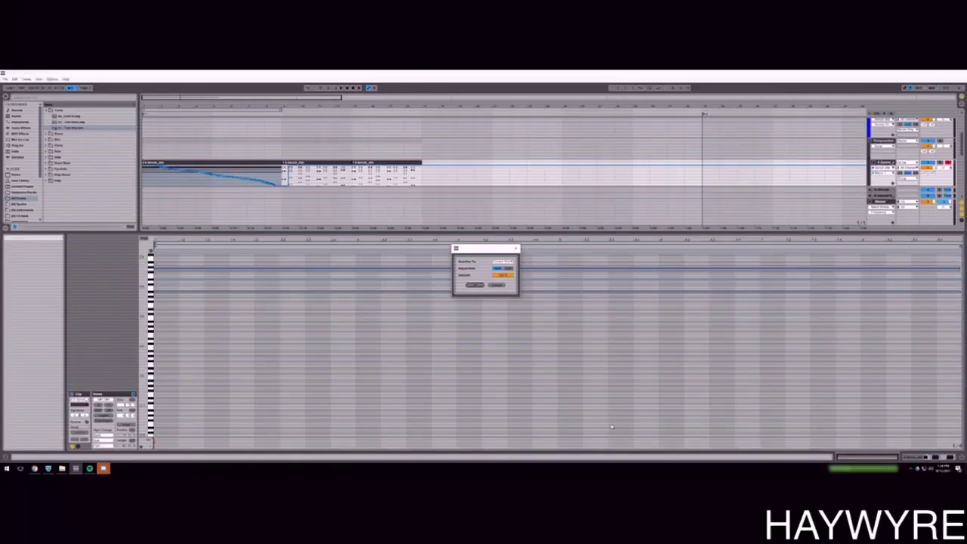
Quantize the notes of the newly recorded Serum clip and consolidate the two following chord clips into one.
{"action": "left_click", "coordinate": [480, 285]}
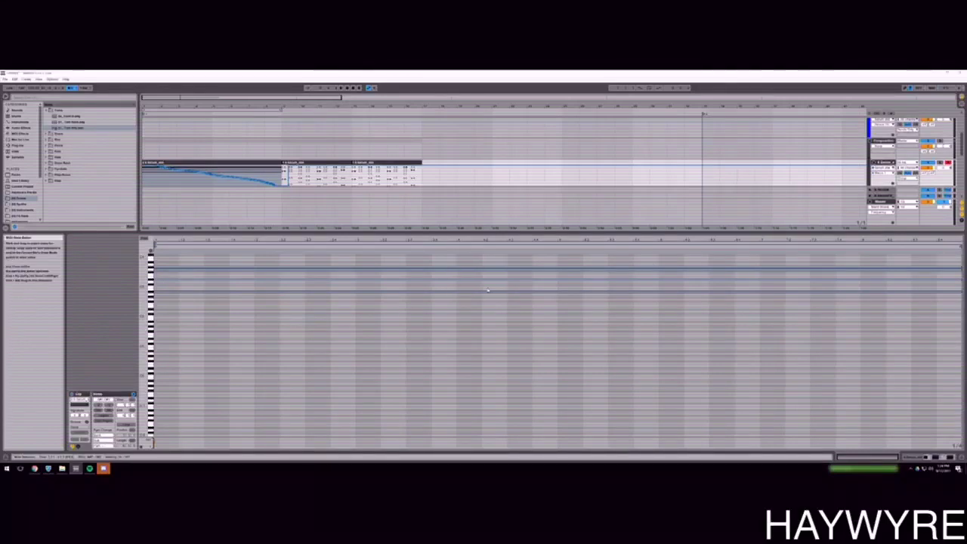
{"action": "key", "text": "shift+Tab"}
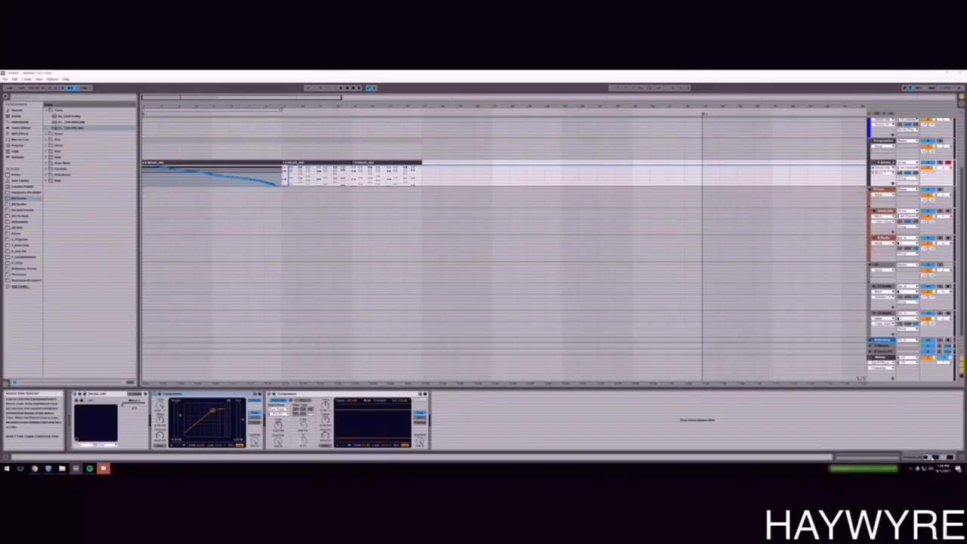
{"action": "left_click", "coordinate": [372, 161]}
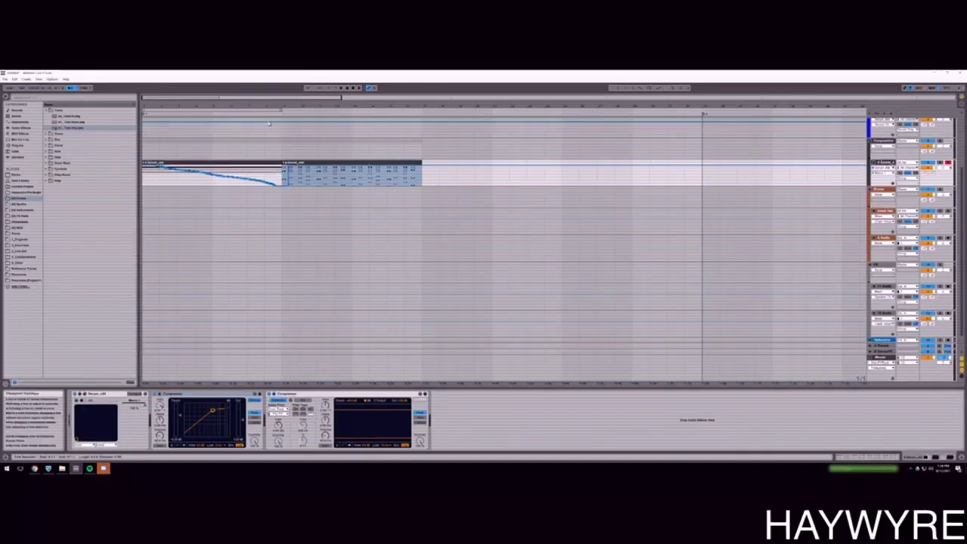
Narrow the browser to give the arrangement more room and turn off the metronome.
{"action": "left_click_drag", "start_coordinate": [194, 102], "coordinate": [198, 98]}
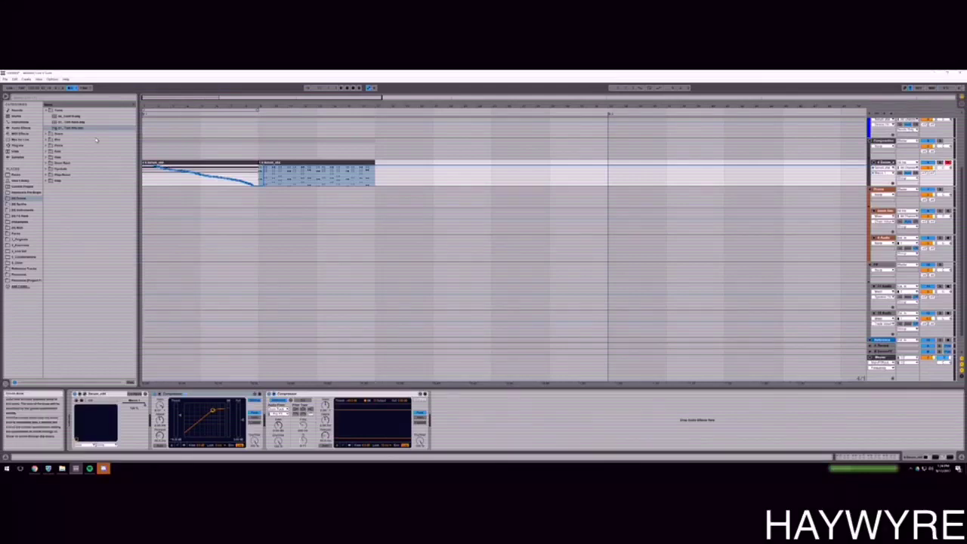
{"action": "left_click_drag", "start_coordinate": [139, 140], "coordinate": [119, 140]}
{"action": "left_click_drag", "start_coordinate": [149, 102], "coordinate": [149, 76]}
{"action": "left_click", "coordinate": [199, 177]}
{"action": "left_click_drag", "start_coordinate": [189, 105], "coordinate": [189, 127]}
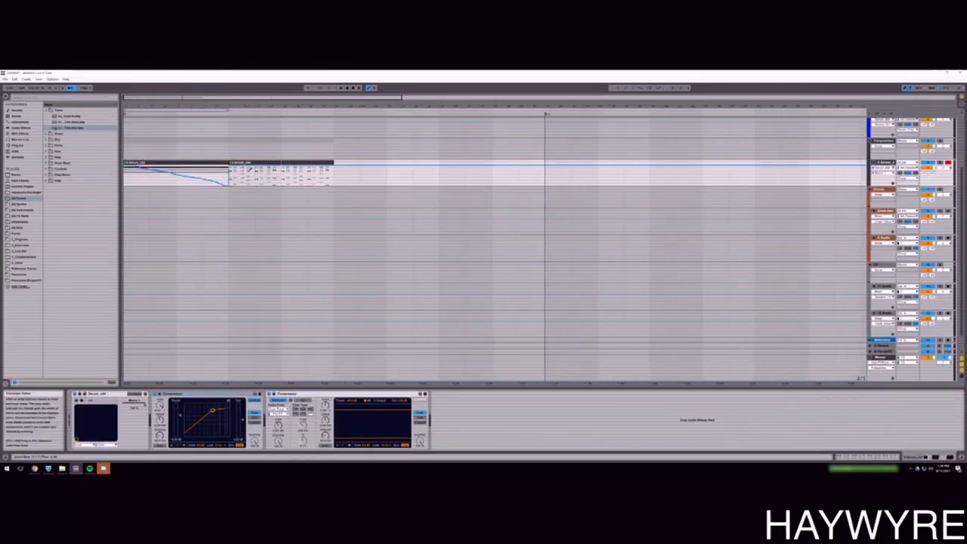
{"action": "left_click_drag", "start_coordinate": [145, 99], "coordinate": [145, 96]}
{"action": "left_click", "coordinate": [71, 89]}
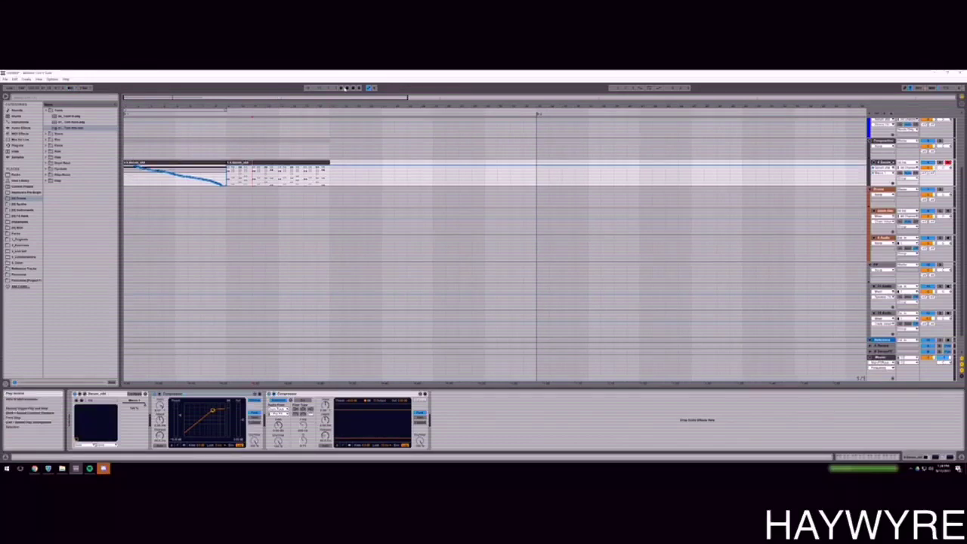
Arm the drum rack track, play back the arrangement from the first Serum clip and select the Master track.
{"action": "left_click", "coordinate": [155, 162]}
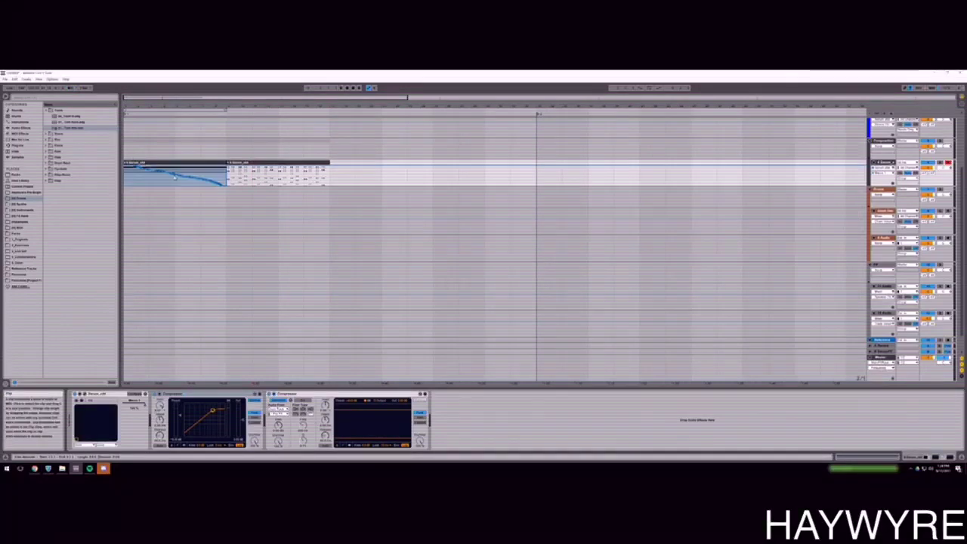
{"action": "left_click", "coordinate": [948, 211]}
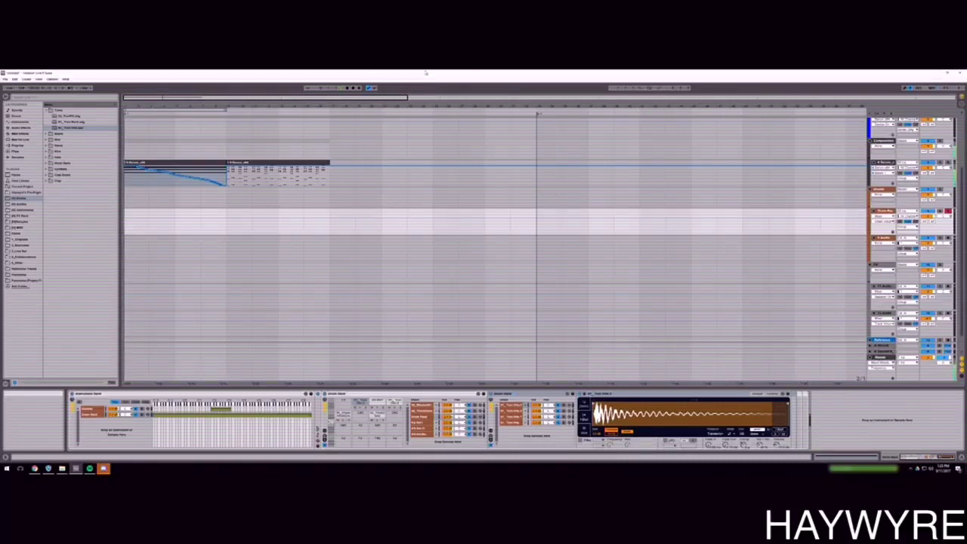
{"action": "key", "text": "space"}
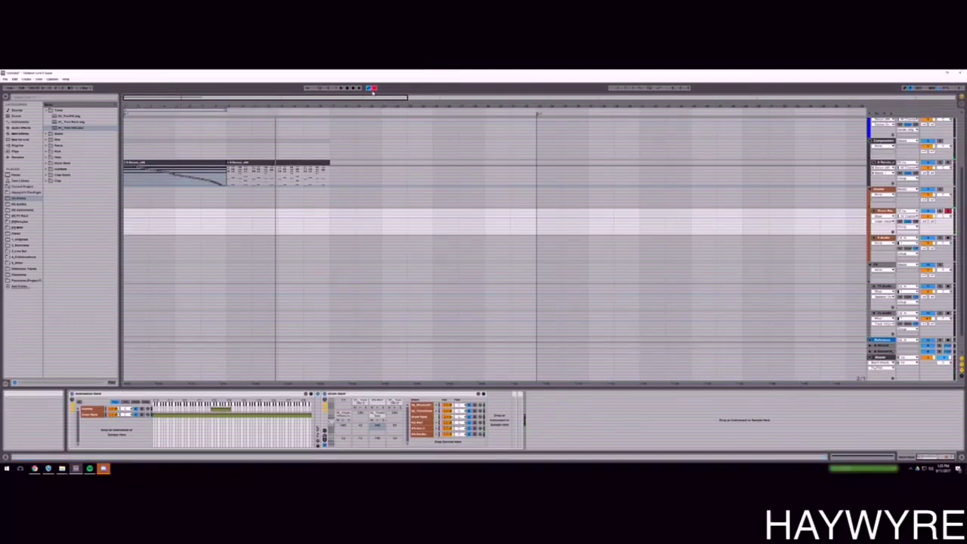
{"action": "left_click", "coordinate": [159, 163]}
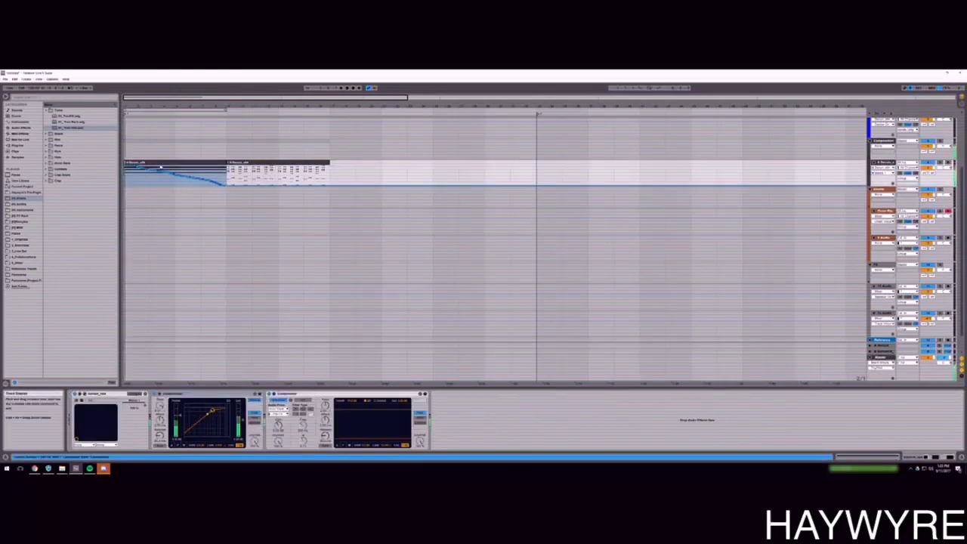
{"action": "key", "text": "space"}
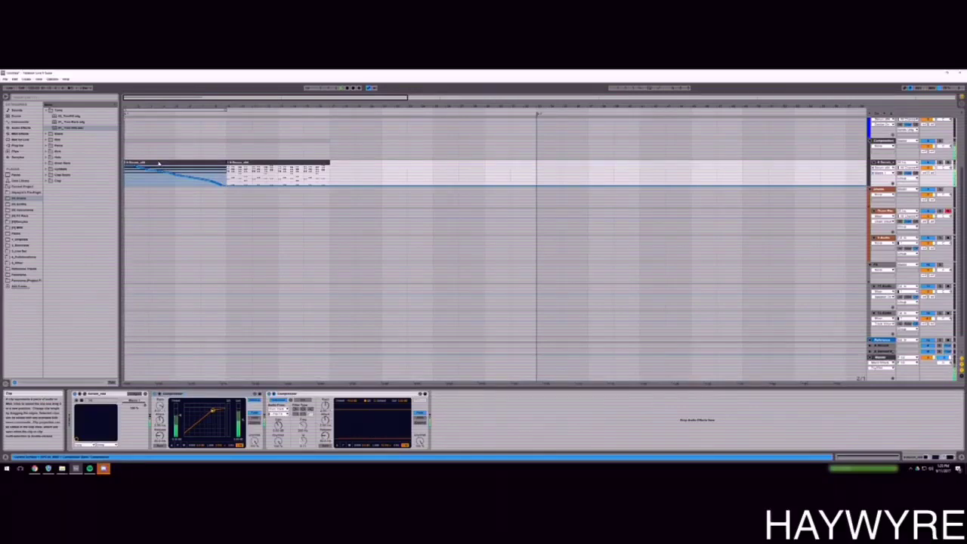
{"action": "left_click", "coordinate": [125, 361]}
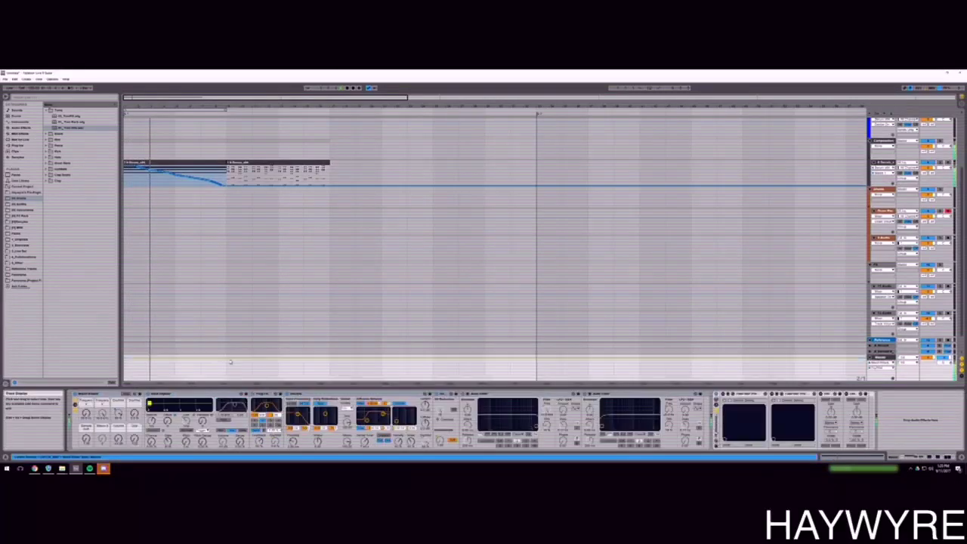
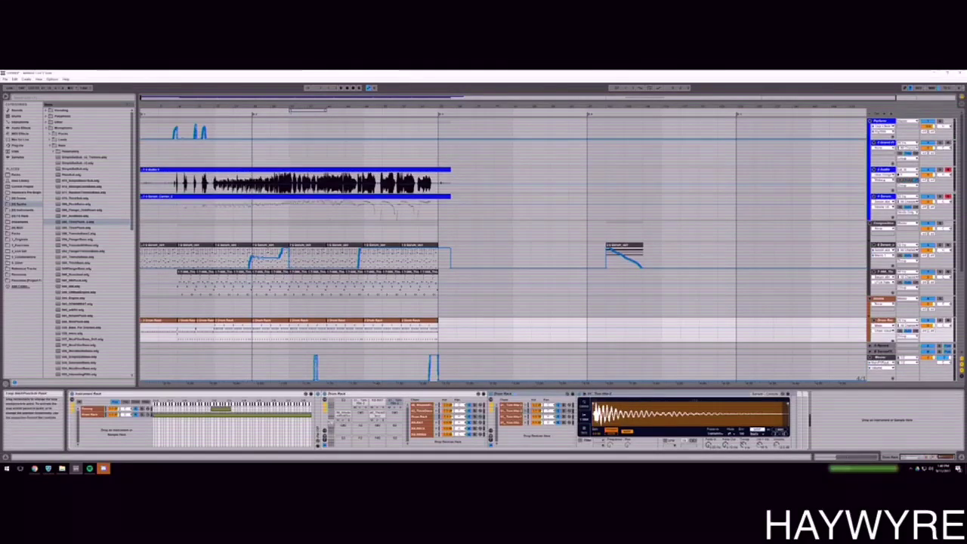
Extend the loop range in both directions so it spans the whole arrangement, up to the end of the drum clips.
{"action": "left_click_drag", "start_coordinate": [289, 111], "coordinate": [141, 111]}
{"action": "left_click_drag", "start_coordinate": [326, 111], "coordinate": [437, 111]}
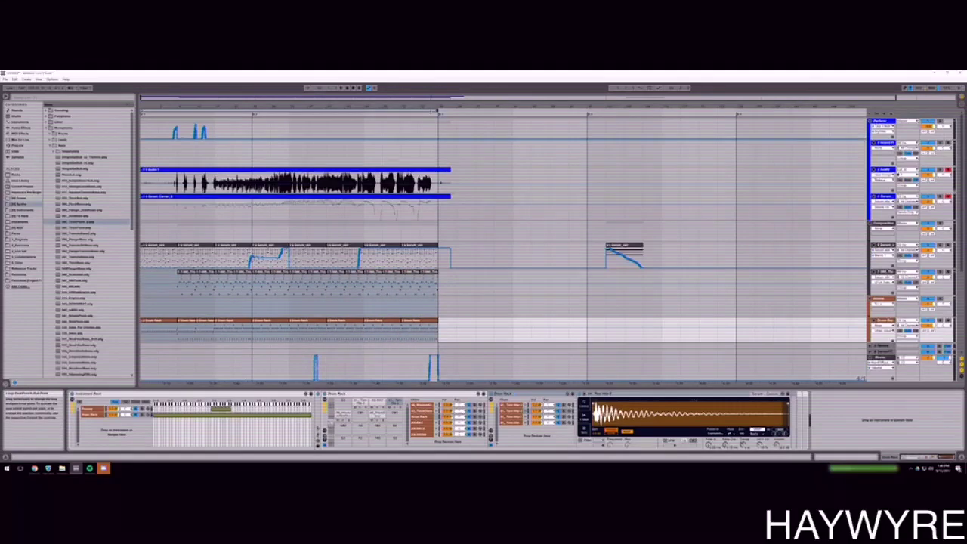
Save the Live set as a numbered Simple Vocoder project in a music project files subfolder, and confirm handling its temporary files.
{"action": "left_click", "coordinate": [5, 78]}
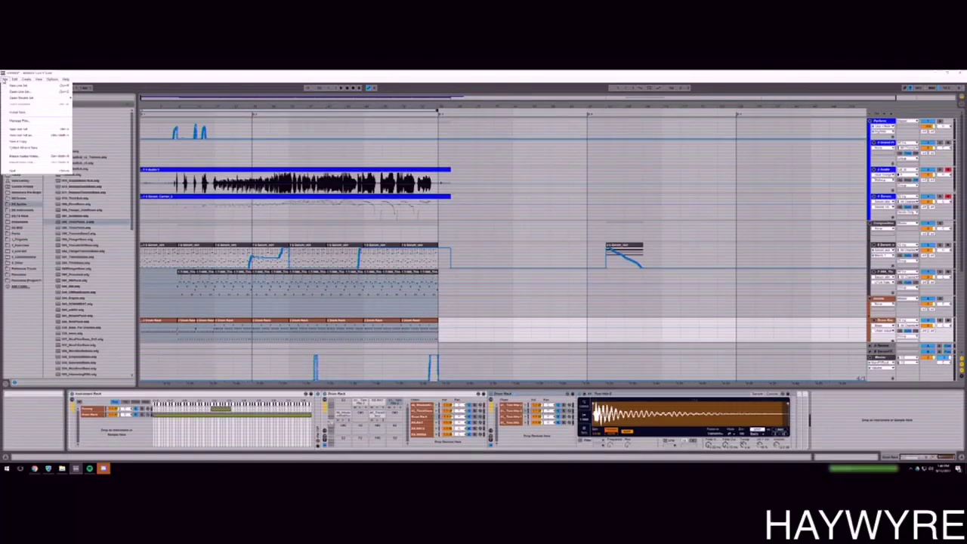
{"action": "left_click", "coordinate": [12, 130]}
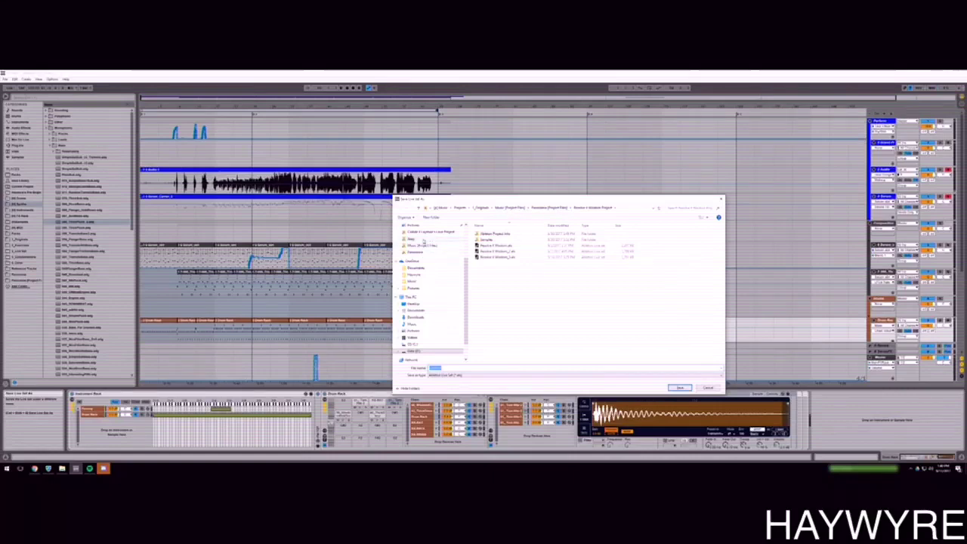
{"action": "scroll", "coordinate": [435, 276], "scroll_direction": "up", "scroll_amount": 3}
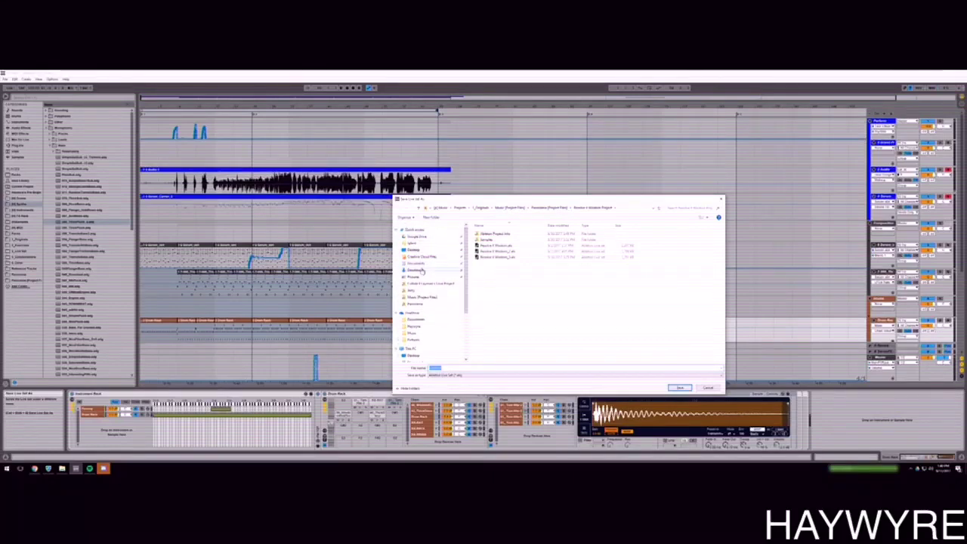
{"action": "left_click", "coordinate": [425, 295]}
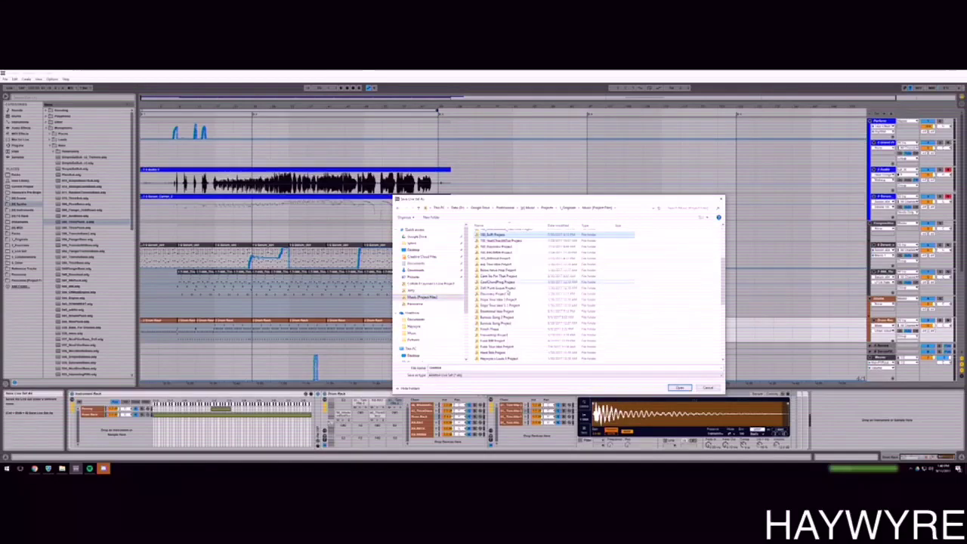
{"action": "scroll", "coordinate": [502, 309], "scroll_direction": "down", "scroll_amount": 3}
{"action": "double_click", "coordinate": [491, 277]}
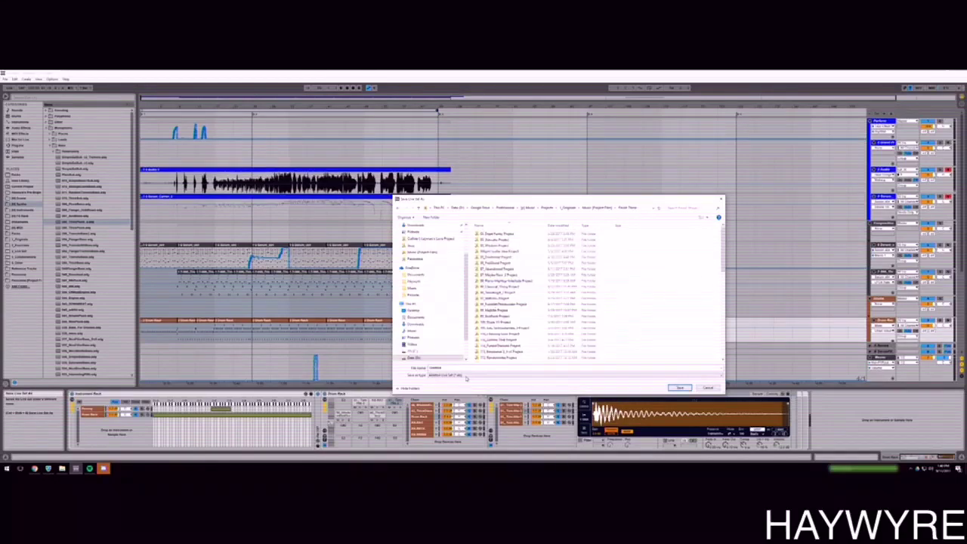
{"action": "type", "text": "148_Simple"}
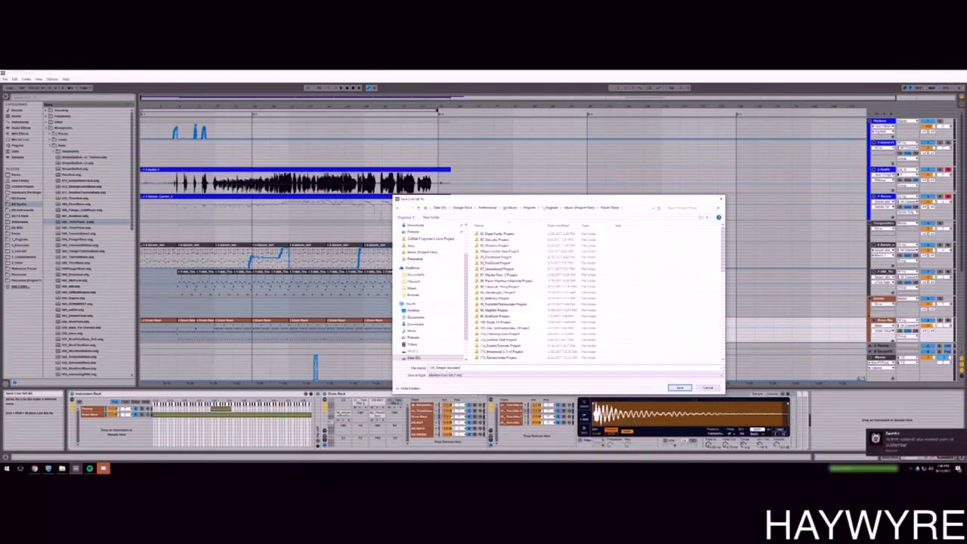
{"action": "key", "text": "Return"}
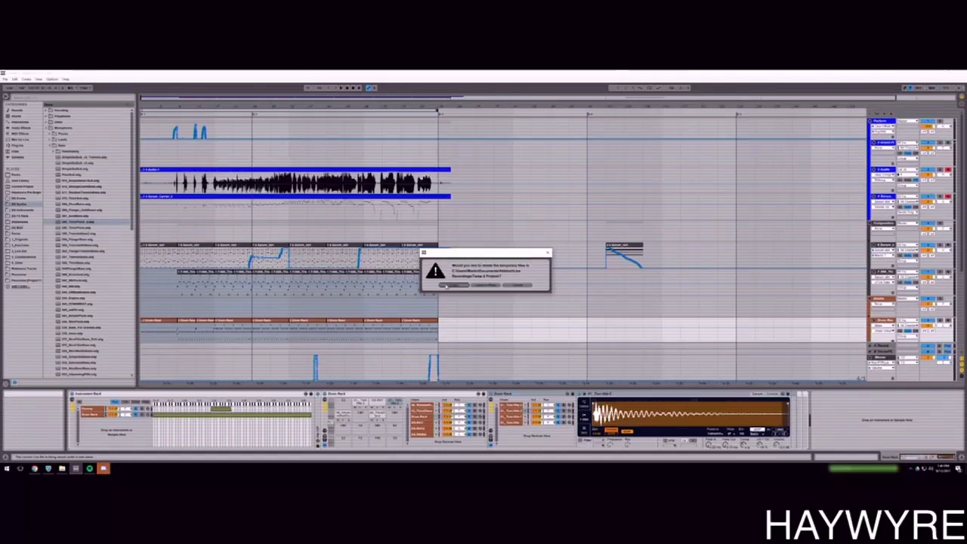
{"action": "left_click", "coordinate": [446, 286]}
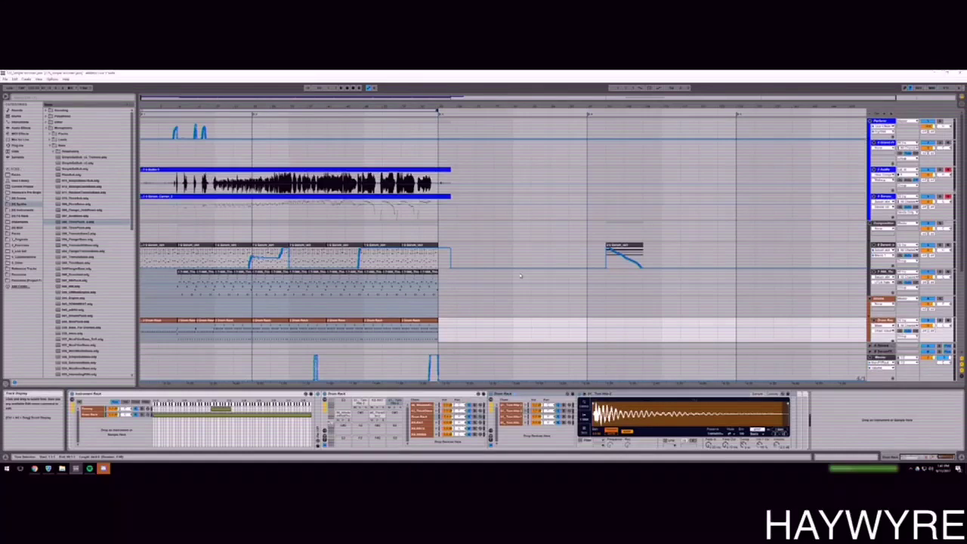
Select the time range around the detached Serum clip, play the end of the arrangement briefly and stop playback.
{"action": "mouse_move", "coordinate": [103, 468]}
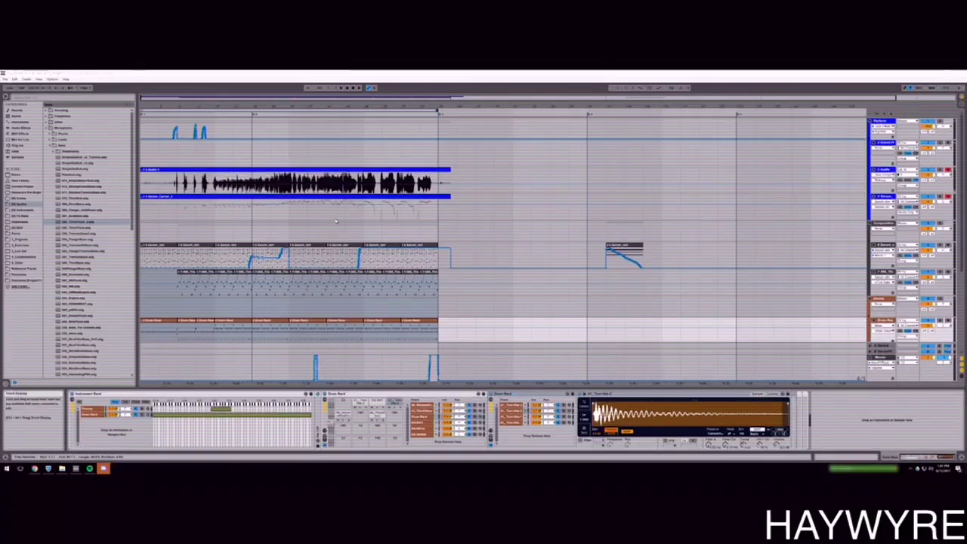
{"action": "left_click_drag", "start_coordinate": [240, 99], "coordinate": [225, 97]}
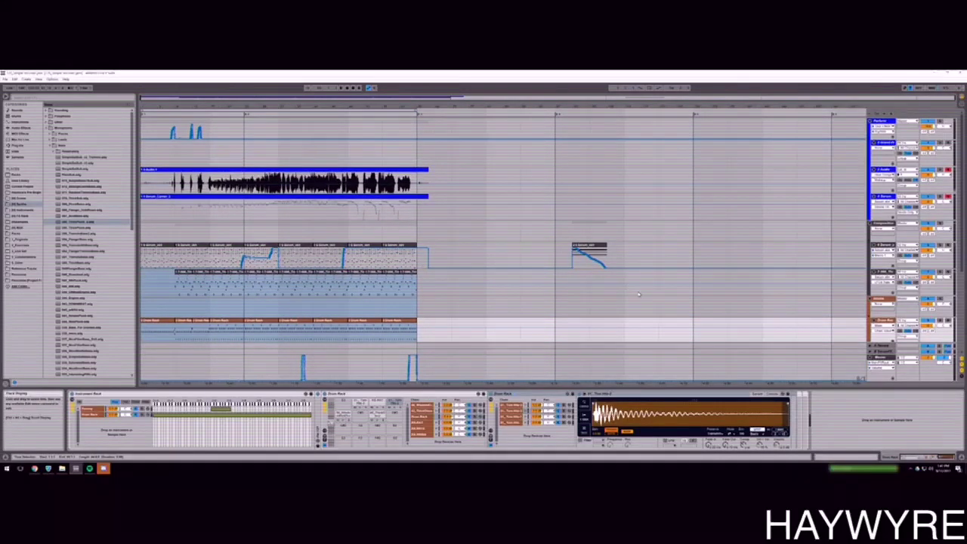
{"action": "left_click_drag", "start_coordinate": [556, 274], "coordinate": [679, 267]}
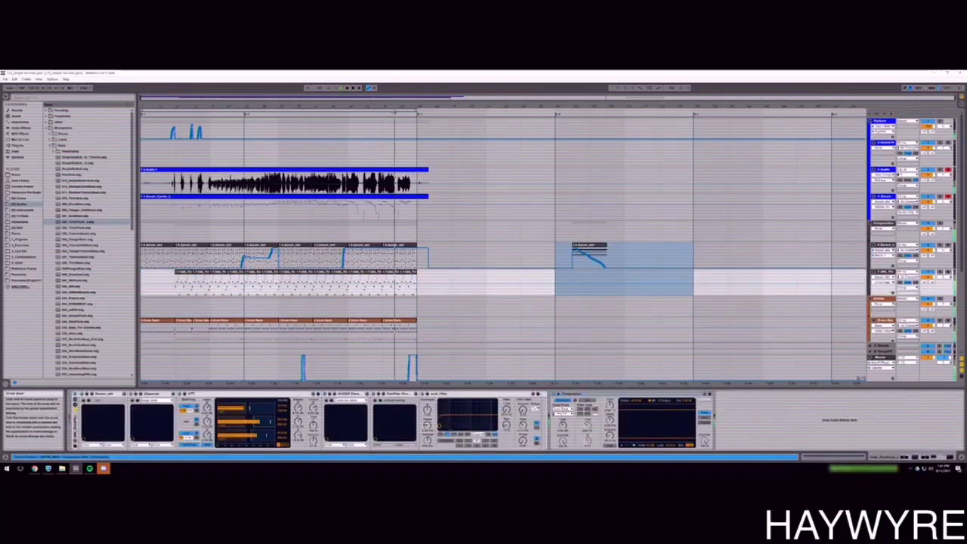
{"action": "double_click", "coordinate": [347, 87]}
Export the looped arrangement as a WAV file into the matching subfolder of the music renders folder.
{"action": "left_click", "coordinate": [158, 111]}
{"action": "left_click", "coordinate": [5, 79]}
{"action": "left_click", "coordinate": [30, 156]}
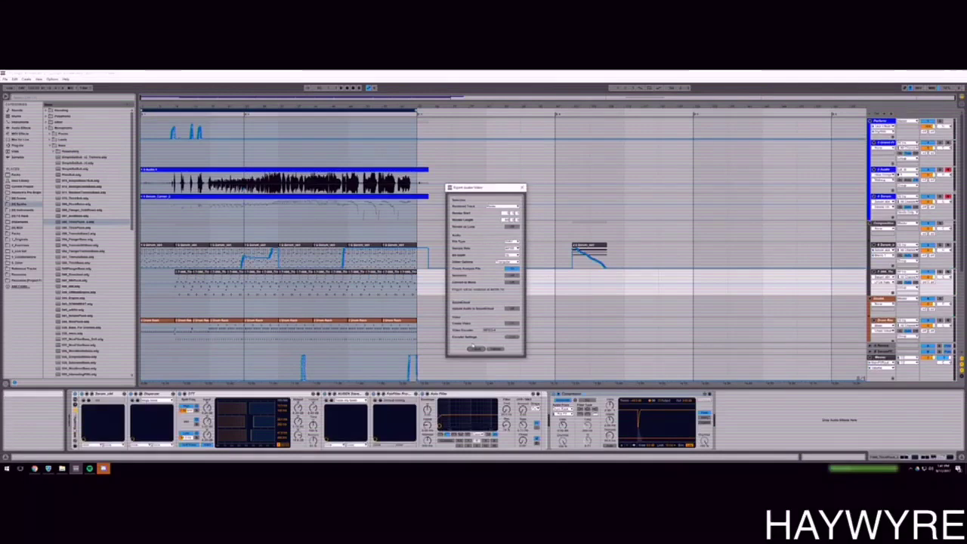
{"action": "left_click", "coordinate": [475, 349]}
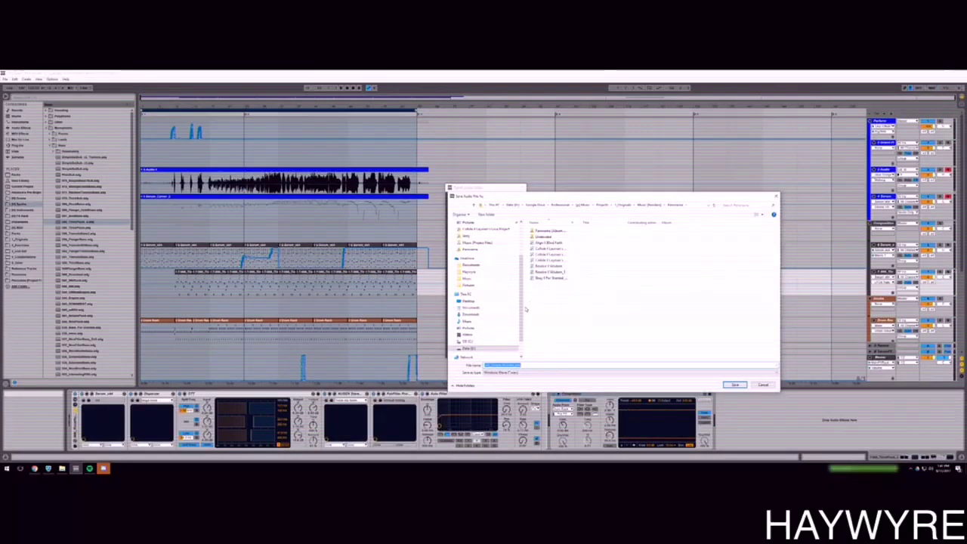
{"action": "left_click", "coordinate": [629, 205]}
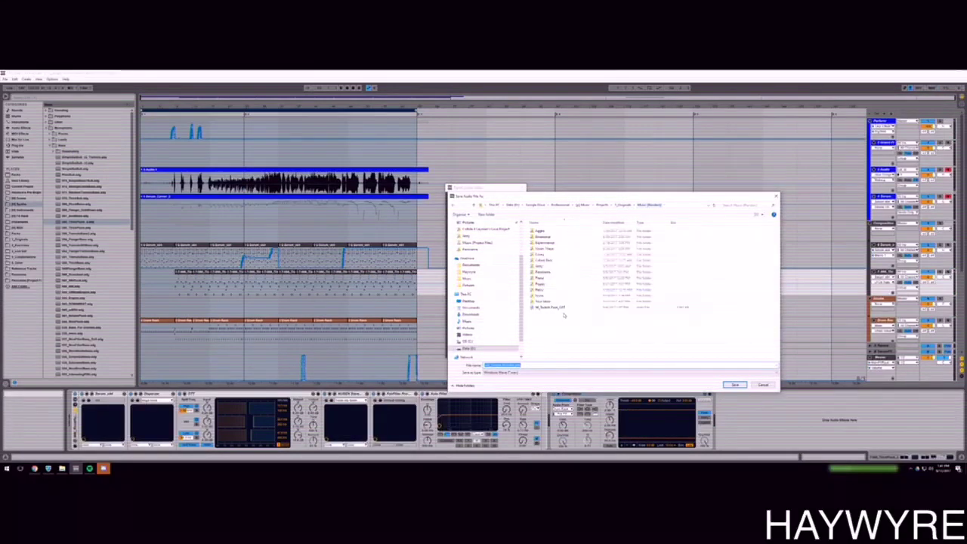
{"action": "double_click", "coordinate": [551, 251]}
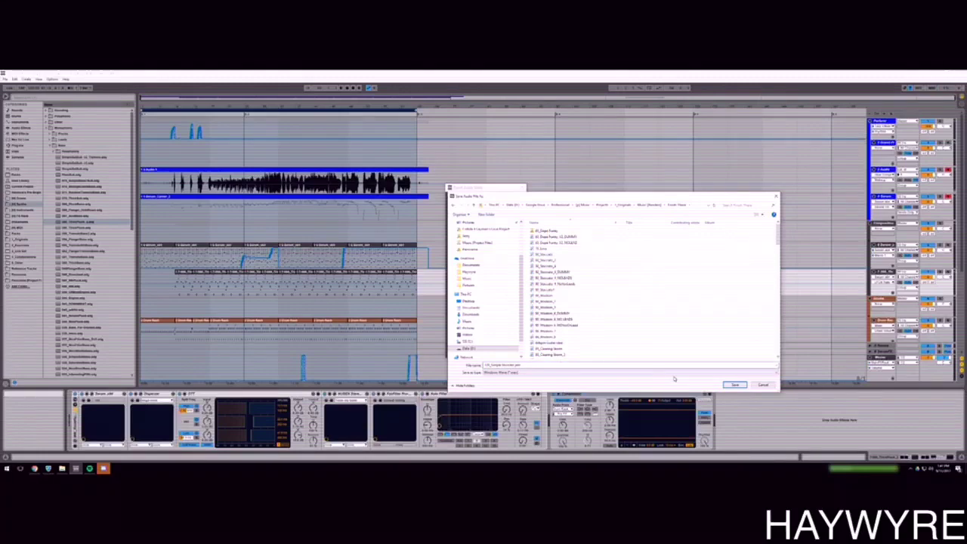
{"action": "left_click", "coordinate": [735, 384]}
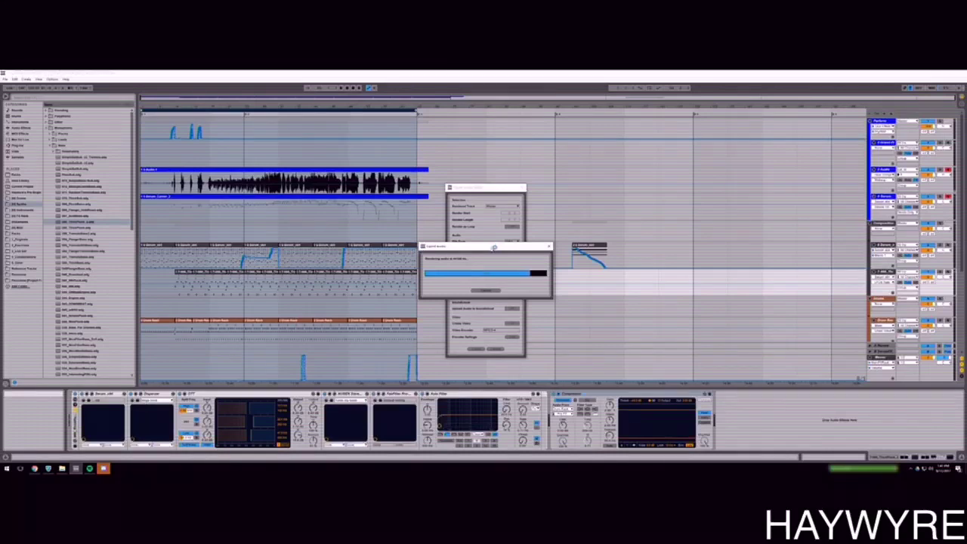
{"action": "left_click_drag", "start_coordinate": [494, 247], "coordinate": [605, 190]}
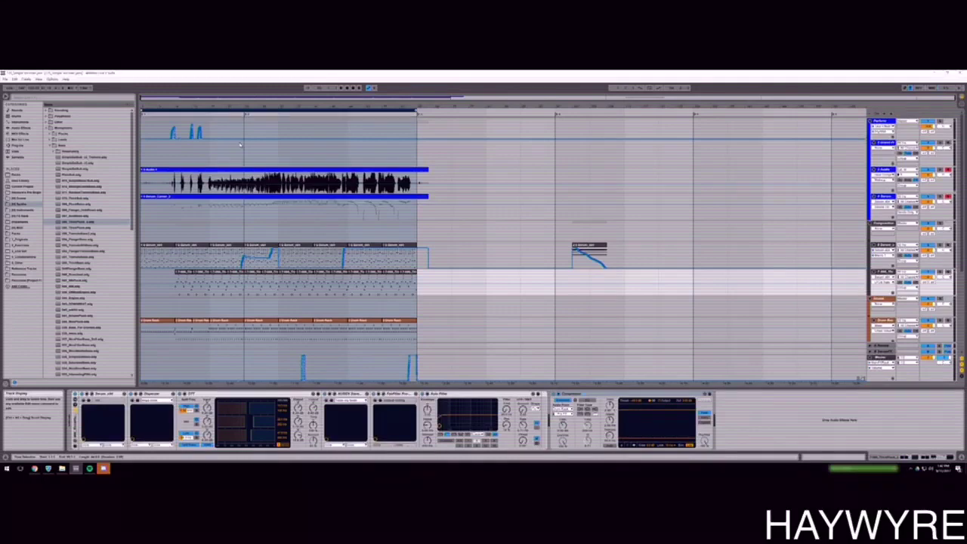
Play the arrangement, loop a short section in the middle of the vocal audio clip, and stop playback.
{"action": "key", "text": "space"}
{"action": "left_click", "coordinate": [279, 182]}
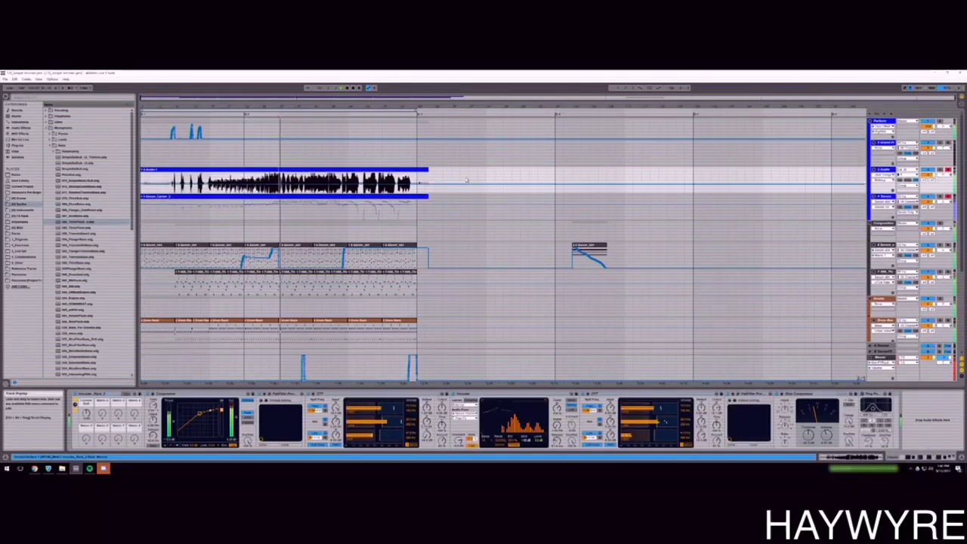
{"action": "left_click_drag", "start_coordinate": [344, 97], "coordinate": [344, 121]}
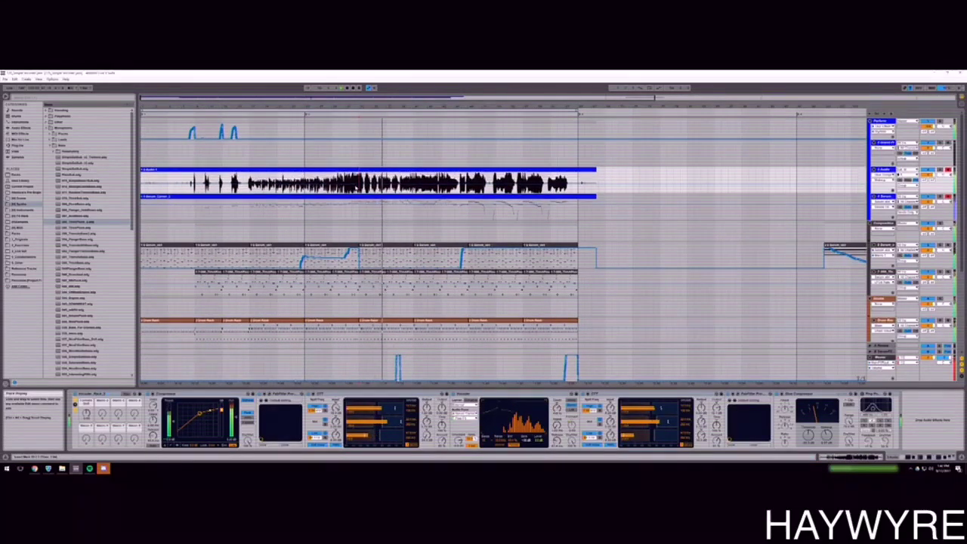
{"action": "left_click_drag", "start_coordinate": [403, 191], "coordinate": [414, 193]}
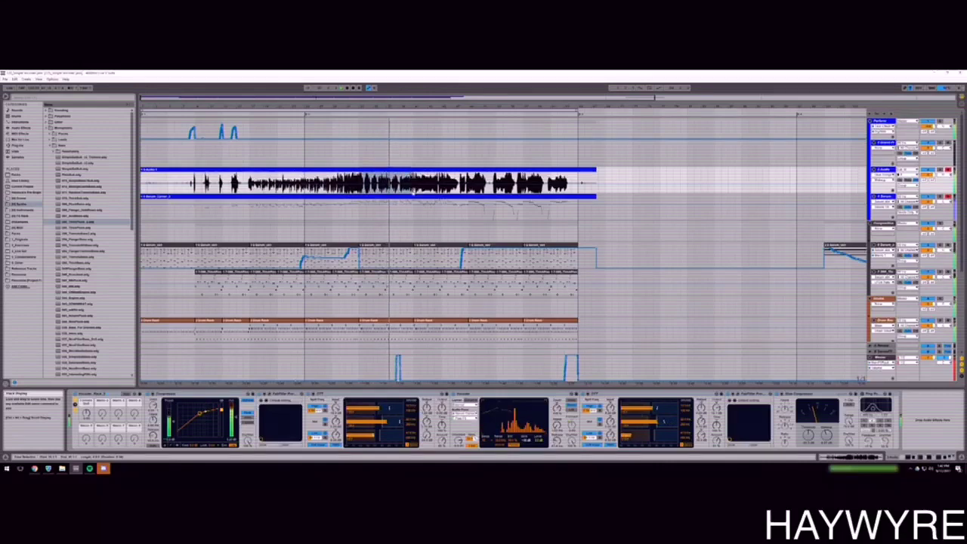
{"action": "key", "text": "ctrl+l"}
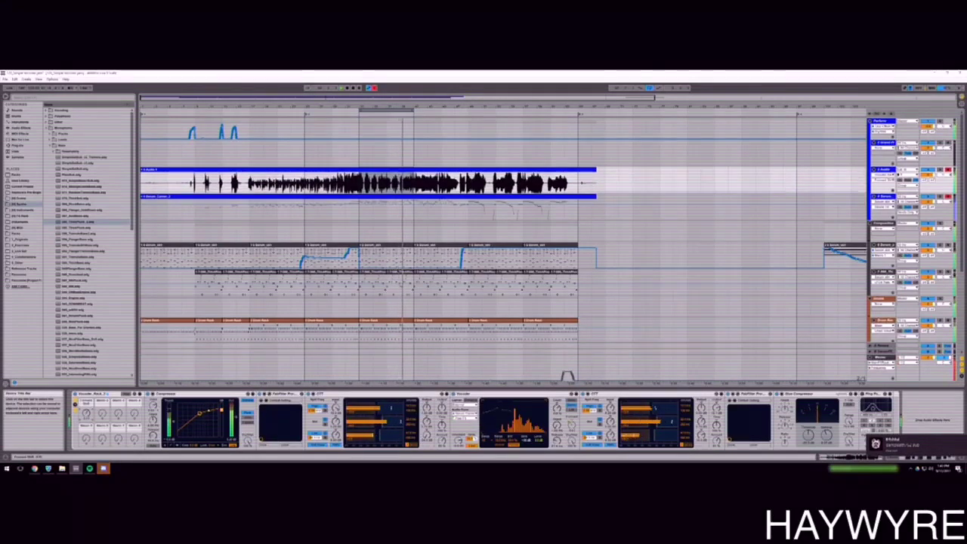
{"action": "key", "text": "space"}
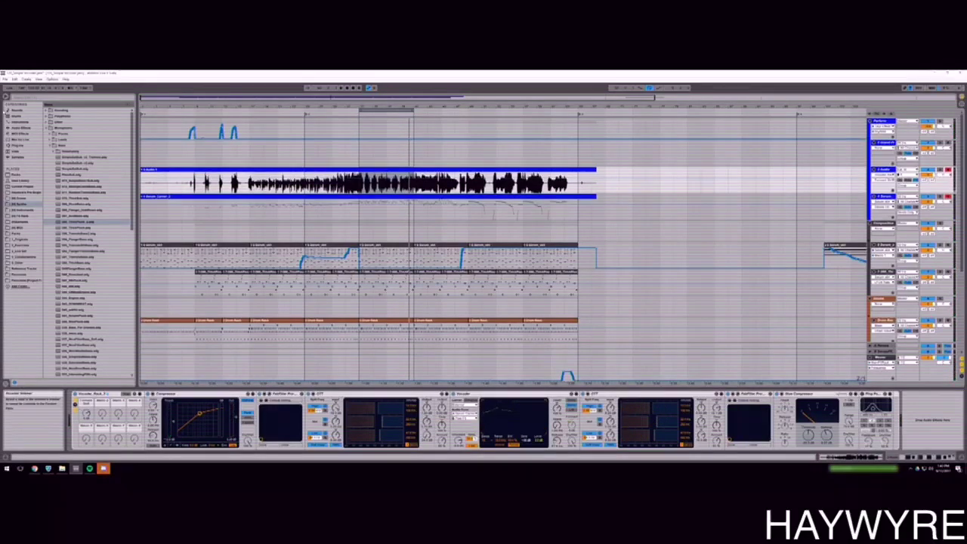
{"action": "left_click", "coordinate": [5, 78]}
{"action": "mouse_move", "coordinate": [43, 101]}
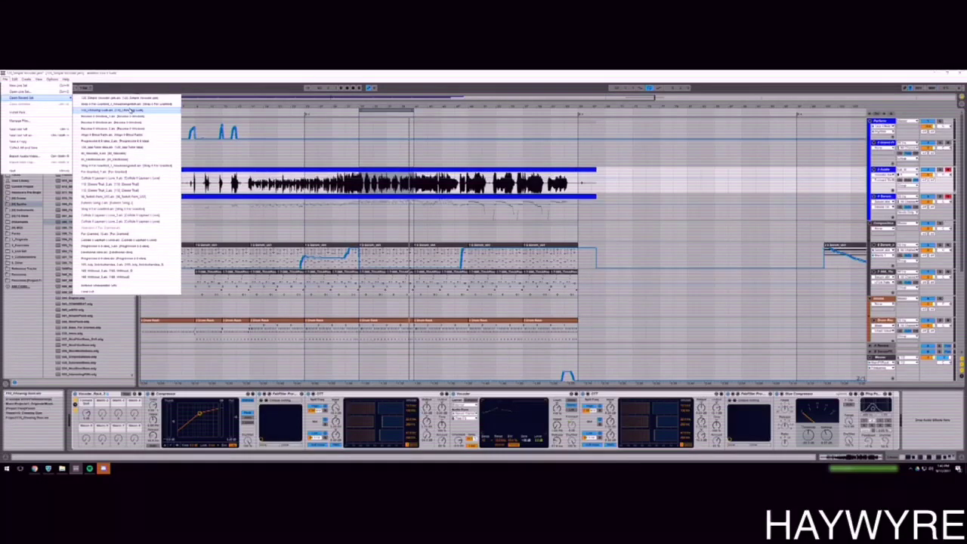
{"action": "left_click", "coordinate": [30, 267]}
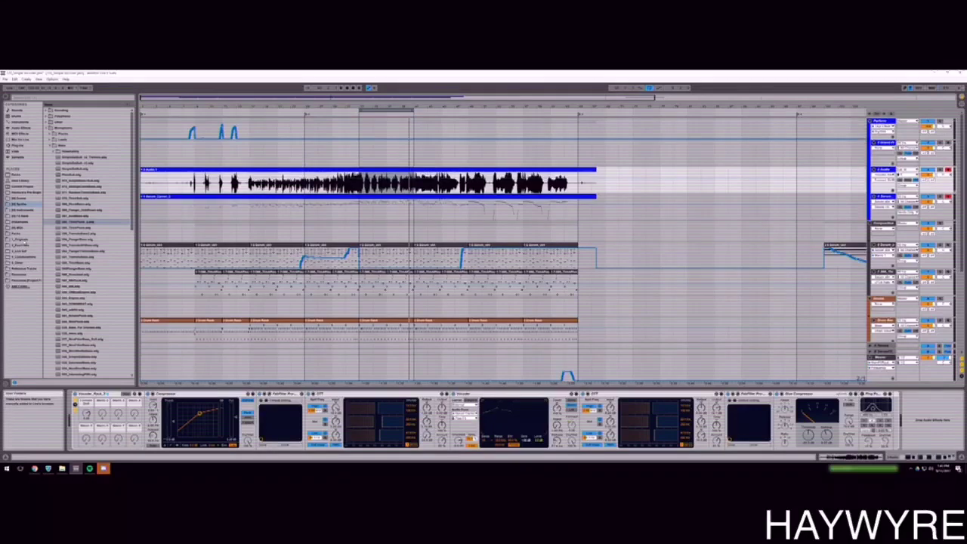
Expand the music renders folder and its track subfolder in the browser, widen the browser and look through the rendered WAV files.
{"action": "left_click", "coordinate": [23, 240]}
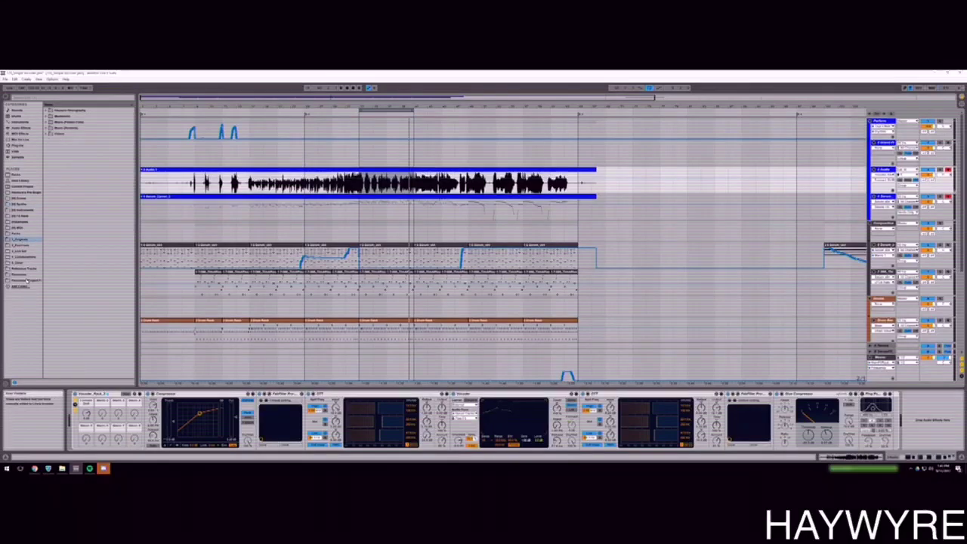
{"action": "double_click", "coordinate": [68, 128]}
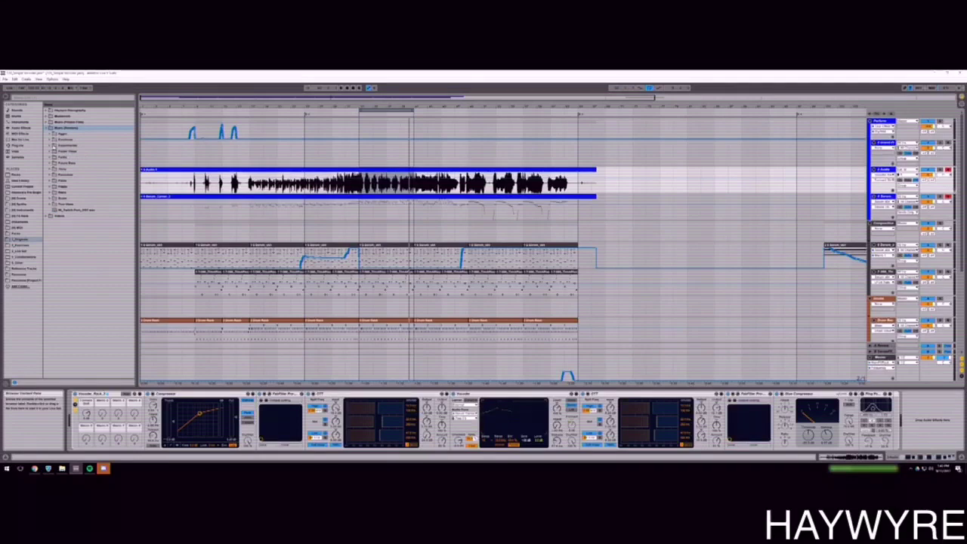
{"action": "left_click", "coordinate": [51, 151]}
{"action": "left_click_drag", "start_coordinate": [135, 176], "coordinate": [160, 176]}
{"action": "scroll", "coordinate": [117, 307], "scroll_direction": "down", "scroll_amount": 5}
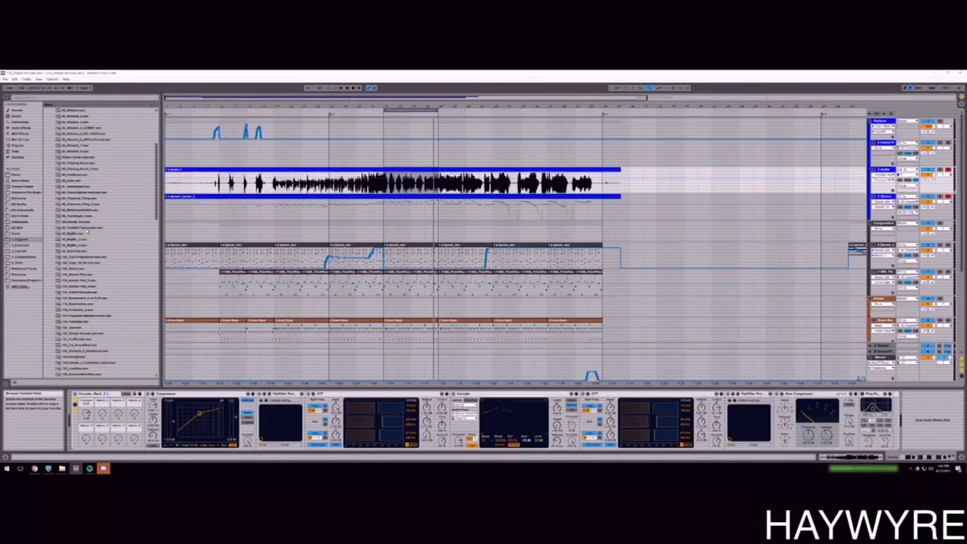
Look through the whole list of rendered WAV files in the track subfolder and select the simple vocoder jam render.
{"action": "scroll", "coordinate": [114, 321], "scroll_direction": "down", "scroll_amount": 2}
{"action": "scroll", "coordinate": [114, 321], "scroll_direction": "down", "scroll_amount": 4}
{"action": "scroll", "coordinate": [115, 315], "scroll_direction": "down", "scroll_amount": 5}
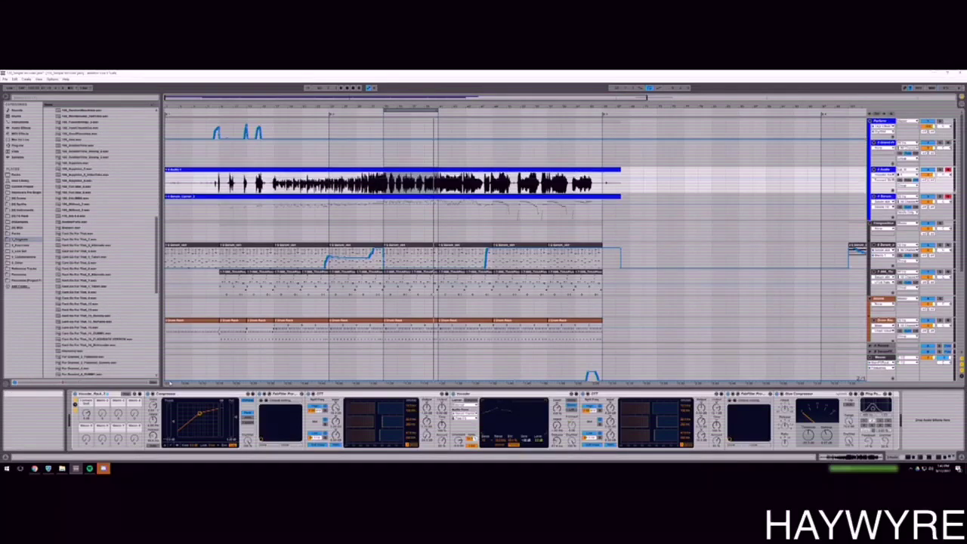
{"action": "scroll", "coordinate": [142, 304], "scroll_direction": "down", "scroll_amount": 3}
{"action": "left_click_drag", "start_coordinate": [157, 245], "coordinate": [156, 275]}
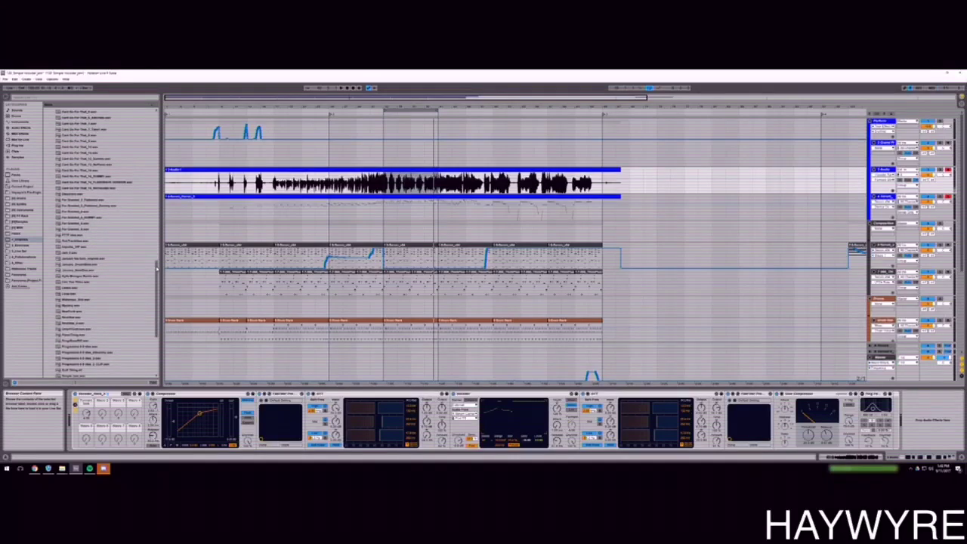
{"action": "scroll", "coordinate": [104, 335], "scroll_direction": "down", "scroll_amount": 2}
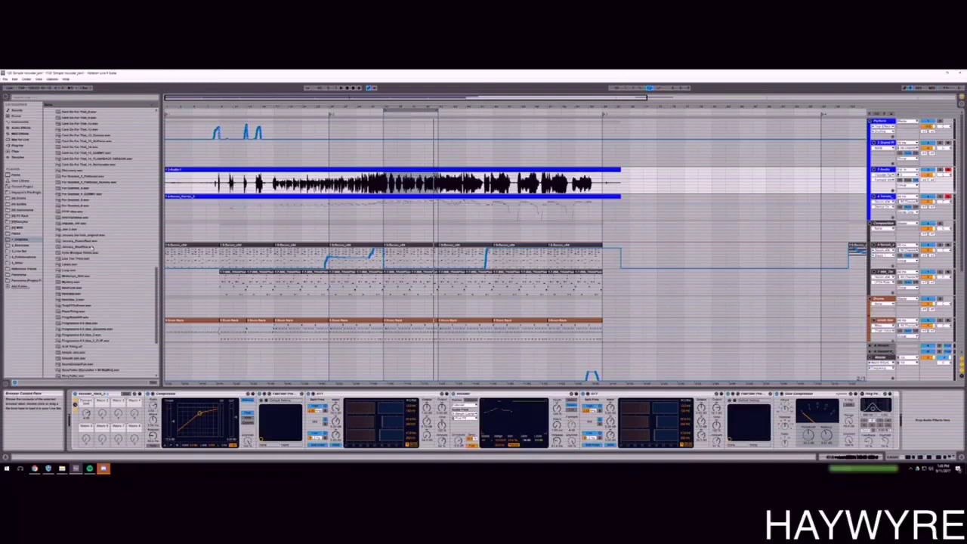
{"action": "scroll", "coordinate": [86, 318], "scroll_direction": "down", "scroll_amount": 3}
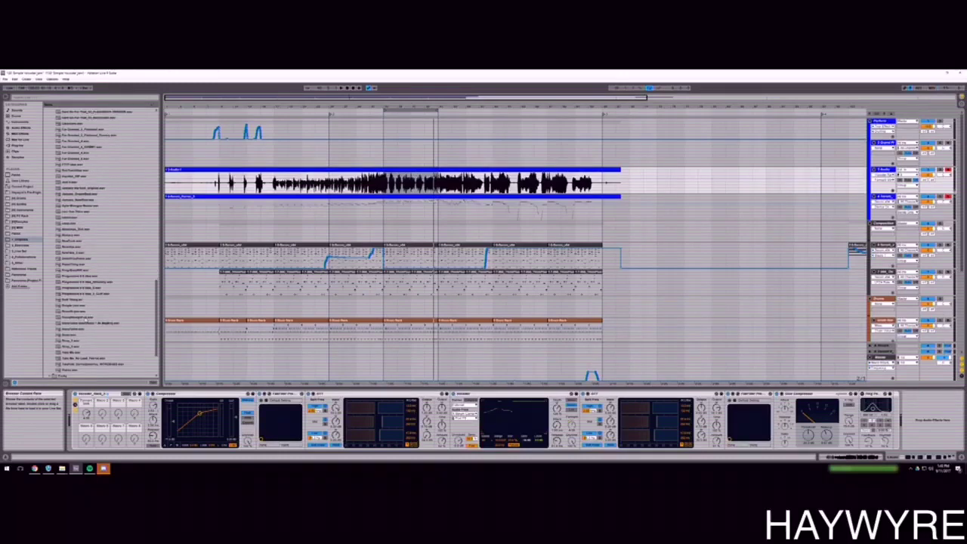
{"action": "left_click_drag", "start_coordinate": [156, 289], "coordinate": [156, 144]}
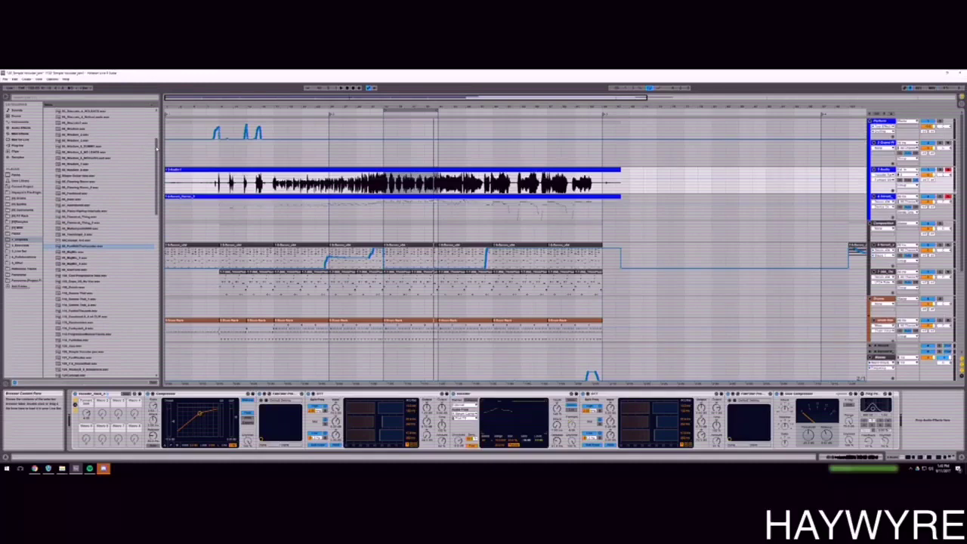
{"action": "scroll", "coordinate": [157, 148], "scroll_direction": "down", "scroll_amount": 1}
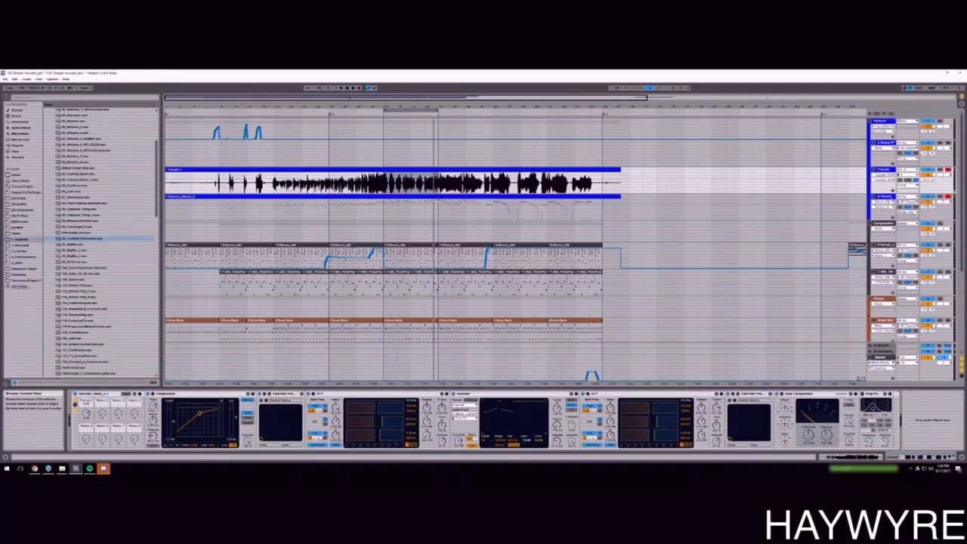
{"action": "left_click", "coordinate": [84, 345]}
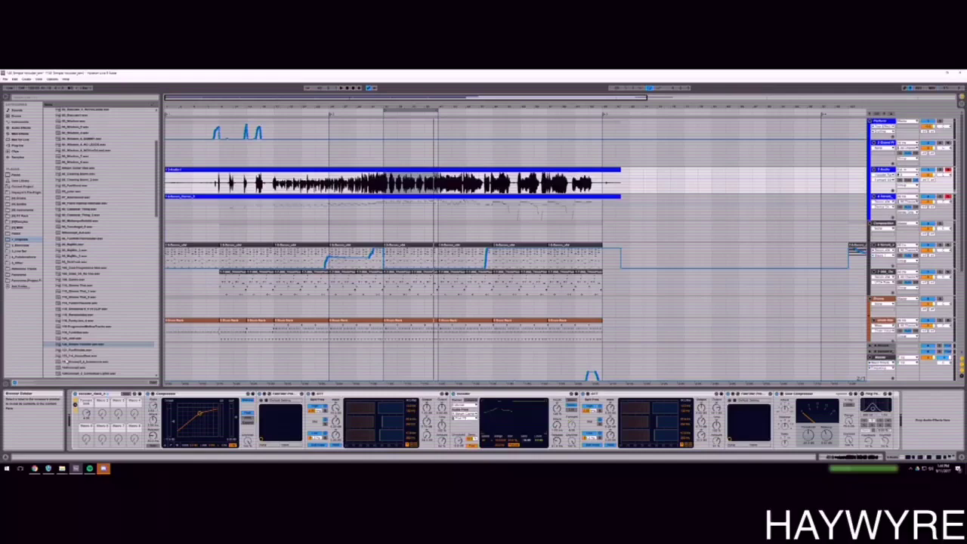
{"action": "scroll", "coordinate": [112, 364], "scroll_direction": "down", "scroll_amount": 1}
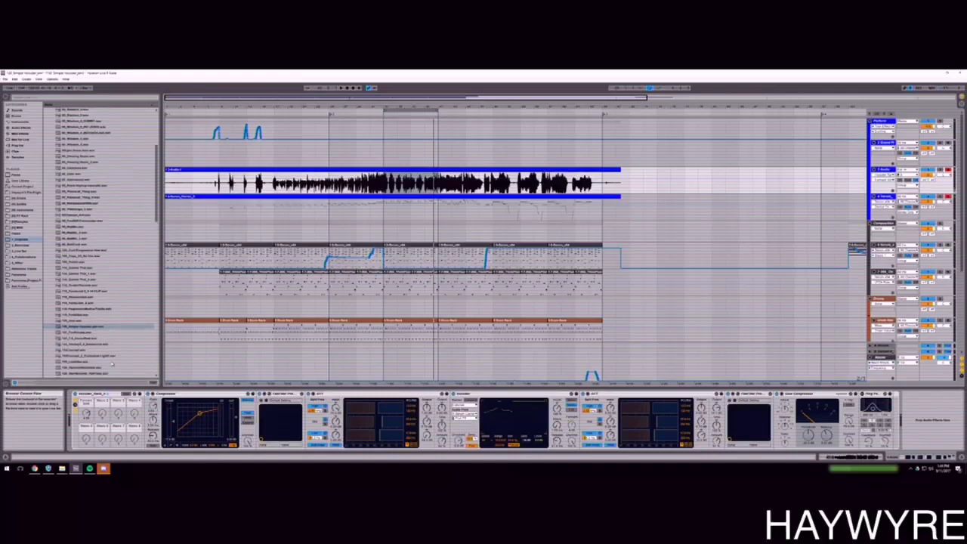
Search the browser for "chewing" and expand the music projects folder and its subfolder.
{"action": "left_click", "coordinate": [81, 96]}
{"action": "type", "text": "memory"}
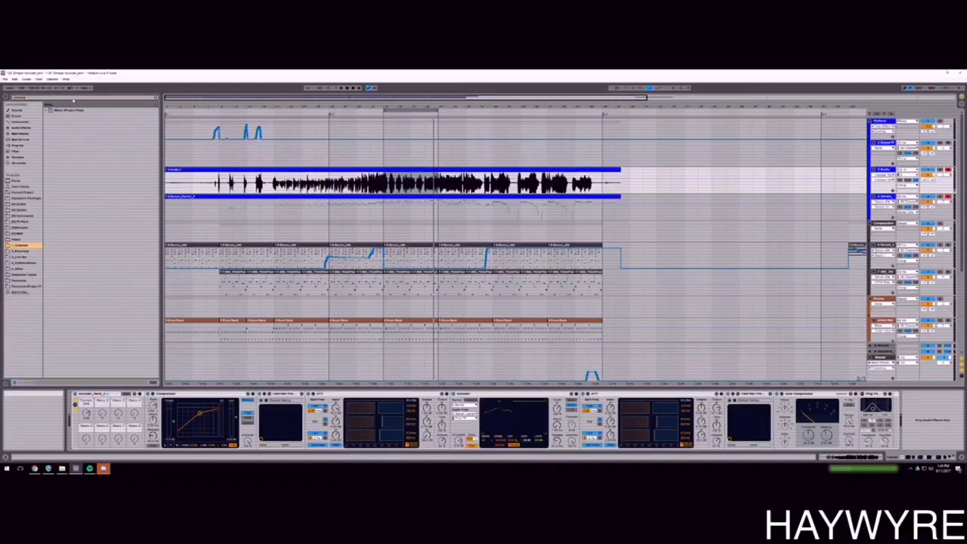
{"action": "left_click", "coordinate": [46, 110]}
{"action": "left_click", "coordinate": [50, 117]}
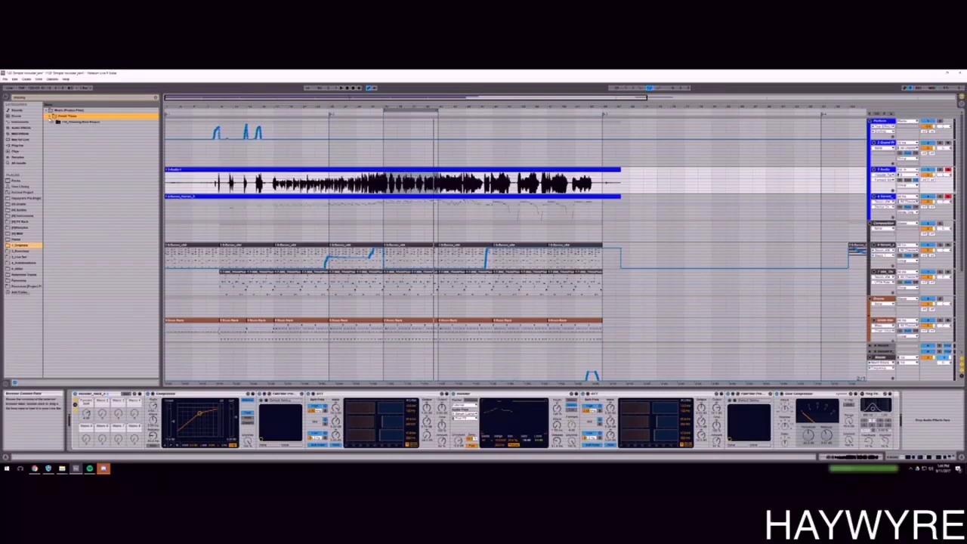
Open the Chewing Gum set from the recently used Live sets.
{"action": "left_click", "coordinate": [6, 79]}
{"action": "mouse_move", "coordinate": [27, 97]}
{"action": "left_click", "coordinate": [128, 105]}
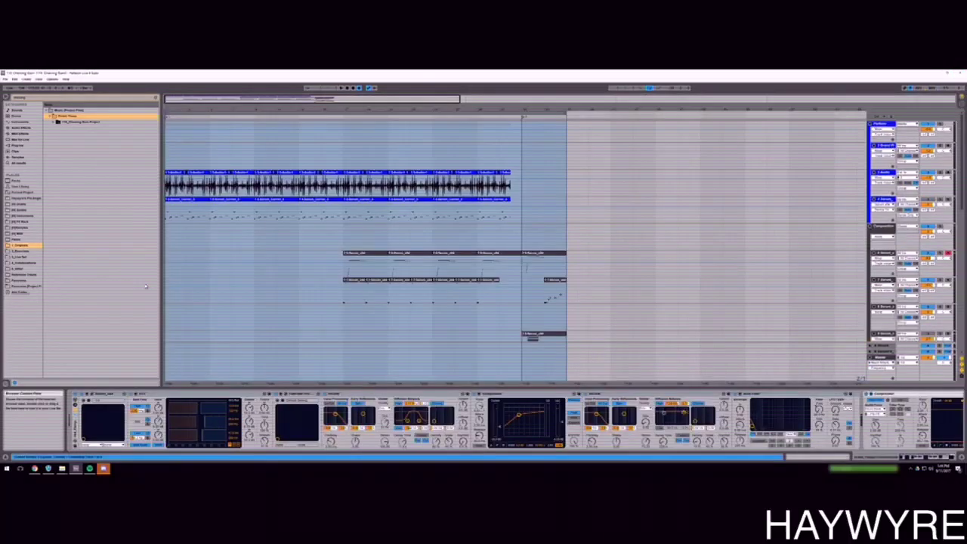
Select the arrangement's loop range and start playback, then clear the browser search and narrow the browser.
{"action": "left_click", "coordinate": [200, 113]}
{"action": "key", "text": "space"}
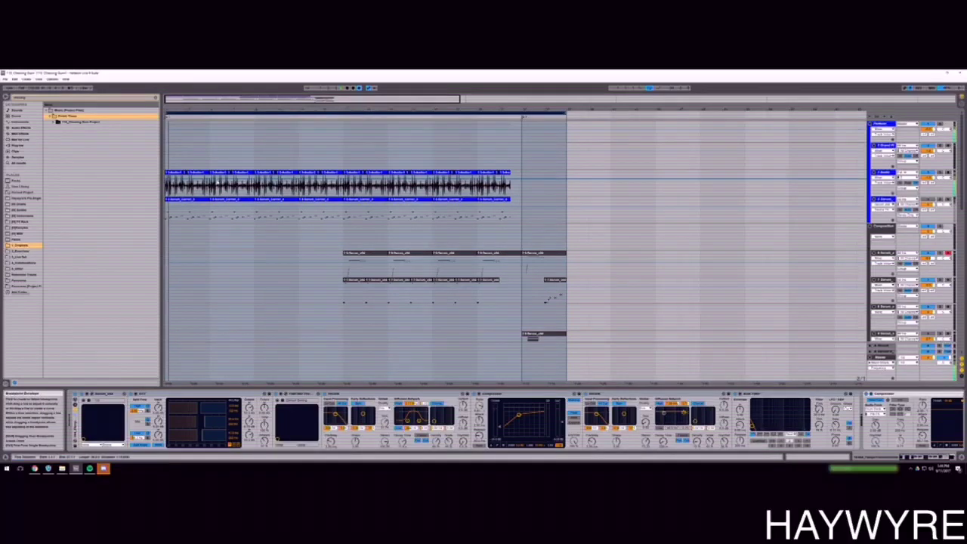
{"action": "left_click", "coordinate": [157, 98]}
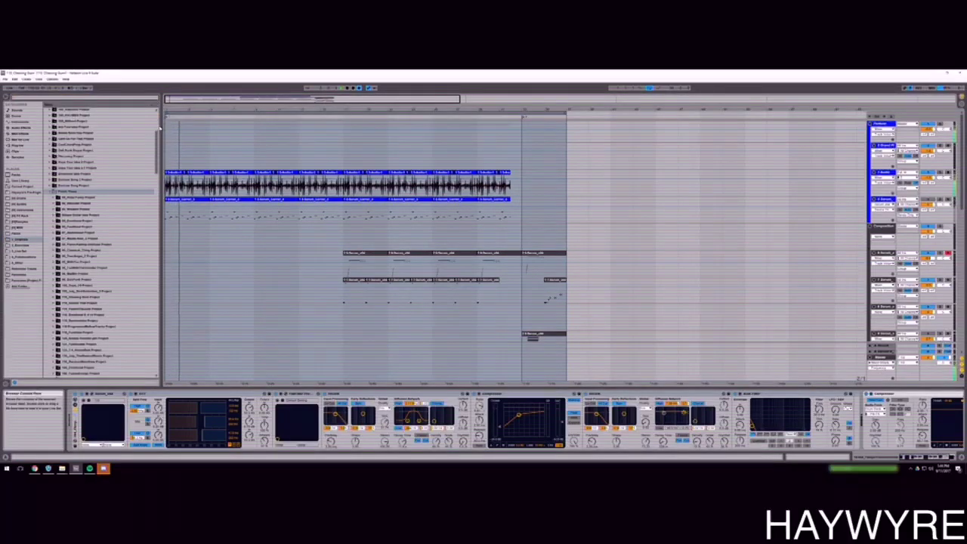
{"action": "left_click_drag", "start_coordinate": [163, 125], "coordinate": [127, 125]}
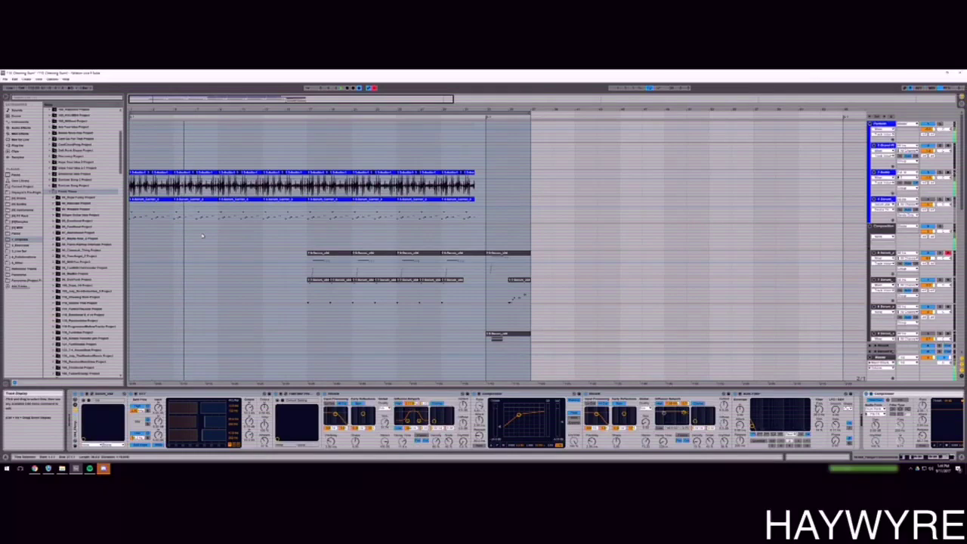
Examine the arrangement's tracks from the synth clips to the drums during playback, re-enabling the overridden automation.
{"action": "scroll", "coordinate": [294, 281], "scroll_direction": "down", "scroll_amount": 6}
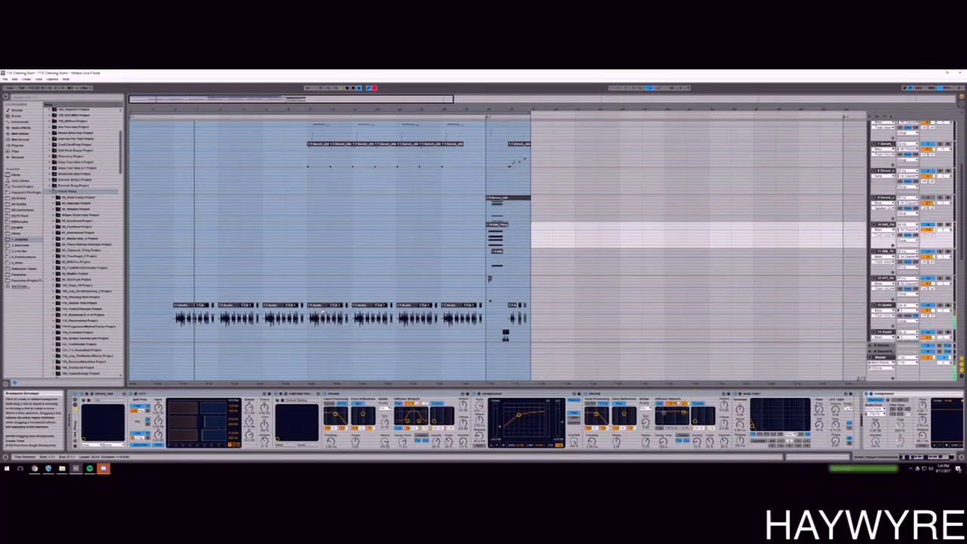
{"action": "left_click", "coordinate": [374, 89]}
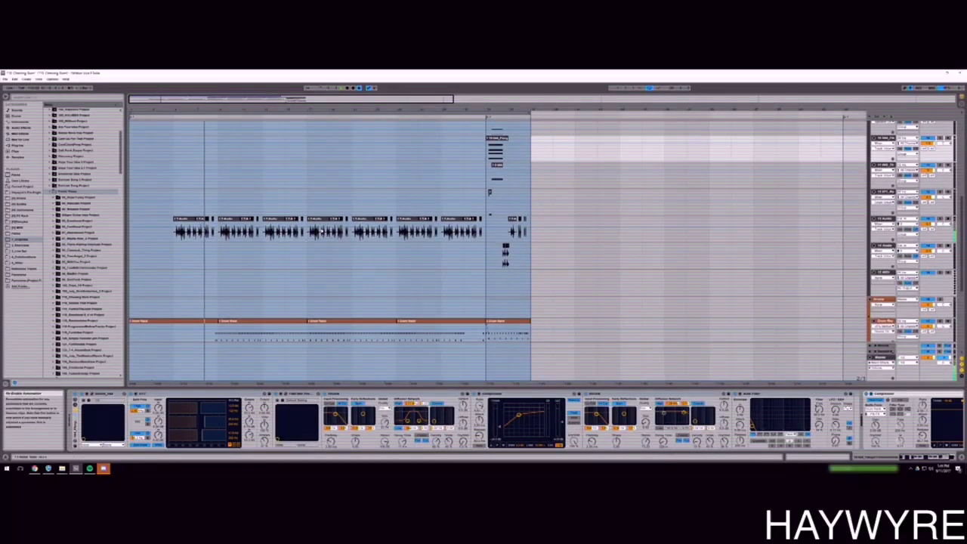
{"action": "scroll", "coordinate": [320, 236], "scroll_direction": "down", "scroll_amount": 3}
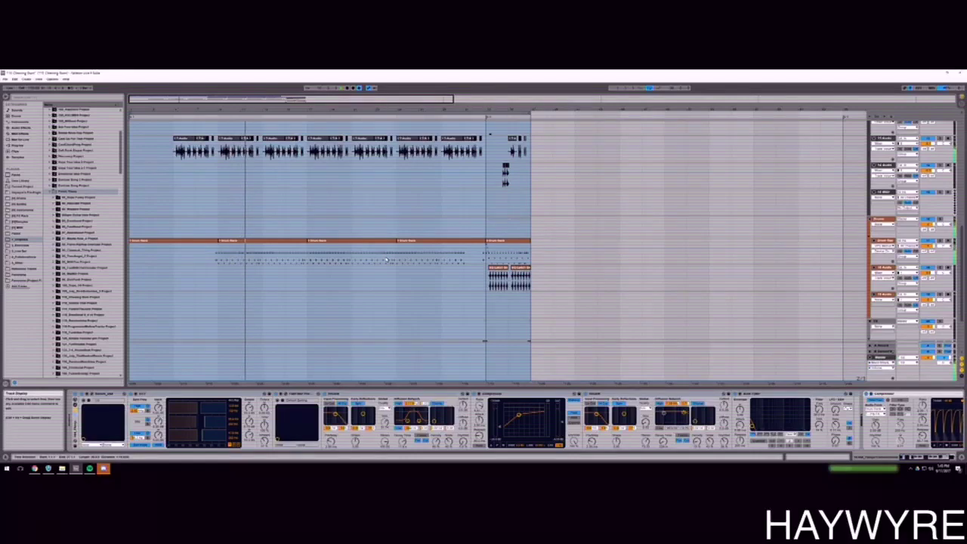
{"action": "scroll", "coordinate": [400, 242], "scroll_direction": "up", "scroll_amount": 6}
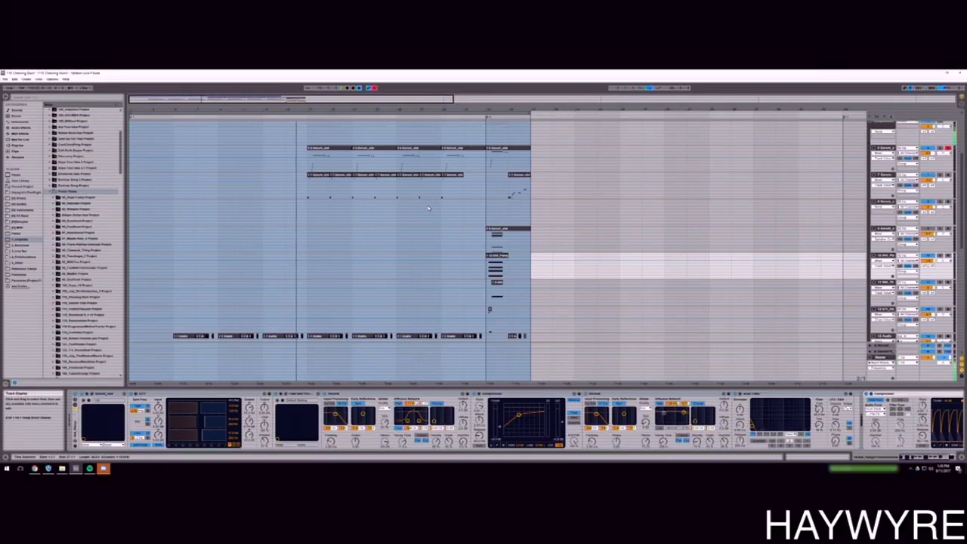
{"action": "scroll", "coordinate": [438, 200], "scroll_direction": "up", "scroll_amount": 1}
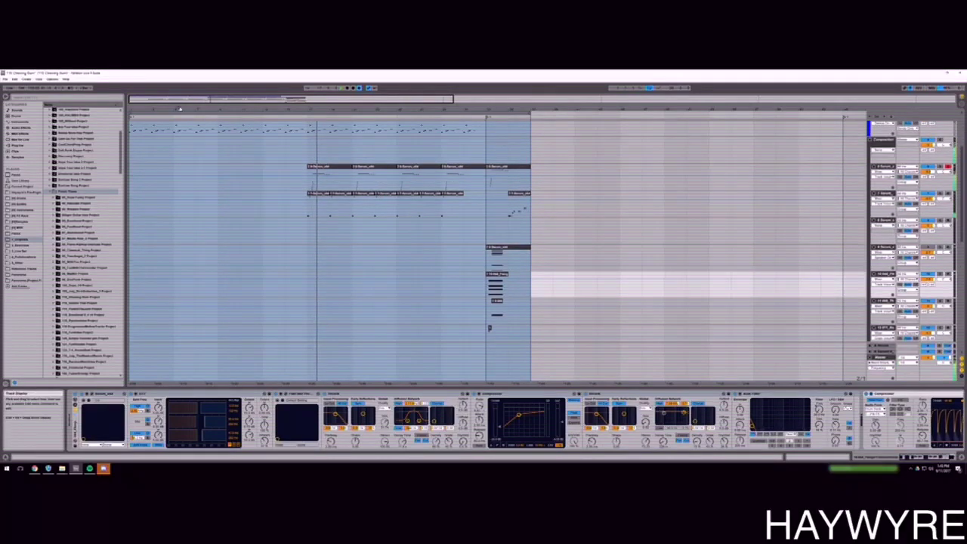
{"action": "scroll", "coordinate": [320, 258], "scroll_direction": "up", "scroll_amount": 2}
{"action": "scroll", "coordinate": [321, 258], "scroll_direction": "up", "scroll_amount": 2}
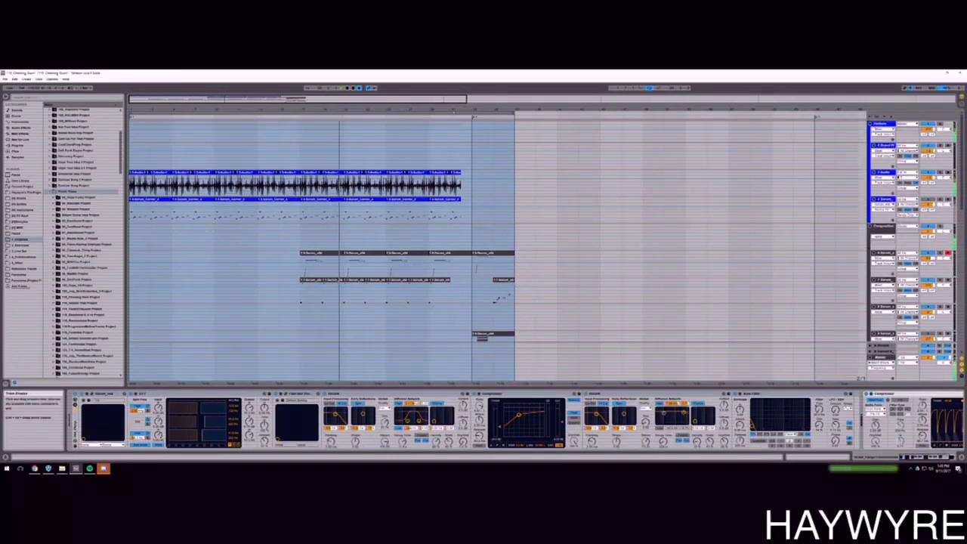
Select the arrangement loop, re-enable automation and export the looped range as a WAV file into the music renders subfolder.
{"action": "left_click", "coordinate": [453, 112]}
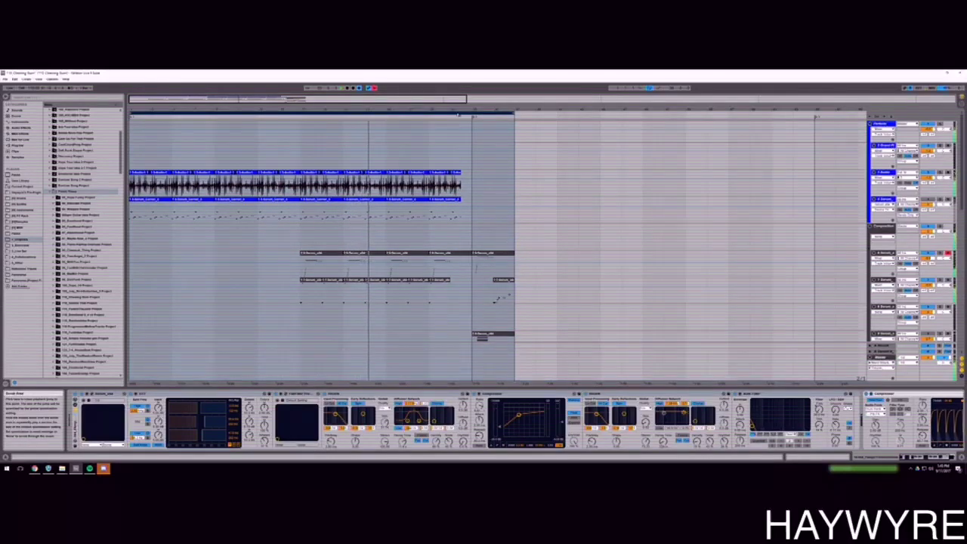
{"action": "left_click", "coordinate": [373, 88]}
{"action": "left_click", "coordinate": [9, 78]}
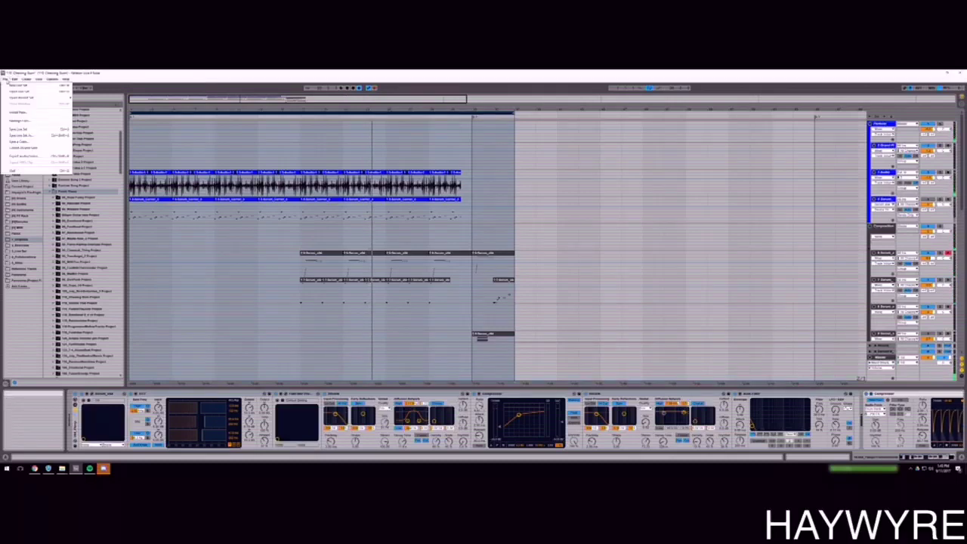
{"action": "left_click", "coordinate": [29, 156]}
{"action": "left_click", "coordinate": [475, 350]}
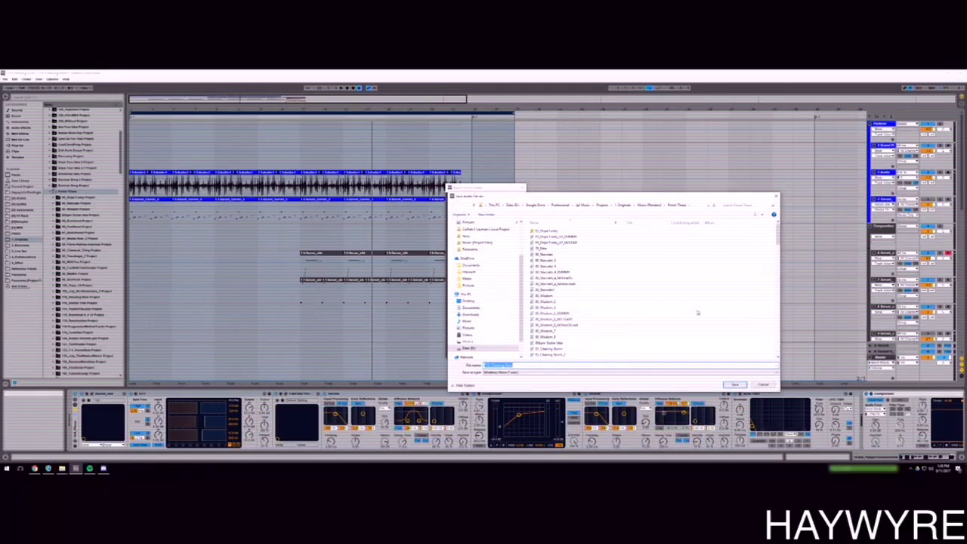
{"action": "left_click", "coordinate": [735, 385]}
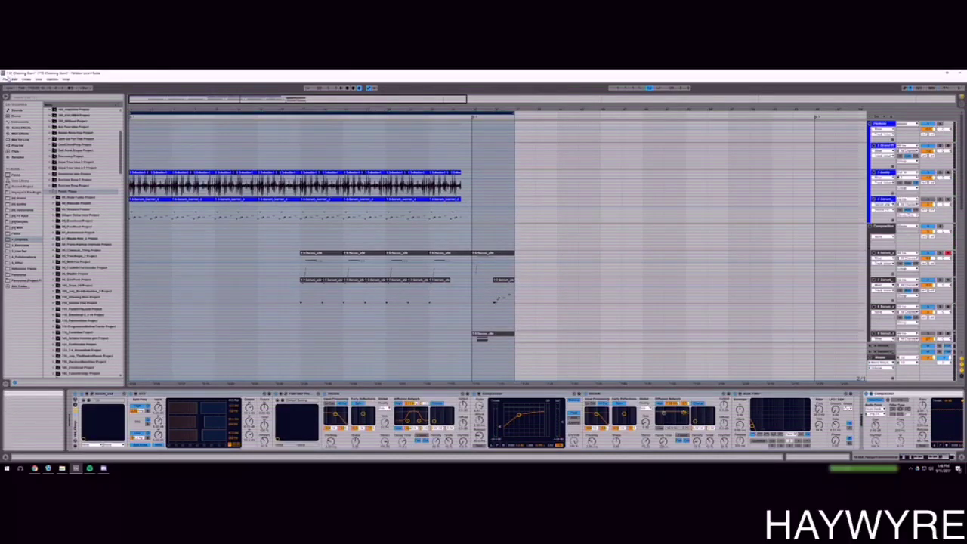
{"action": "left_click", "coordinate": [6, 79]}
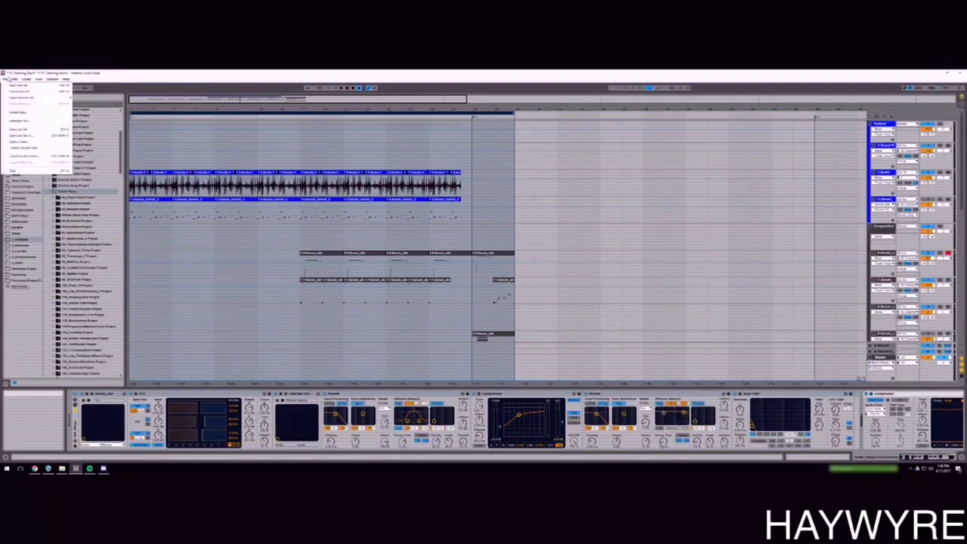
{"action": "mouse_move", "coordinate": [34, 97]}
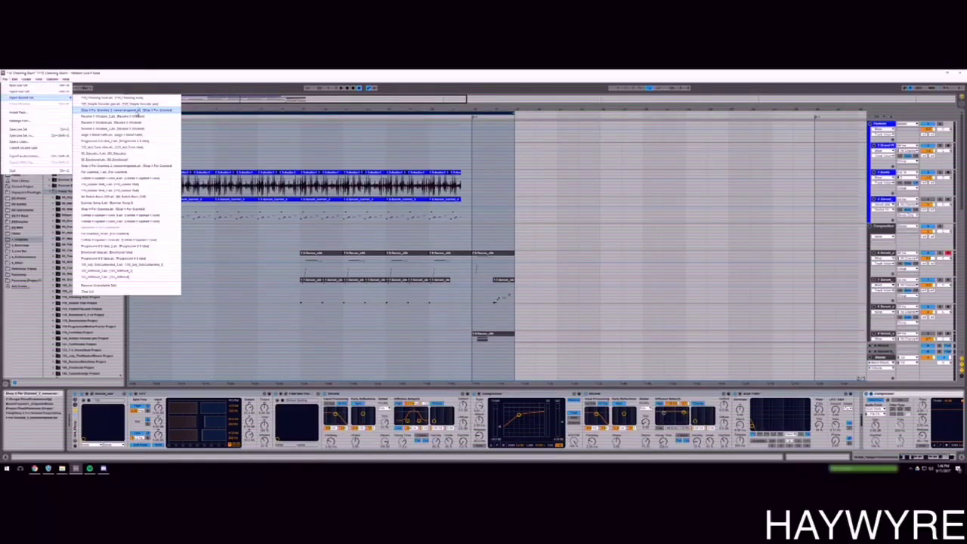
{"action": "left_click", "coordinate": [47, 219]}
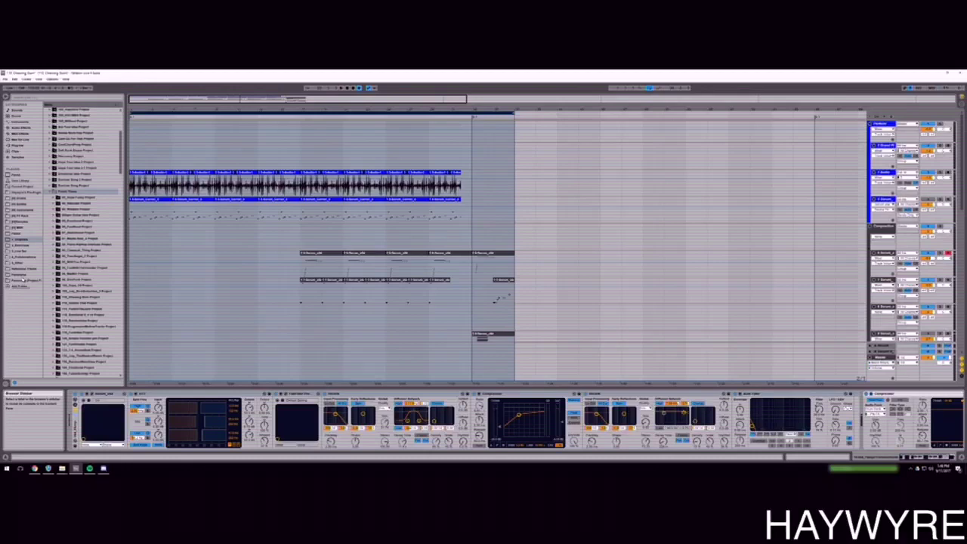
Show the Panorama folder in a widened browser and review the WAV files in its subfolder.
{"action": "left_click", "coordinate": [19, 275]}
{"action": "left_click_drag", "start_coordinate": [126, 161], "coordinate": [241, 161]}
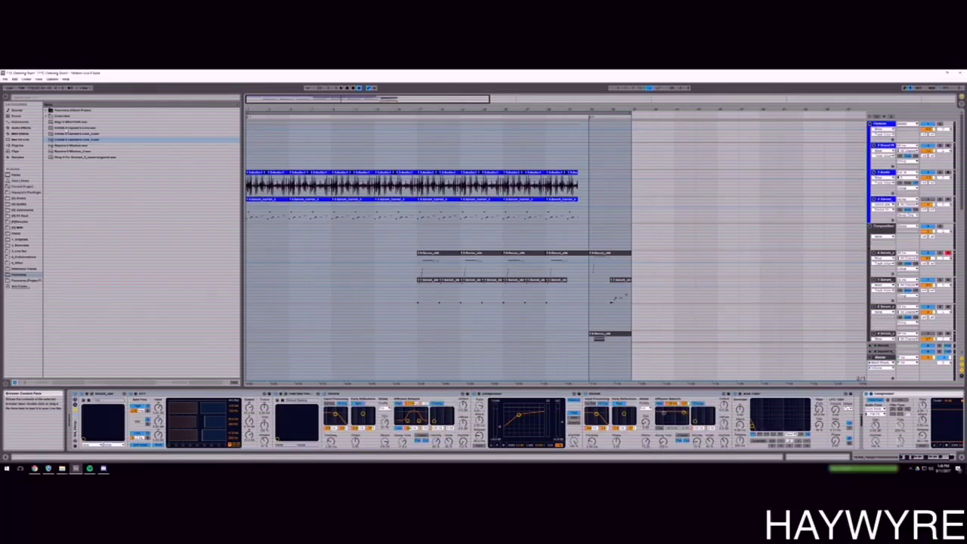
{"action": "left_click", "coordinate": [49, 116]}
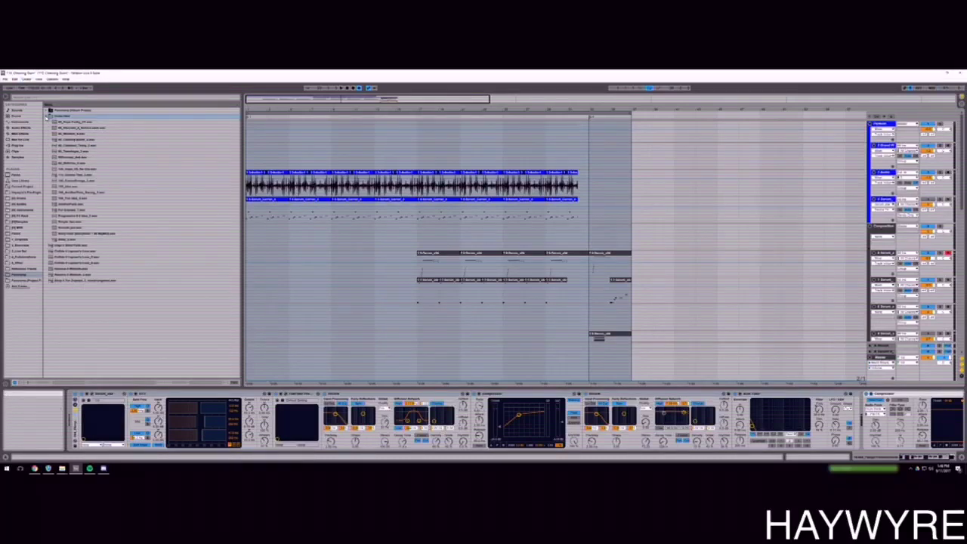
{"action": "left_click", "coordinate": [49, 116]}
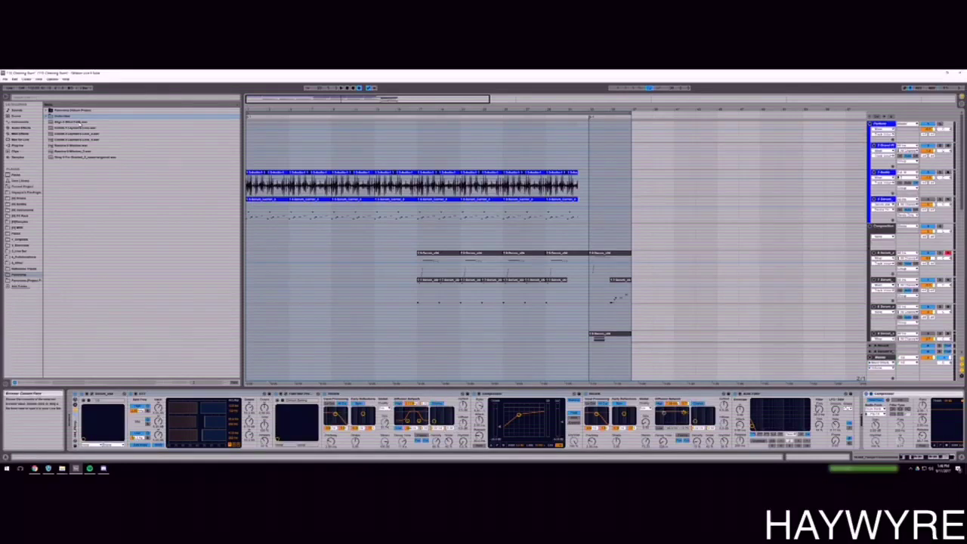
Select the first and the last two WAV renders in the Panorama folder in turn and re-enable automation.
{"action": "left_click", "coordinate": [84, 121]}
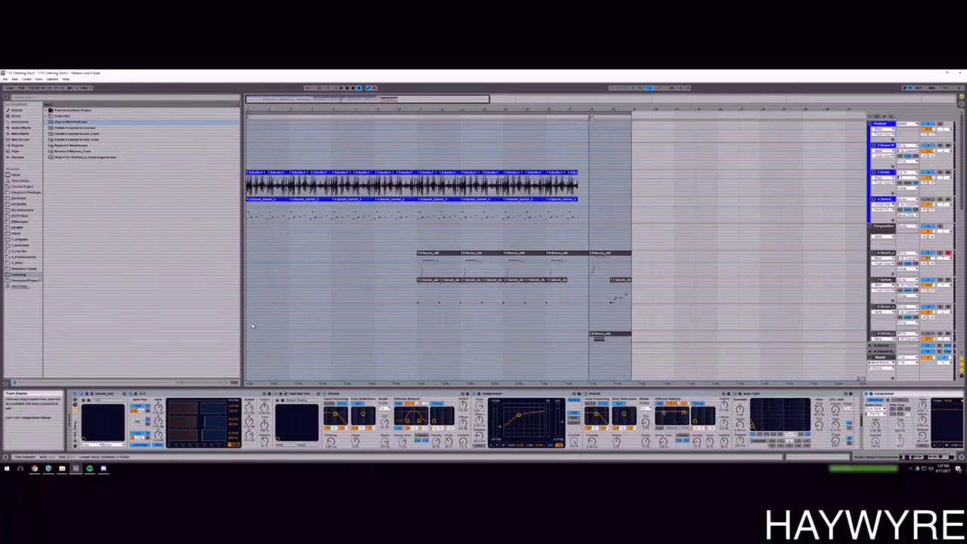
{"action": "left_click", "coordinate": [81, 151]}
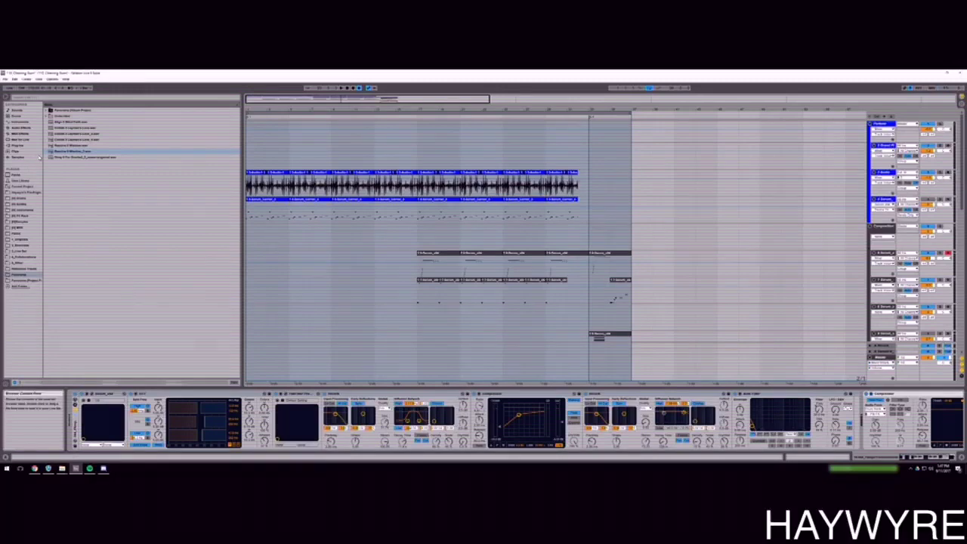
{"action": "key", "text": "Down"}
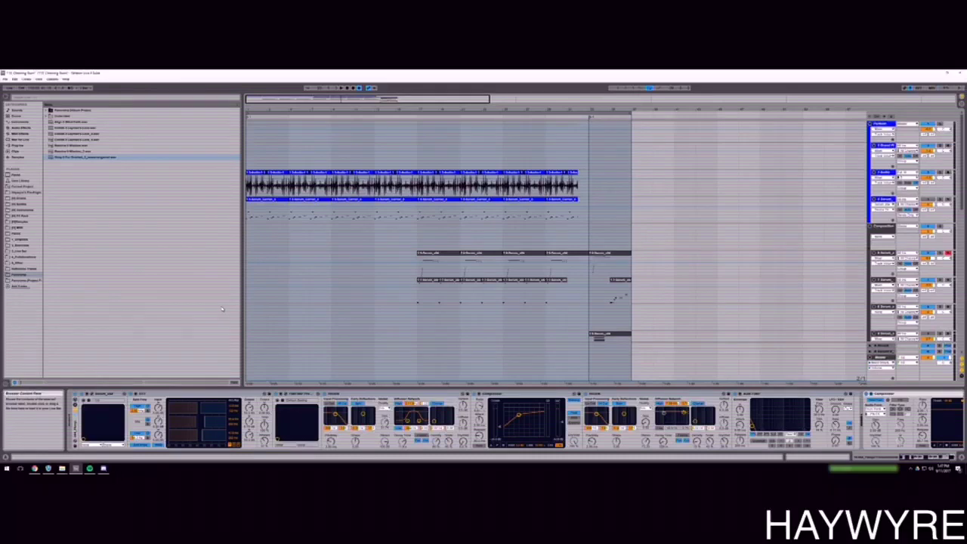
{"action": "left_click", "coordinate": [372, 89]}
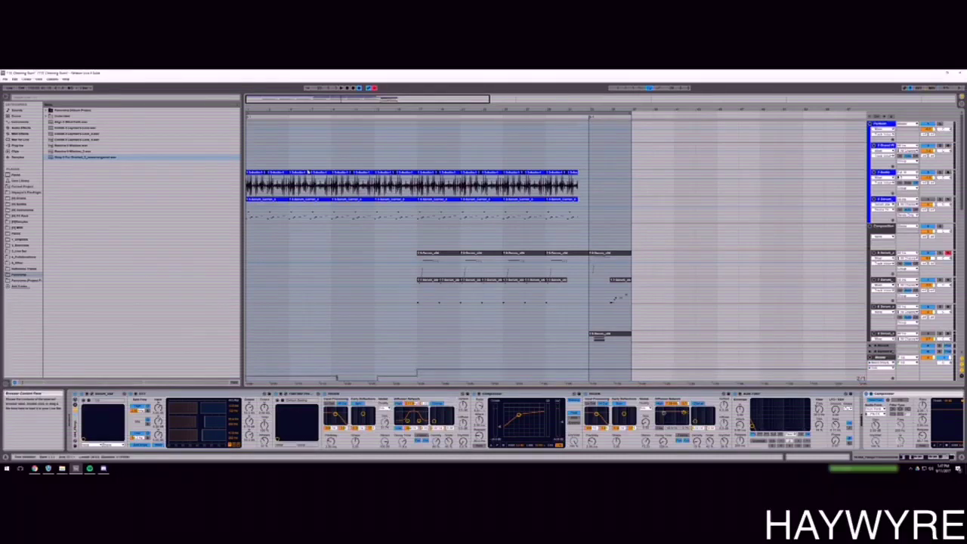
{"action": "left_click", "coordinate": [373, 89]}
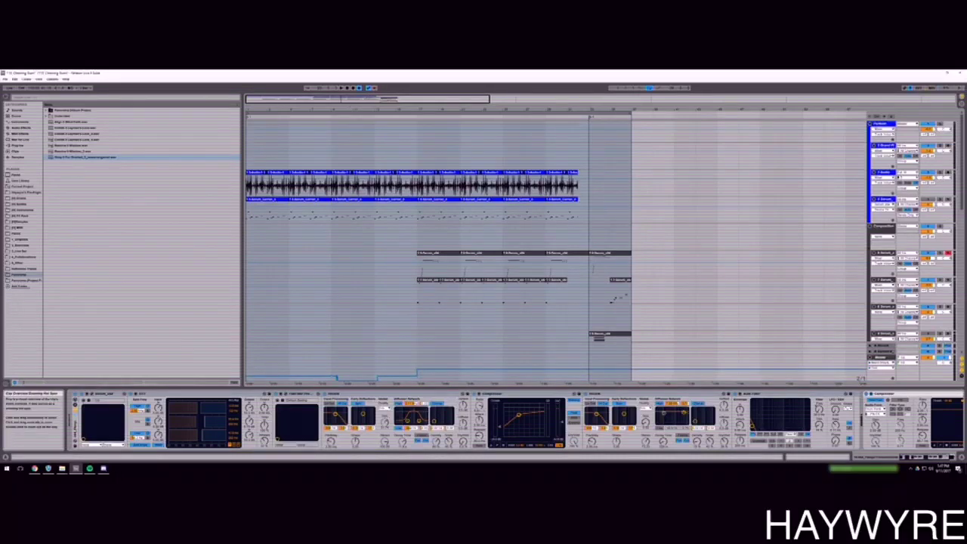
Narrow the browser and select the second-to-last WAV render in the Panorama folder.
{"action": "key", "text": "minus"}
{"action": "left_click_drag", "start_coordinate": [244, 163], "coordinate": [215, 164]}
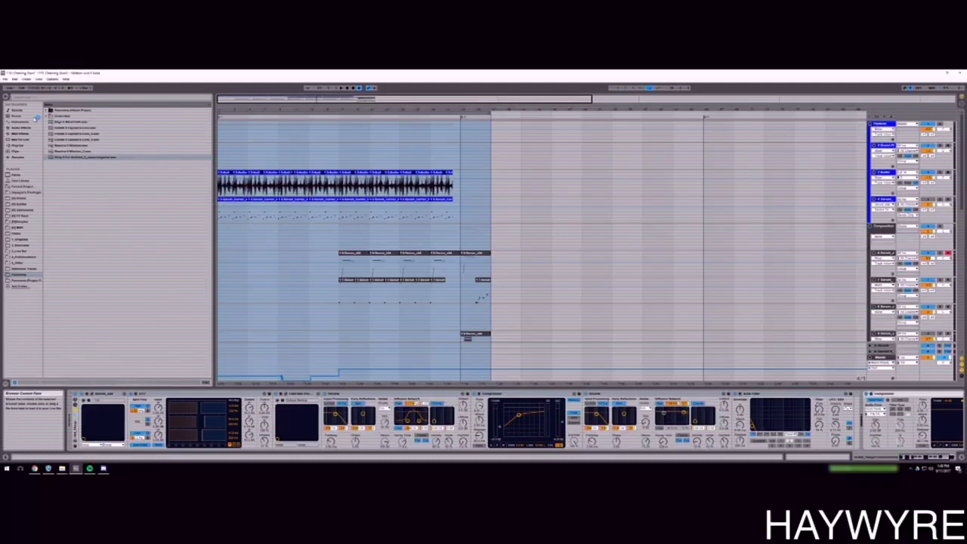
{"action": "left_click", "coordinate": [83, 152]}
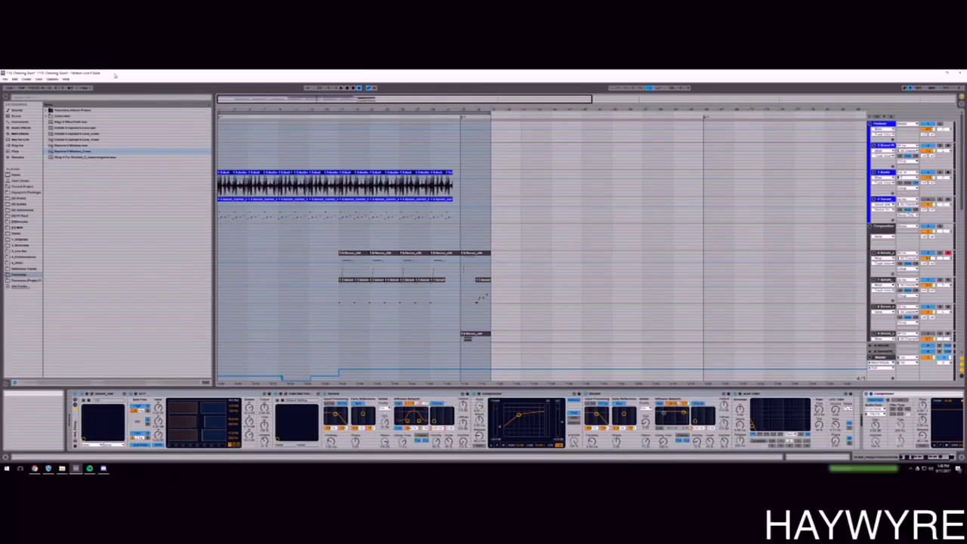
Open the recent Layman's Love set version 4 without saving the changes to the Chewing Gum set.
{"action": "left_click", "coordinate": [6, 78]}
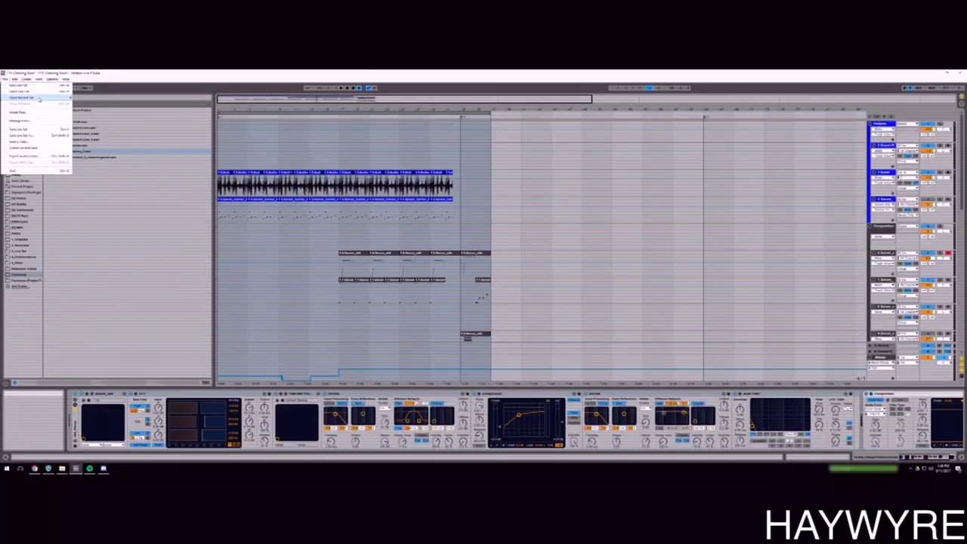
{"action": "mouse_move", "coordinate": [37, 96]}
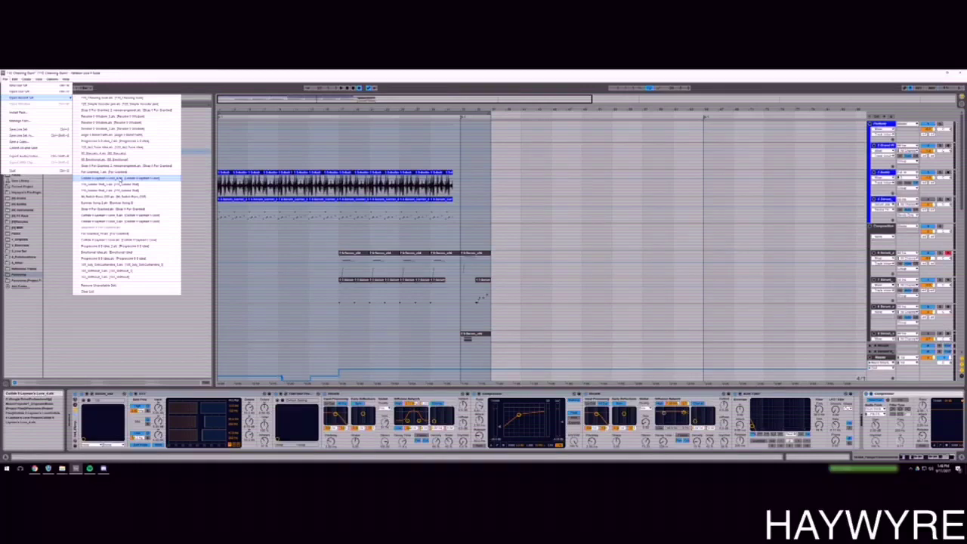
{"action": "left_click", "coordinate": [119, 180]}
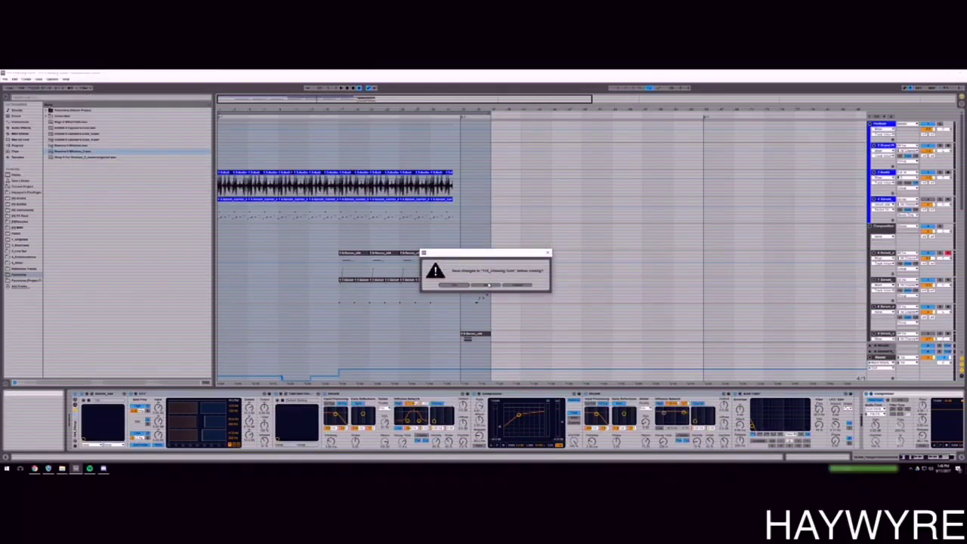
{"action": "left_click", "coordinate": [487, 286]}
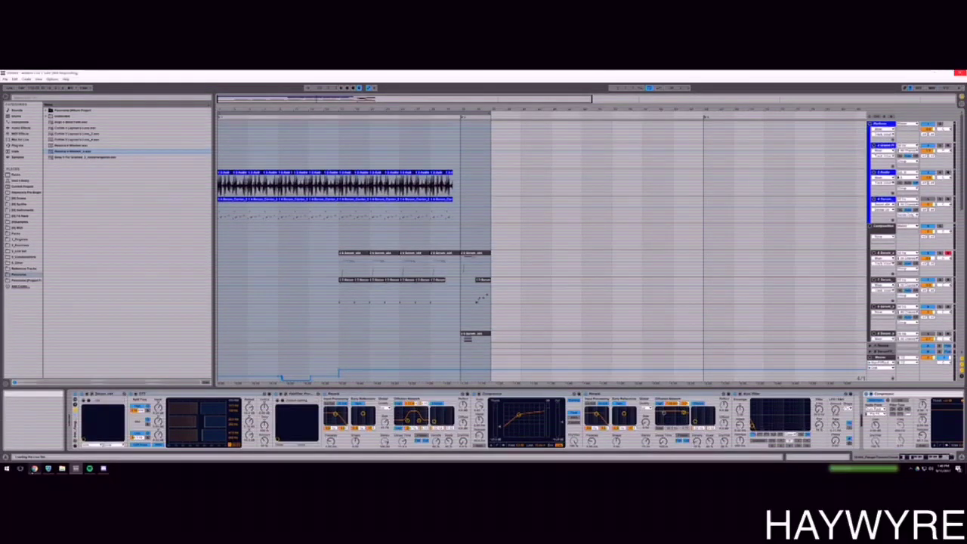
{"action": "mouse_move", "coordinate": [35, 469]}
{"action": "mouse_move", "coordinate": [60, 435]}
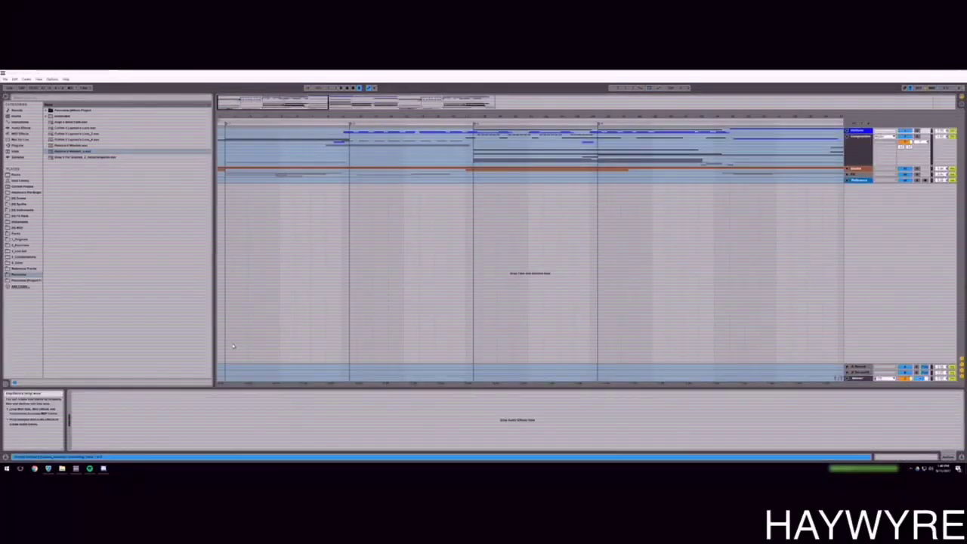
Show more of the arrangement in a narrower browser layout and unfold the group tracks.
{"action": "left_click_drag", "start_coordinate": [303, 117], "coordinate": [301, 99]}
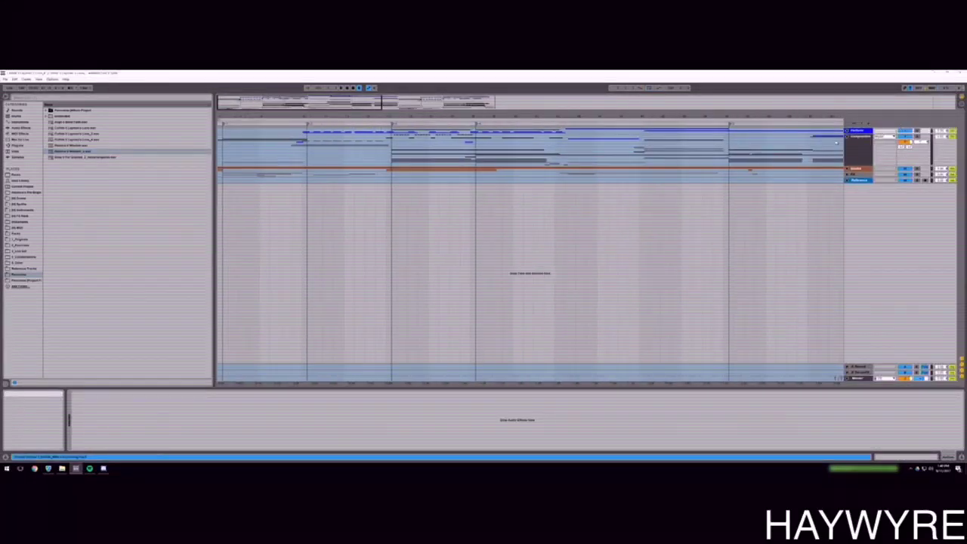
{"action": "left_click_drag", "start_coordinate": [215, 192], "coordinate": [175, 194]}
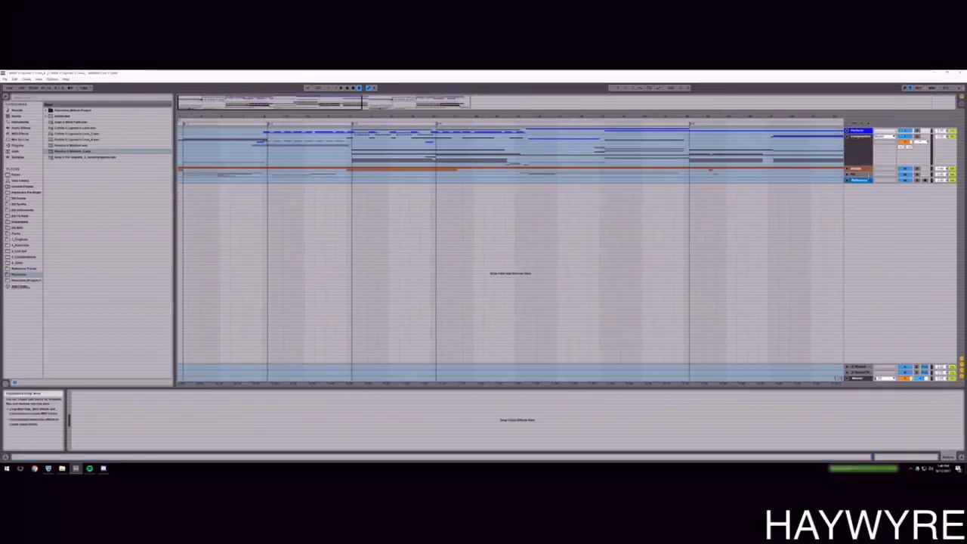
{"action": "left_click", "coordinate": [846, 132], "text": "alt"}
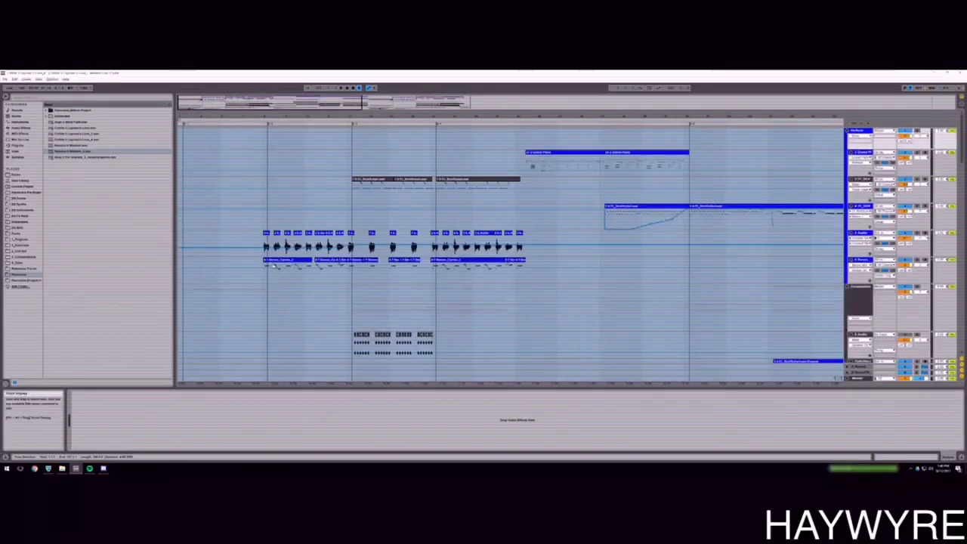
Play the vocoder audio track from its first clip, delete its rack's first macro automation, adjust that macro and turn off the track's solo.
{"action": "left_click", "coordinate": [264, 258]}
{"action": "key", "text": "space"}
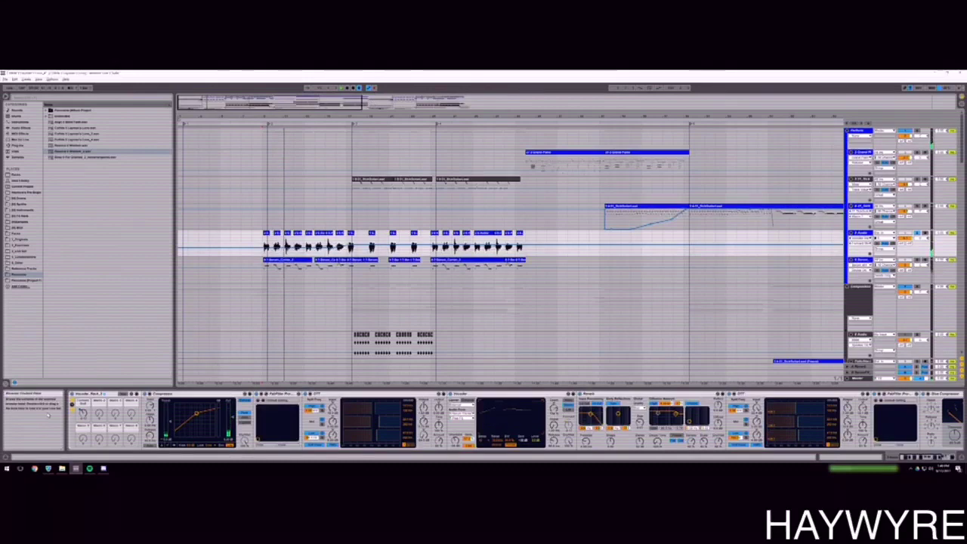
{"action": "right_click", "coordinate": [81, 412]}
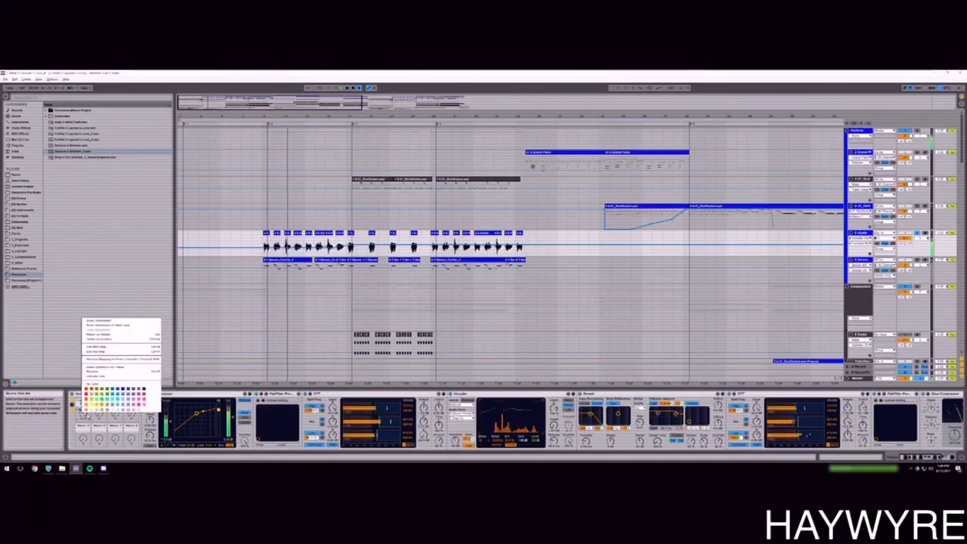
{"action": "left_click", "coordinate": [111, 341]}
{"action": "left_click_drag", "start_coordinate": [83, 414], "coordinate": [83, 404]}
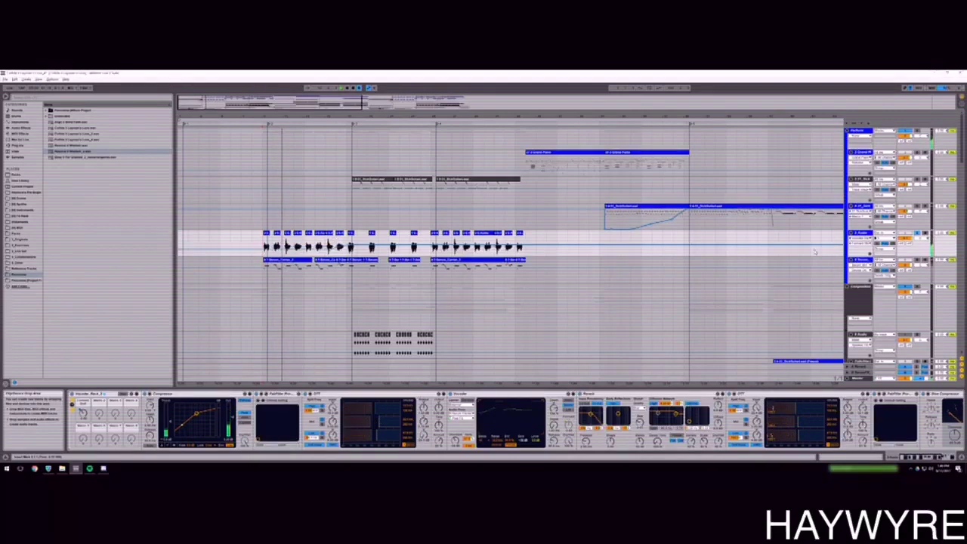
{"action": "key", "text": "space"}
{"action": "left_click", "coordinate": [917, 233]}
Play the lead track from the third locator and select the chopped audio track in the composition group.
{"action": "scroll", "coordinate": [180, 222], "scroll_direction": "down", "scroll_amount": 1}
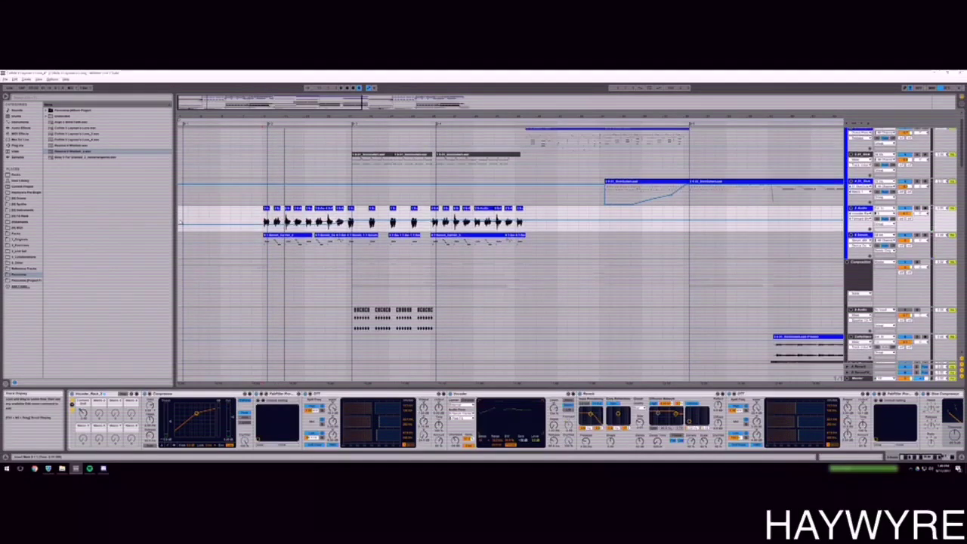
{"action": "scroll", "coordinate": [180, 222], "scroll_direction": "up", "scroll_amount": 3}
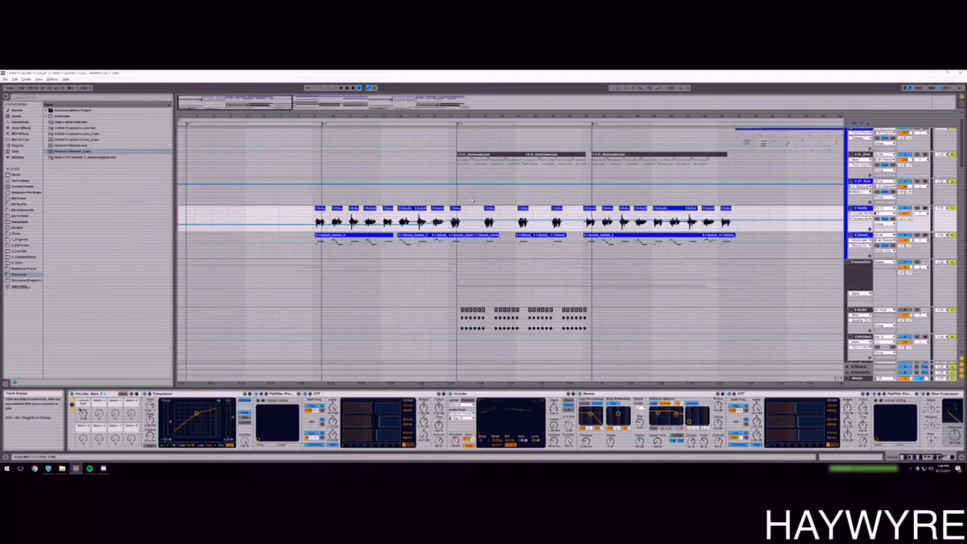
{"action": "left_click", "coordinate": [462, 177]}
{"action": "scroll", "coordinate": [468, 226], "scroll_direction": "down", "scroll_amount": 3}
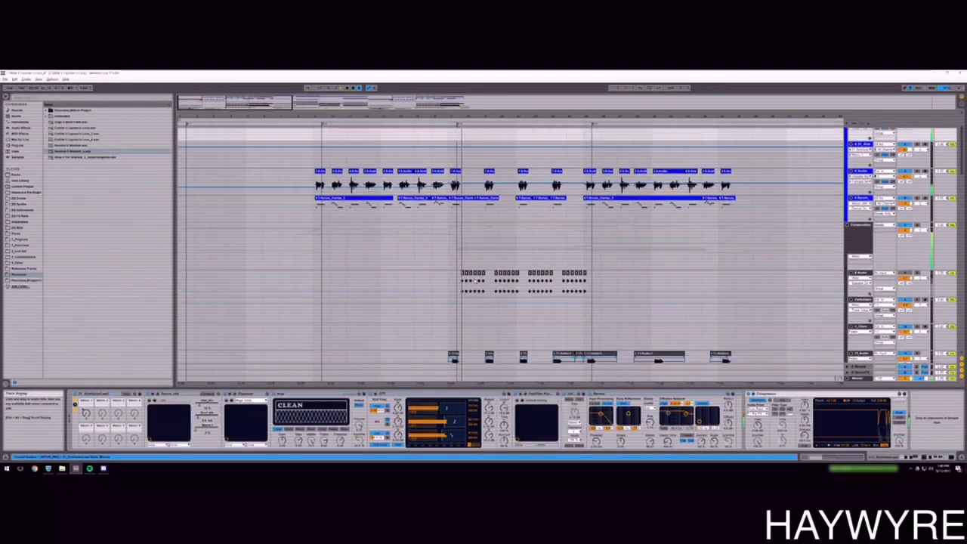
{"action": "left_click", "coordinate": [189, 279]}
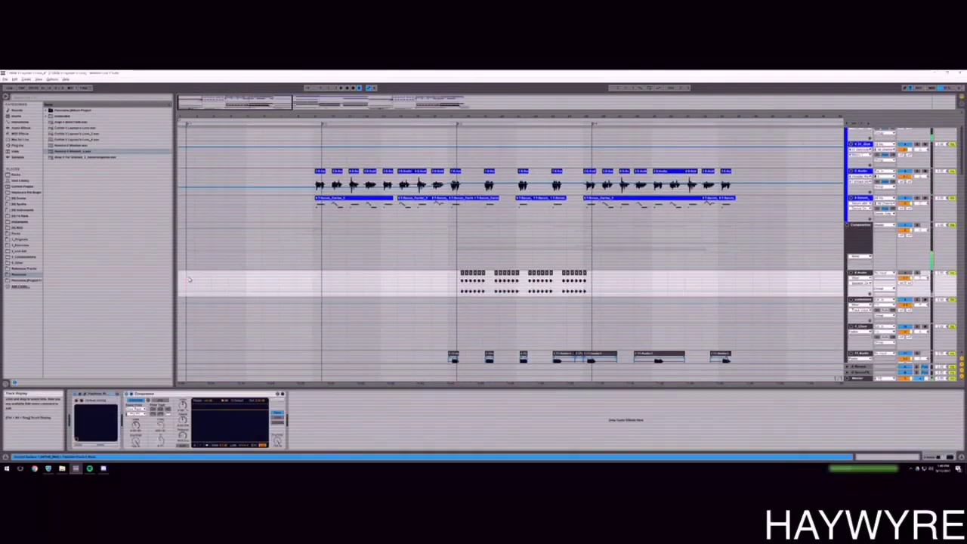
Examine the composition group's tracks from the vocoder clips down to the short audio chops.
{"action": "scroll", "coordinate": [331, 229], "scroll_direction": "down", "scroll_amount": 2}
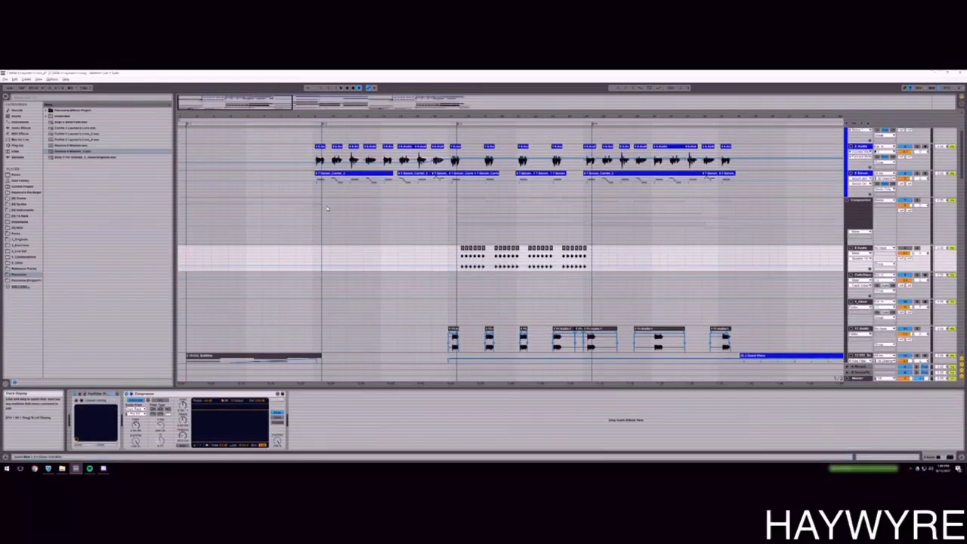
{"action": "scroll", "coordinate": [727, 301], "scroll_direction": "up", "scroll_amount": 2}
{"action": "scroll", "coordinate": [298, 240], "scroll_direction": "down", "scroll_amount": 3}
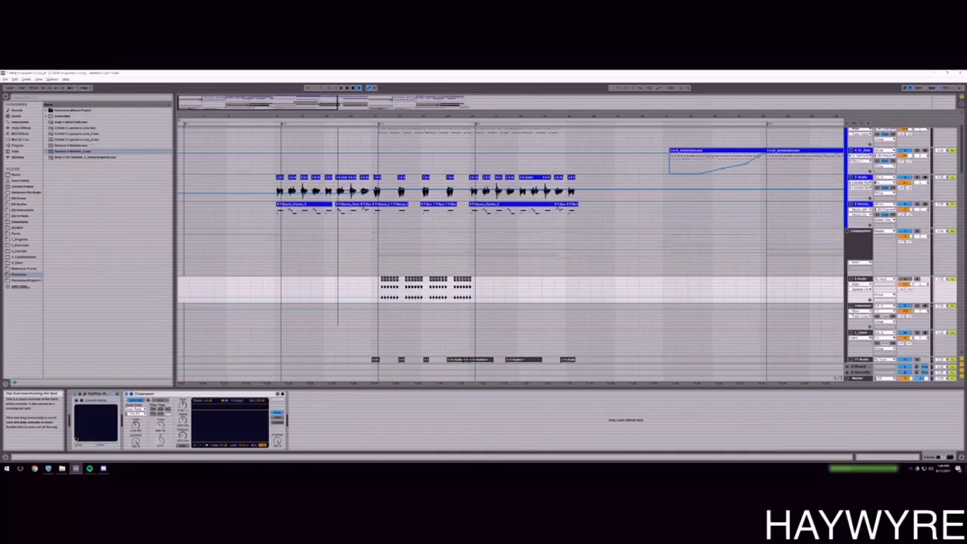
{"action": "scroll", "coordinate": [298, 241], "scroll_direction": "up", "scroll_amount": 1}
{"action": "scroll", "coordinate": [442, 298], "scroll_direction": "down", "scroll_amount": 5}
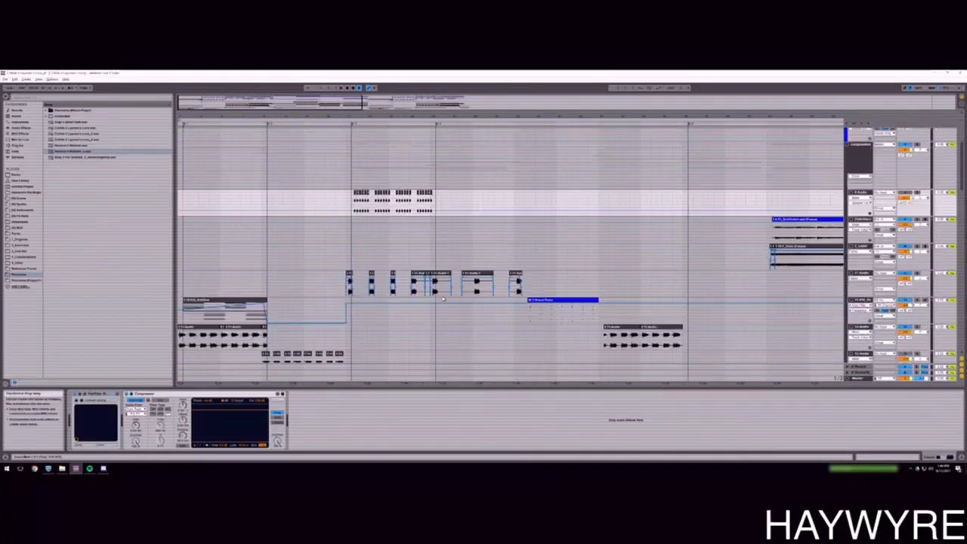
{"action": "scroll", "coordinate": [442, 299], "scroll_direction": "down", "scroll_amount": 2}
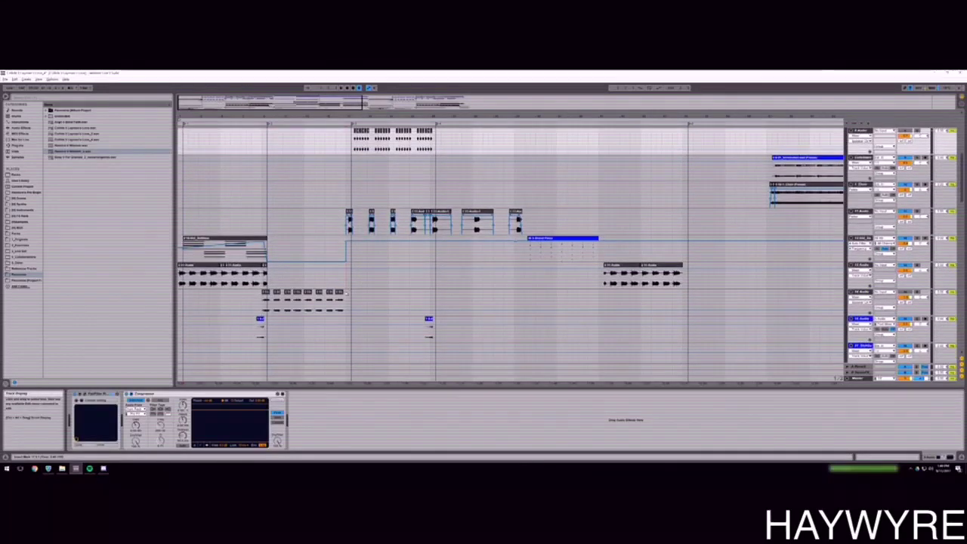
{"action": "scroll", "coordinate": [361, 284], "scroll_direction": "down", "scroll_amount": 2}
Play the short audio chops near the second locator, select the audio track above them and look through the remaining composition tracks.
{"action": "left_click", "coordinate": [266, 236]}
{"action": "left_click", "coordinate": [264, 260]}
{"action": "key", "text": "space"}
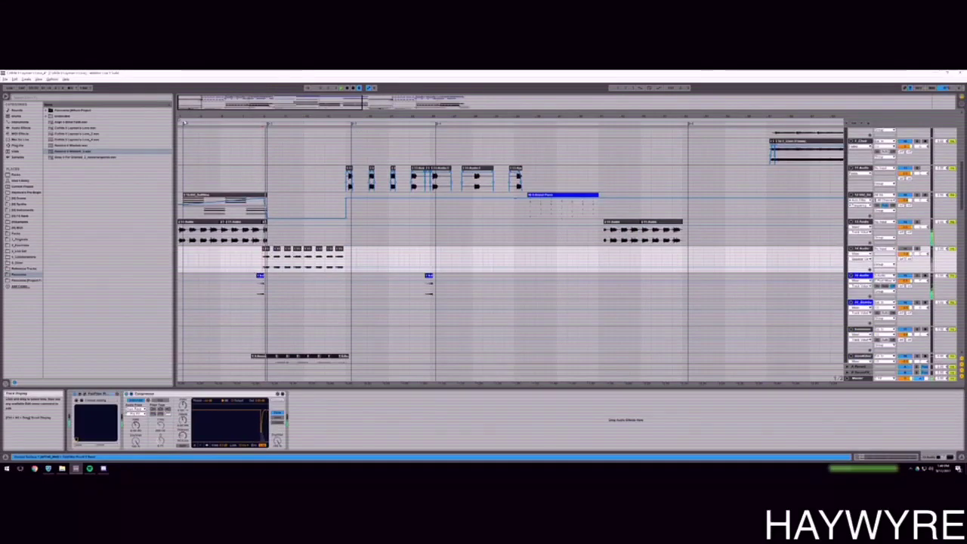
{"action": "left_click", "coordinate": [270, 234]}
{"action": "scroll", "coordinate": [296, 293], "scroll_direction": "down", "scroll_amount": 10}
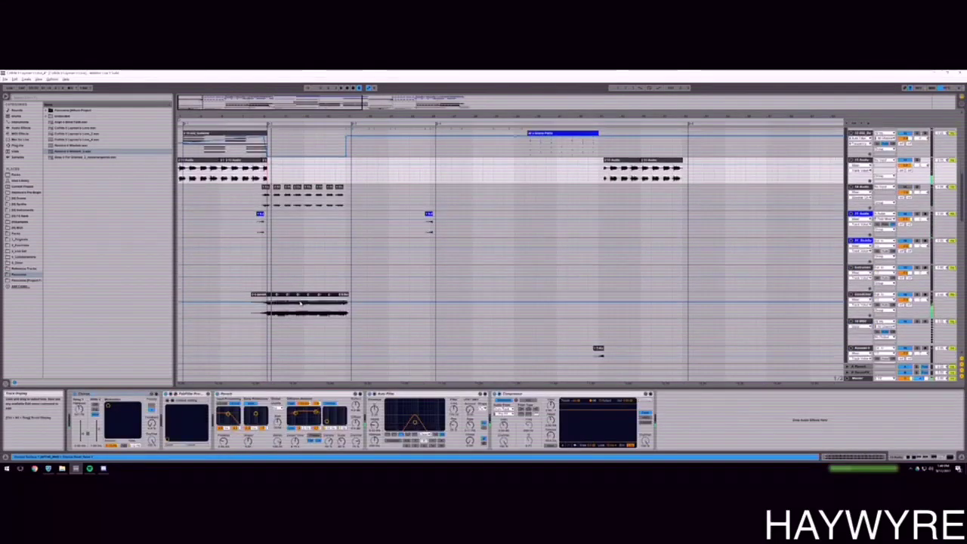
{"action": "scroll", "coordinate": [296, 293], "scroll_direction": "down", "scroll_amount": 10}
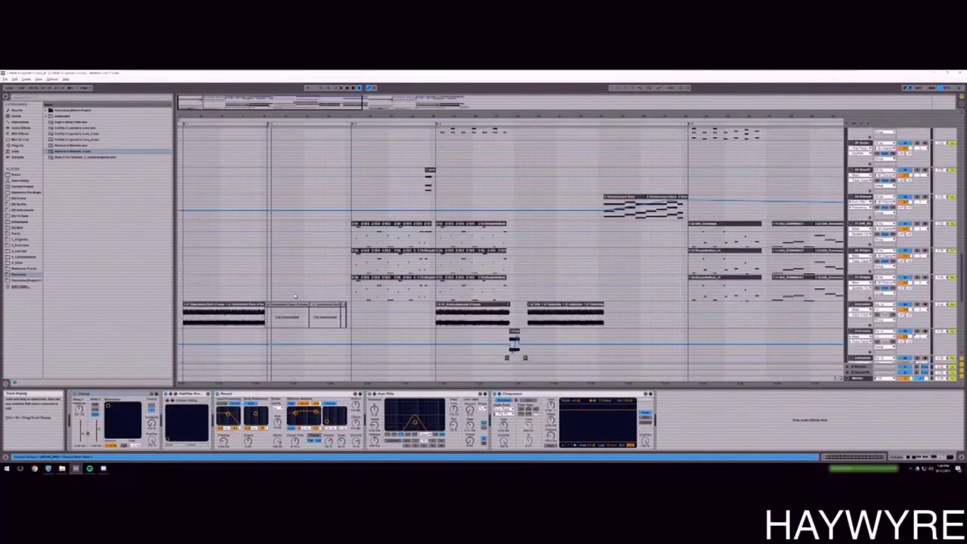
Split off the drum rack clip's section between the first and third locators and select the instrument track's clips over about the same range.
{"action": "left_click", "coordinate": [352, 246]}
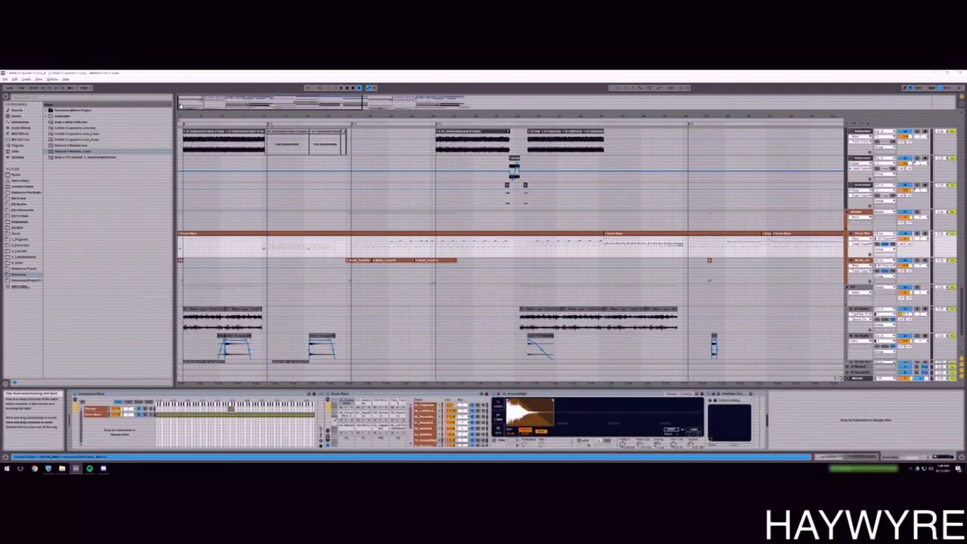
{"action": "left_click_drag", "start_coordinate": [353, 254], "coordinate": [184, 252]}
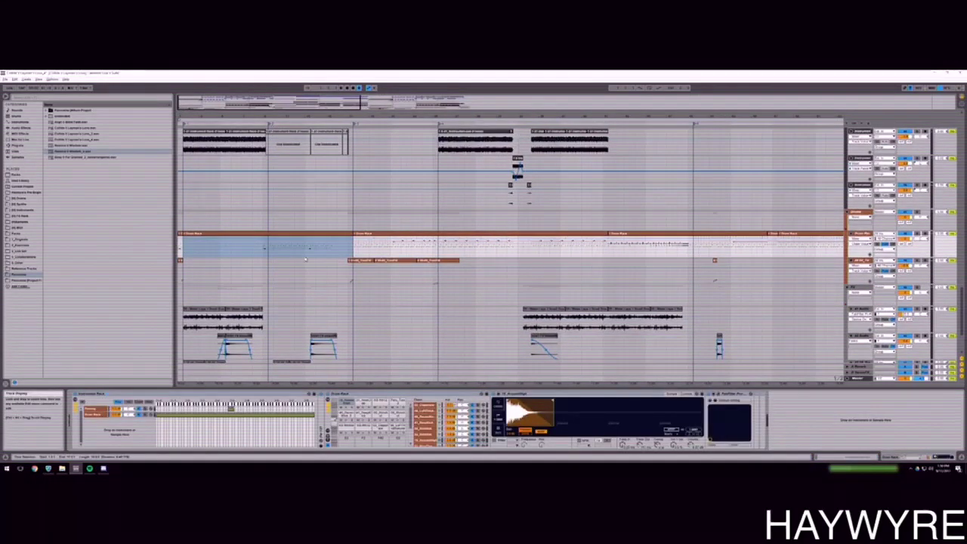
{"action": "scroll", "coordinate": [404, 215], "scroll_direction": "up", "scroll_amount": 1}
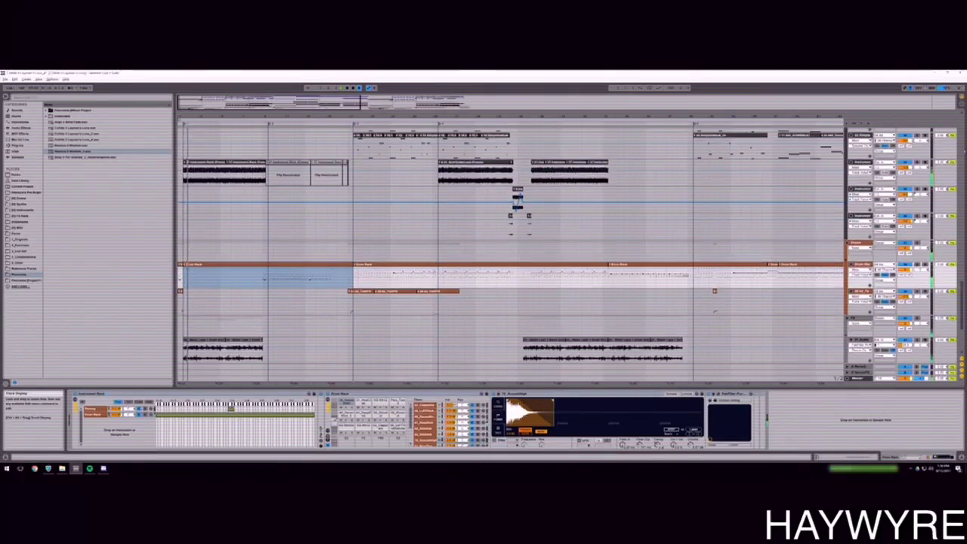
{"action": "scroll", "coordinate": [332, 235], "scroll_direction": "up", "scroll_amount": 1}
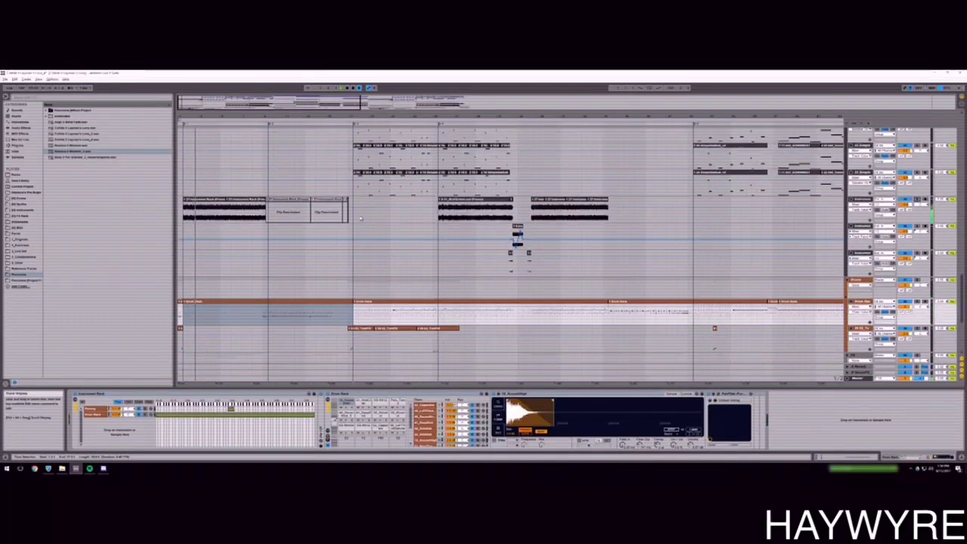
{"action": "left_click_drag", "start_coordinate": [355, 213], "coordinate": [168, 214]}
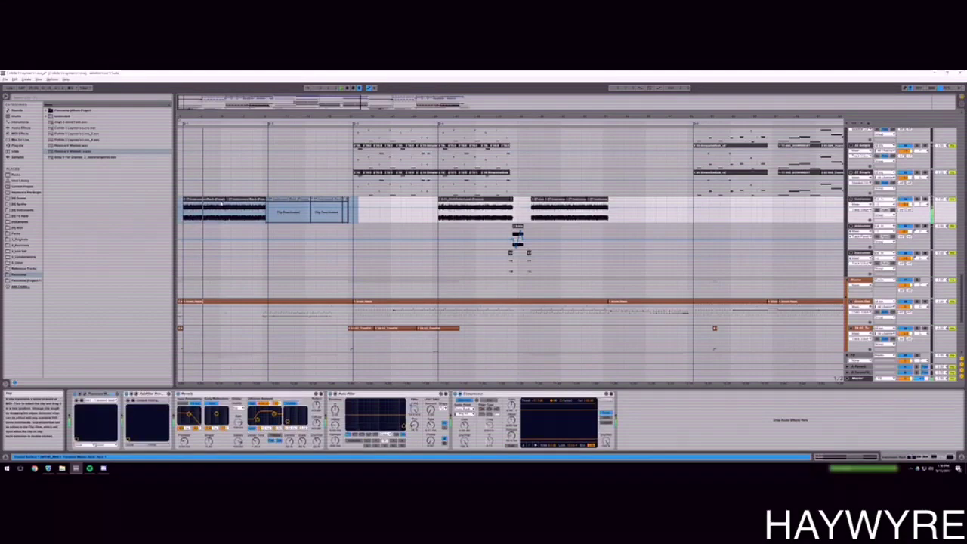
{"action": "scroll", "coordinate": [274, 263], "scroll_direction": "up", "scroll_amount": 10}
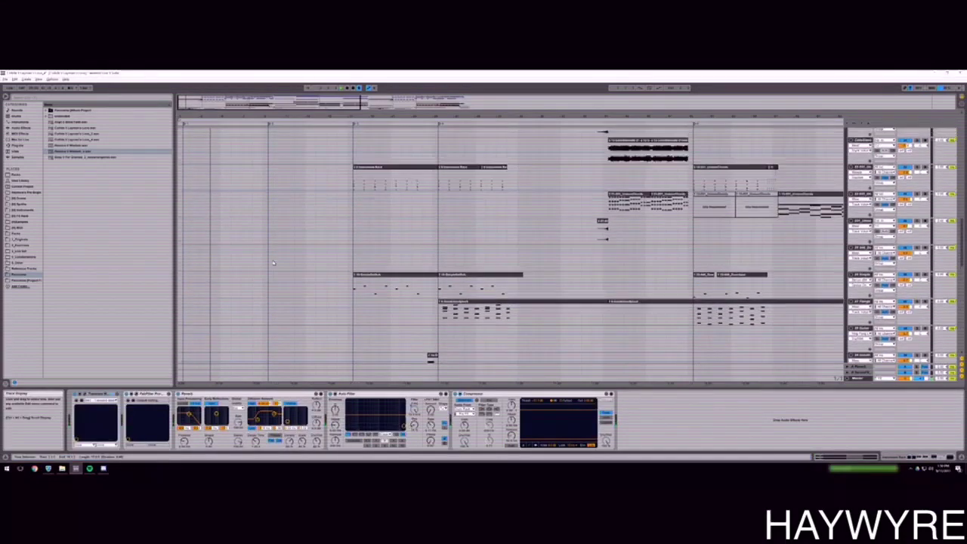
Play the sustained audio track from the second locator and deactivate the opening MIDI clip above the intro audio clips.
{"action": "scroll", "coordinate": [274, 263], "scroll_direction": "up", "scroll_amount": 5}
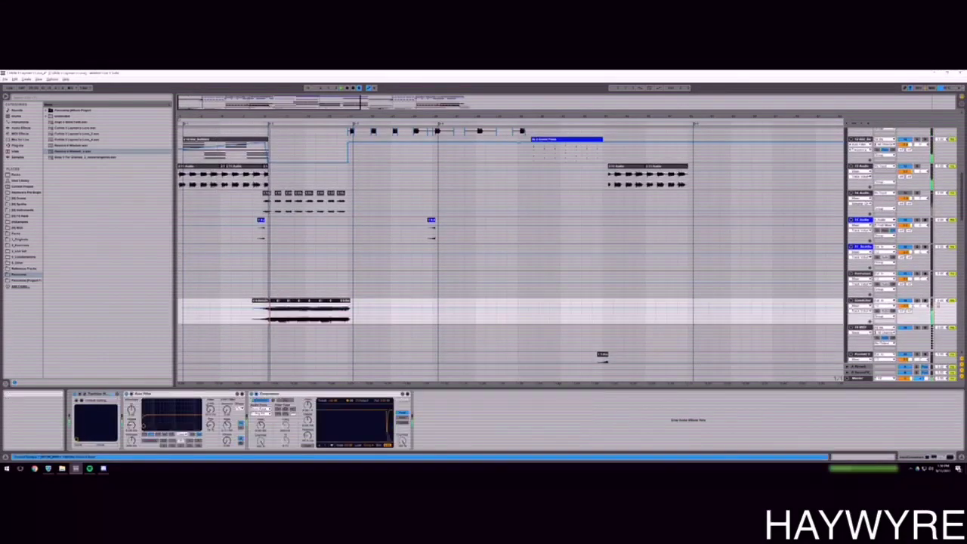
{"action": "scroll", "coordinate": [275, 250], "scroll_direction": "up", "scroll_amount": 3}
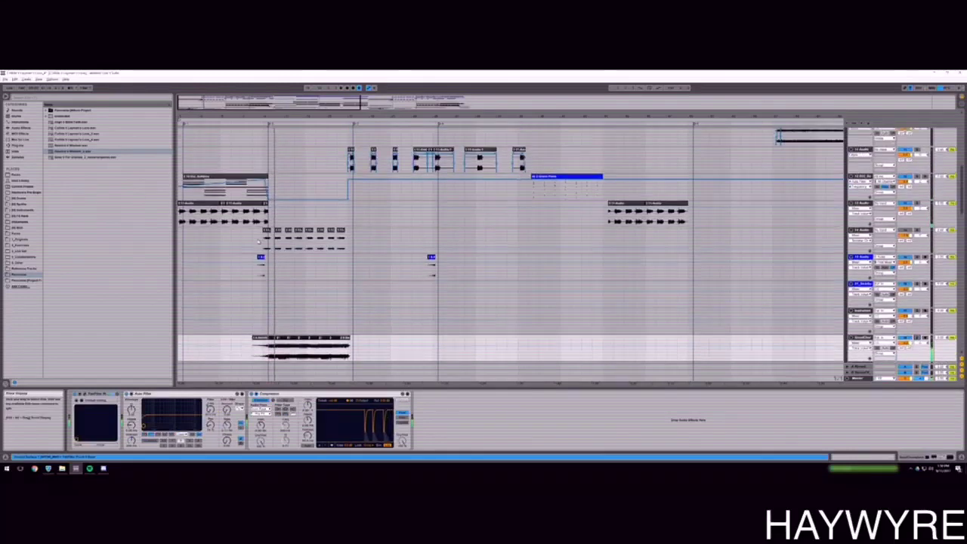
{"action": "left_click_drag", "start_coordinate": [294, 228], "coordinate": [180, 230]}
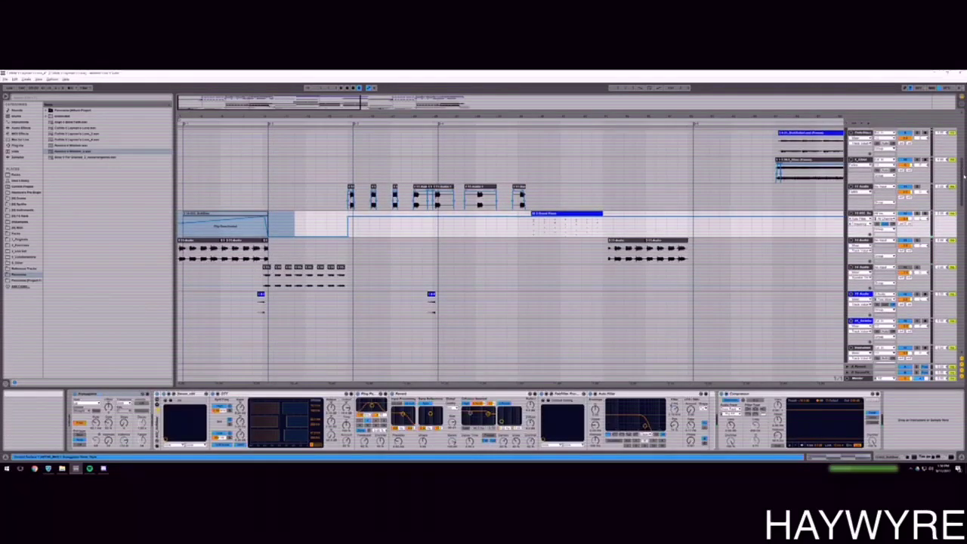
Play the long audio loop in the FX group from the first locator and review the neighbouring drum and effect tracks.
{"action": "left_click_drag", "start_coordinate": [961, 187], "coordinate": [960, 255]}
{"action": "scroll", "coordinate": [961, 255], "scroll_direction": "down", "scroll_amount": 10}
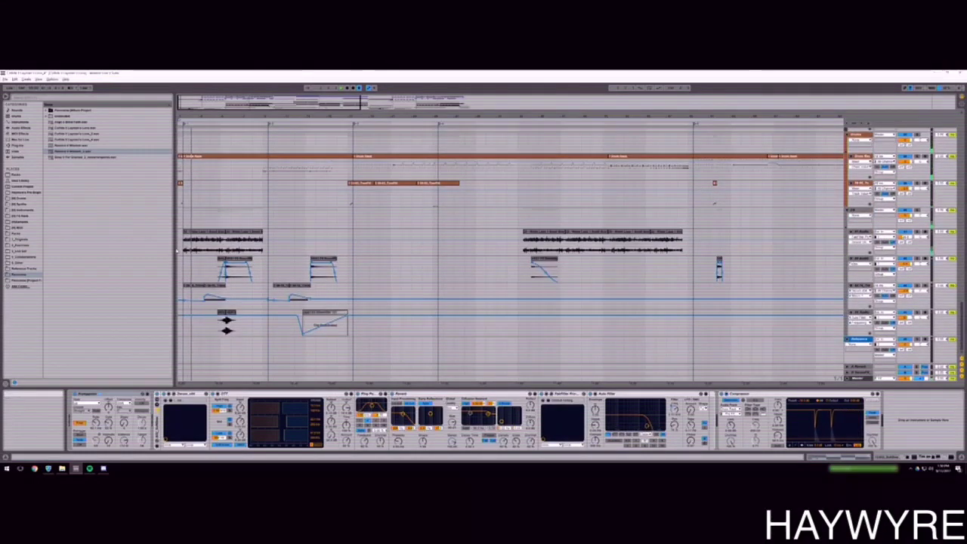
{"action": "left_click", "coordinate": [184, 254]}
{"action": "scroll", "coordinate": [252, 291], "scroll_direction": "up", "scroll_amount": 3}
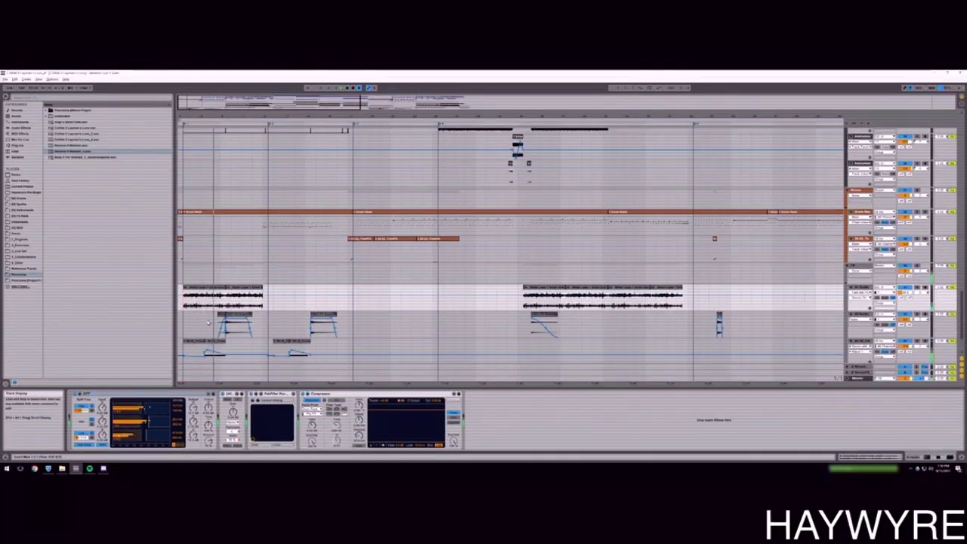
Freeze the automated MIDI track in the FX group, whose clips start at the first locator, and flatten it to audio.
{"action": "scroll", "coordinate": [269, 317], "scroll_direction": "down", "scroll_amount": 1}
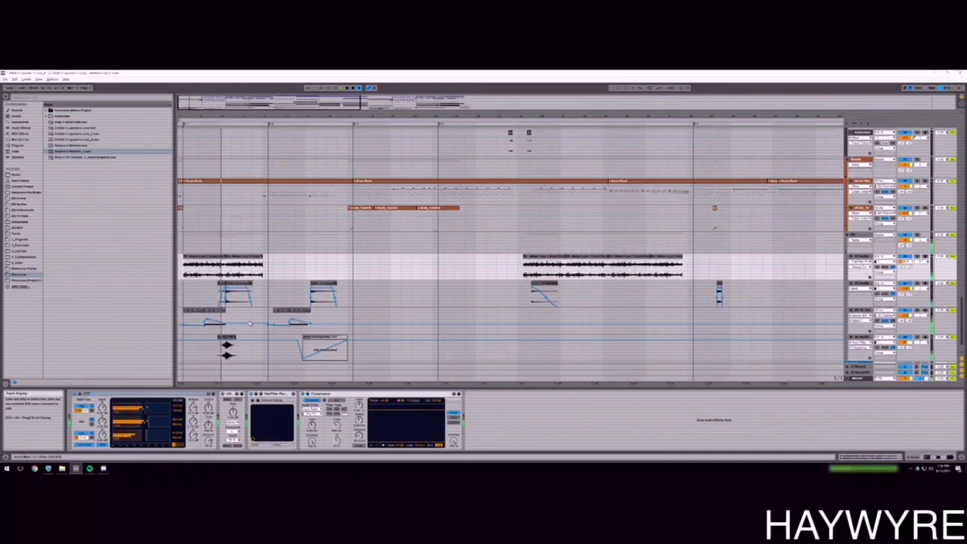
{"action": "left_click", "coordinate": [216, 310]}
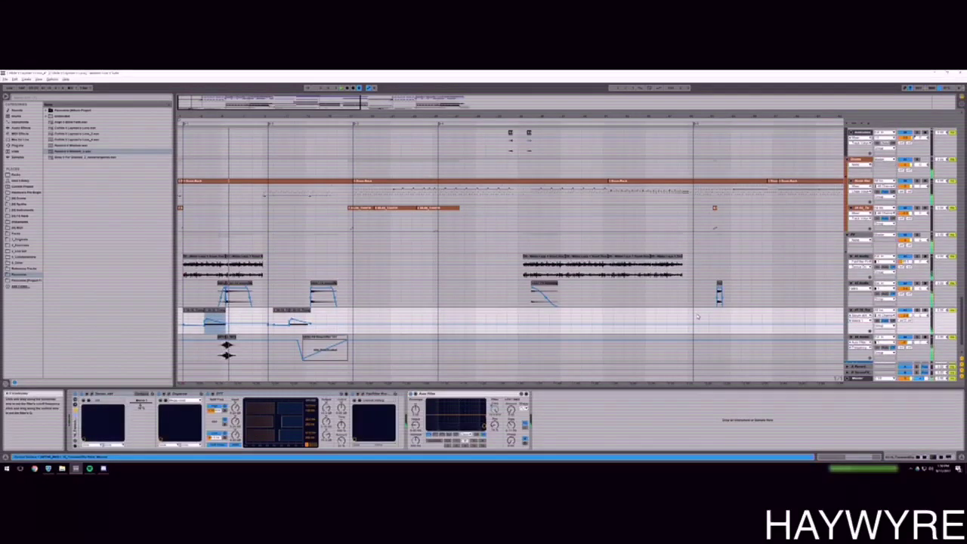
{"action": "right_click", "coordinate": [854, 328]}
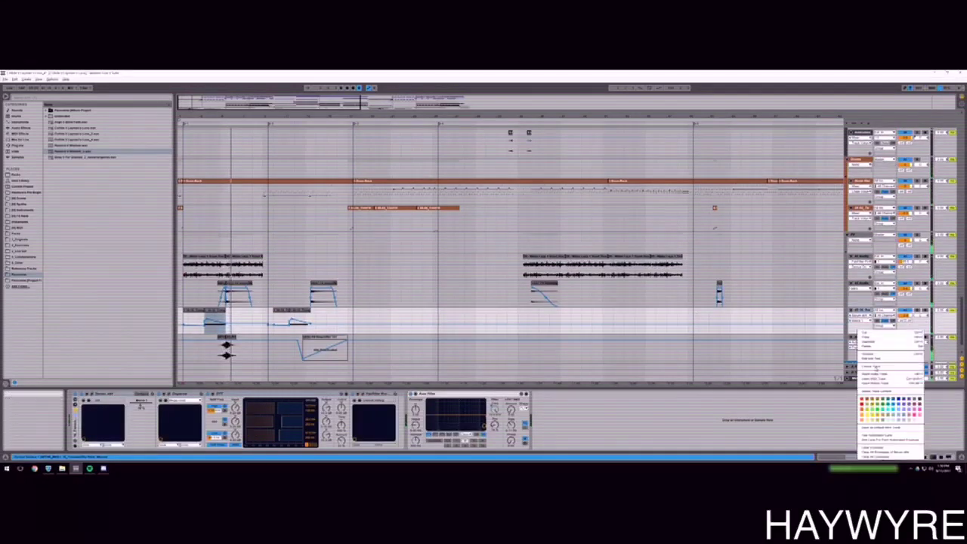
{"action": "left_click", "coordinate": [873, 367]}
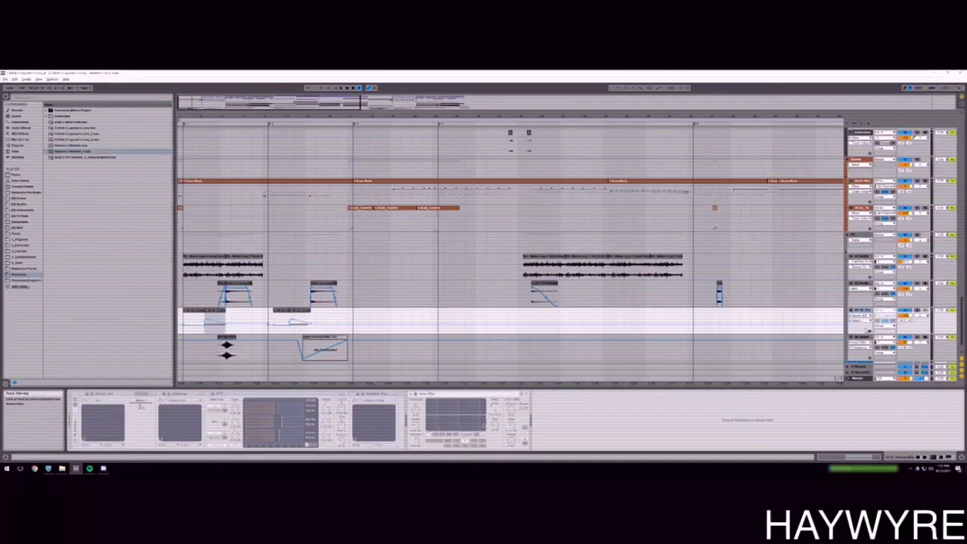
{"action": "right_click", "coordinate": [865, 192]}
{"action": "left_click", "coordinate": [878, 239]}
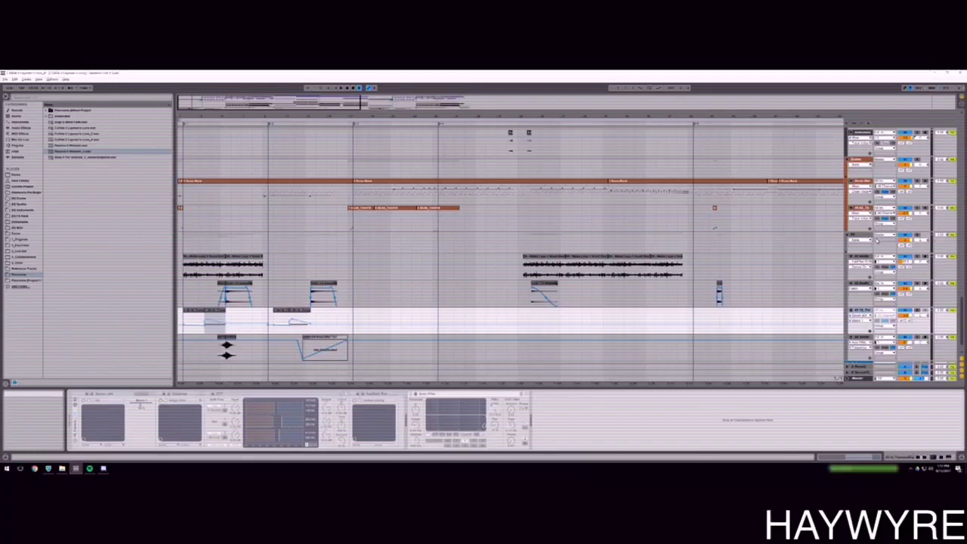
Insert a new MIDI track below the instrument track with the deactivated clips and list the available plug-ins.
{"action": "left_click", "coordinate": [863, 284]}
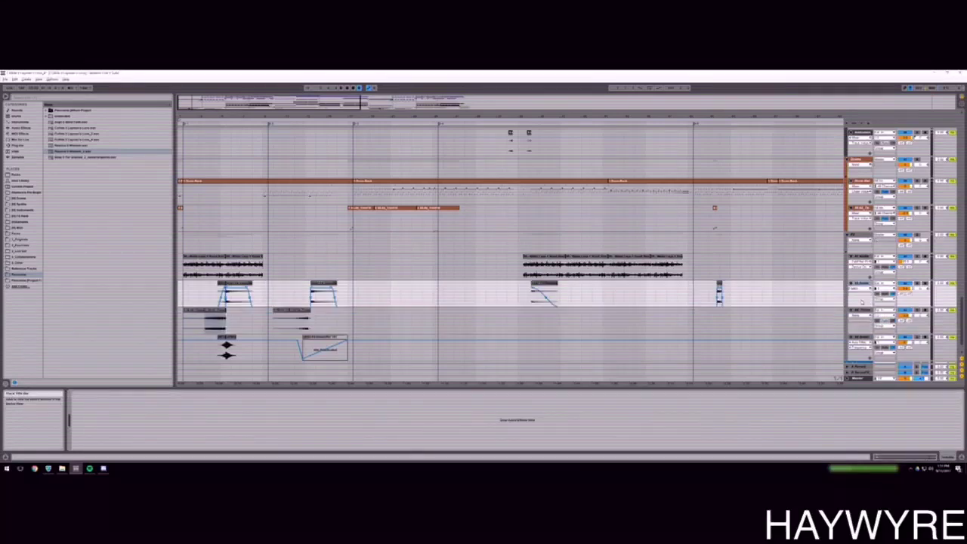
{"action": "scroll", "coordinate": [848, 287], "scroll_direction": "up", "scroll_amount": 4}
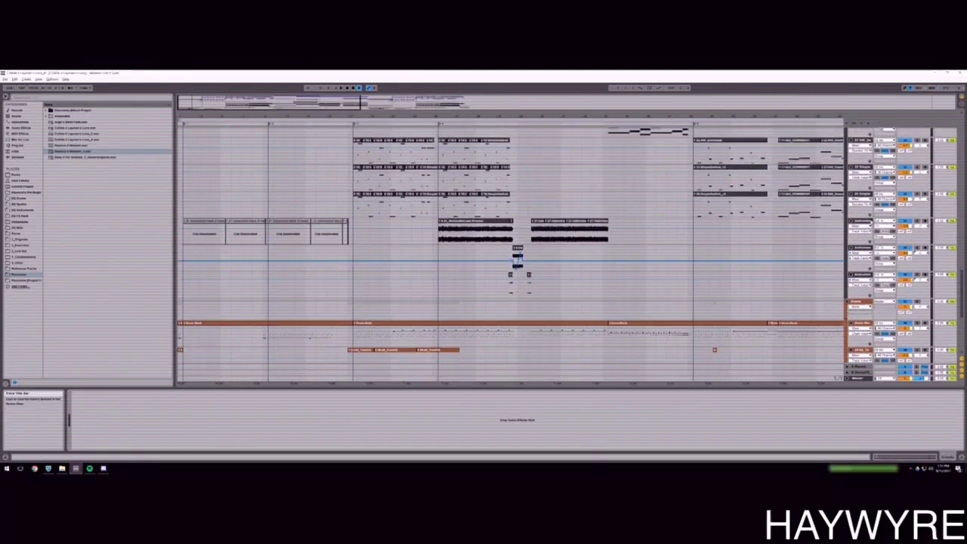
{"action": "left_click", "coordinate": [863, 221]}
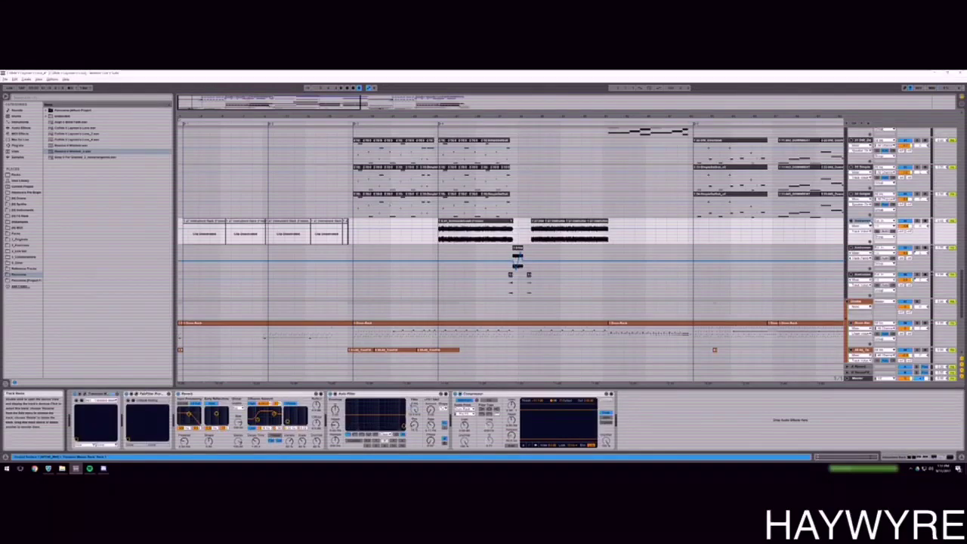
{"action": "key", "text": "ctrl+shift+t"}
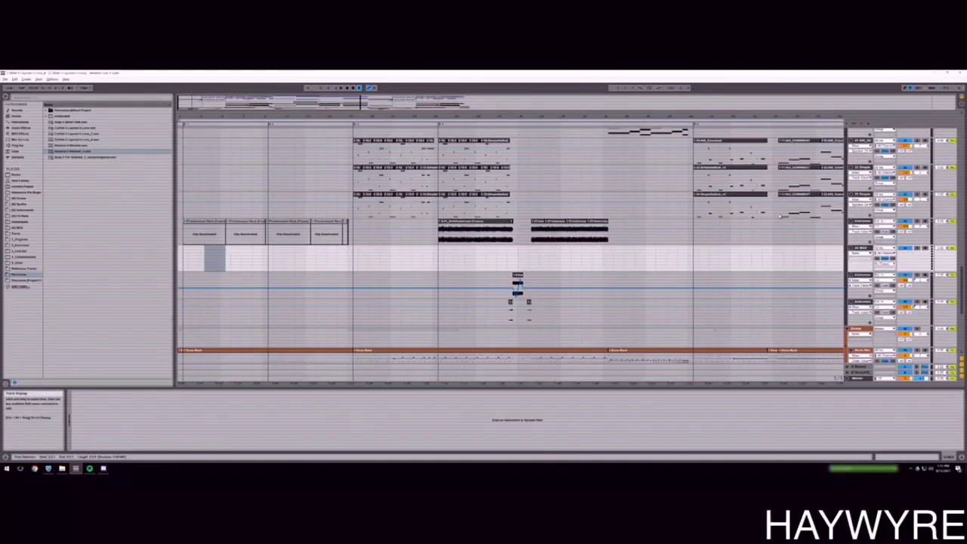
{"action": "left_click", "coordinate": [185, 264]}
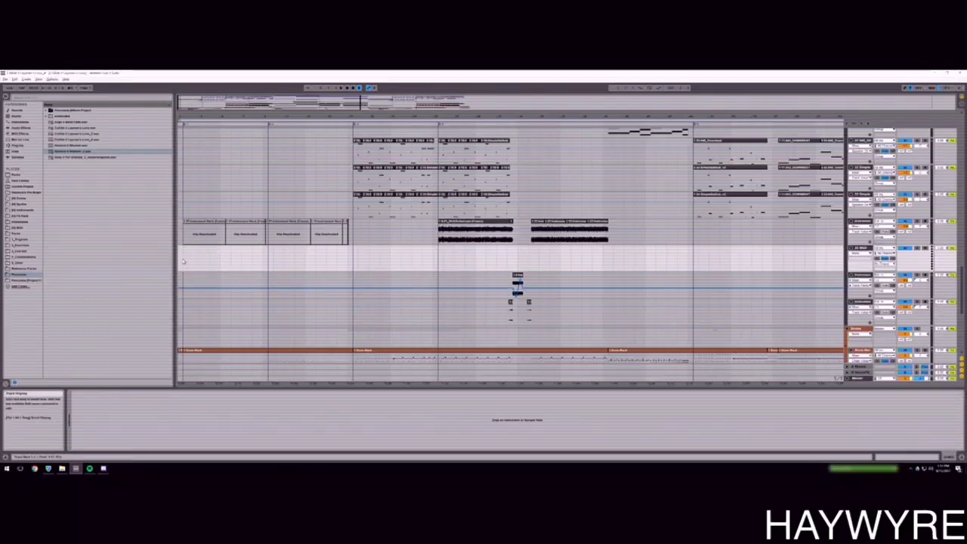
{"action": "left_click", "coordinate": [17, 145]}
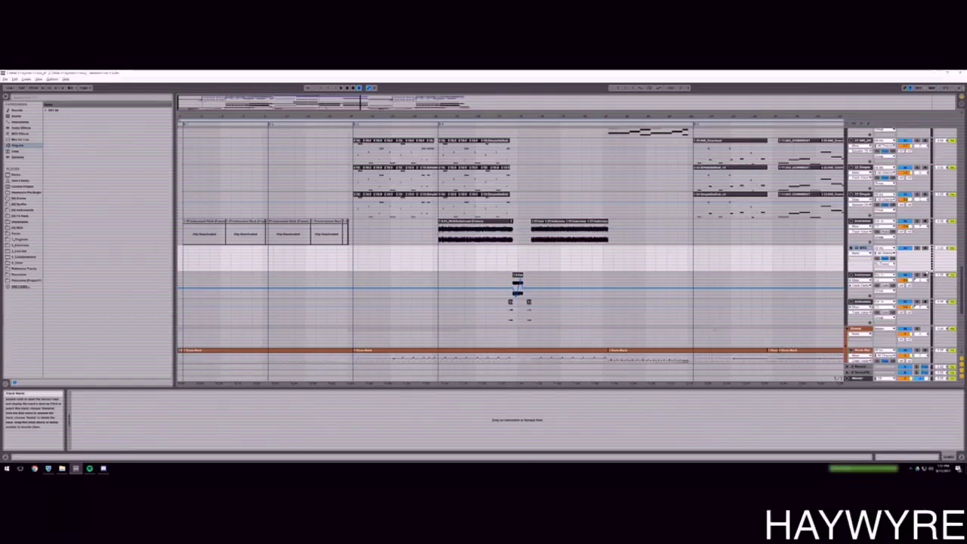
Insert a new audio track below the empty MIDI track, arm it for recording and choose its input channel.
{"action": "key", "text": "ctrl+t"}
{"action": "left_click", "coordinate": [925, 275]}
{"action": "left_click", "coordinate": [885, 280]}
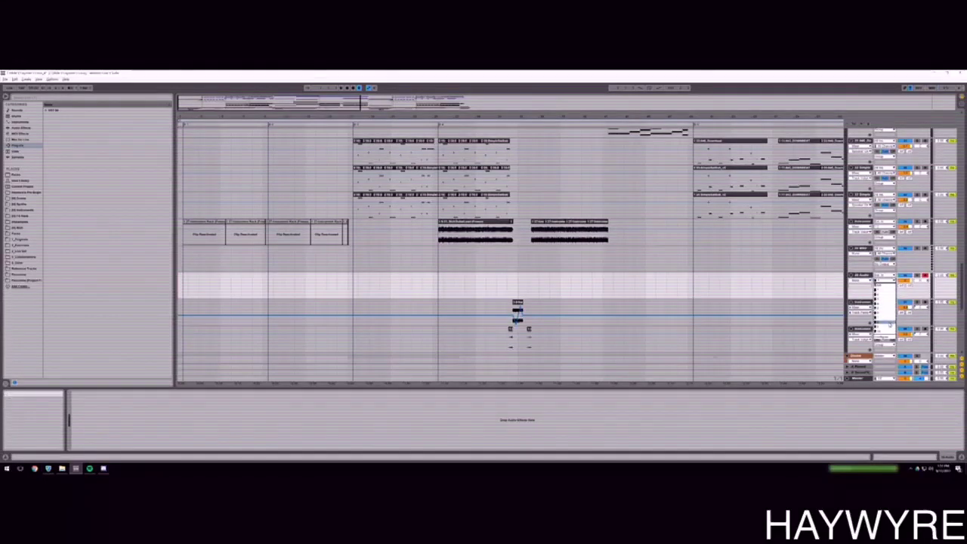
{"action": "left_click", "coordinate": [889, 323]}
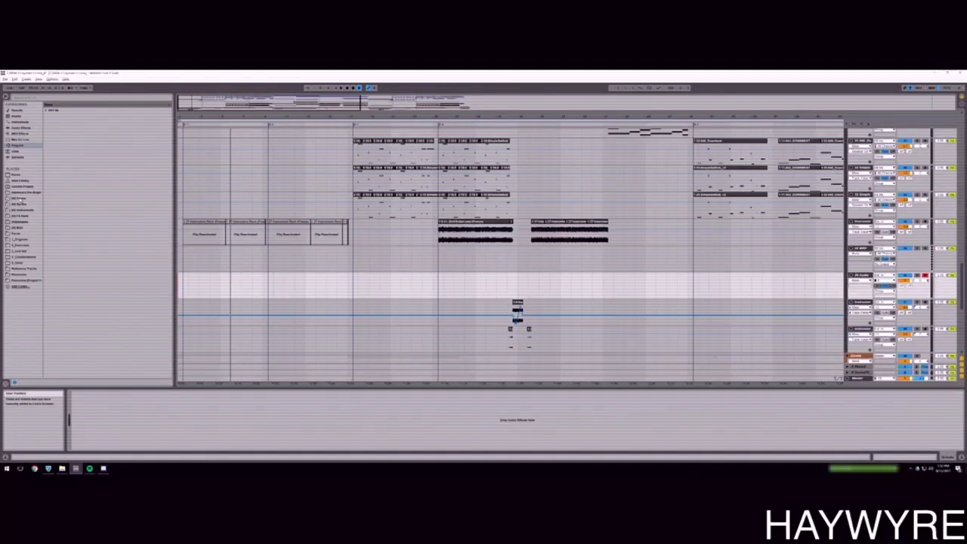
Load the Guitar Rig effect rack from the user folders onto the new audio track and turn its monitoring off.
{"action": "left_click", "coordinate": [21, 232]}
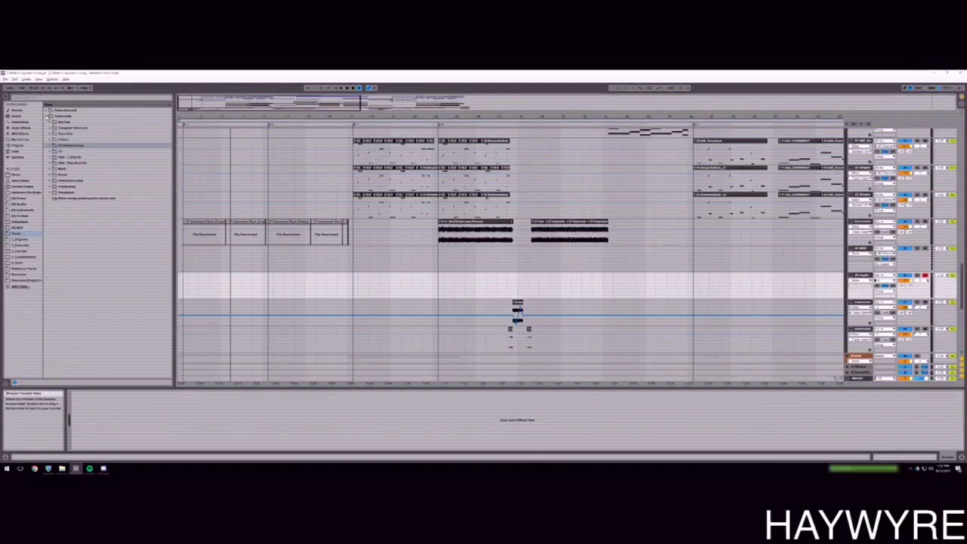
{"action": "left_click", "coordinate": [25, 217]}
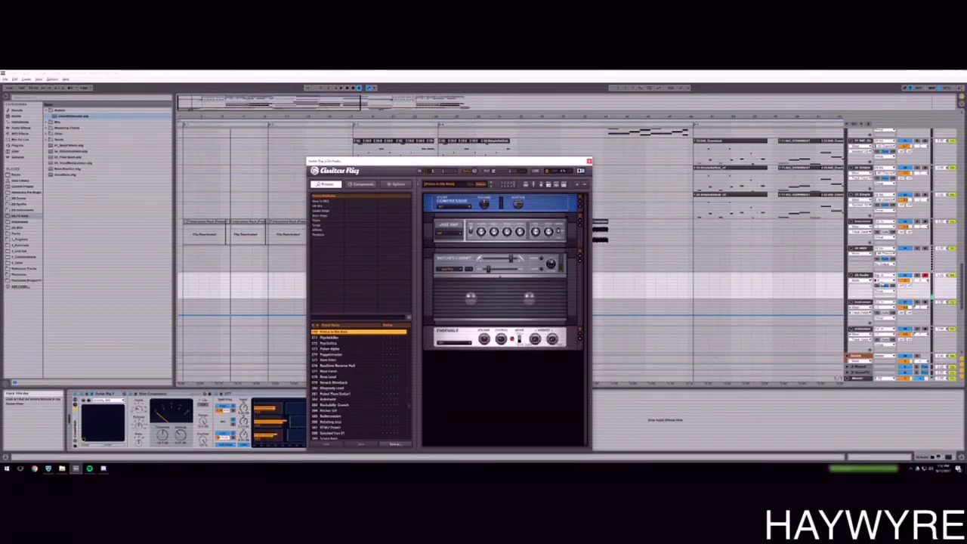
{"action": "left_click", "coordinate": [890, 285]}
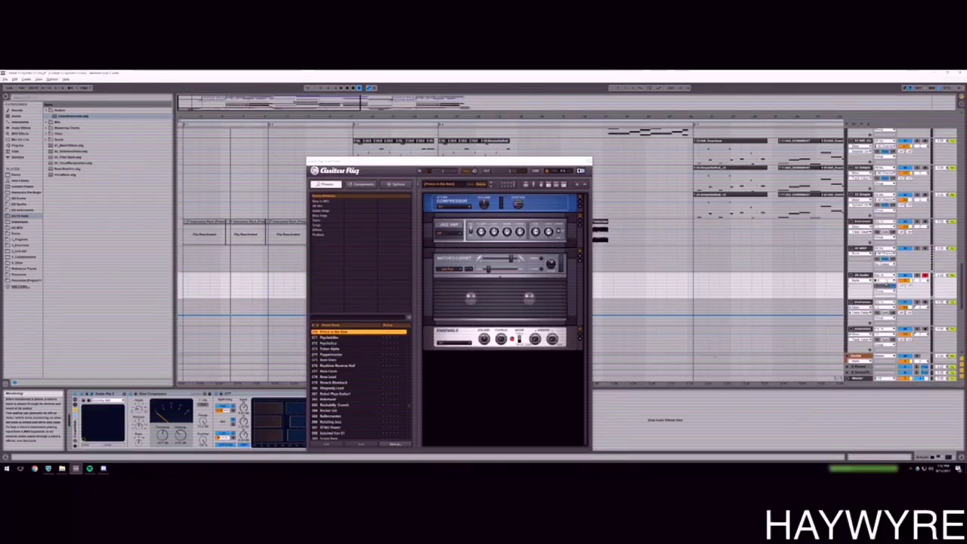
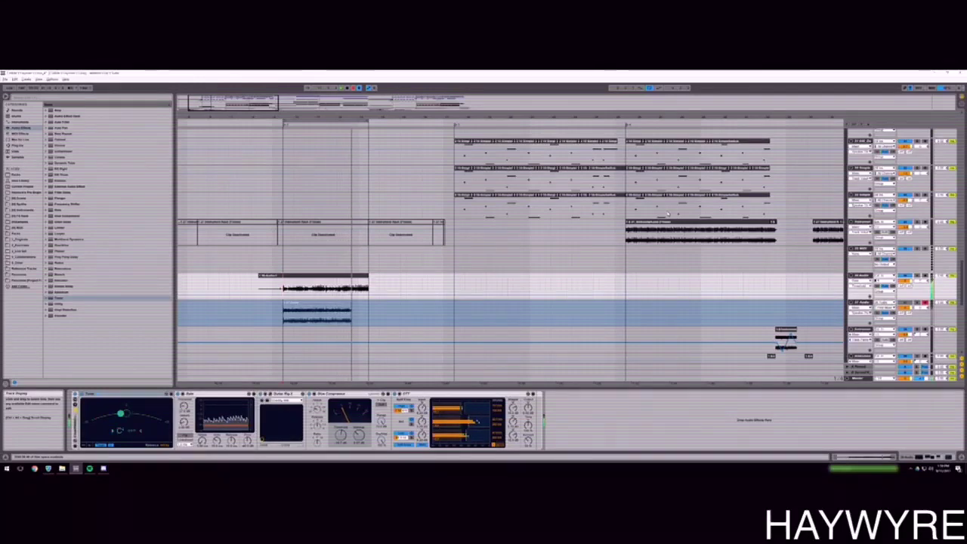
Stop recording and delete the upper audio track's take from the second locator onward.
{"action": "key", "text": "space"}
{"action": "left_click", "coordinate": [290, 302]}
{"action": "left_click", "coordinate": [291, 304]}
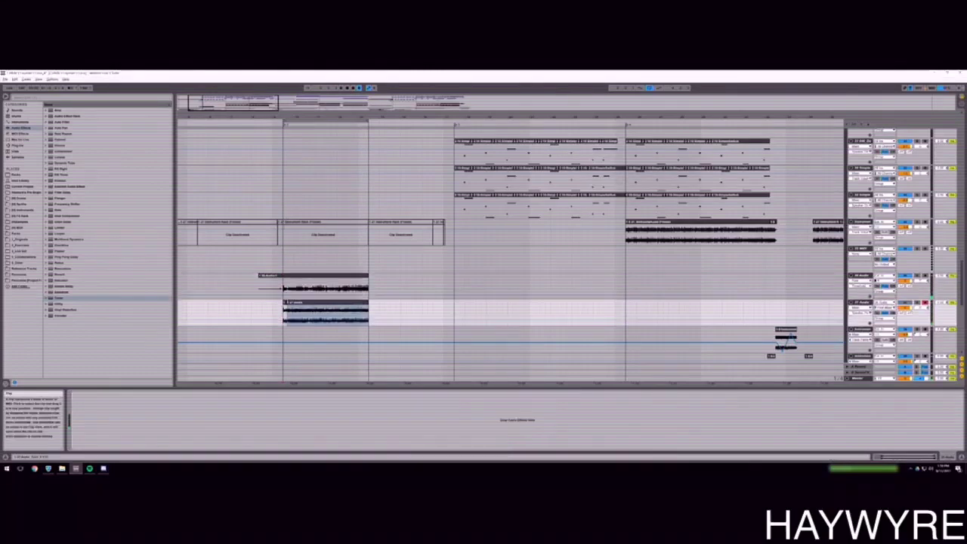
{"action": "left_click_drag", "start_coordinate": [284, 287], "coordinate": [427, 287]}
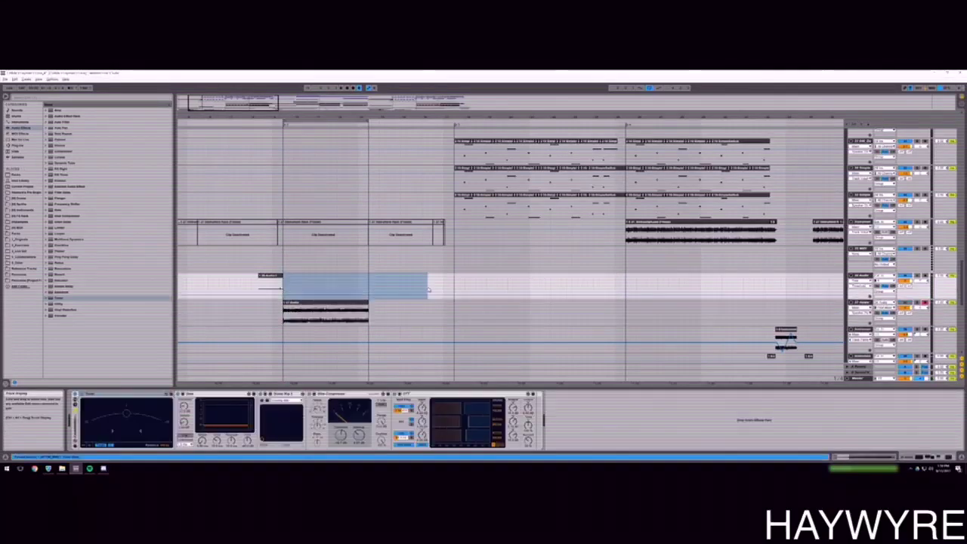
Arm the upper audio track for a new take and select its leftover lead-in clip before the second locator.
{"action": "left_click", "coordinate": [904, 307]}
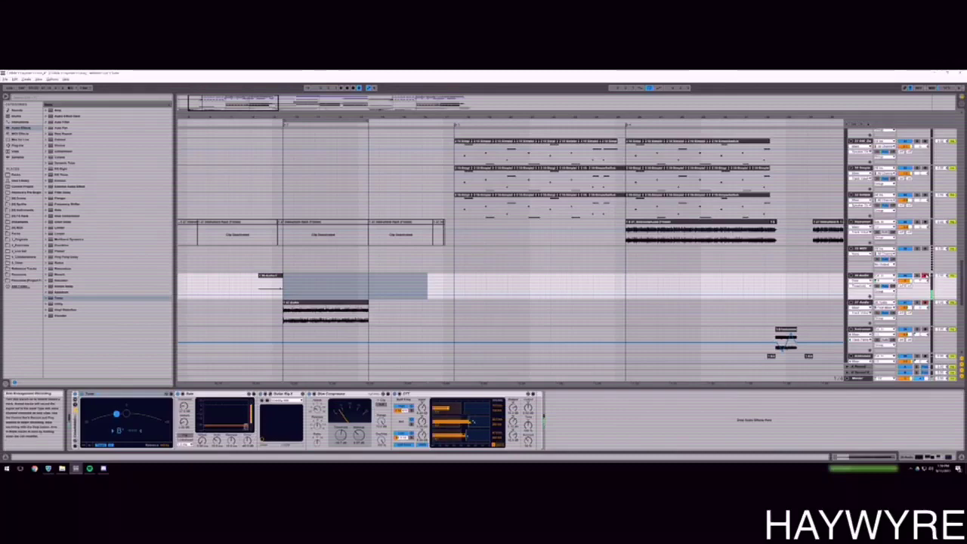
{"action": "left_click", "coordinate": [269, 290]}
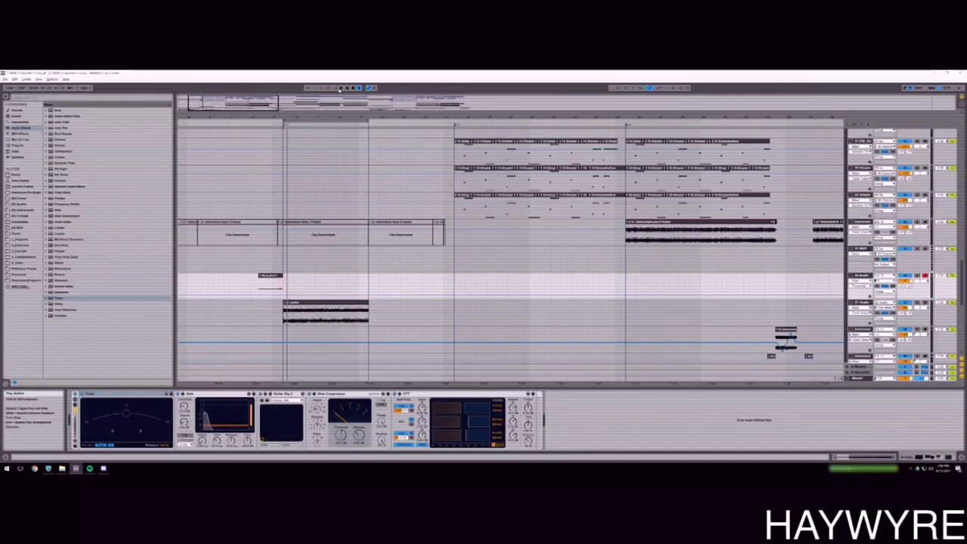
{"action": "left_click_drag", "start_coordinate": [256, 286], "coordinate": [294, 285]}
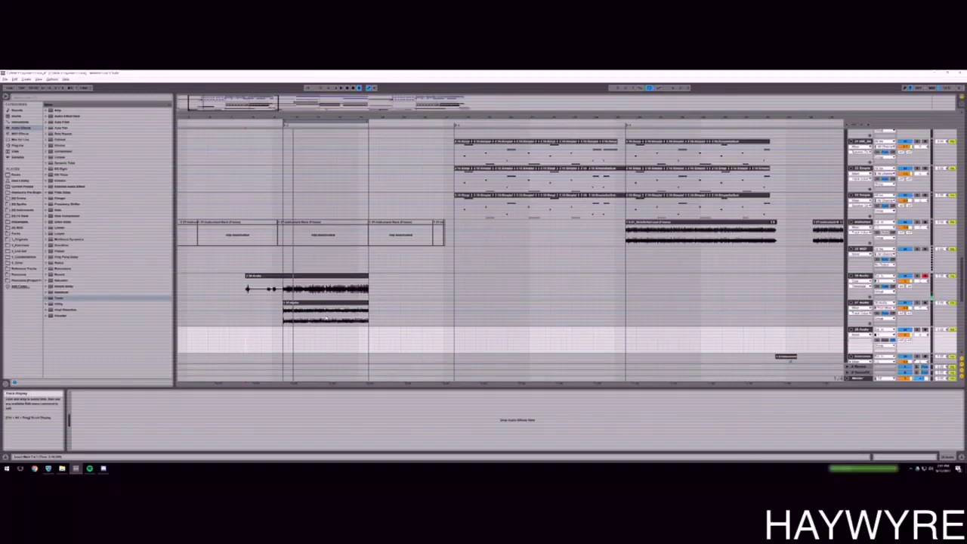
Move the processed clip down to the empty audio track and set the vacated track's input to the source audio track above.
{"action": "left_click", "coordinate": [285, 320]}
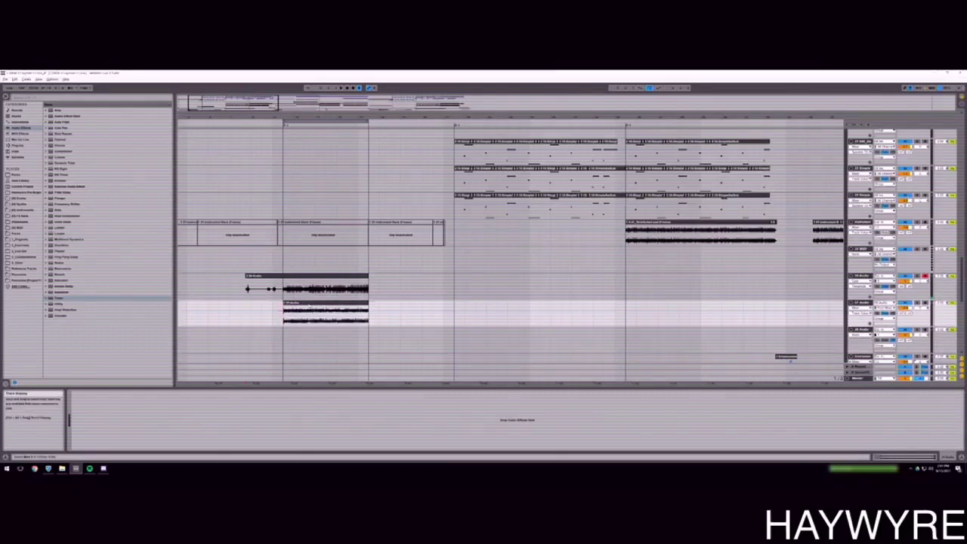
{"action": "left_click_drag", "start_coordinate": [315, 307], "coordinate": [316, 332]}
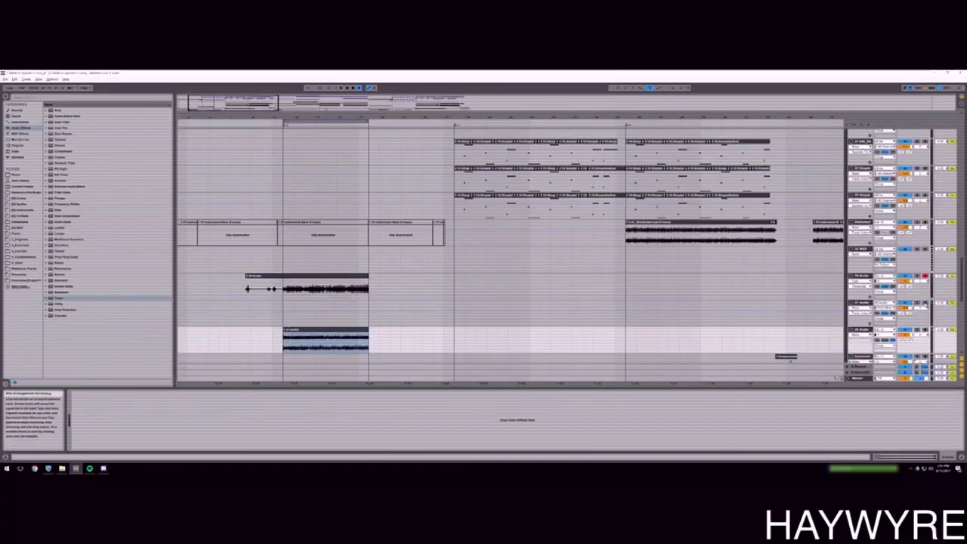
{"action": "left_click", "coordinate": [885, 303]}
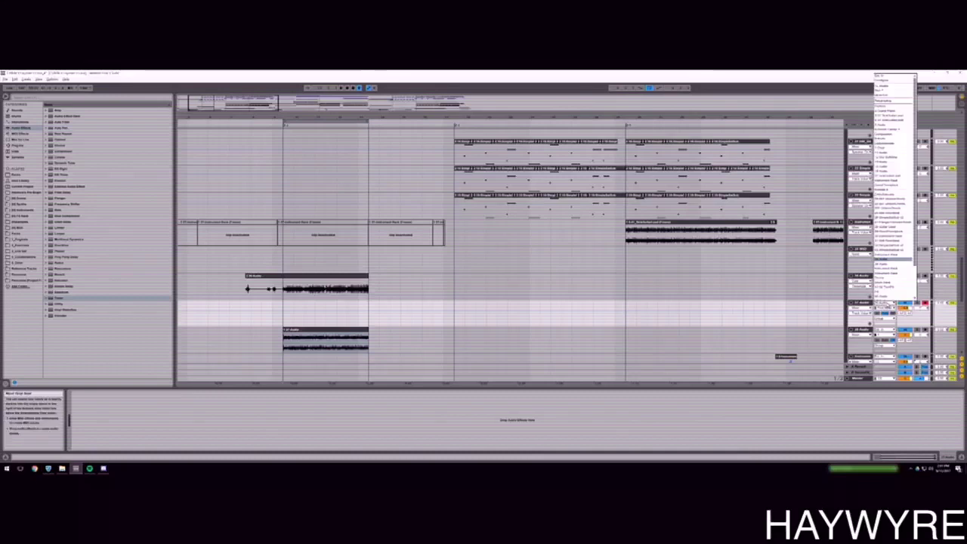
{"action": "left_click", "coordinate": [892, 260]}
Record the new take through its effects onto the middle audio track, starting from the second locator.
{"action": "left_click", "coordinate": [284, 323]}
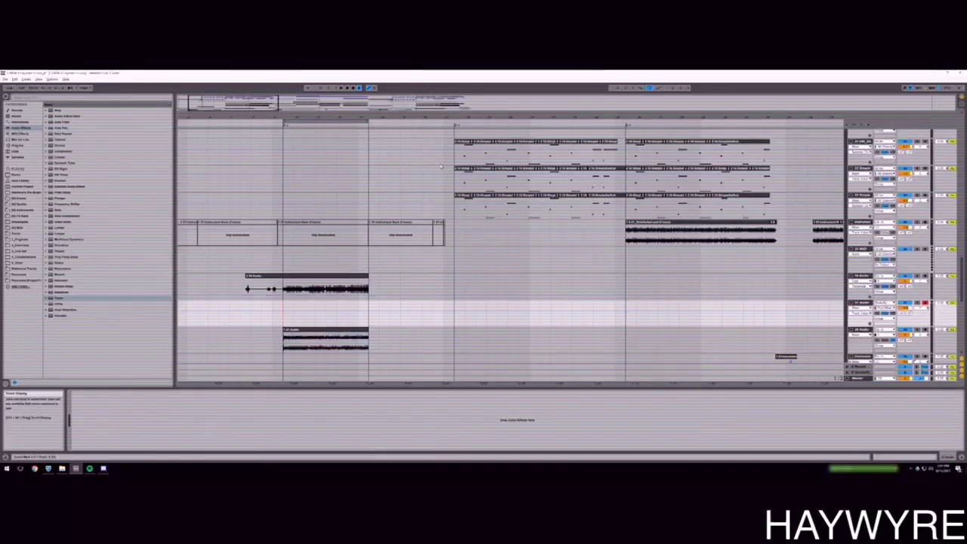
{"action": "left_click", "coordinate": [353, 88]}
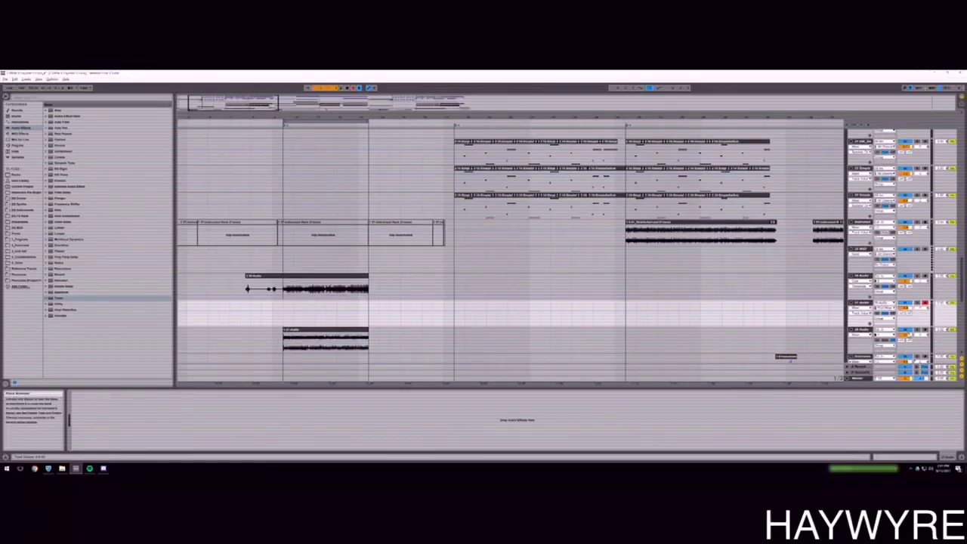
{"action": "left_click", "coordinate": [908, 335]}
{"action": "key", "text": "space"}
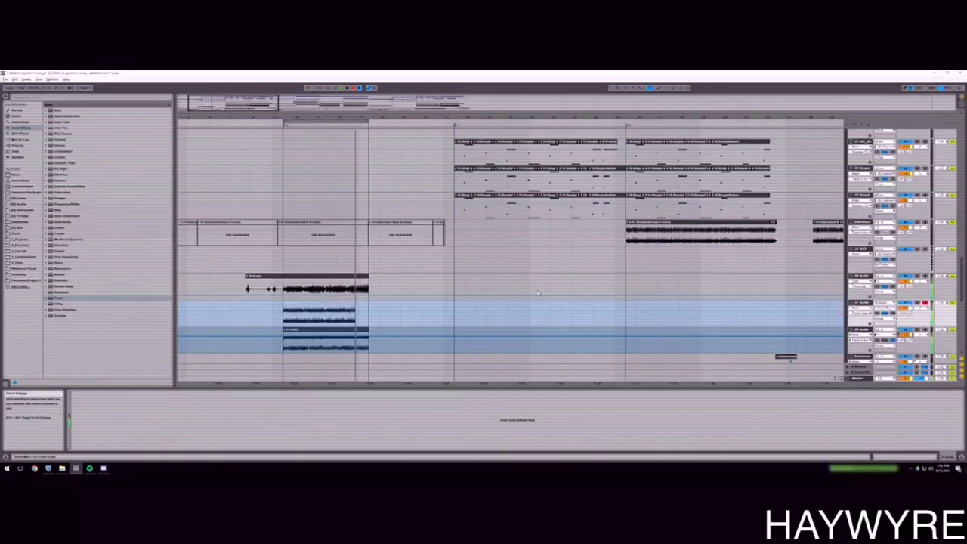
{"action": "key", "text": "space"}
Delete the source audio track holding the raw take and the Guitar Rig chain, keeping the two processed layers.
{"action": "mouse_move", "coordinate": [200, 104]}
{"action": "left_mouse_down"}
{"action": "mouse_move", "coordinate": [198, 117]}
{"action": "mouse_move", "coordinate": [190, 104]}
{"action": "left_mouse_up"}
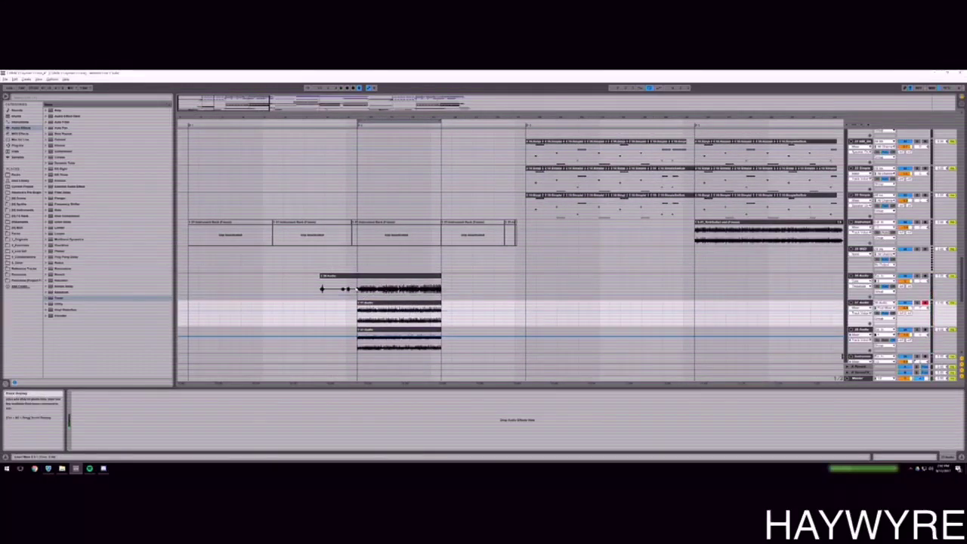
{"action": "left_click", "coordinate": [357, 288]}
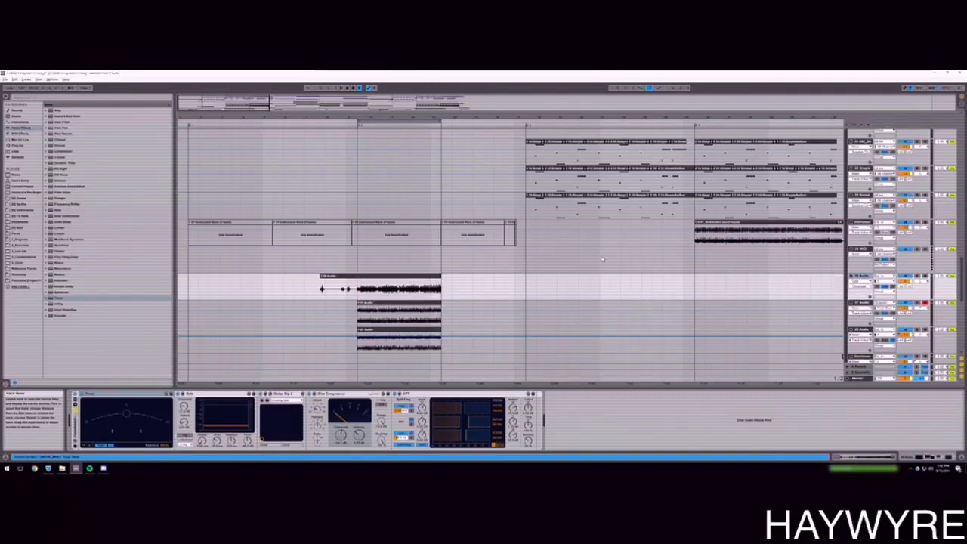
{"action": "key", "text": "Delete"}
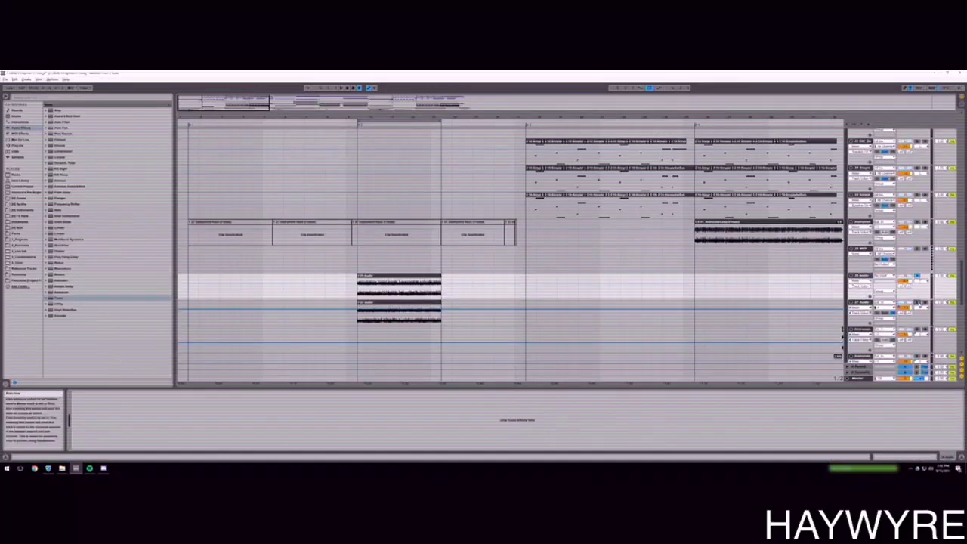
Delete the volume automation on the lower processed layer and play both layers soloed.
{"action": "right_click", "coordinate": [909, 308]}
{"action": "left_click", "coordinate": [923, 328]}
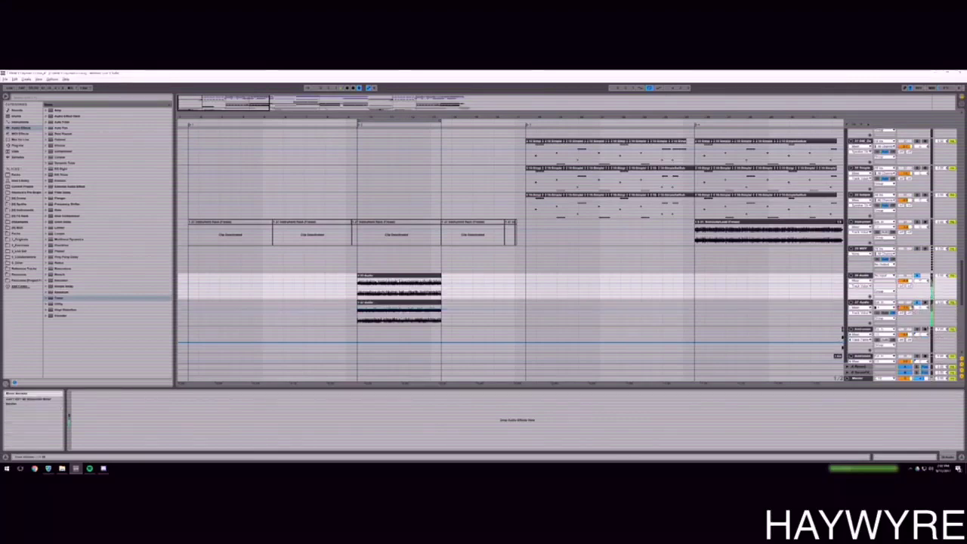
{"action": "key", "text": "space"}
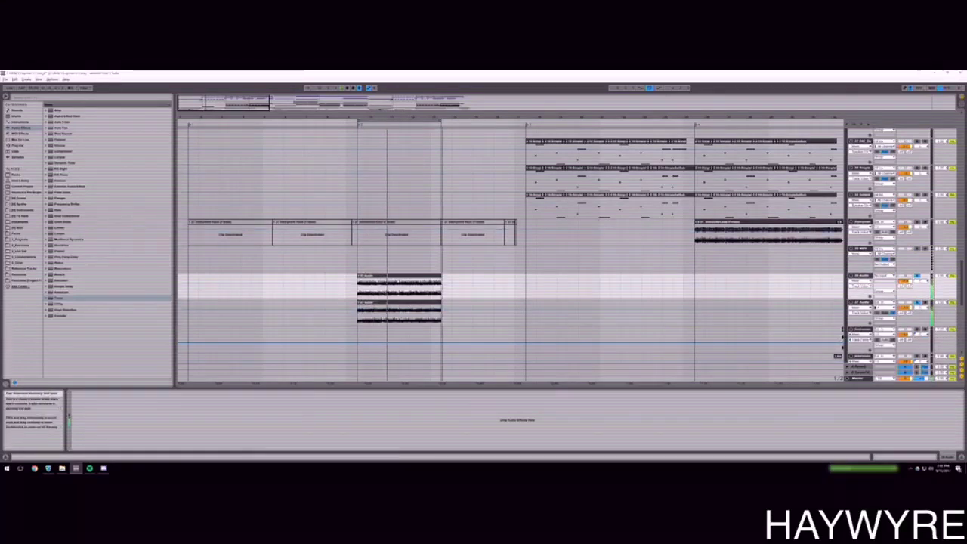
Copy both layered clips at the second locator, paste them at the first locator and play the result.
{"action": "scroll", "coordinate": [328, 302], "scroll_direction": "down", "scroll_amount": 1}
{"action": "left_click_drag", "start_coordinate": [337, 290], "coordinate": [399, 308]}
{"action": "key", "text": "ctrl+c"}
{"action": "left_click", "coordinate": [189, 293]}
{"action": "key", "text": "ctrl+v"}
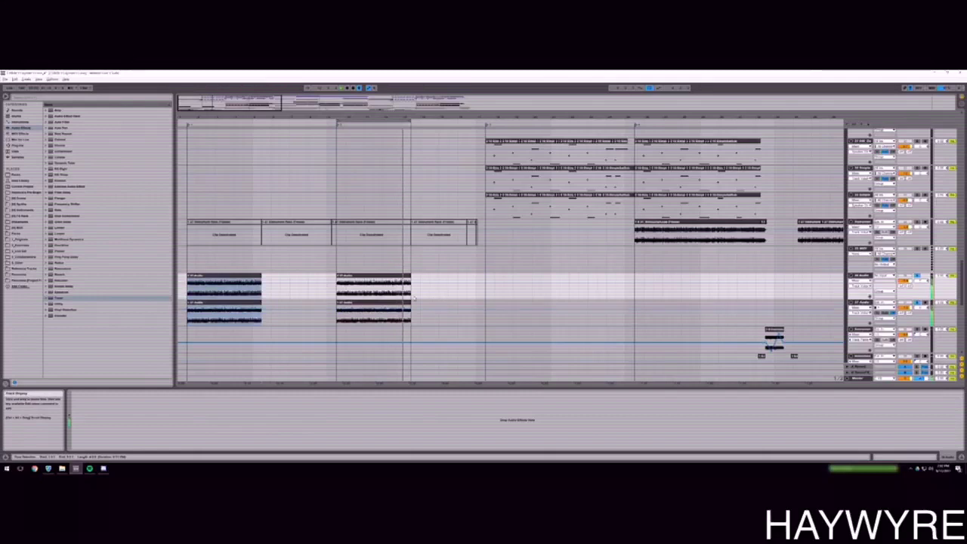
{"action": "left_click", "coordinate": [335, 289]}
{"action": "key", "text": "space"}
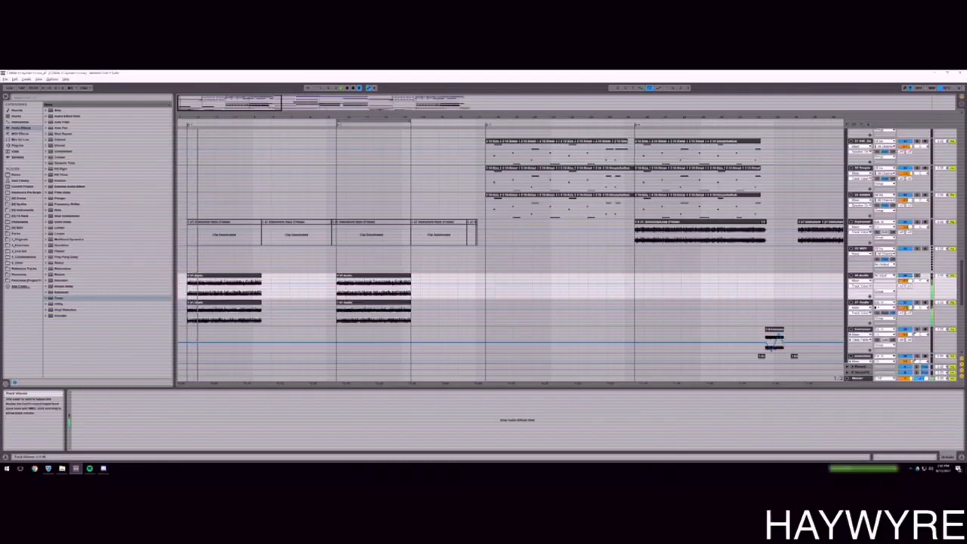
Add the FabFilter Pro-Q 2 plug-in to the lower processed audio layer's track.
{"action": "left_click", "coordinate": [859, 322]}
{"action": "left_click", "coordinate": [17, 145]}
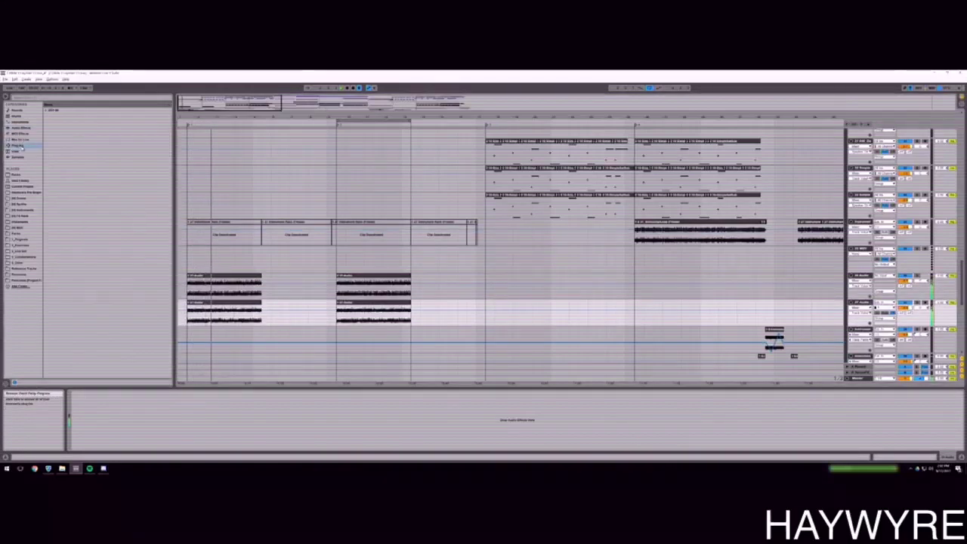
{"action": "left_click", "coordinate": [47, 110]}
{"action": "left_click", "coordinate": [75, 226]}
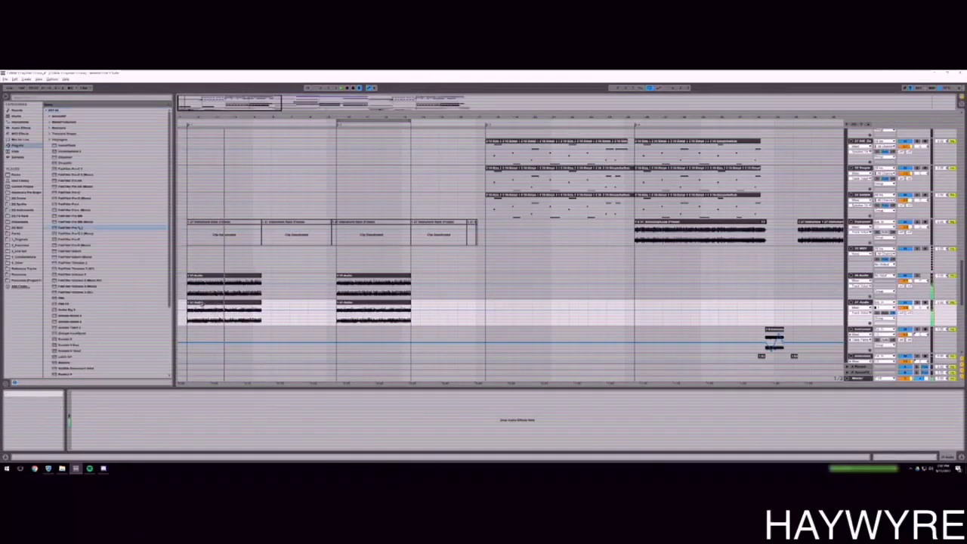
{"action": "left_click_drag", "start_coordinate": [79, 227], "coordinate": [222, 318]}
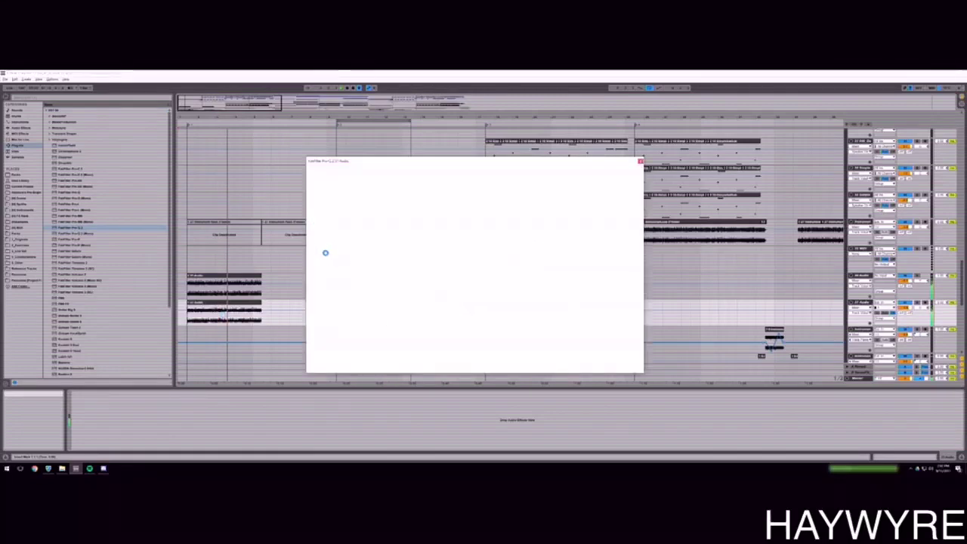
Create a low cut in the EQ and add a shallow dip in the low mids.
{"action": "left_click_drag", "start_coordinate": [326, 247], "coordinate": [352, 245]}
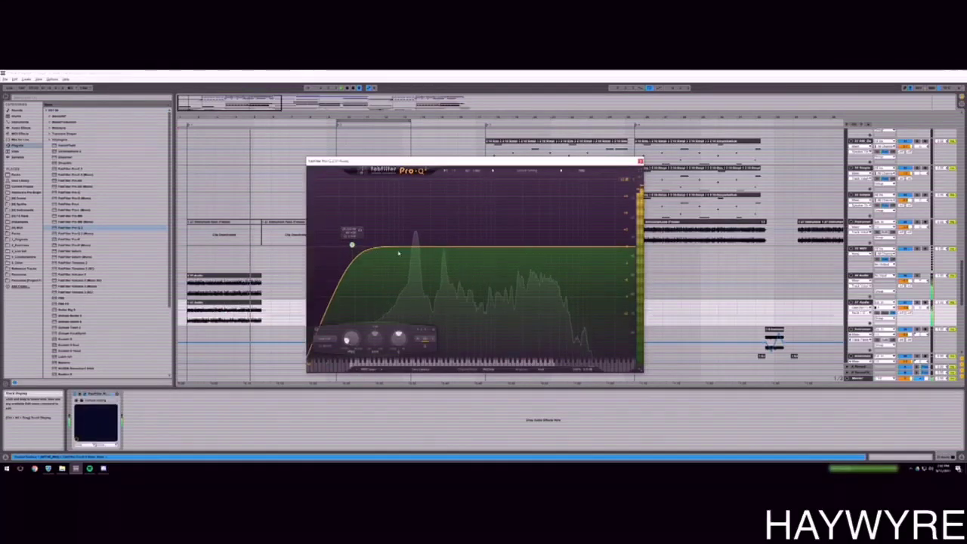
{"action": "left_click_drag", "start_coordinate": [422, 247], "coordinate": [428, 262]}
{"action": "left_click_drag", "start_coordinate": [352, 245], "coordinate": [356, 254]}
Duplicate both layered clips from the first locator to fill the gap before the second, and raise the EQ's low-cut frequency during playback.
{"action": "left_click_drag", "start_coordinate": [189, 284], "coordinate": [273, 309]}
{"action": "key", "text": "space"}
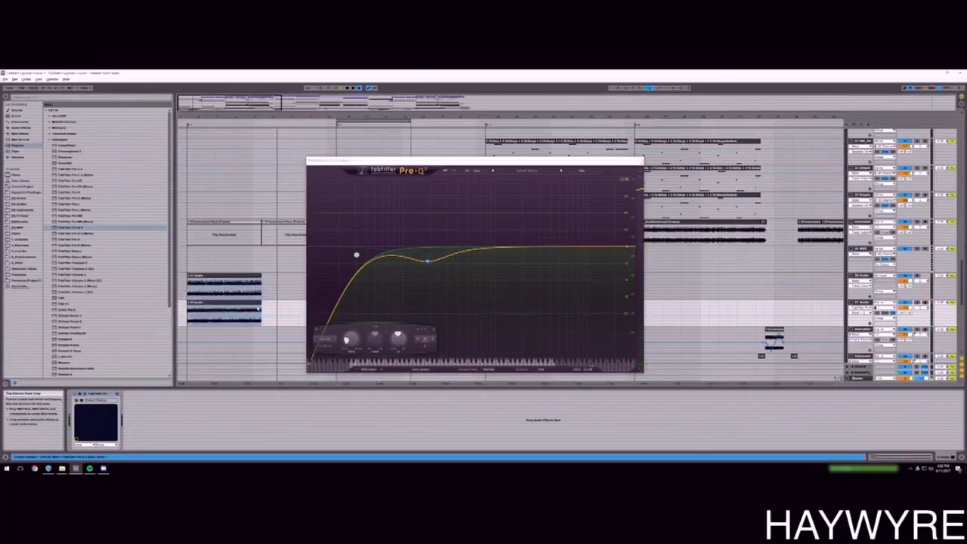
{"action": "left_click_drag", "start_coordinate": [358, 252], "coordinate": [366, 268]}
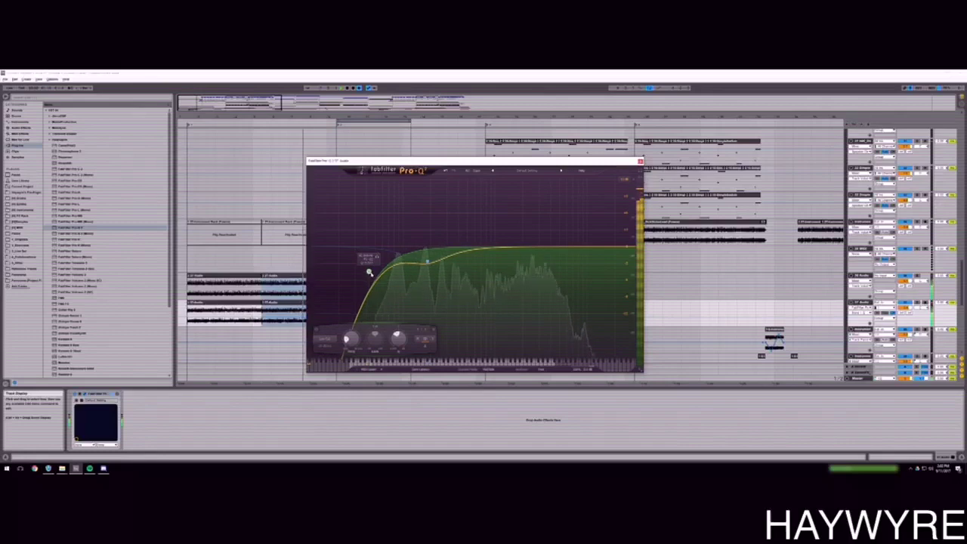
{"action": "left_click", "coordinate": [639, 161]}
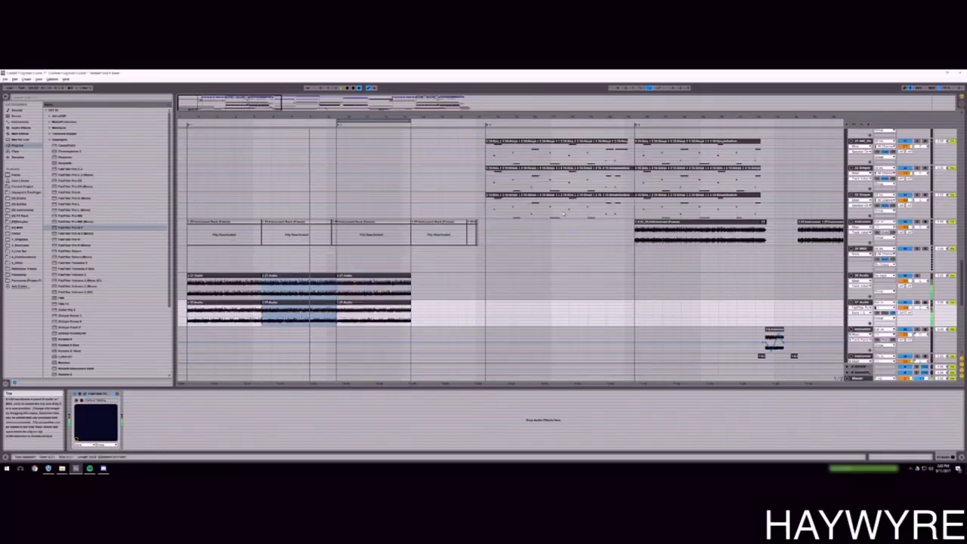
Play through the layered intro and examine the other tracks' parts and the blue vocal audio track's effect chain.
{"action": "left_click", "coordinate": [258, 293]}
{"action": "left_click", "coordinate": [338, 307]}
{"action": "scroll", "coordinate": [460, 316], "scroll_direction": "up", "scroll_amount": 1}
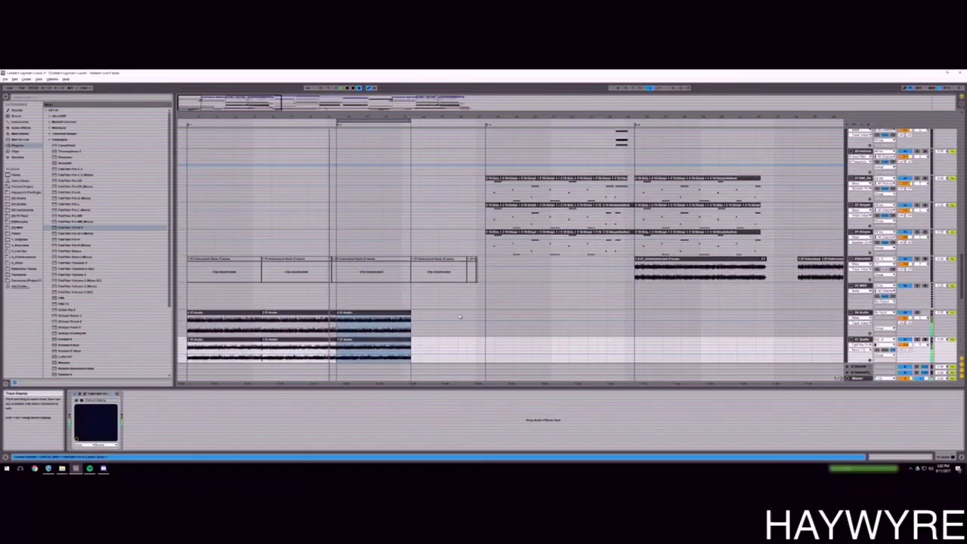
{"action": "scroll", "coordinate": [462, 314], "scroll_direction": "up", "scroll_amount": 4}
{"action": "scroll", "coordinate": [461, 314], "scroll_direction": "down", "scroll_amount": 5}
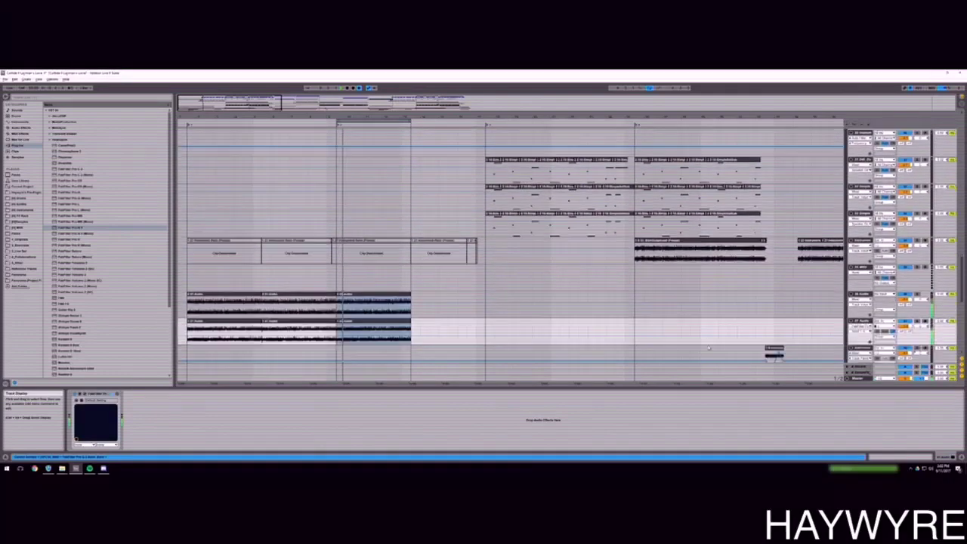
{"action": "left_click", "coordinate": [890, 305]}
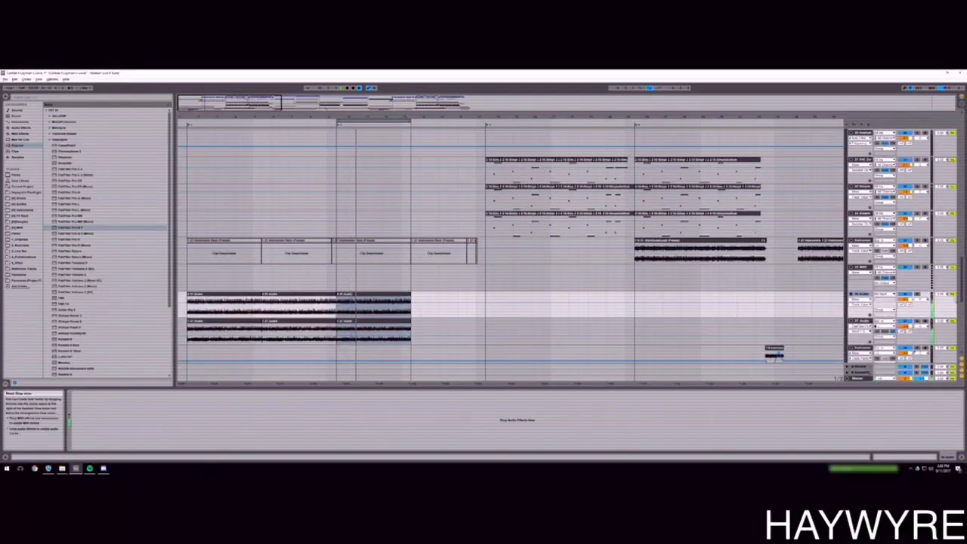
{"action": "left_click_drag", "start_coordinate": [961, 288], "coordinate": [954, 203]}
{"action": "scroll", "coordinate": [510, 254], "scroll_direction": "down", "scroll_amount": 3}
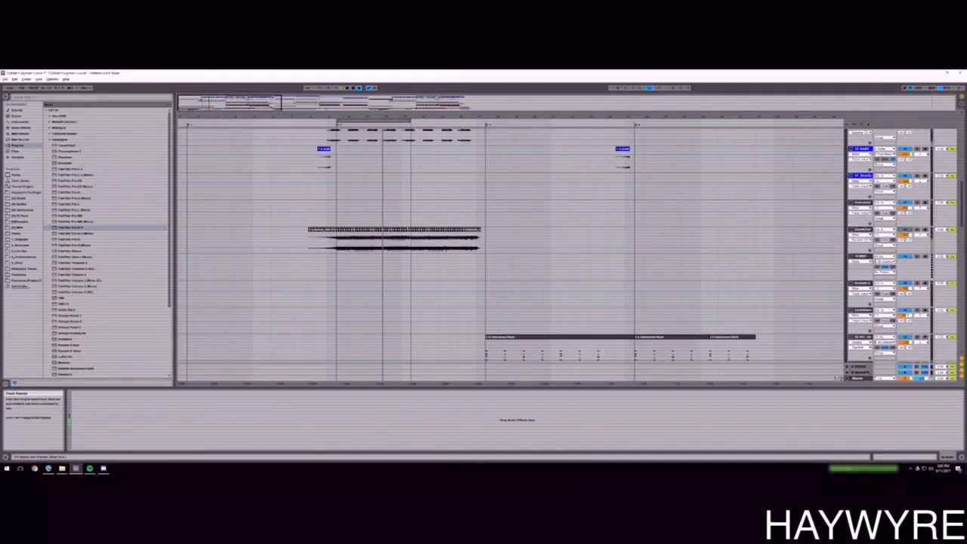
{"action": "scroll", "coordinate": [386, 299], "scroll_direction": "up", "scroll_amount": 3}
{"action": "scroll", "coordinate": [386, 300], "scroll_direction": "up", "scroll_amount": 8}
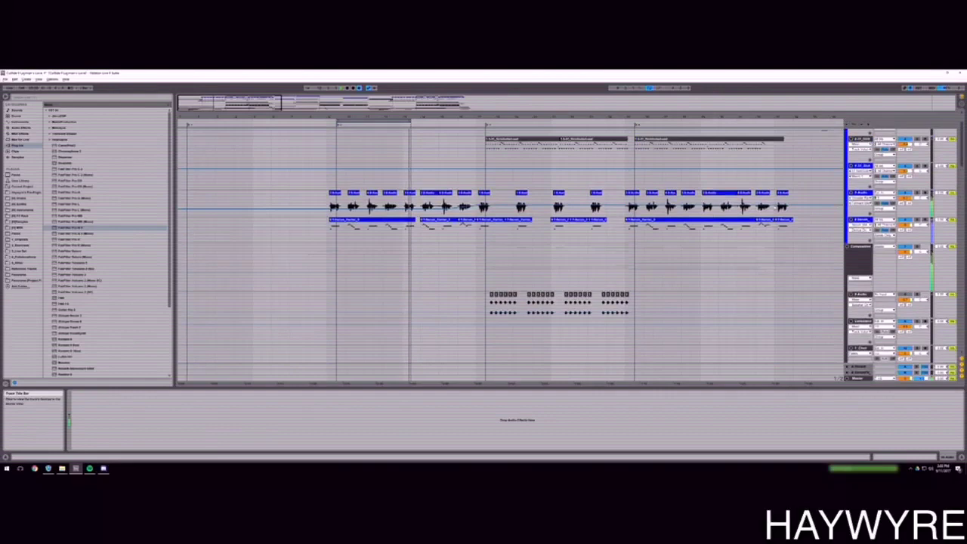
{"action": "left_click", "coordinate": [847, 203]}
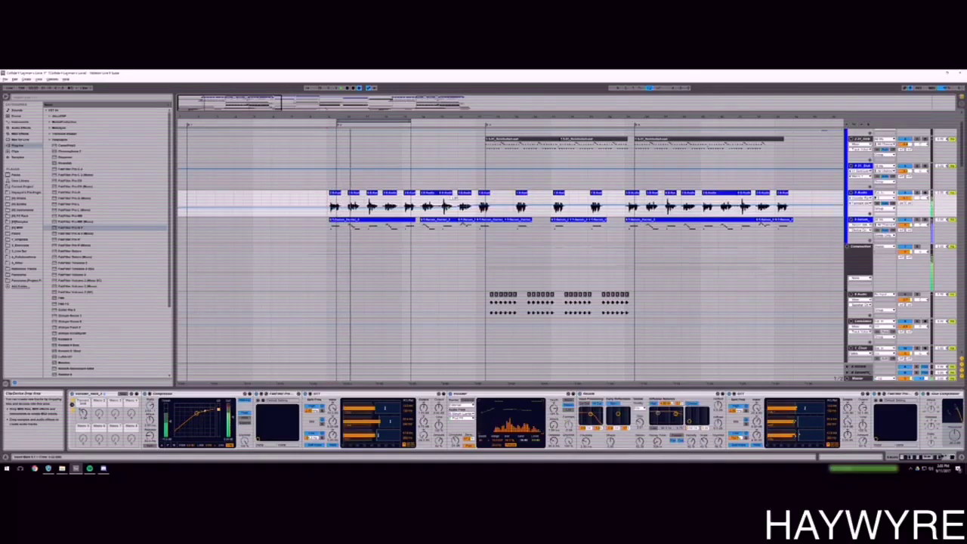
{"action": "left_click_drag", "start_coordinate": [218, 115], "coordinate": [219, 107]}
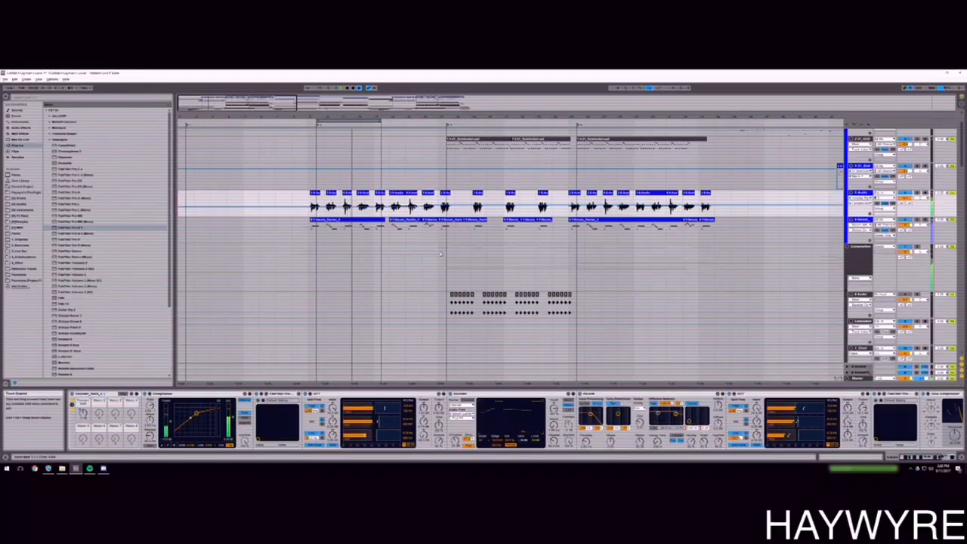
{"action": "scroll", "coordinate": [372, 280], "scroll_direction": "down", "scroll_amount": 11}
{"action": "scroll", "coordinate": [462, 284], "scroll_direction": "up", "scroll_amount": 10}
{"action": "scroll", "coordinate": [465, 284], "scroll_direction": "up", "scroll_amount": 4}
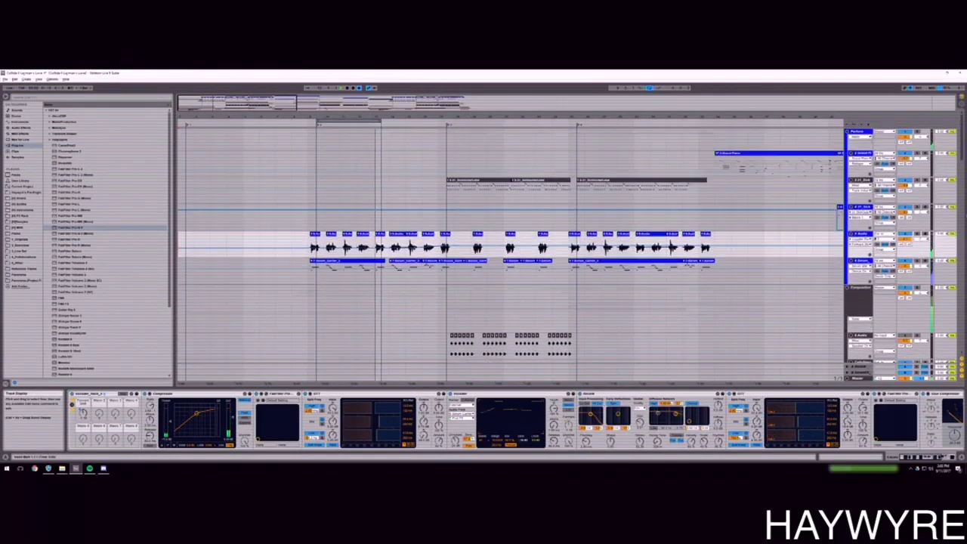
Duplicate the two layered clips at the second locator so both layers extend to the third locator.
{"action": "scroll", "coordinate": [953, 235], "scroll_direction": "down", "scroll_amount": 5}
{"action": "scroll", "coordinate": [954, 235], "scroll_direction": "down", "scroll_amount": 10}
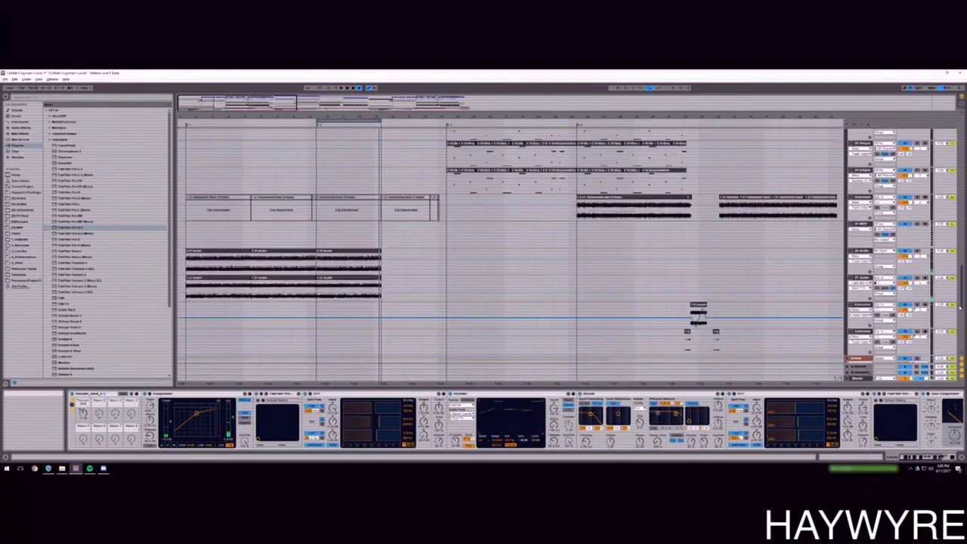
{"action": "left_click_drag", "start_coordinate": [319, 206], "coordinate": [377, 232]}
{"action": "key", "text": "ctrl+d"}
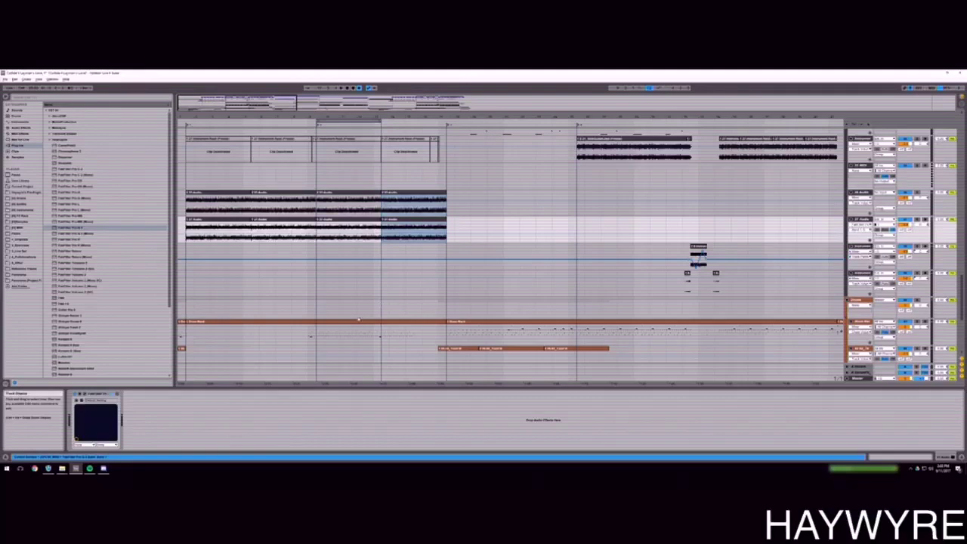
Consolidate the drum rack clips before the third locator into one clip and open its notes for editing.
{"action": "left_click", "coordinate": [309, 337]}
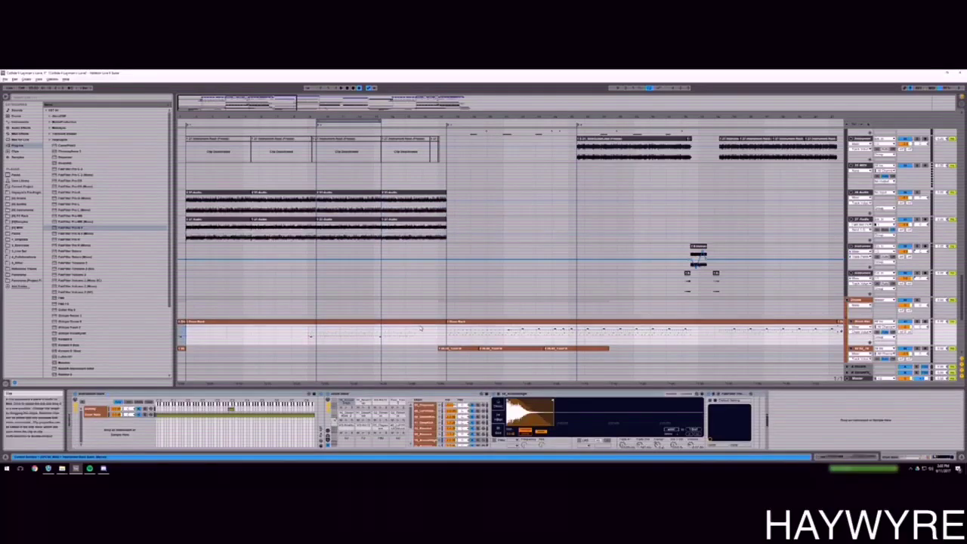
{"action": "left_click", "coordinate": [182, 322]}
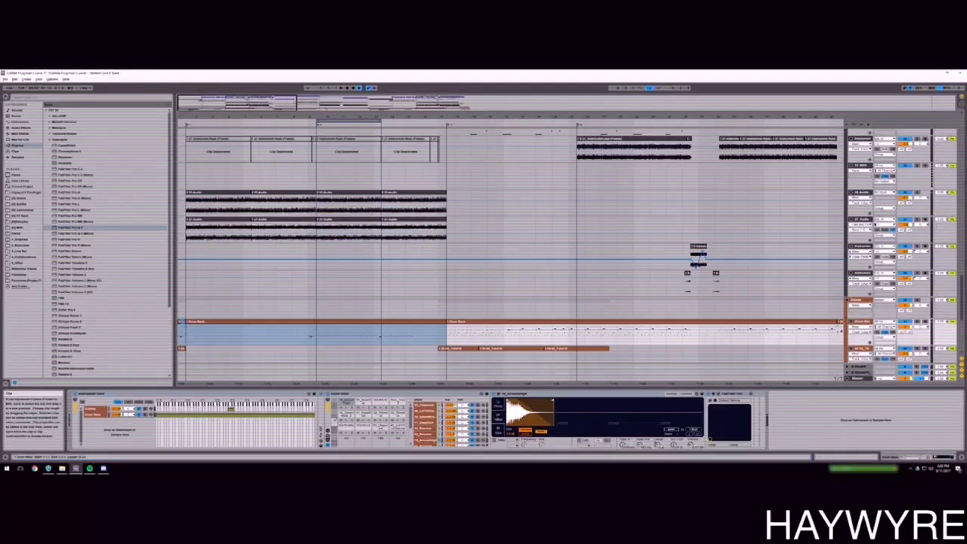
{"action": "double_click", "coordinate": [186, 322]}
{"action": "left_click", "coordinate": [235, 385]}
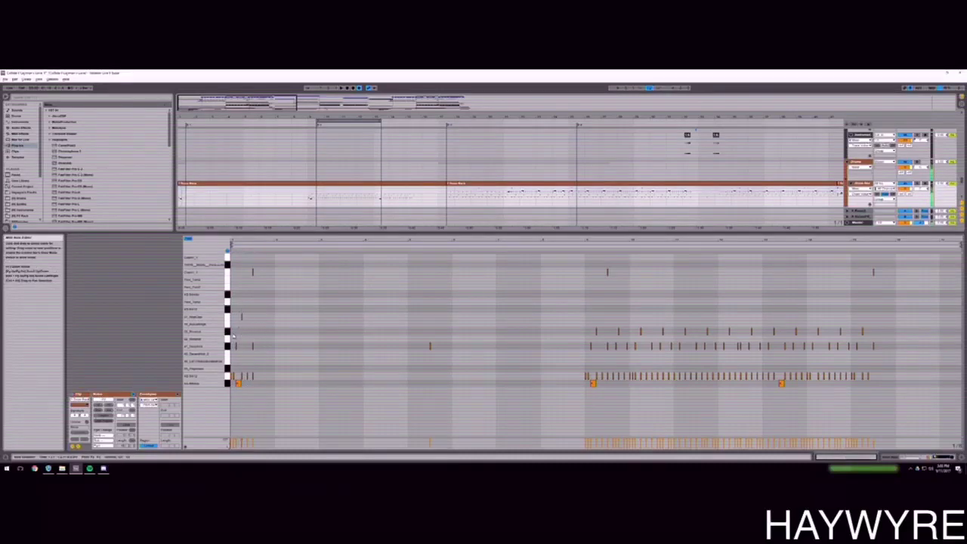
Move the row of repeated hits in the drum clip's later section up two drum rows during playback and return to the device view.
{"action": "key", "text": "space"}
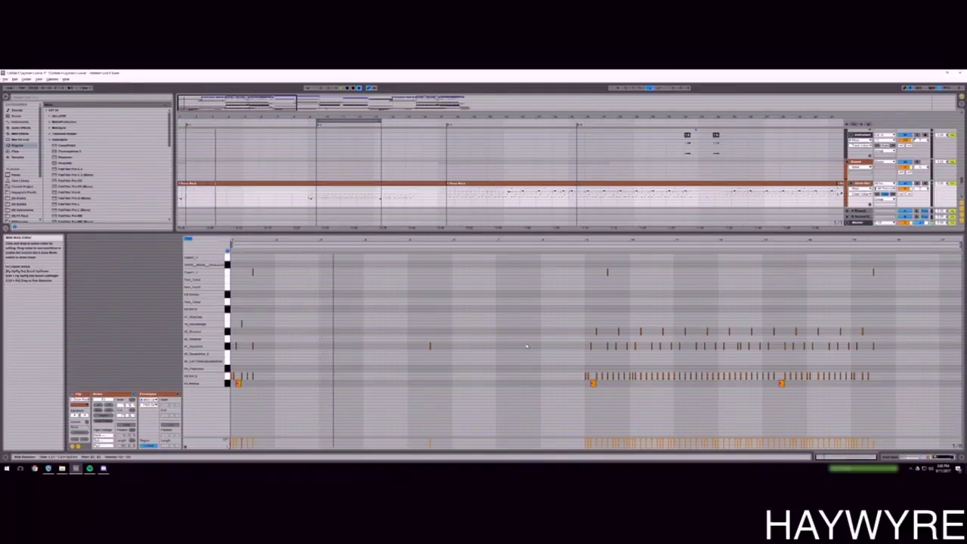
{"action": "left_click_drag", "start_coordinate": [580, 335], "coordinate": [888, 333]}
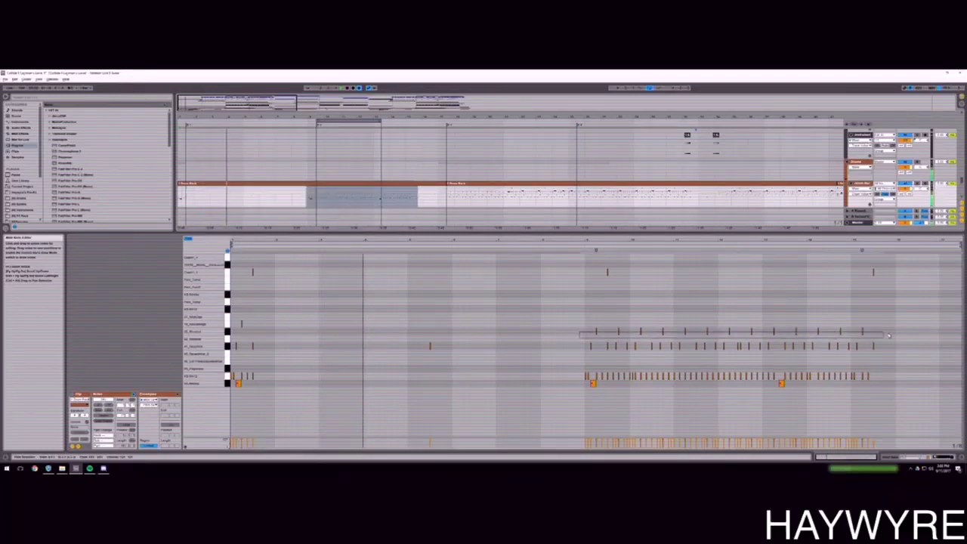
{"action": "key", "text": "Up"}
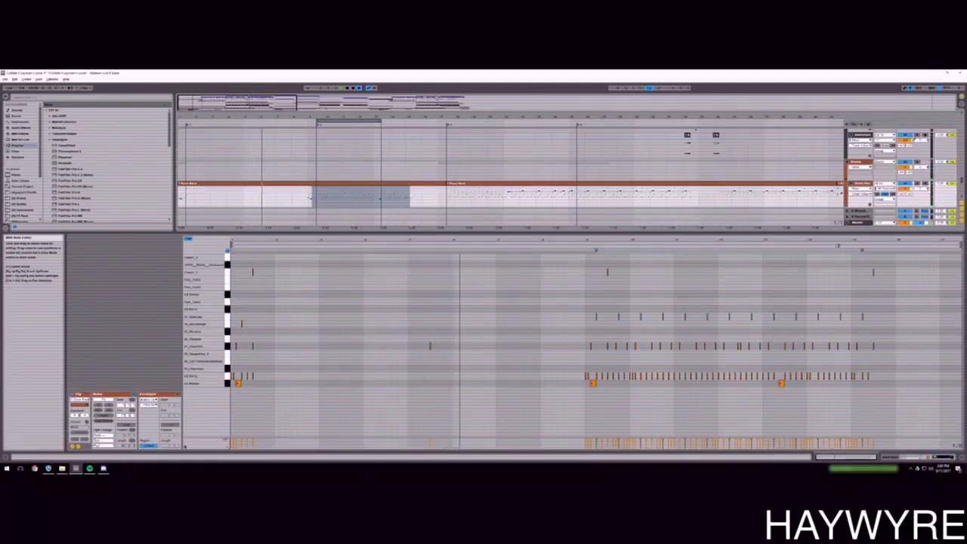
{"action": "left_click", "coordinate": [910, 456]}
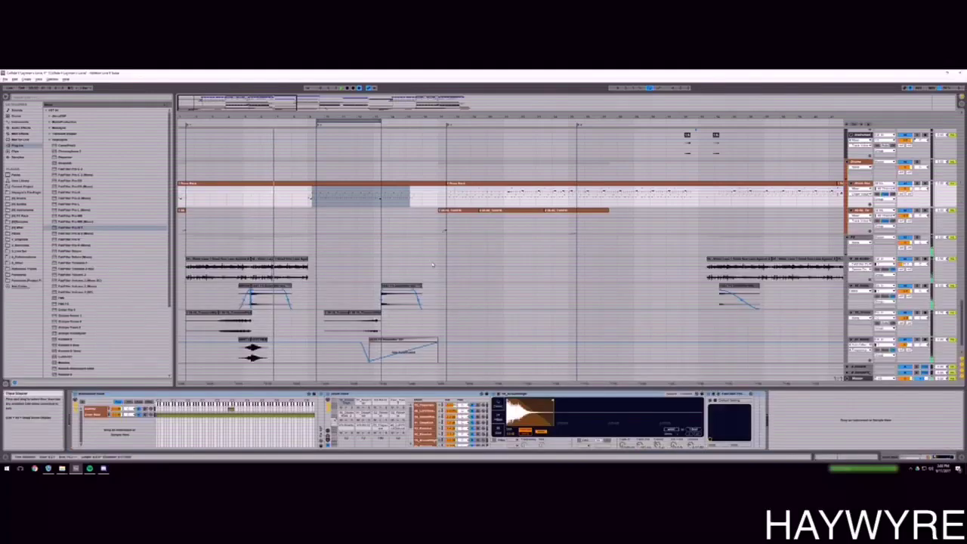
Split the drum rack clip just before the second locator, making the section up to the third locator its own clip.
{"action": "scroll", "coordinate": [227, 227], "scroll_direction": "up", "scroll_amount": 8}
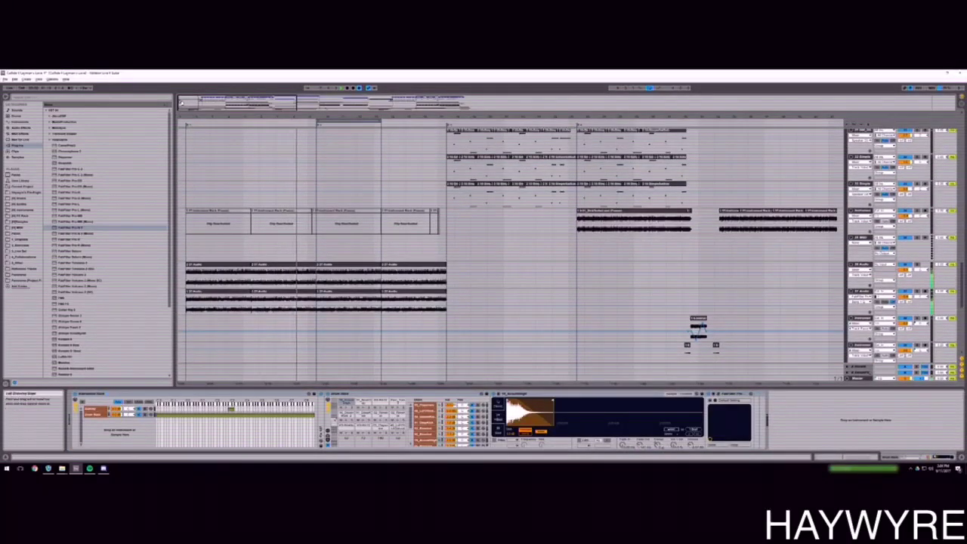
{"action": "scroll", "coordinate": [330, 242], "scroll_direction": "up", "scroll_amount": 4}
{"action": "scroll", "coordinate": [329, 242], "scroll_direction": "down", "scroll_amount": 1}
{"action": "scroll", "coordinate": [329, 242], "scroll_direction": "up", "scroll_amount": 3}
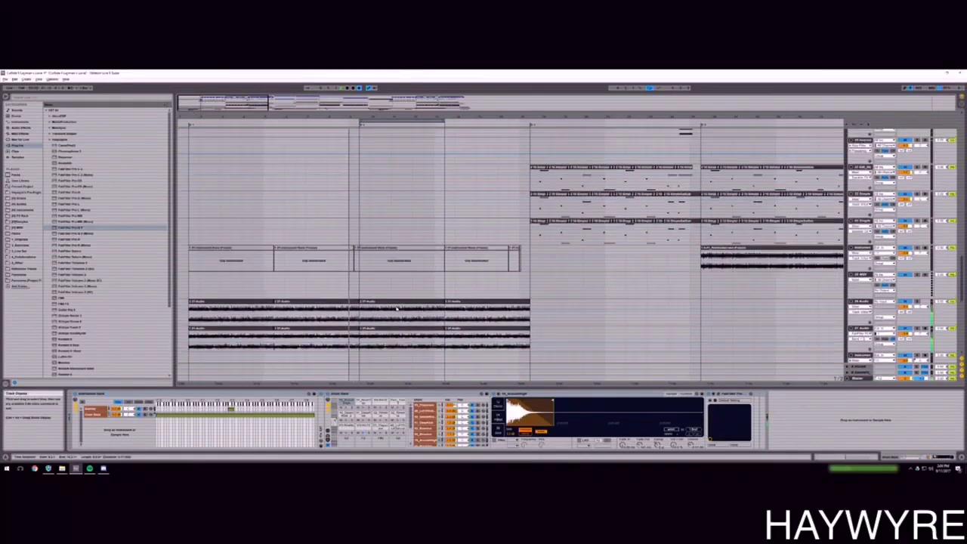
{"action": "scroll", "coordinate": [396, 309], "scroll_direction": "down", "scroll_amount": 5}
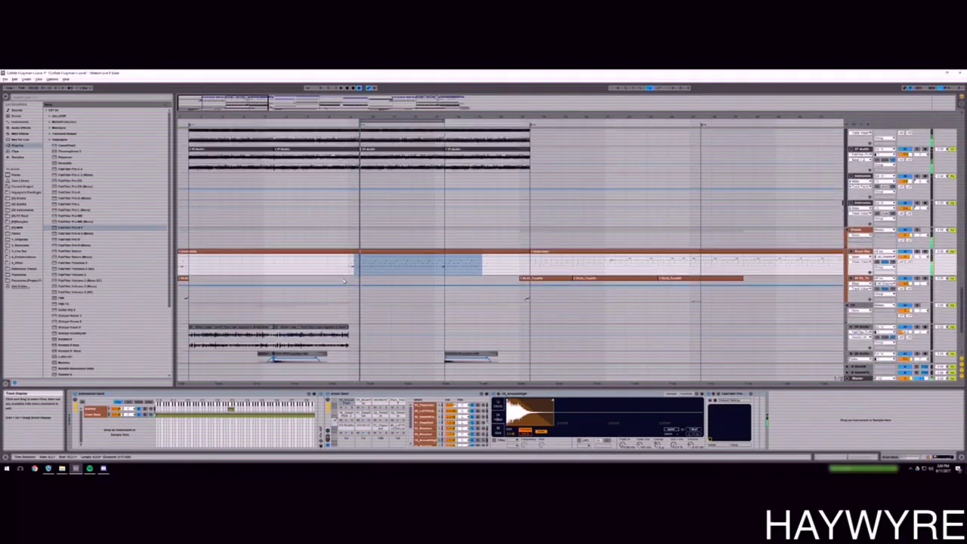
{"action": "left_click_drag", "start_coordinate": [531, 273], "coordinate": [144, 260]}
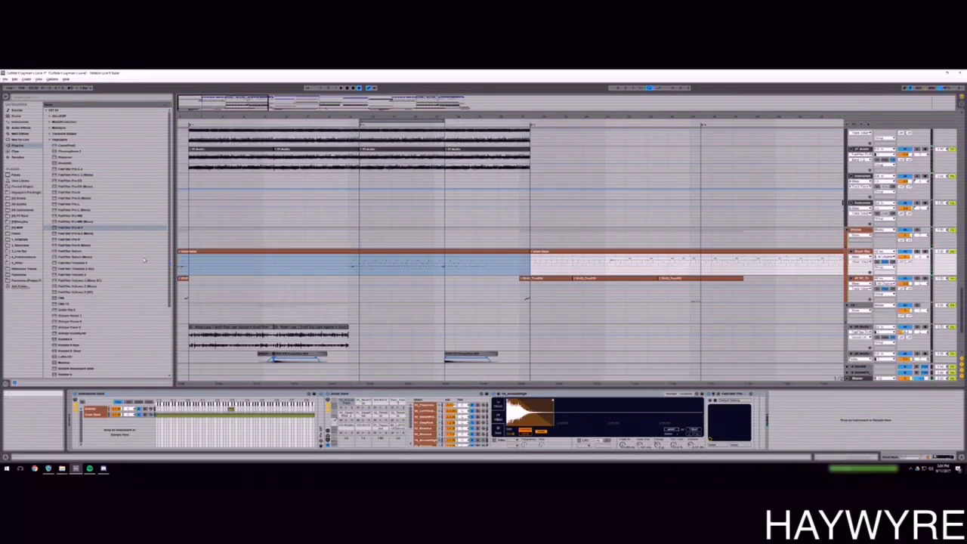
{"action": "left_click", "coordinate": [350, 268]}
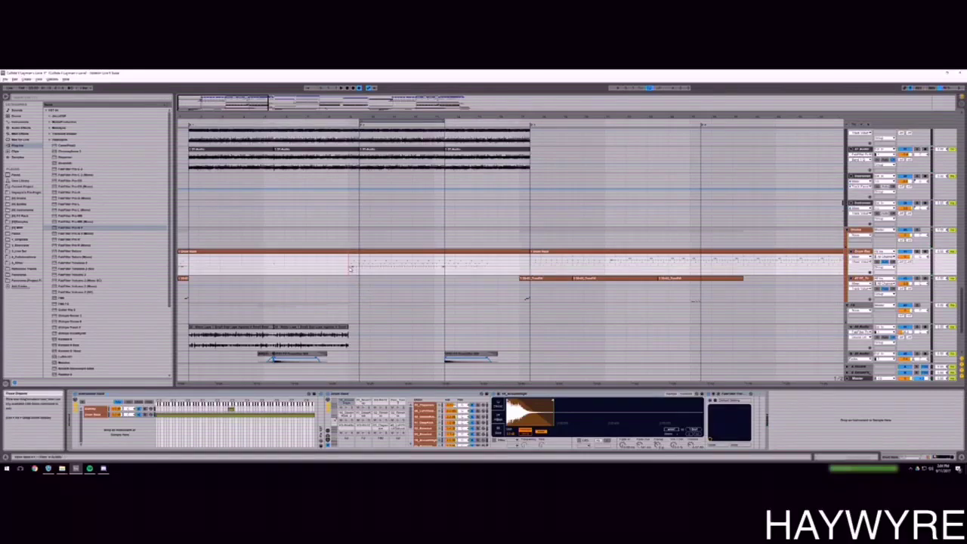
{"action": "left_click_drag", "start_coordinate": [529, 266], "coordinate": [346, 268]}
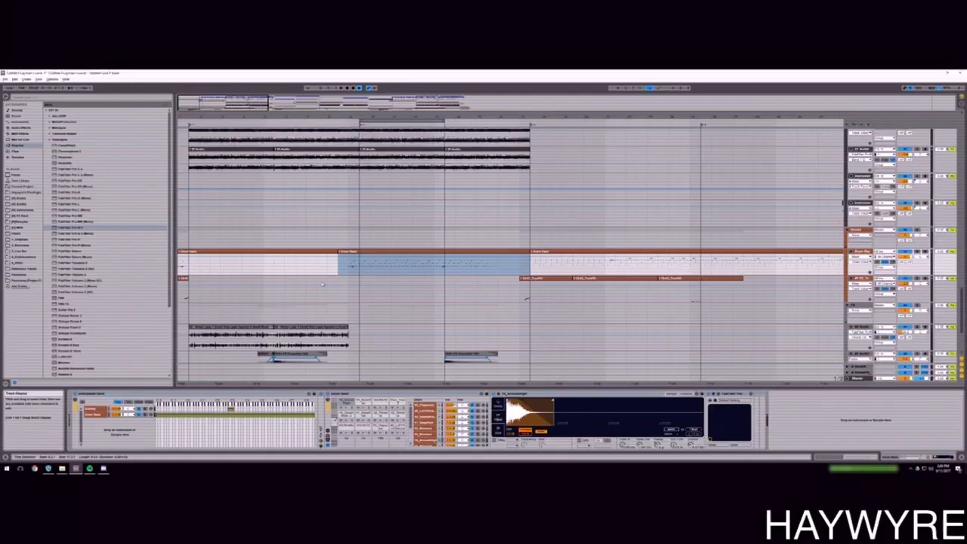
{"action": "left_click", "coordinate": [352, 269]}
Audition one-shot samples in the drum library's second subfolder to find a replacement hit for the intro drums.
{"action": "left_click", "coordinate": [20, 200]}
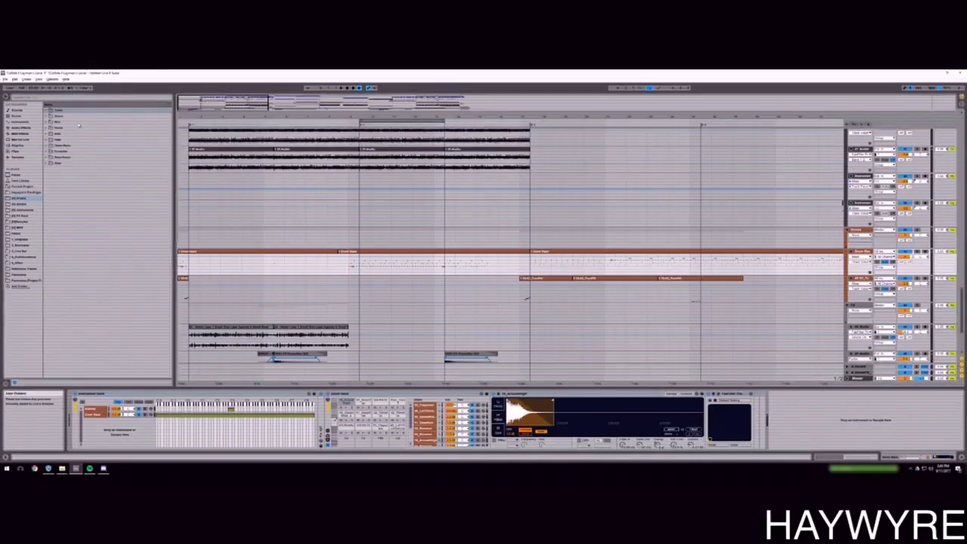
{"action": "left_click", "coordinate": [46, 116]}
{"action": "left_click", "coordinate": [67, 123]}
{"action": "key", "text": "Down"}
{"action": "key", "text": "Down"}
{"action": "key", "text": "Down"}
{"action": "key", "text": "Down"}
{"action": "key", "text": "Down"}
{"action": "key", "text": "Down"}
{"action": "key", "text": "Down"}
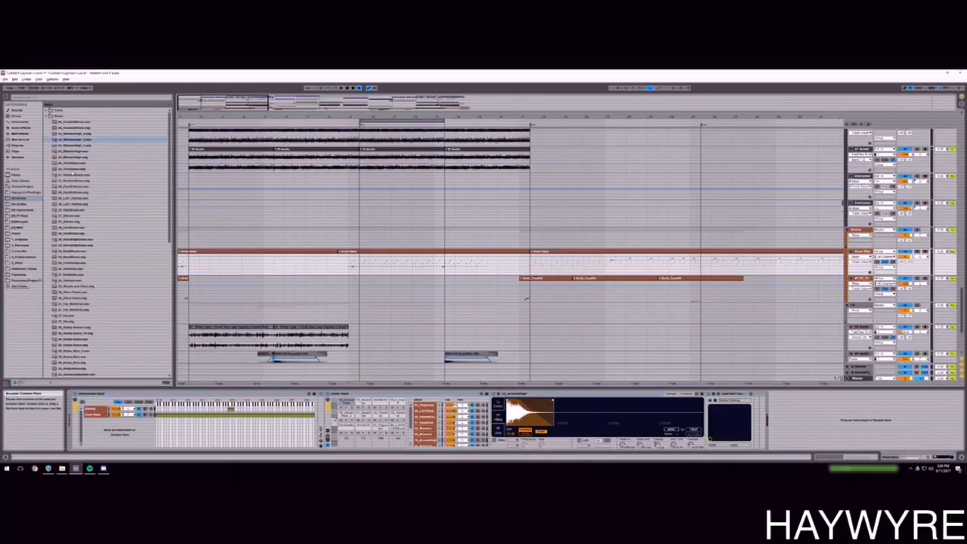
{"action": "key", "text": "Down"}
{"action": "key", "text": "Down"}
{"action": "key", "text": "Down"}
{"action": "key", "text": "Down"}
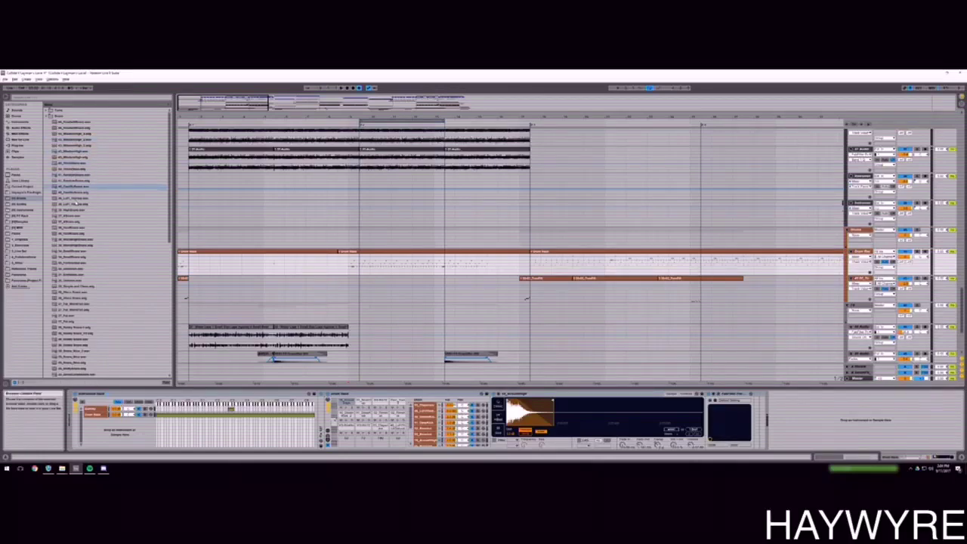
{"action": "key", "text": "Down"}
{"action": "key", "text": "Down"}
{"action": "key", "text": "Down"}
{"action": "key", "text": "Down"}
{"action": "key", "text": "Down"}
{"action": "key", "text": "Down"}
{"action": "key", "text": "Down"}
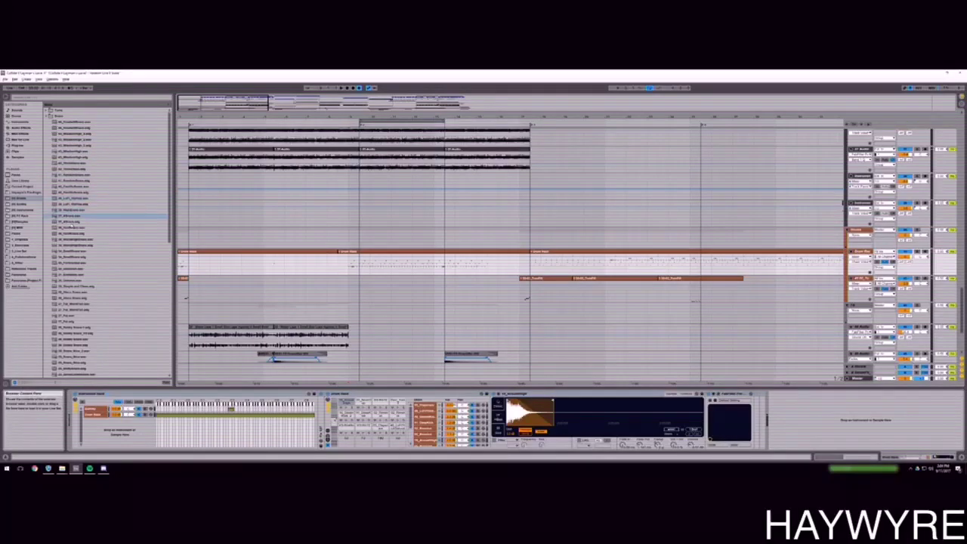
{"action": "left_click", "coordinate": [70, 205]}
{"action": "left_click", "coordinate": [69, 210]}
{"action": "left_click", "coordinate": [72, 239]}
{"action": "left_click", "coordinate": [73, 251]}
{"action": "left_click", "coordinate": [74, 263]}
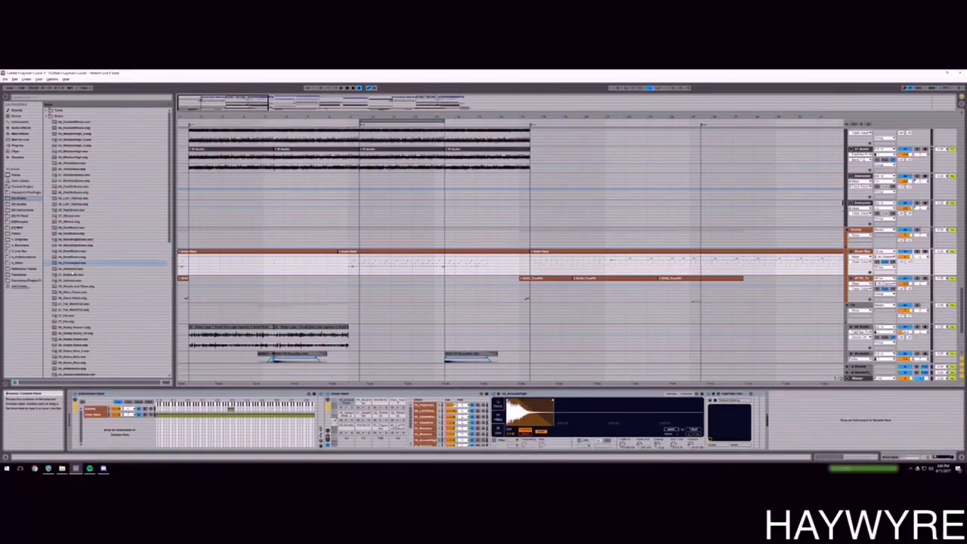
{"action": "left_click", "coordinate": [73, 269]}
{"action": "left_click", "coordinate": [74, 274]}
{"action": "left_click", "coordinate": [73, 280]}
{"action": "left_click", "coordinate": [73, 293]}
{"action": "left_click", "coordinate": [72, 304]}
{"action": "left_click", "coordinate": [68, 316]}
{"action": "left_click", "coordinate": [71, 339]}
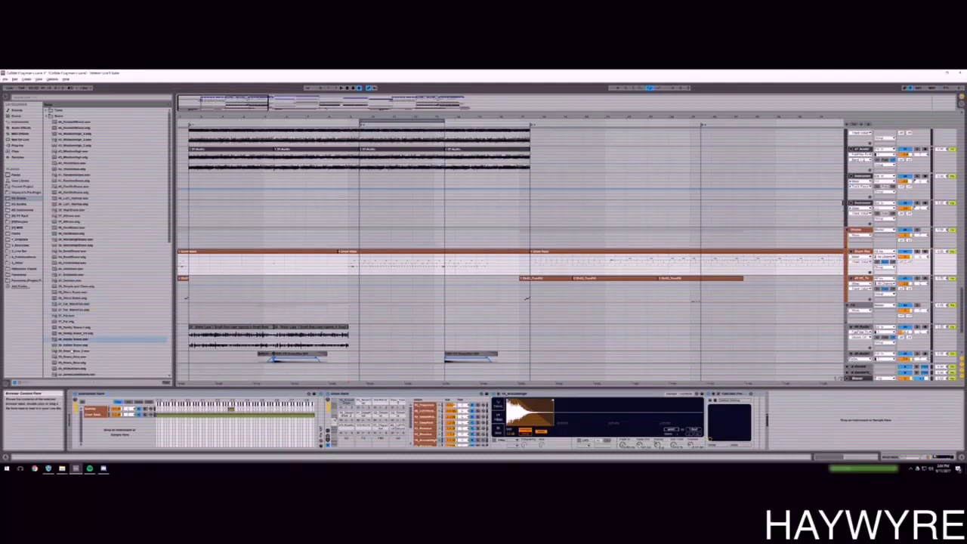
{"action": "left_click", "coordinate": [73, 356]}
{"action": "left_click", "coordinate": [72, 163]}
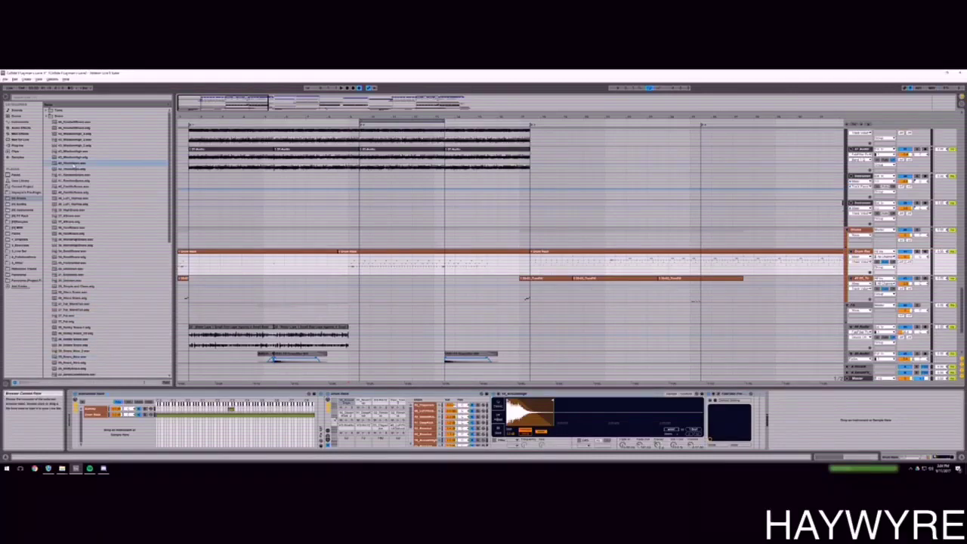
{"action": "left_click", "coordinate": [75, 152]}
{"action": "left_click", "coordinate": [77, 140]}
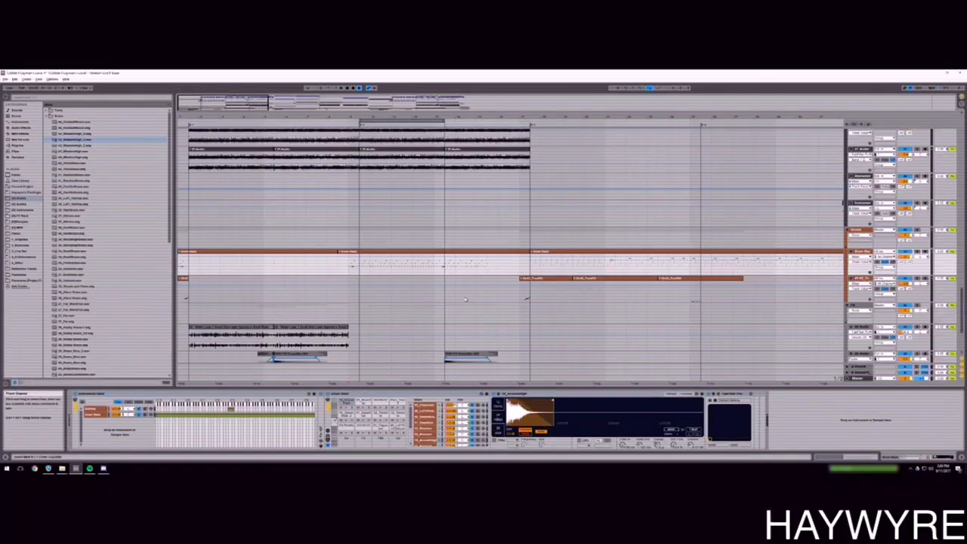
Check the early hit in the first drum rack clip's notes and load the chosen sample onto an empty drum rack pad.
{"action": "left_click", "coordinate": [367, 255]}
{"action": "double_click", "coordinate": [302, 252]}
{"action": "double_click", "coordinate": [241, 324]}
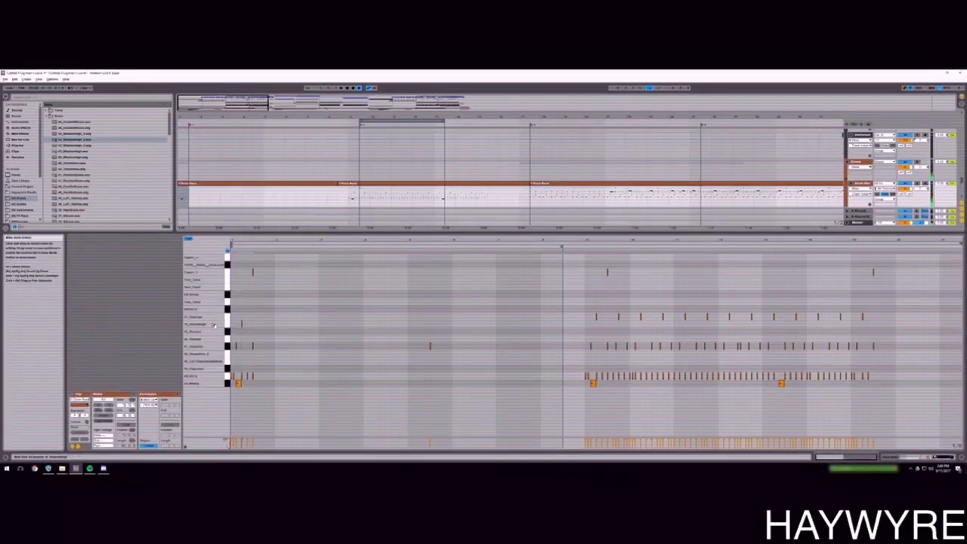
{"action": "left_click", "coordinate": [913, 456]}
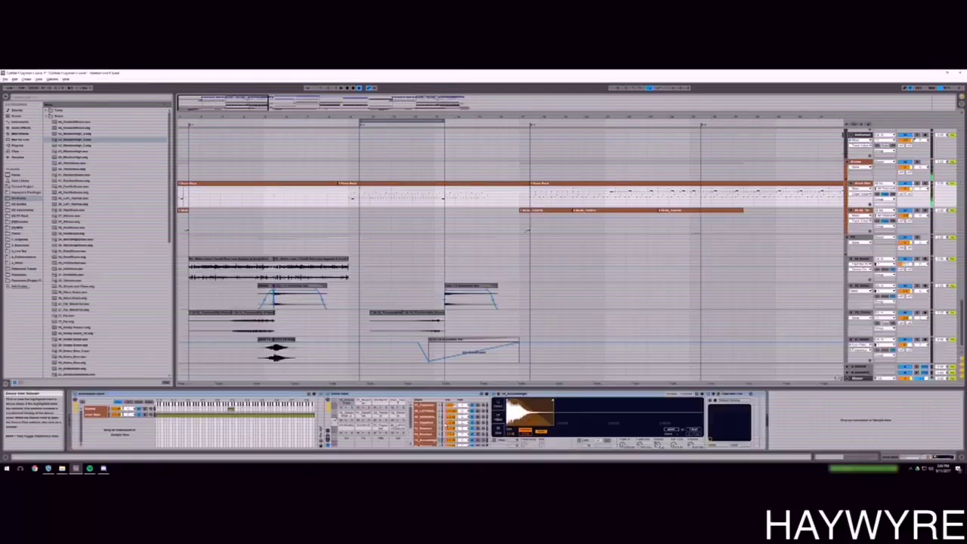
{"action": "left_click", "coordinate": [399, 442]}
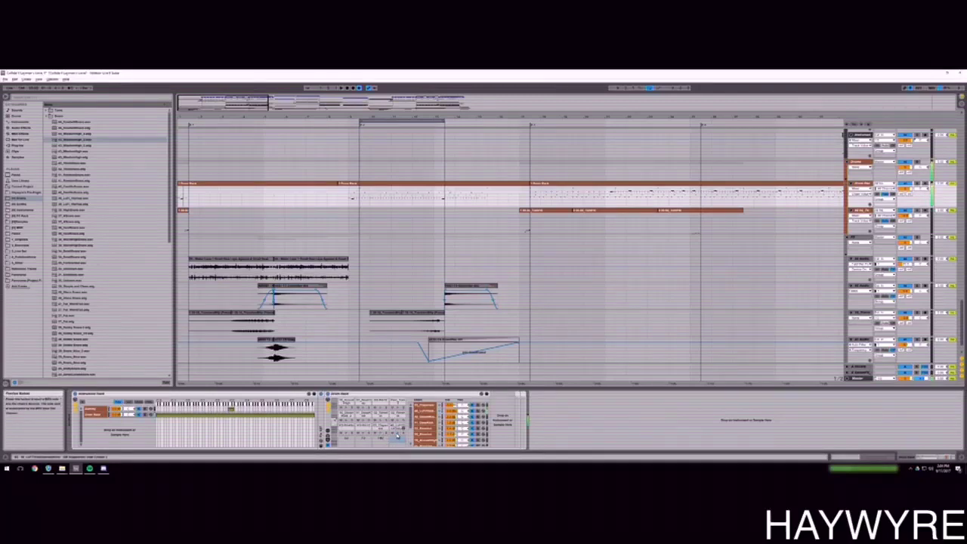
{"action": "left_click_drag", "start_coordinate": [86, 140], "coordinate": [395, 441]}
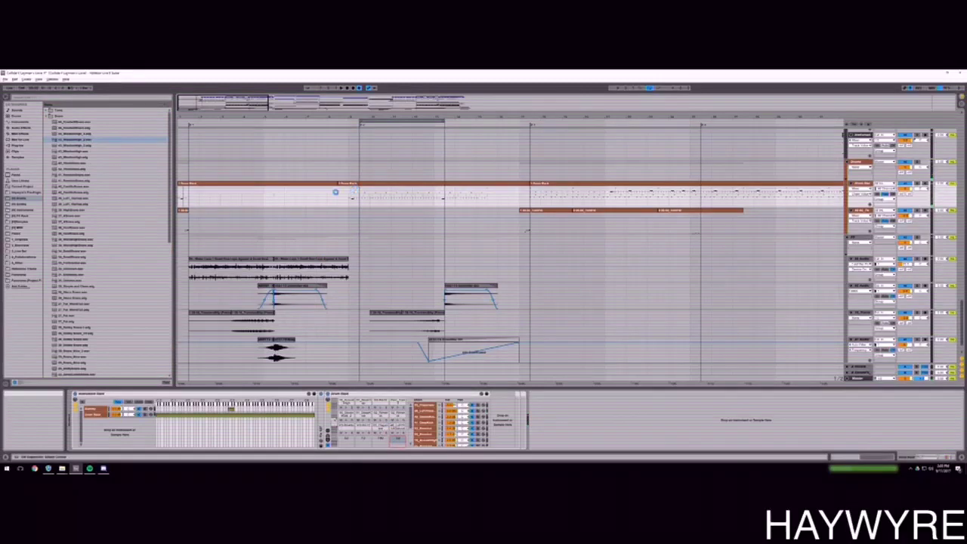
{"action": "left_click_drag", "start_coordinate": [396, 441], "coordinate": [396, 441]}
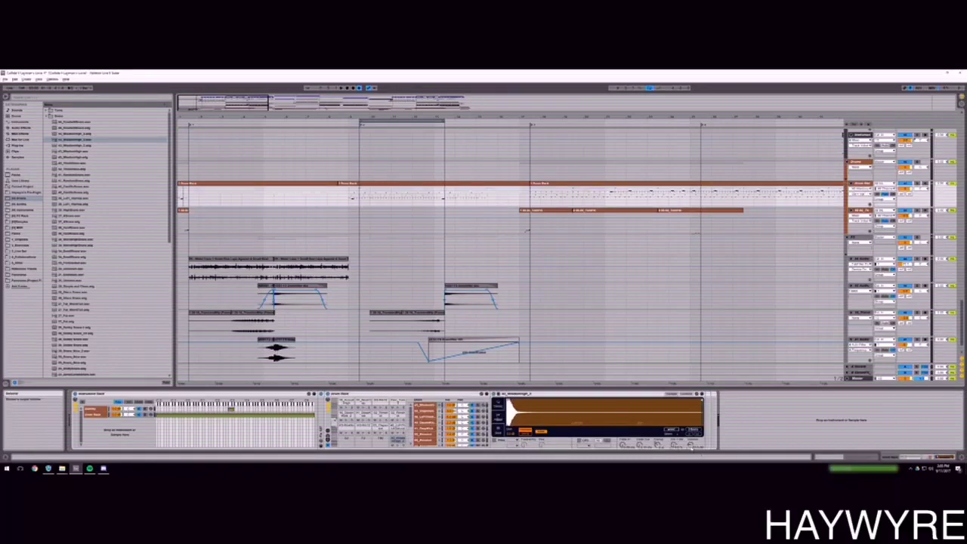
Move the single hit near the start of the first drum rack clip down to the newly loaded sample's row.
{"action": "double_click", "coordinate": [208, 183]}
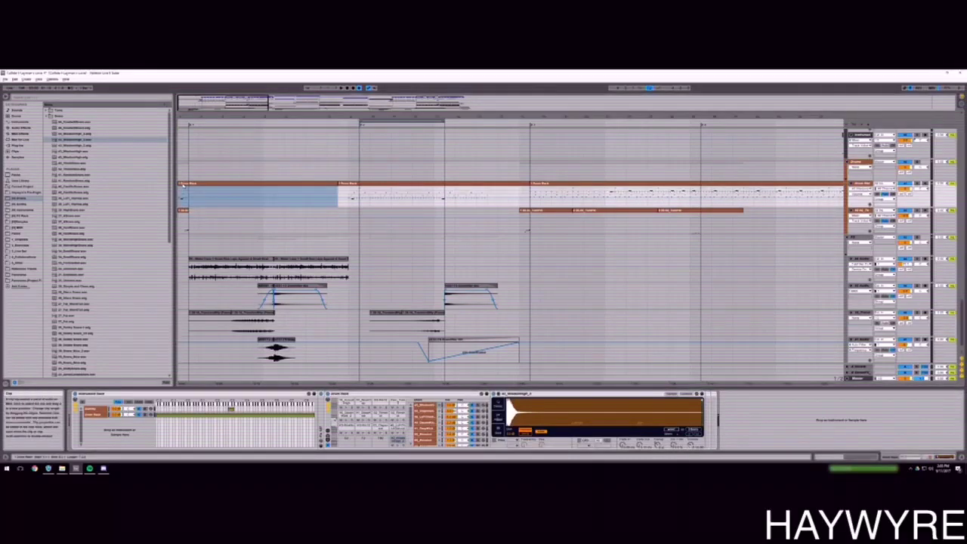
{"action": "left_click", "coordinate": [240, 329]}
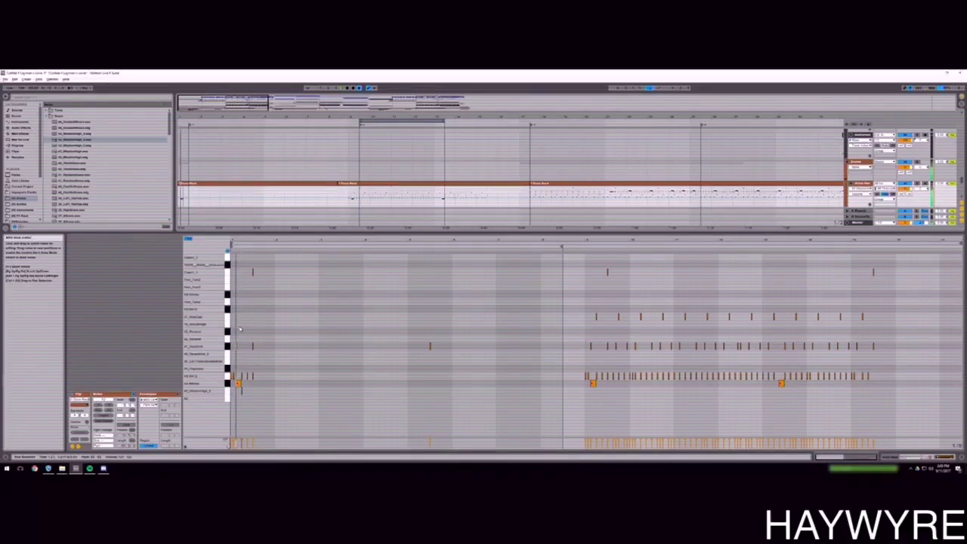
{"action": "left_click", "coordinate": [913, 456]}
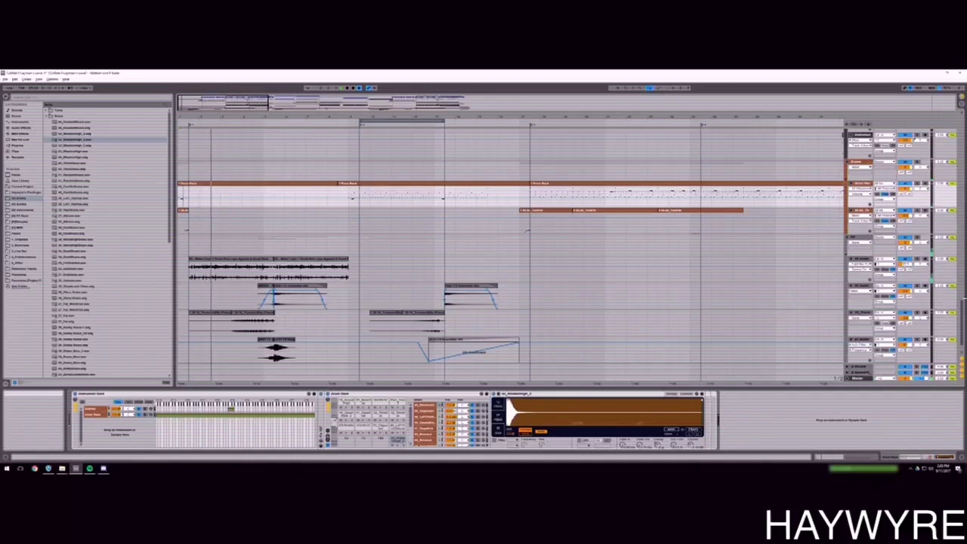
Listen to the lower audio layer in solo and delete the upper layer's clips between the first and second locators.
{"action": "scroll", "coordinate": [526, 231], "scroll_direction": "up", "scroll_amount": 10}
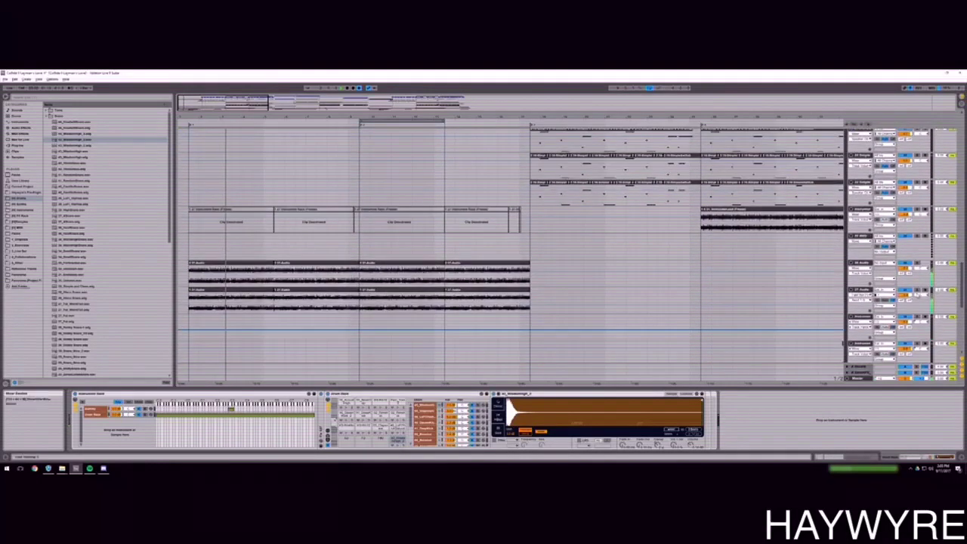
{"action": "left_click", "coordinate": [917, 290]}
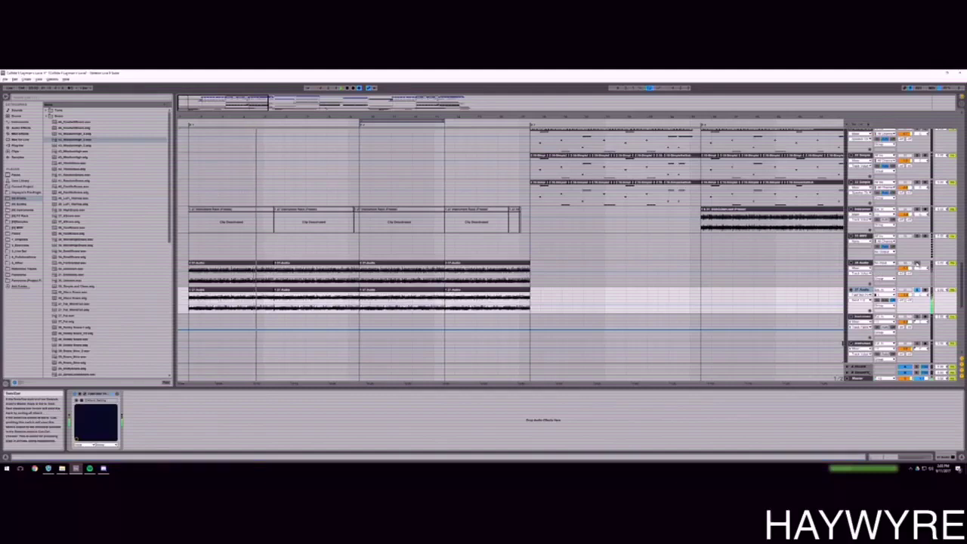
{"action": "left_click_drag", "start_coordinate": [190, 276], "coordinate": [351, 277]}
{"action": "key", "text": "Delete"}
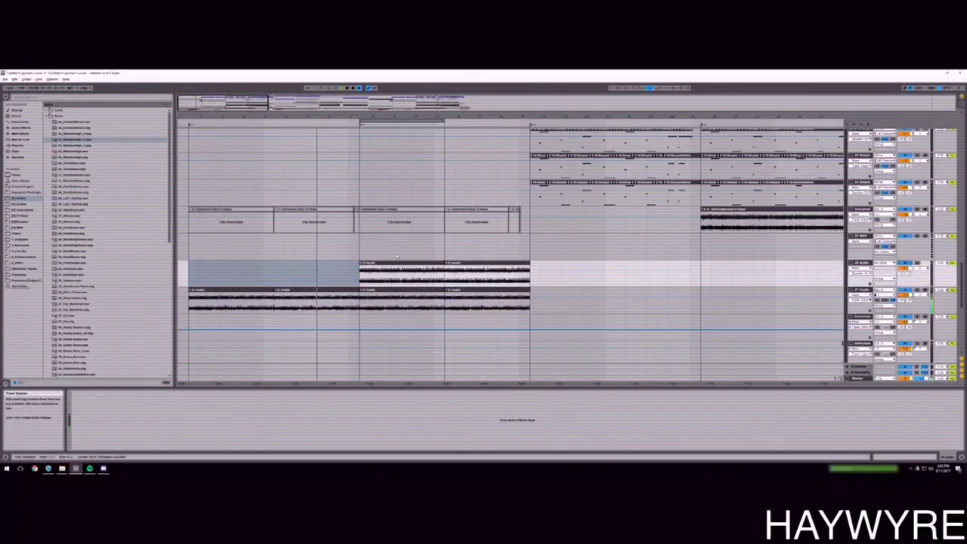
Copy the compressor from the frozen instrument track onto the lower audio layer, after its Pro-Q 2 equalizer.
{"action": "left_click", "coordinate": [384, 300]}
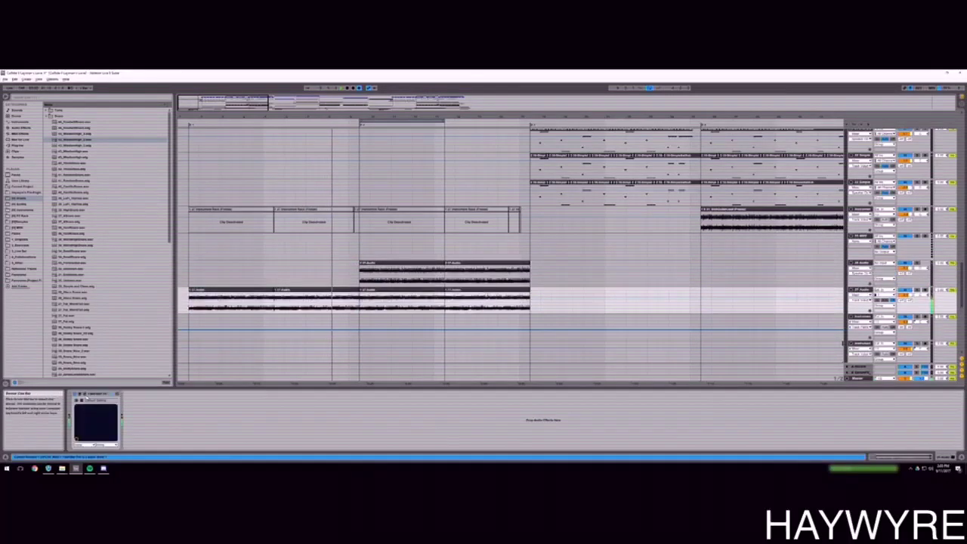
{"action": "left_click", "coordinate": [84, 394]}
{"action": "left_click", "coordinate": [861, 209]}
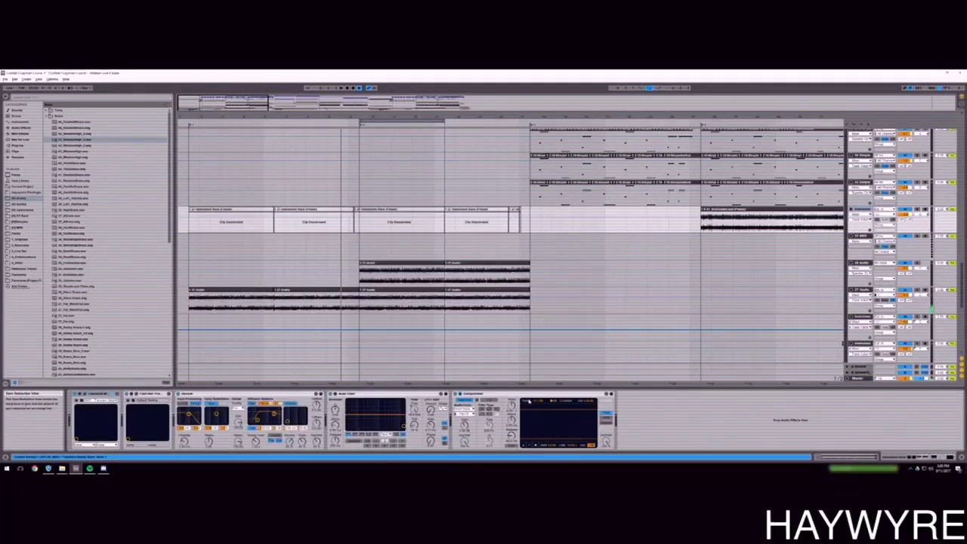
{"action": "left_click", "coordinate": [861, 291]}
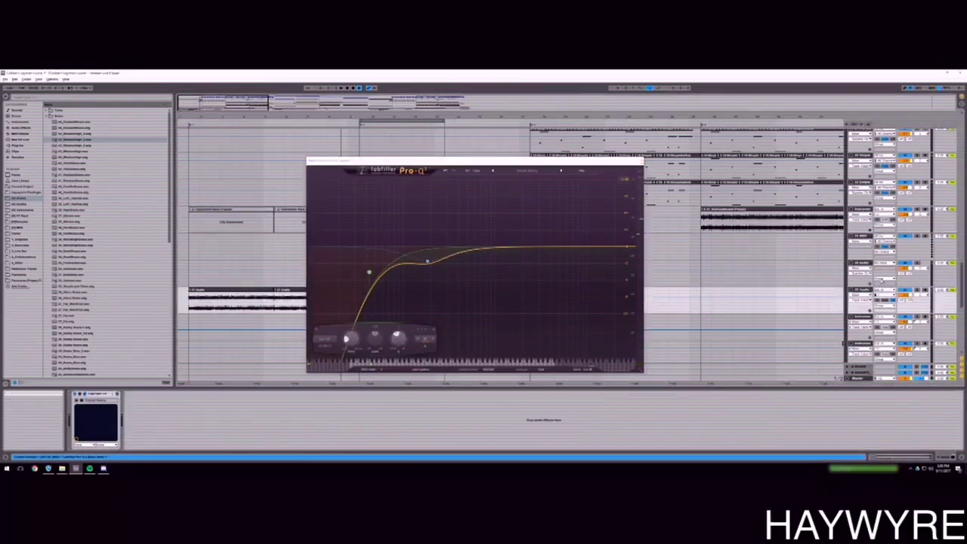
{"action": "key", "text": "Up"}
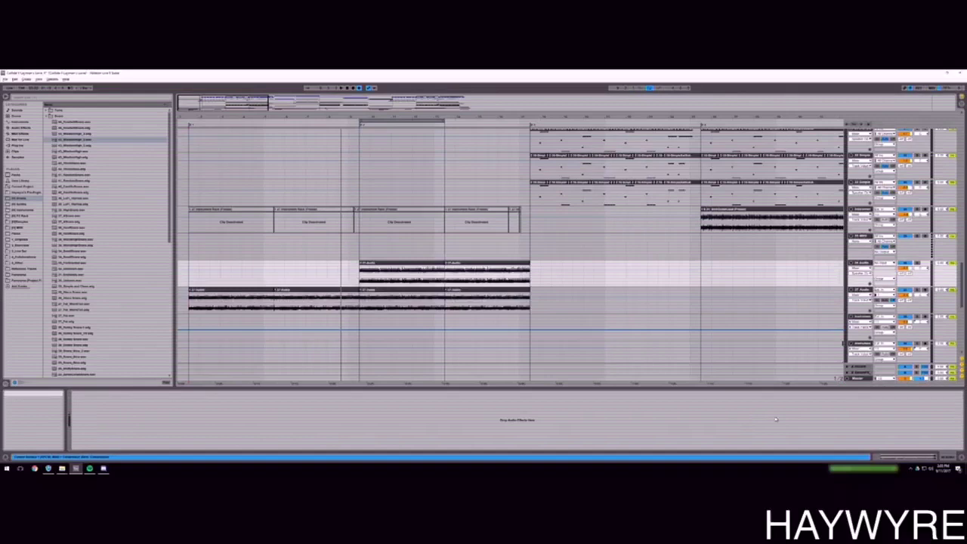
{"action": "key", "text": "Down"}
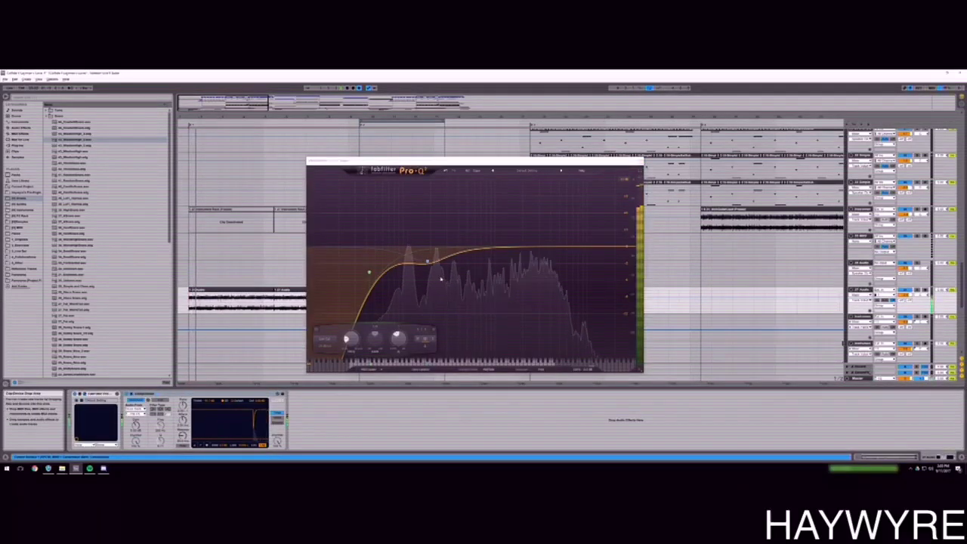
Add a low-cut band to the lower audio layer's Pro-Q 2, restrict it to one stereo channel, and fine-tune its cutoff lower.
{"action": "left_click", "coordinate": [519, 248]}
{"action": "right_click", "coordinate": [518, 248]}
{"action": "mouse_move", "coordinate": [555, 269]}
{"action": "left_click", "coordinate": [584, 276]}
{"action": "right_click", "coordinate": [519, 248]}
{"action": "left_click", "coordinate": [598, 270]}
{"action": "left_click_drag", "start_coordinate": [519, 247], "coordinate": [473, 244]}
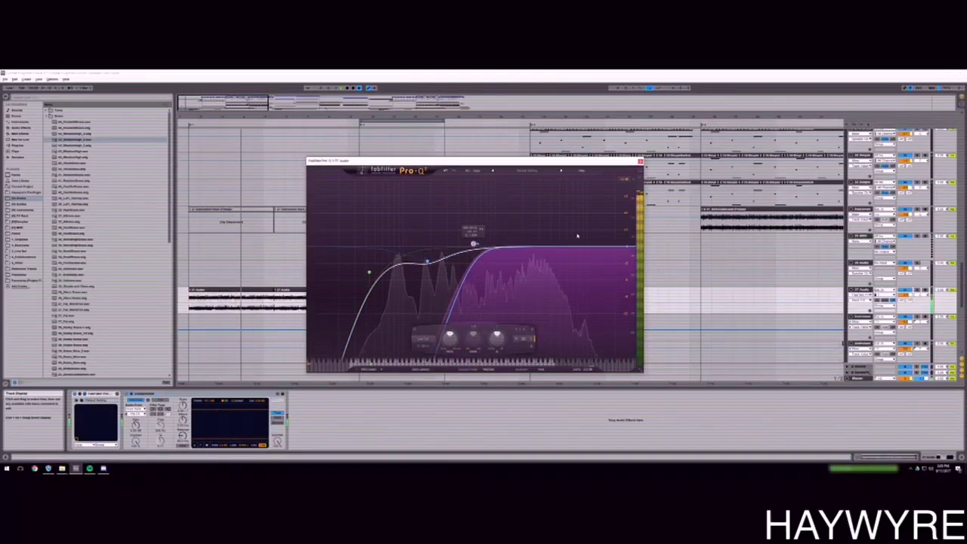
{"action": "left_click", "coordinate": [640, 161]}
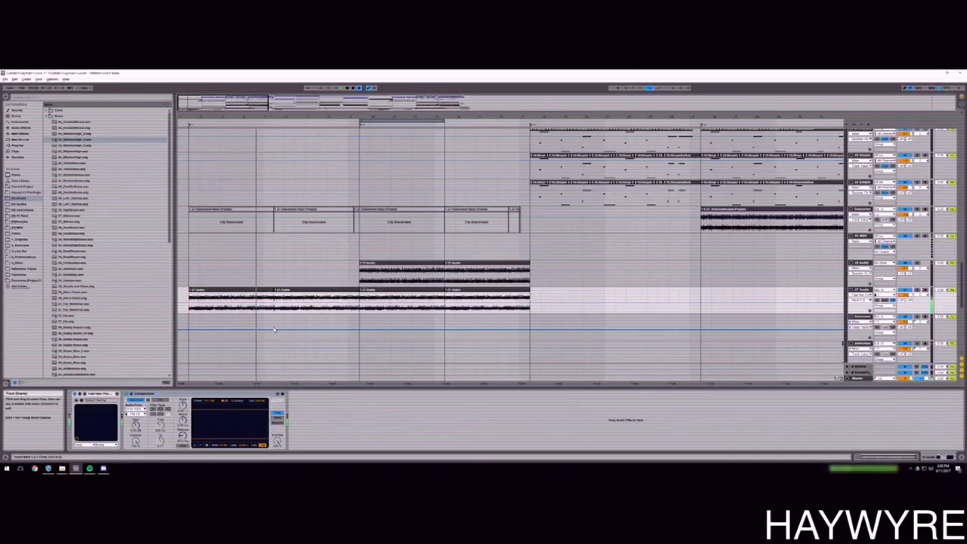
{"action": "left_click", "coordinate": [84, 393]}
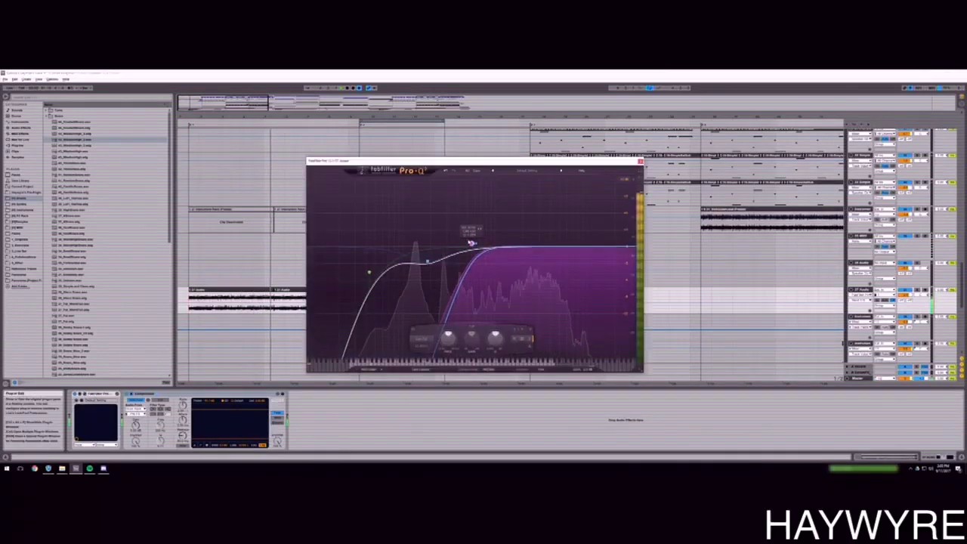
{"action": "left_click_drag", "start_coordinate": [472, 244], "coordinate": [465, 242]}
Insert a second Compressor between the Pro-Q 2 and the existing compressor on the lower layer and show its transfer curve.
{"action": "left_click", "coordinate": [28, 129]}
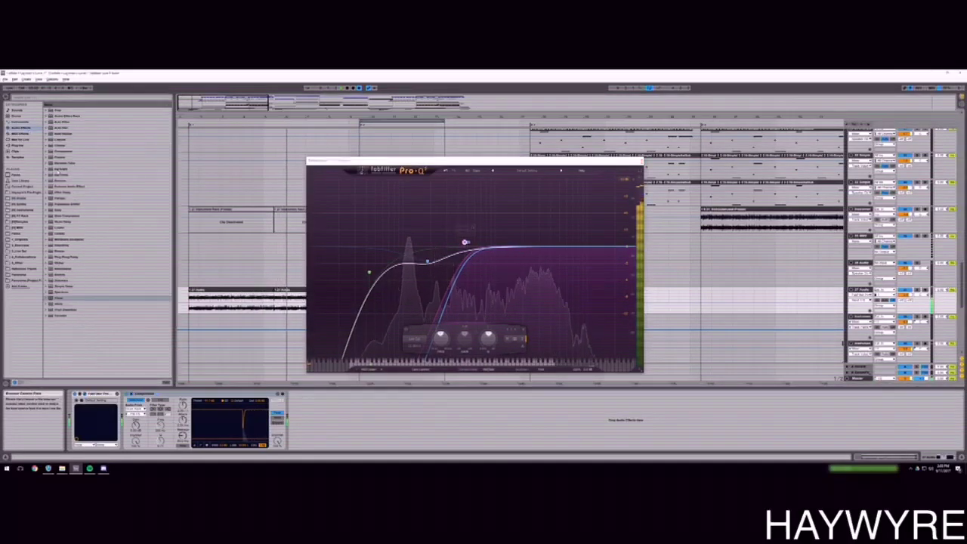
{"action": "left_click_drag", "start_coordinate": [64, 151], "coordinate": [123, 416]}
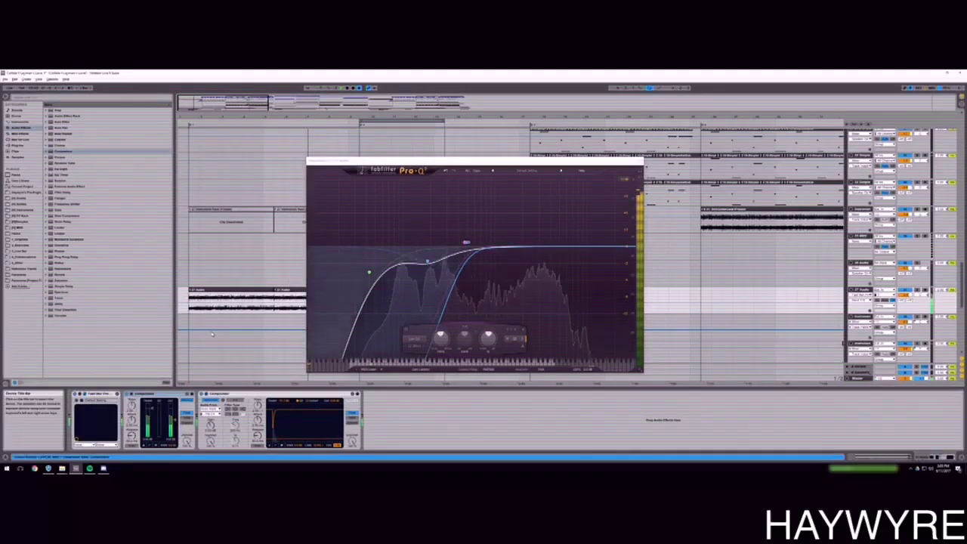
{"action": "key", "text": "Delete"}
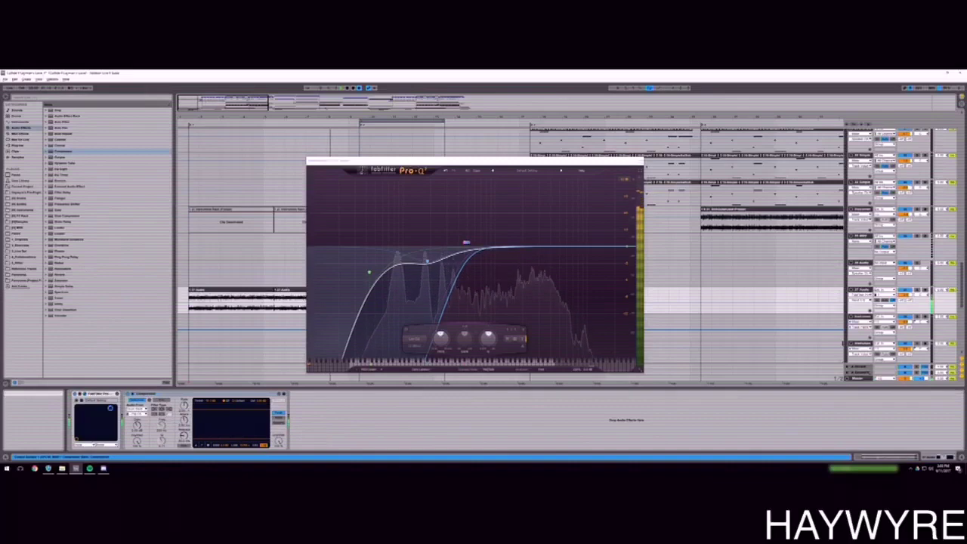
{"action": "key", "text": "ctrl+z"}
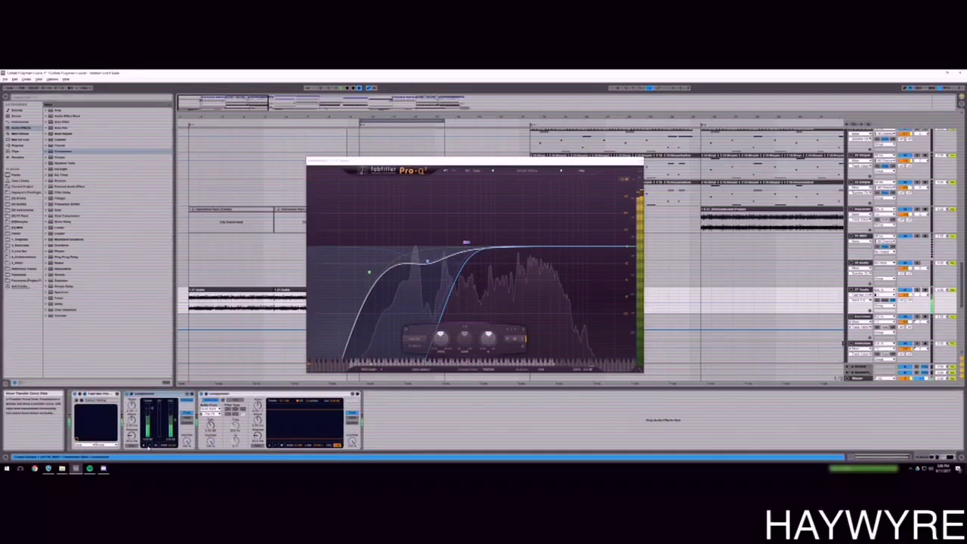
{"action": "left_click", "coordinate": [149, 446]}
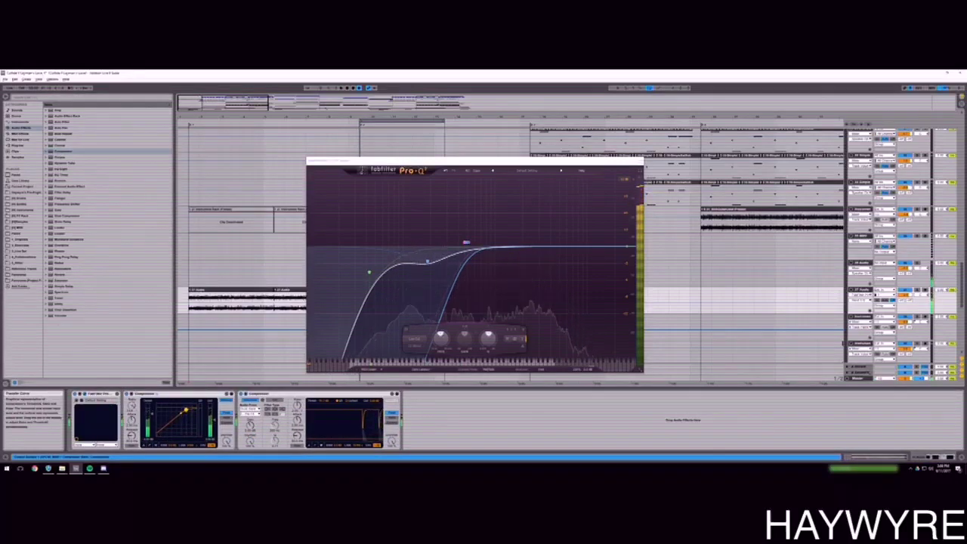
Move the drum clip's backbeat notes, in the section around the second locator, down to the lowest pad's lane.
{"action": "scroll", "coordinate": [457, 336], "scroll_direction": "down", "scroll_amount": 5}
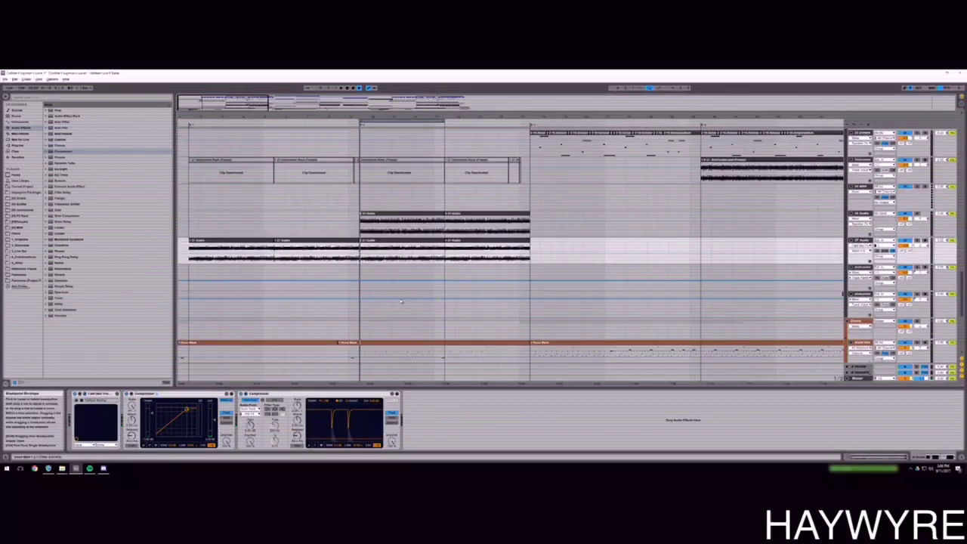
{"action": "left_click_drag", "start_coordinate": [350, 264], "coordinate": [531, 262]}
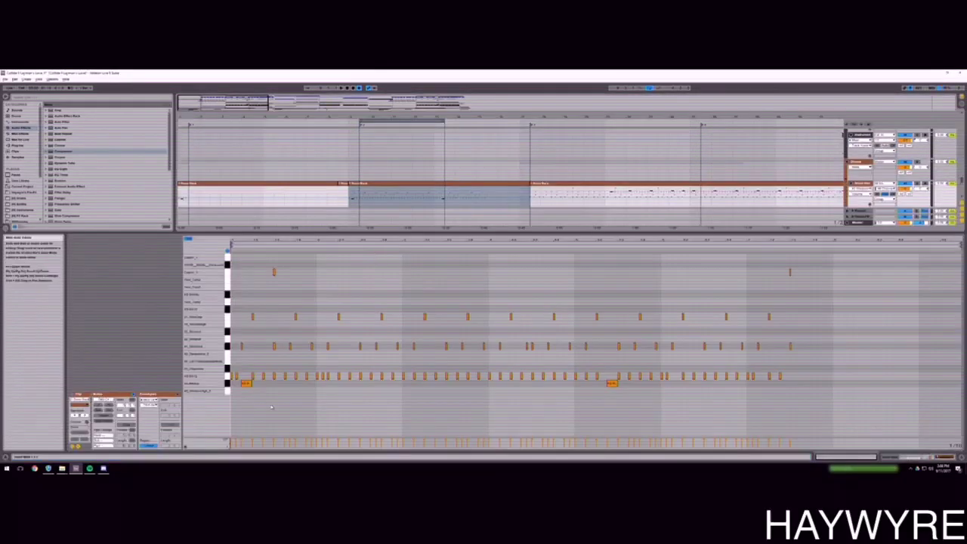
{"action": "key", "text": "space"}
{"action": "left_click_drag", "start_coordinate": [244, 319], "coordinate": [852, 310]}
{"action": "key", "text": "Down"}
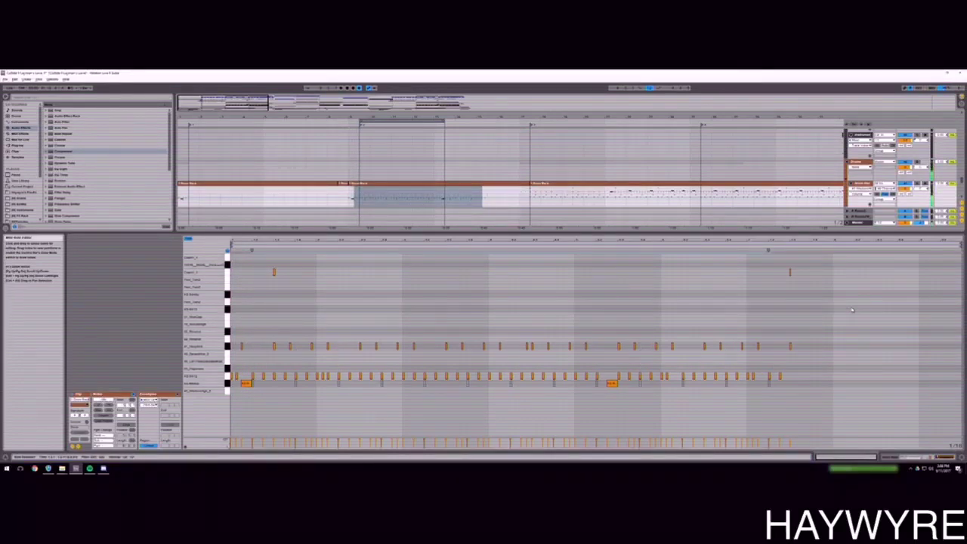
{"action": "key", "text": "space"}
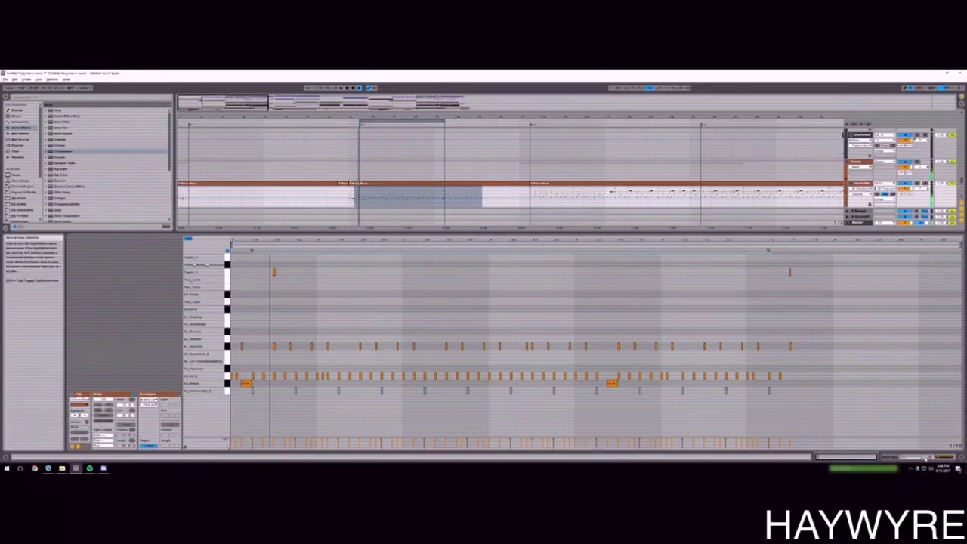
Play back the looped section with the drum rack's devices shown and look over the audio, drum and effects tracks.
{"action": "key", "text": "shift+Tab"}
{"action": "key", "text": "space"}
{"action": "key", "text": "space"}
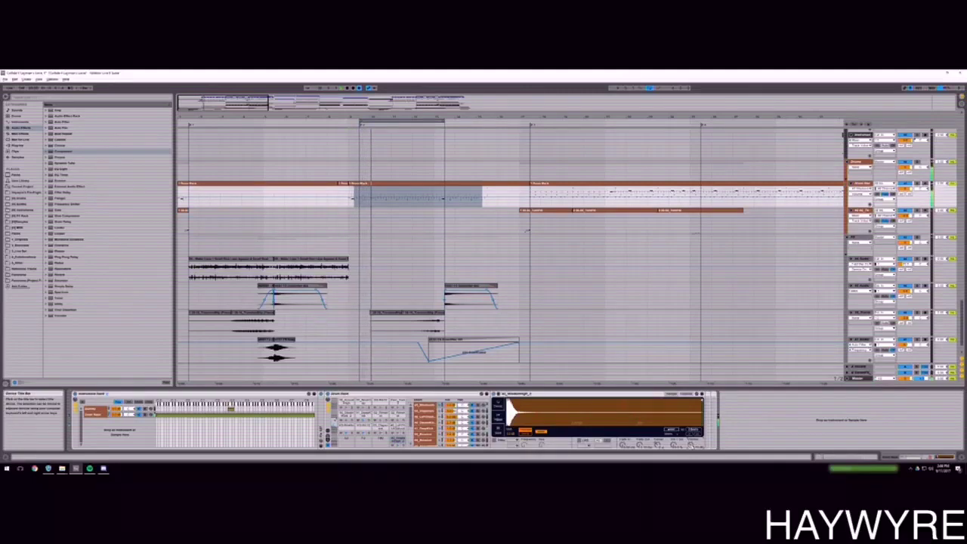
{"action": "scroll", "coordinate": [566, 254], "scroll_direction": "up", "scroll_amount": 3}
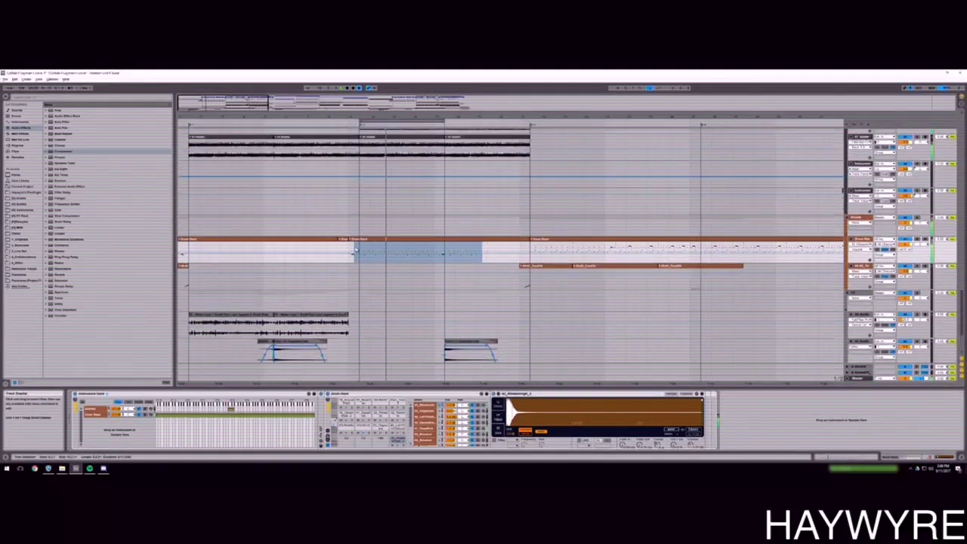
{"action": "scroll", "coordinate": [567, 254], "scroll_direction": "up", "scroll_amount": 2}
{"action": "left_click", "coordinate": [346, 290]}
{"action": "scroll", "coordinate": [528, 272], "scroll_direction": "down", "scroll_amount": 3}
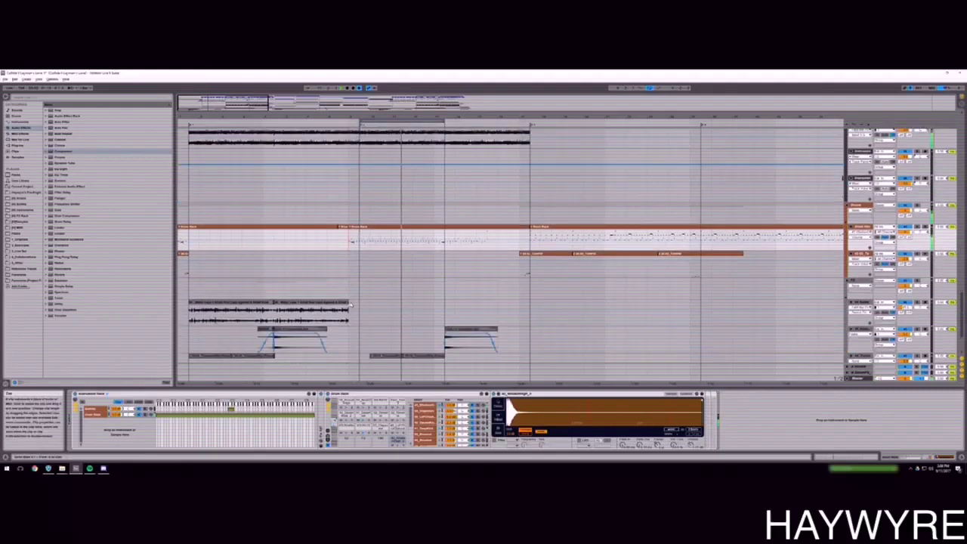
{"action": "scroll", "coordinate": [443, 272], "scroll_direction": "down", "scroll_amount": 4}
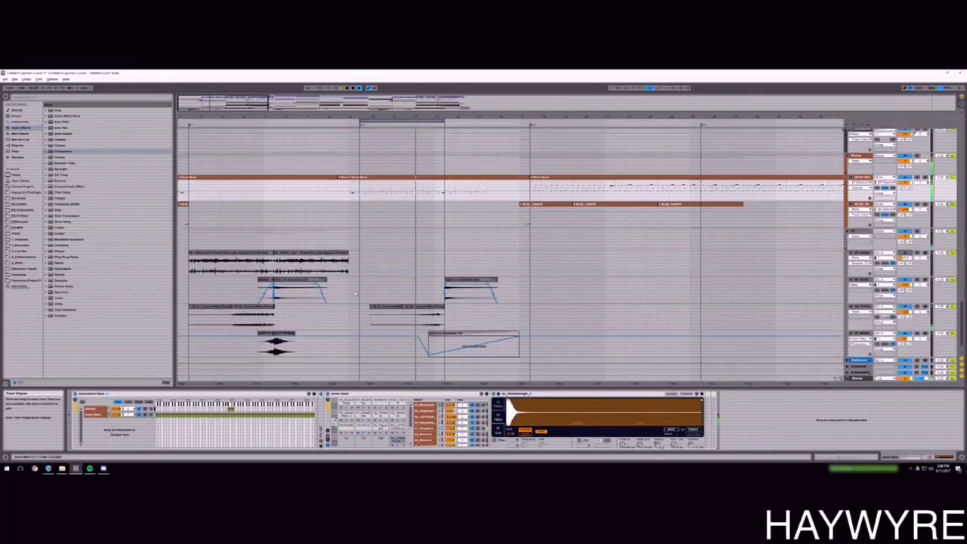
{"action": "scroll", "coordinate": [444, 273], "scroll_direction": "up", "scroll_amount": 3}
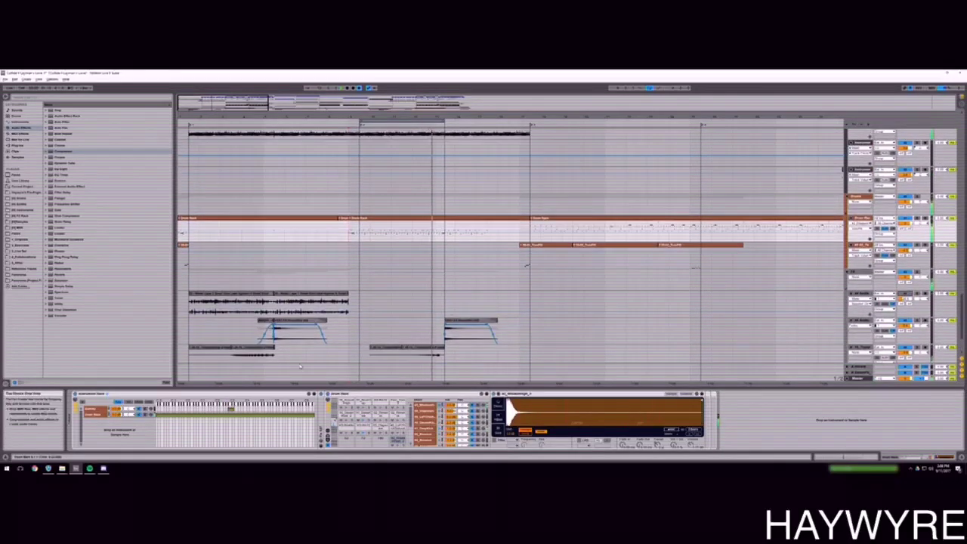
{"action": "scroll", "coordinate": [408, 277], "scroll_direction": "up", "scroll_amount": 4}
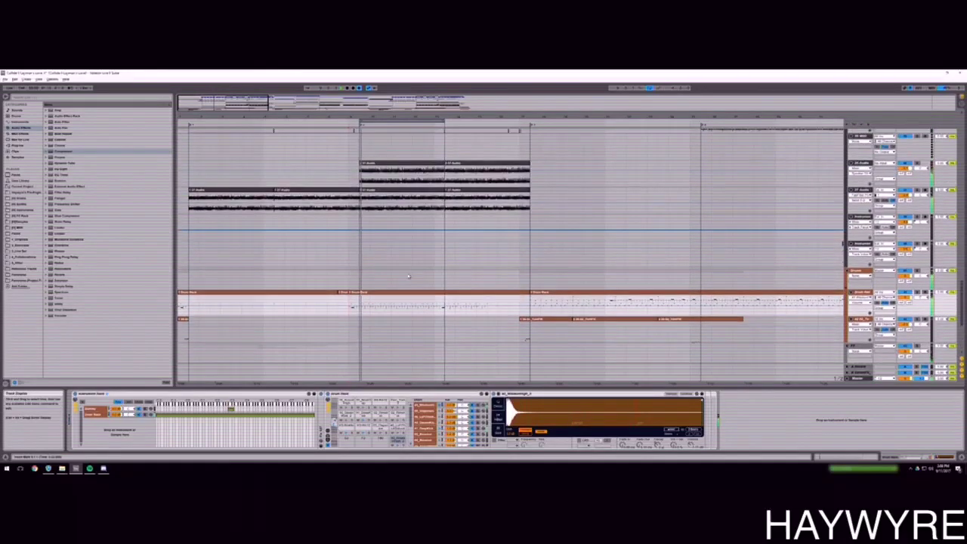
Review the device chains of the lower and upper audio layers during playback and check the neighbouring tracks.
{"action": "scroll", "coordinate": [408, 276], "scroll_direction": "up", "scroll_amount": 4}
{"action": "left_click", "coordinate": [364, 284]}
{"action": "scroll", "coordinate": [453, 284], "scroll_direction": "up", "scroll_amount": 16}
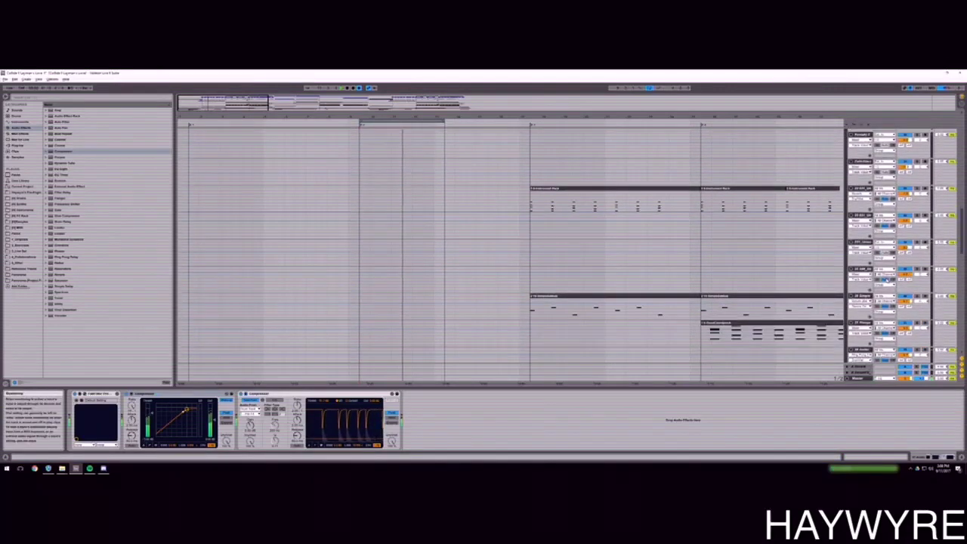
{"action": "scroll", "coordinate": [608, 287], "scroll_direction": "down", "scroll_amount": 10}
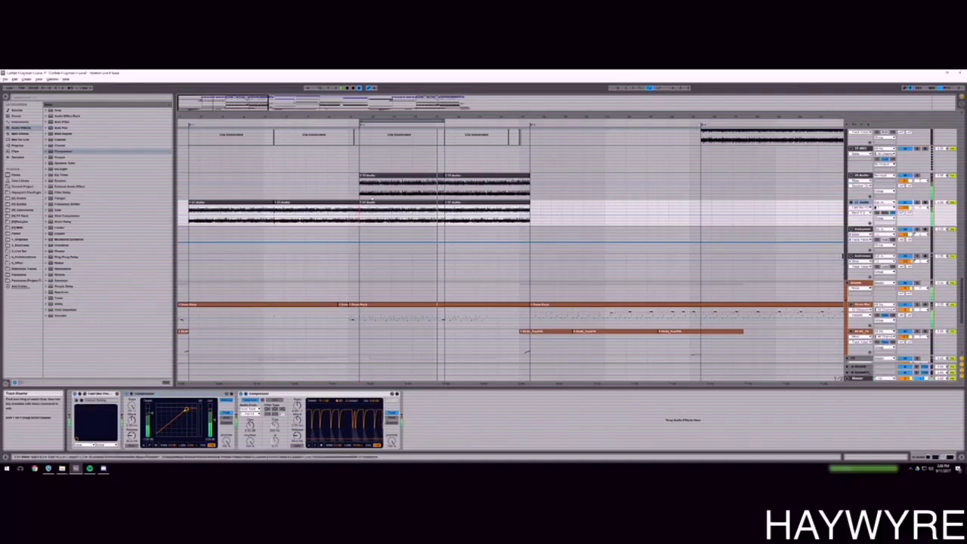
{"action": "left_click", "coordinate": [861, 175]}
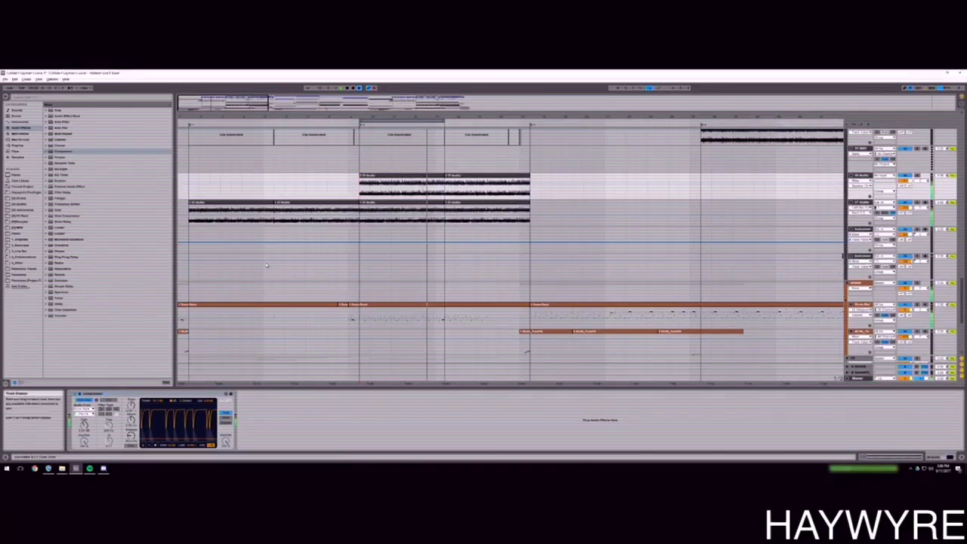
{"action": "scroll", "coordinate": [286, 262], "scroll_direction": "down", "scroll_amount": 1}
{"action": "scroll", "coordinate": [286, 262], "scroll_direction": "up", "scroll_amount": 2}
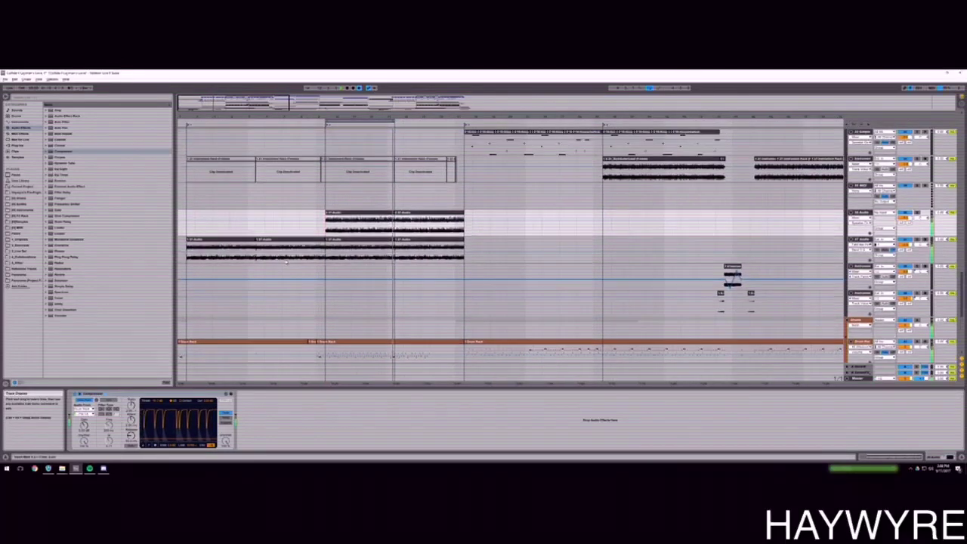
{"action": "scroll", "coordinate": [515, 247], "scroll_direction": "up", "scroll_amount": 1}
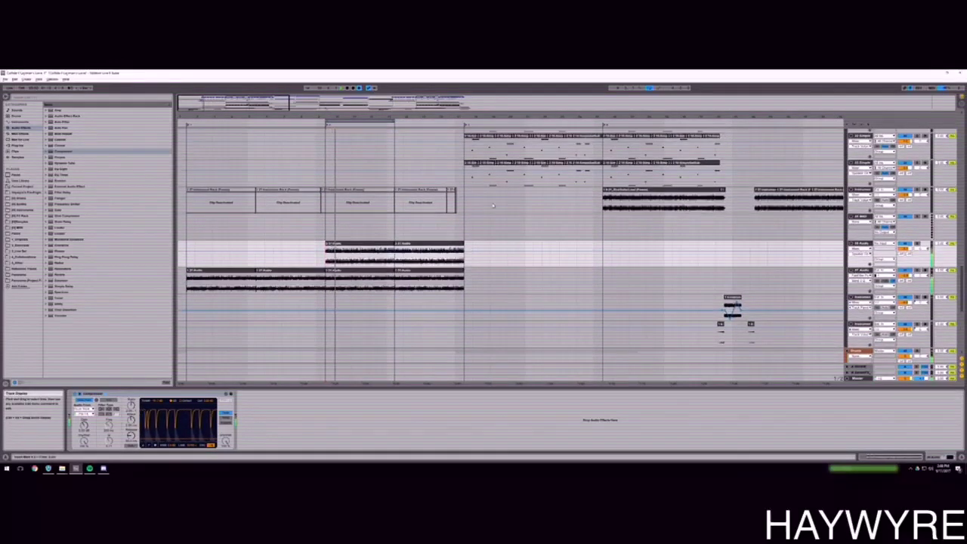
{"action": "scroll", "coordinate": [334, 245], "scroll_direction": "down", "scroll_amount": 3}
{"action": "scroll", "coordinate": [333, 246], "scroll_direction": "down", "scroll_amount": 3}
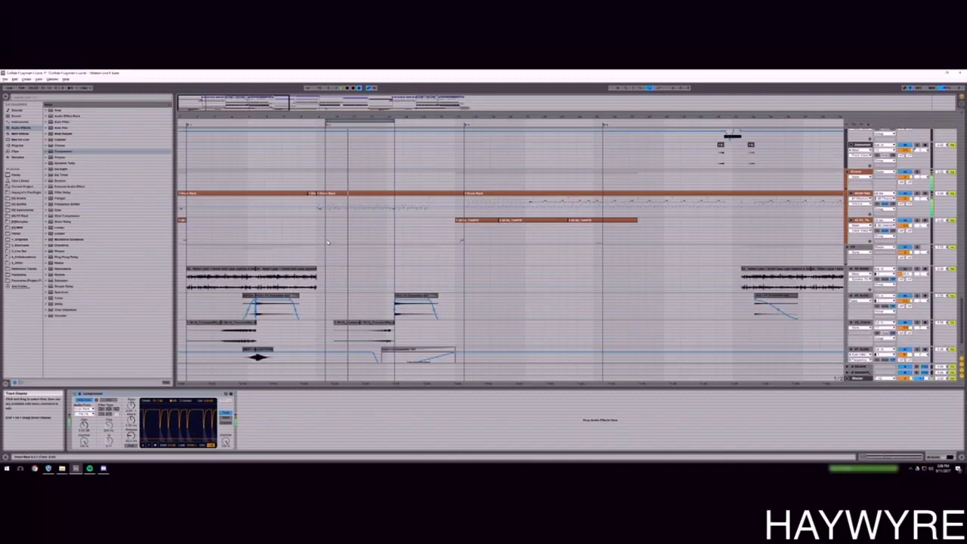
Try the CrowdedSnare sample from the drum folder in the drum rack's backbeat pad, with warping turned off.
{"action": "left_click", "coordinate": [332, 207]}
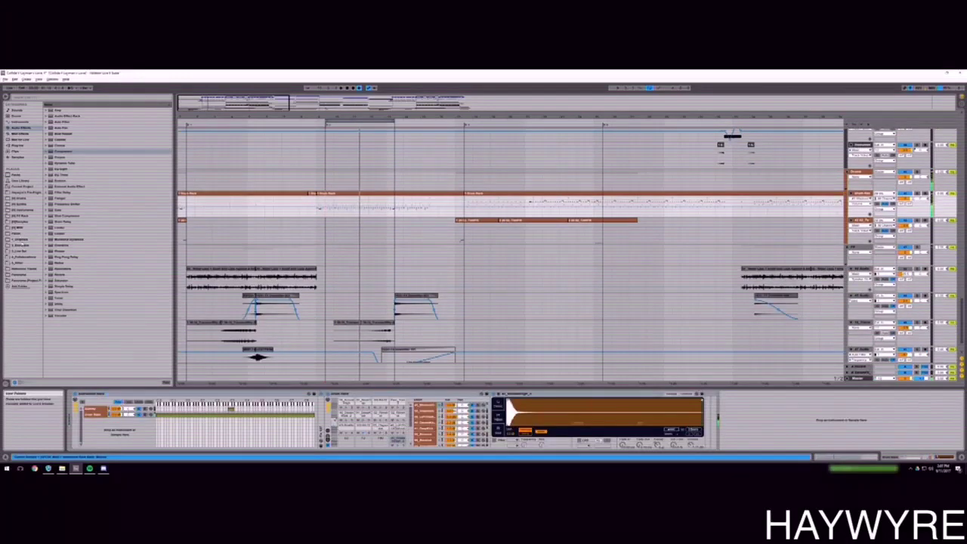
{"action": "left_click", "coordinate": [23, 202]}
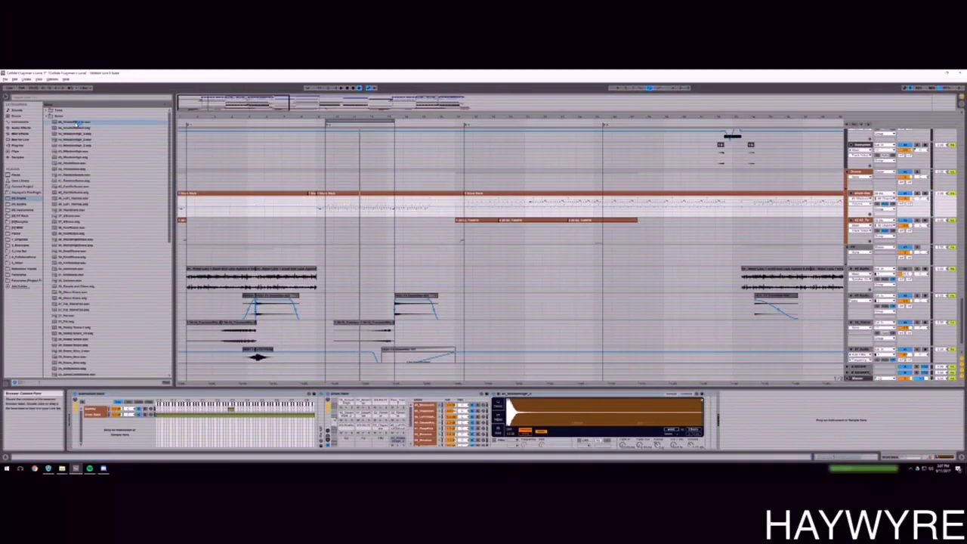
{"action": "left_click_drag", "start_coordinate": [78, 123], "coordinate": [577, 414]}
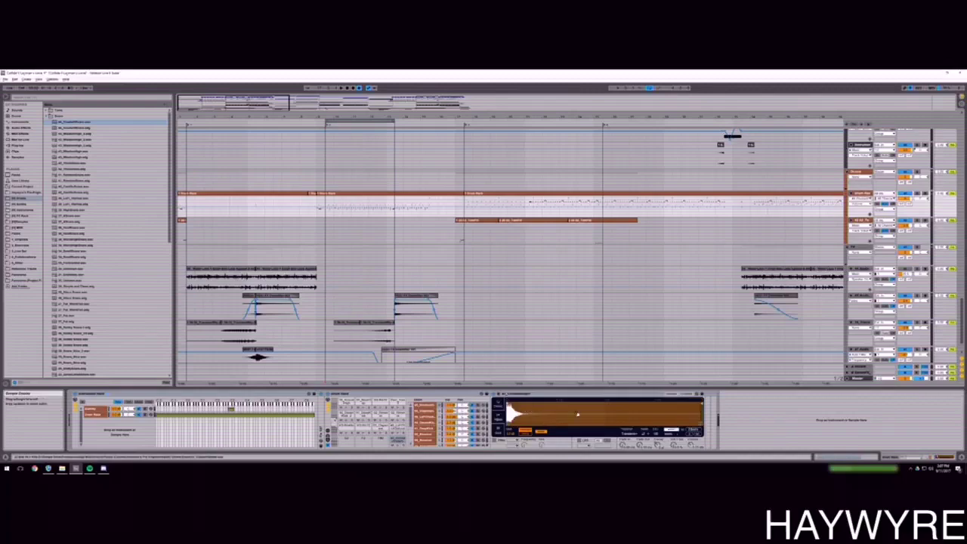
{"action": "left_click", "coordinate": [671, 429]}
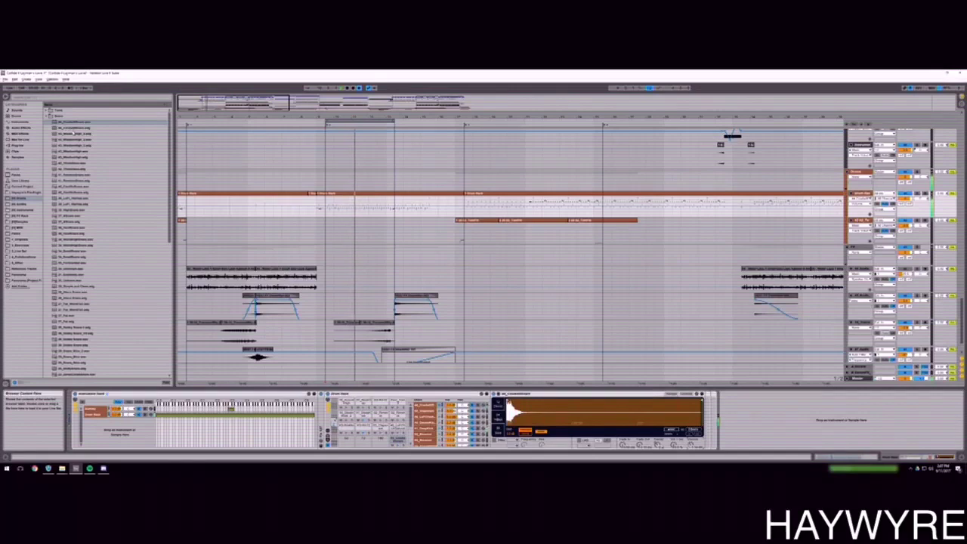
Audition other snare samples in the drum folder and compare them with the intro's audio loop during playback.
{"action": "left_click", "coordinate": [69, 163]}
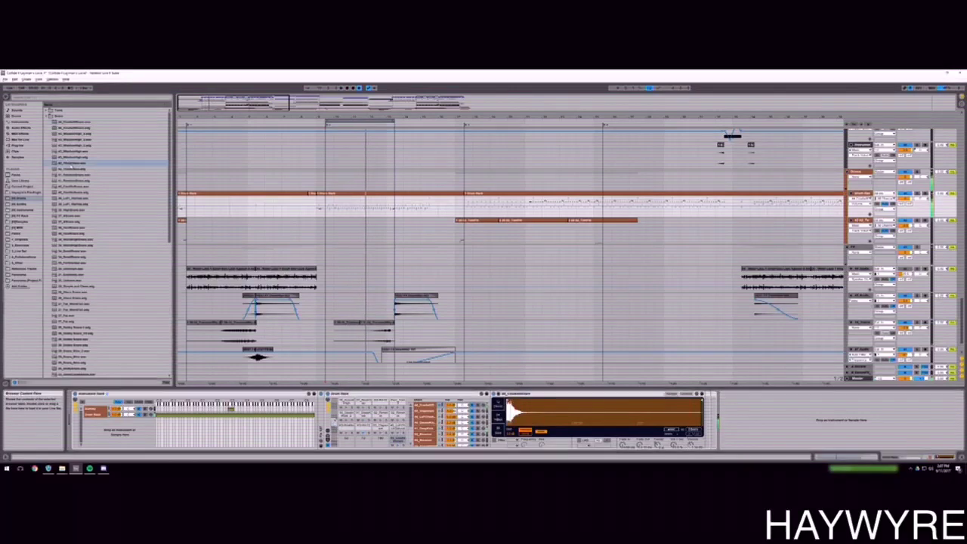
{"action": "left_click", "coordinate": [73, 175]}
{"action": "left_click", "coordinate": [79, 186]}
{"action": "left_click", "coordinate": [76, 176]}
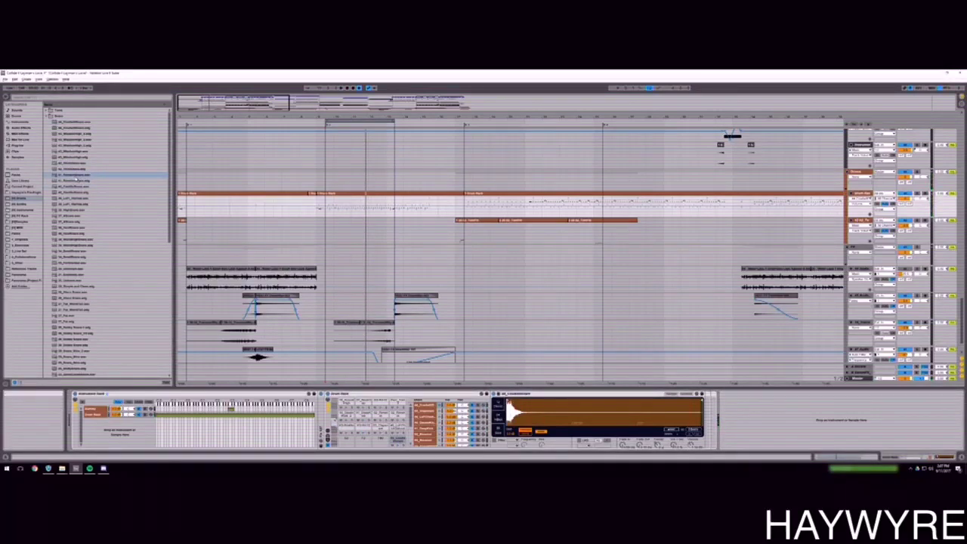
{"action": "left_click", "coordinate": [67, 223]}
{"action": "left_click", "coordinate": [72, 263]}
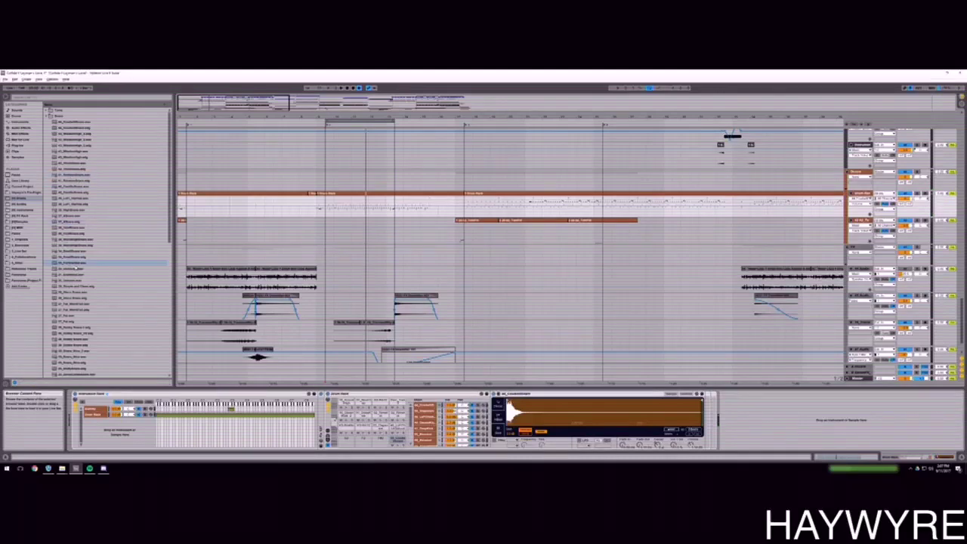
{"action": "left_click", "coordinate": [73, 270]}
{"action": "left_click", "coordinate": [74, 276]}
{"action": "left_click", "coordinate": [69, 228]}
{"action": "left_click", "coordinate": [71, 216]}
{"action": "left_click", "coordinate": [72, 211]}
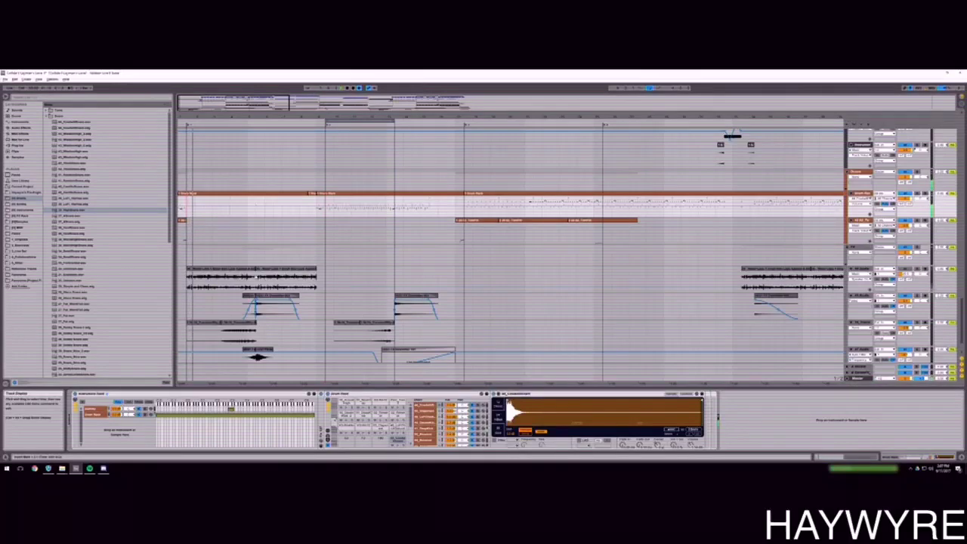
{"action": "left_click_drag", "start_coordinate": [256, 277], "coordinate": [320, 278]}
{"action": "scroll", "coordinate": [321, 278], "scroll_direction": "down", "scroll_amount": 2}
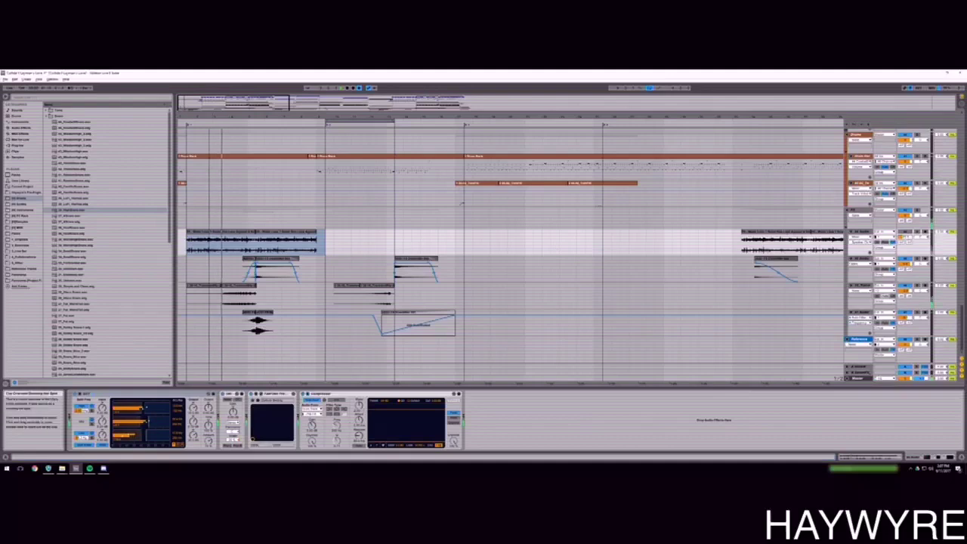
{"action": "scroll", "coordinate": [344, 190], "scroll_direction": "up", "scroll_amount": 2}
{"action": "key", "text": "plus"}
Replace the backbeat pad's sample with the snare numbered 37 from the drum folder after comparing neighbouring snares.
{"action": "left_click", "coordinate": [344, 194]}
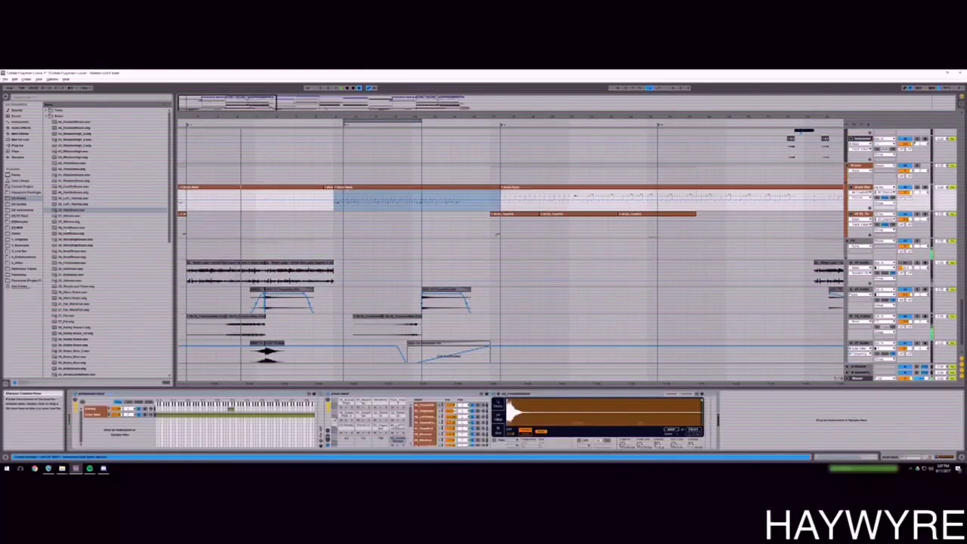
{"action": "key", "text": "space"}
{"action": "left_click", "coordinate": [73, 211]}
{"action": "left_click", "coordinate": [72, 216]}
{"action": "left_click", "coordinate": [72, 228]}
{"action": "left_click_drag", "start_coordinate": [72, 217], "coordinate": [557, 395]}
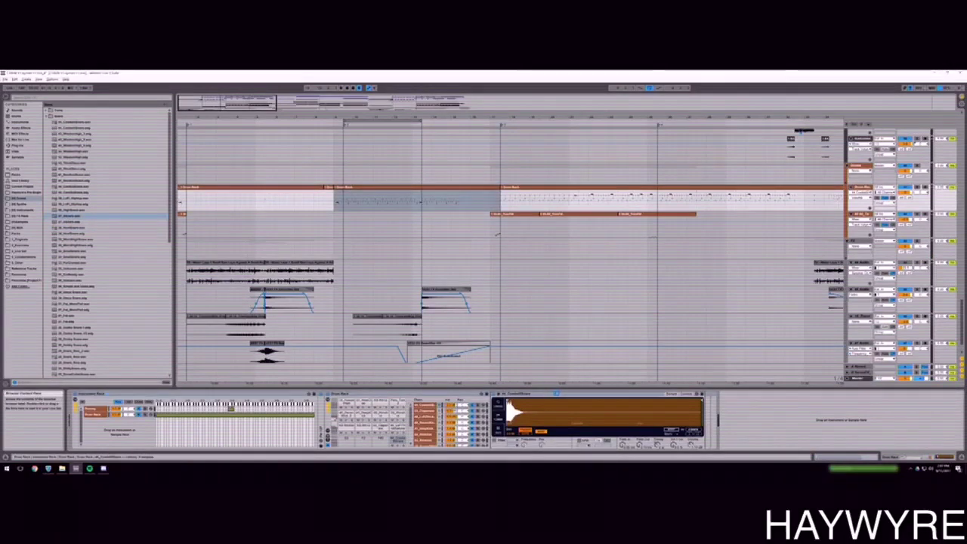
{"action": "left_click_drag", "start_coordinate": [556, 394], "coordinate": [558, 395]}
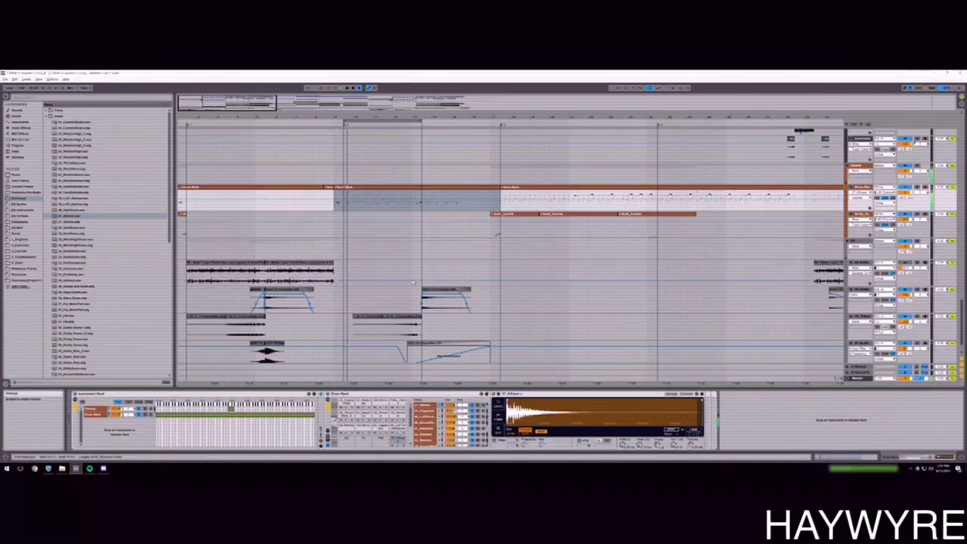
Thin out the kick notes near the start of the drum clip, leaving a single hit at the start of bar two.
{"action": "scroll", "coordinate": [510, 250], "scroll_direction": "up", "scroll_amount": 1}
{"action": "left_click_drag", "start_coordinate": [350, 117], "coordinate": [439, 130]}
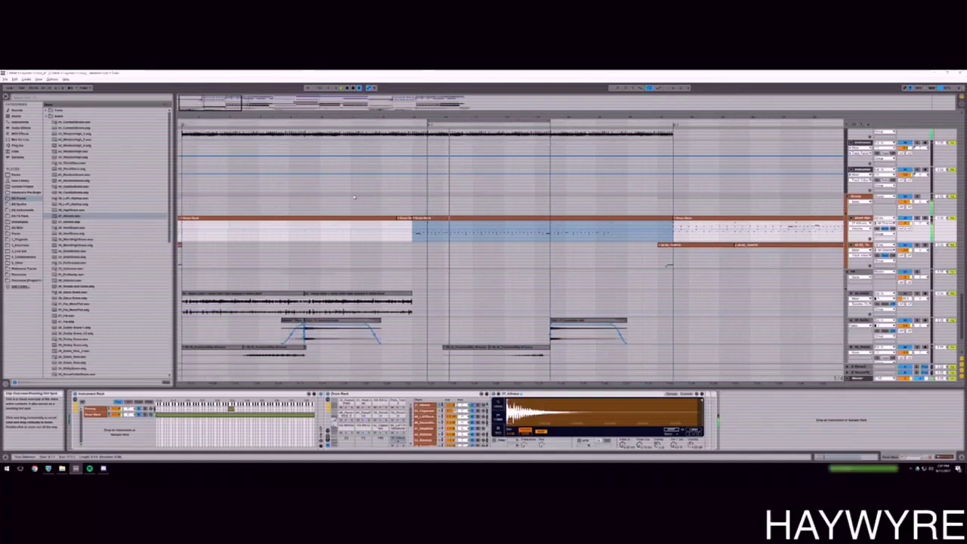
{"action": "double_click", "coordinate": [435, 218]}
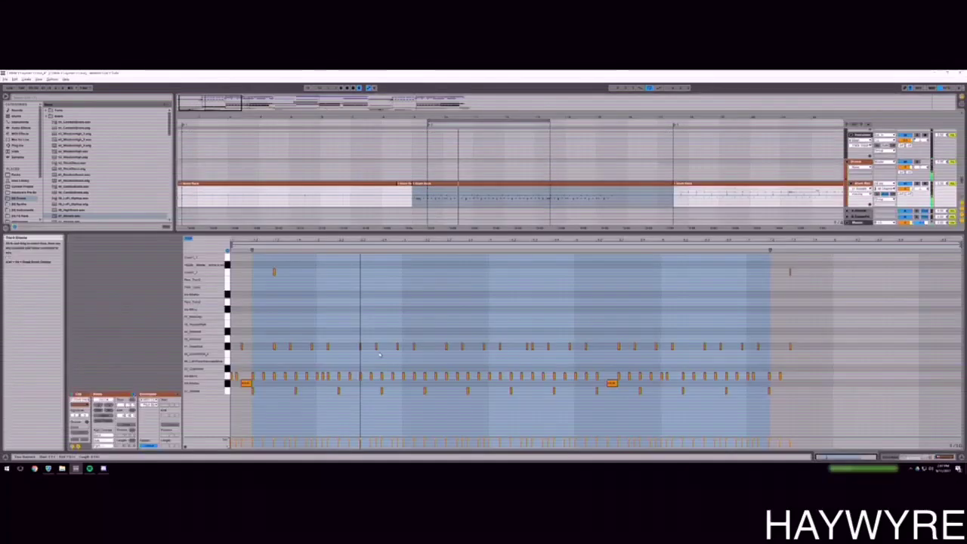
{"action": "double_click", "coordinate": [263, 376]}
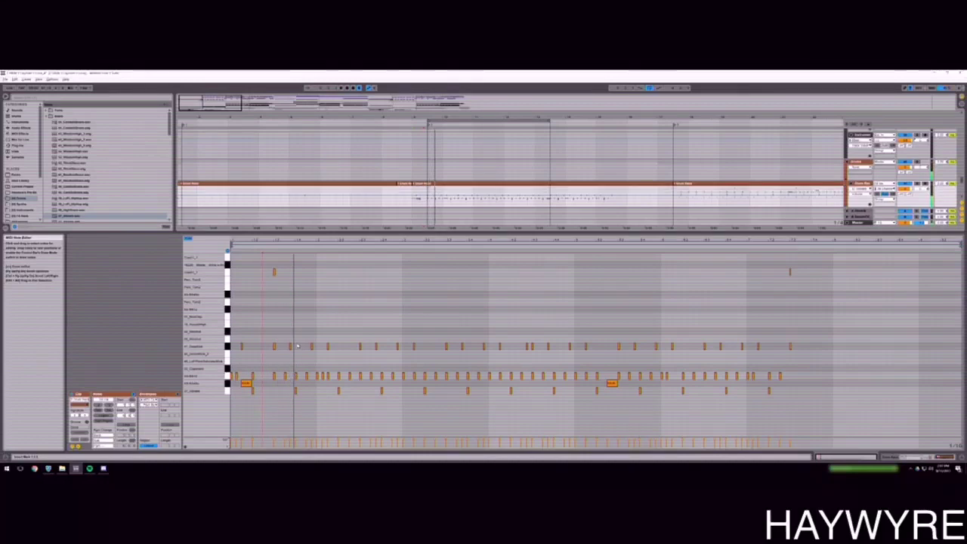
{"action": "key", "text": "space"}
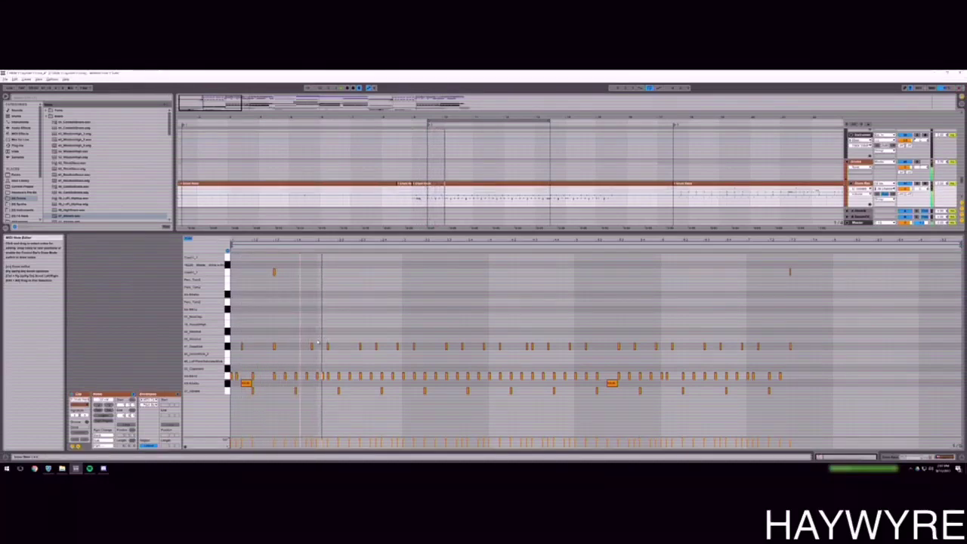
{"action": "left_click", "coordinate": [430, 202]}
{"action": "key", "text": "space"}
{"action": "key", "text": "space"}
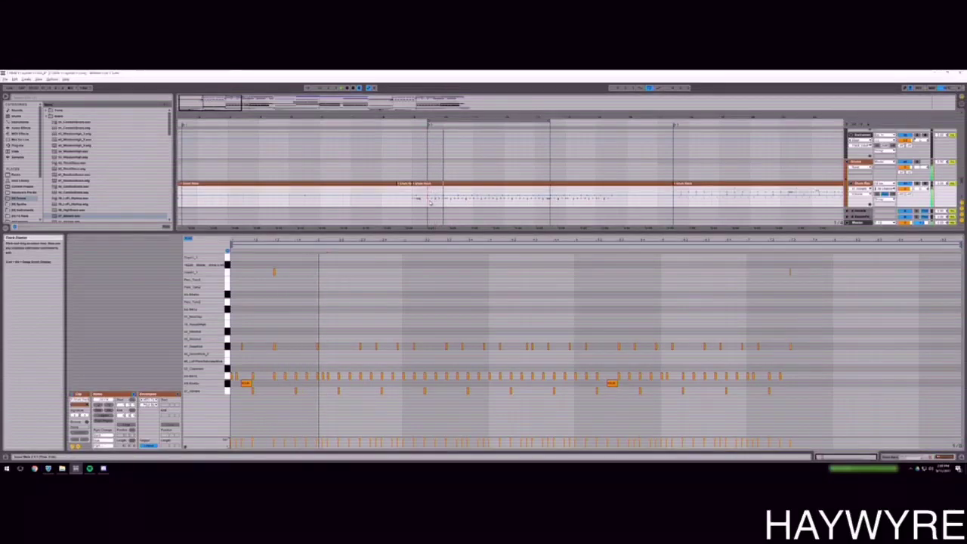
{"action": "key", "text": "space"}
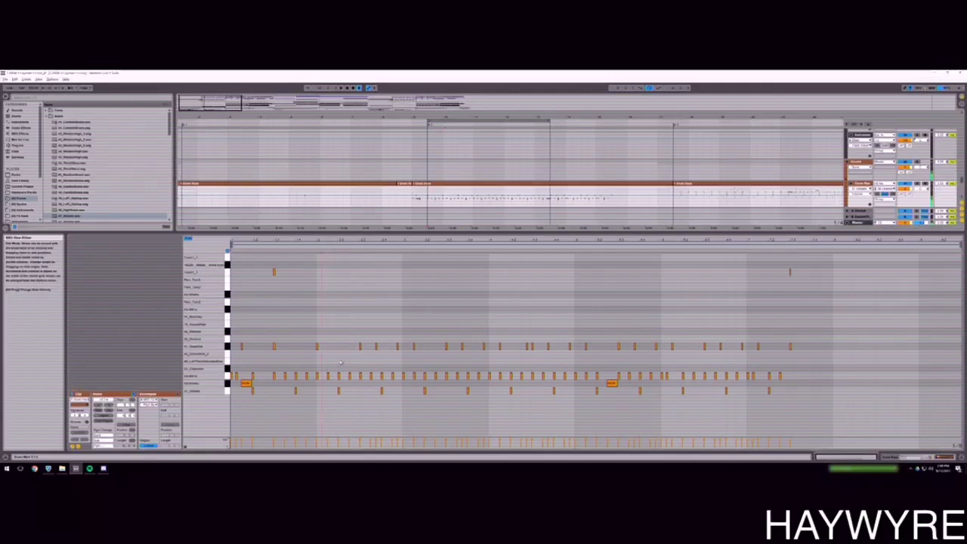
Duplicate a two-beat segment of the edited drum clip directly after itself.
{"action": "left_click_drag", "start_coordinate": [462, 198], "coordinate": [630, 198]}
{"action": "left_click", "coordinate": [434, 203]}
{"action": "left_click_drag", "start_coordinate": [445, 201], "coordinate": [457, 200]}
{"action": "key", "text": "ctrl+d"}
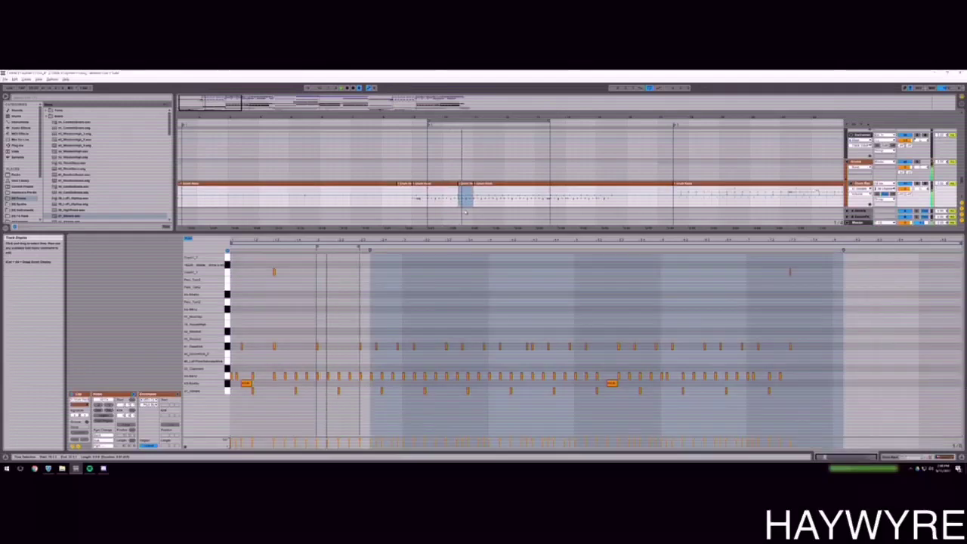
Repeat the two-beat drum segment four more times to fill the rest of the looped section.
{"action": "key", "text": "ctrl+d"}
{"action": "key", "text": "ctrl+d"}
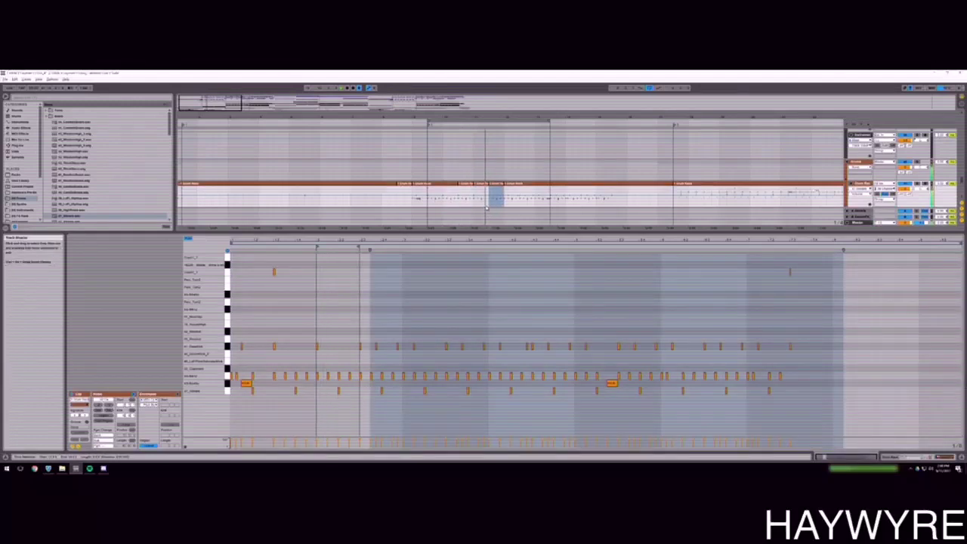
{"action": "key", "text": "ctrl+d"}
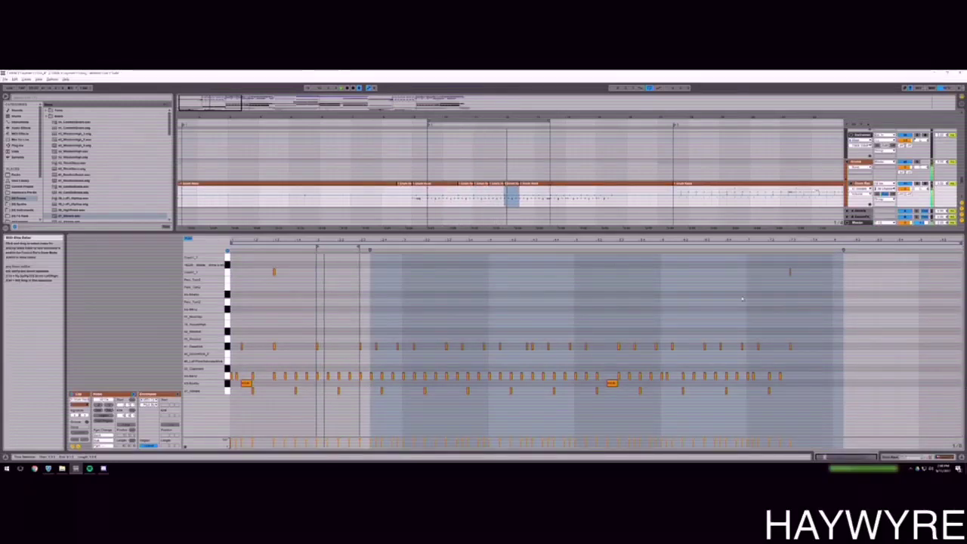
{"action": "key", "text": "ctrl+d"}
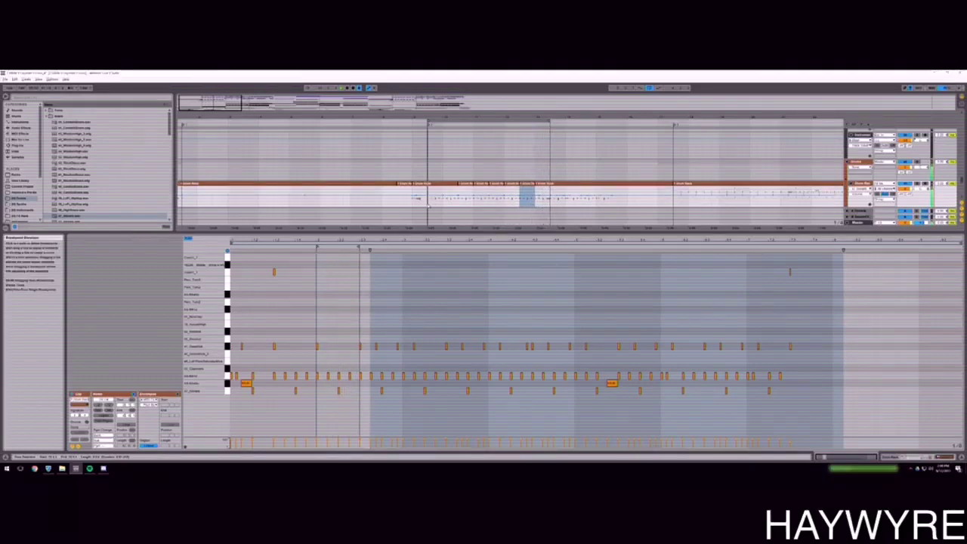
Consolidate the drum clips within the looped section into a single clip.
{"action": "left_click", "coordinate": [538, 203]}
{"action": "left_click_drag", "start_coordinate": [429, 201], "coordinate": [551, 202]}
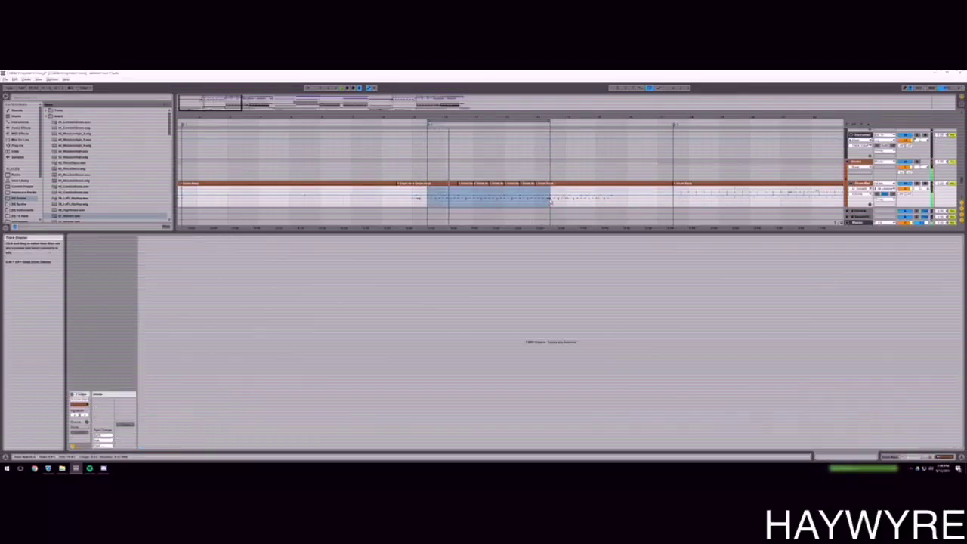
{"action": "key", "text": "ctrl+j"}
{"action": "key", "text": "shift+Tab"}
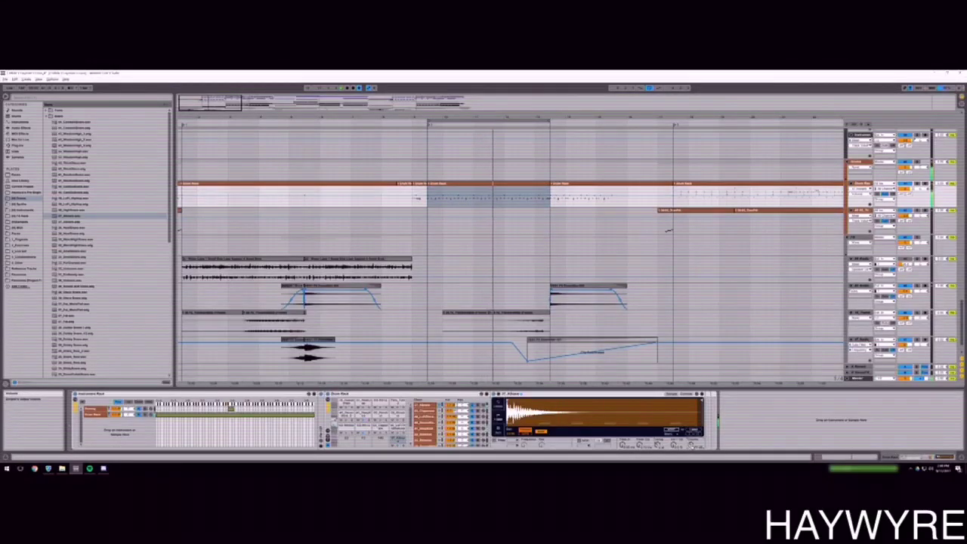
Paste the consolidated drum clip at the start of the intro on the drum track and play from there.
{"action": "scroll", "coordinate": [412, 252], "scroll_direction": "down", "scroll_amount": 1}
{"action": "scroll", "coordinate": [412, 253], "scroll_direction": "up", "scroll_amount": 1}
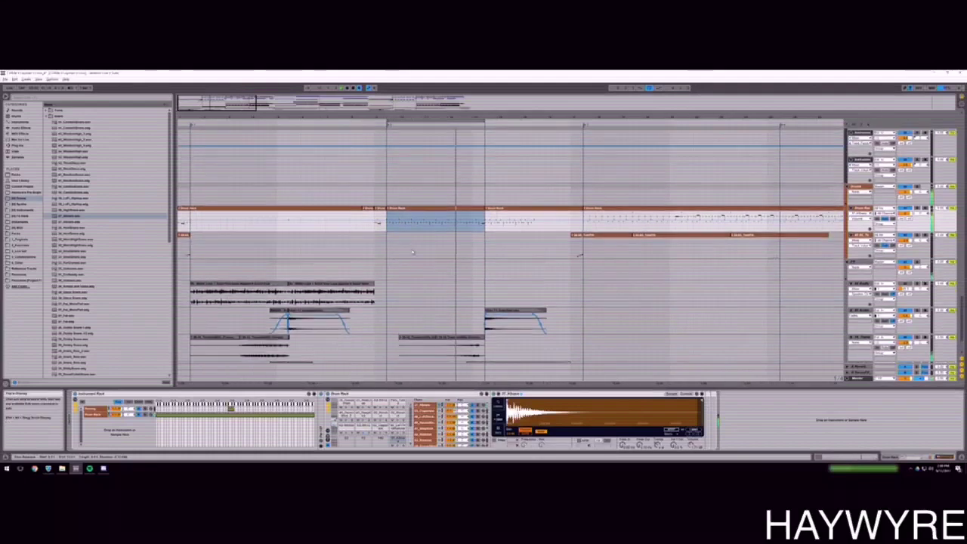
{"action": "left_click", "coordinate": [192, 217]}
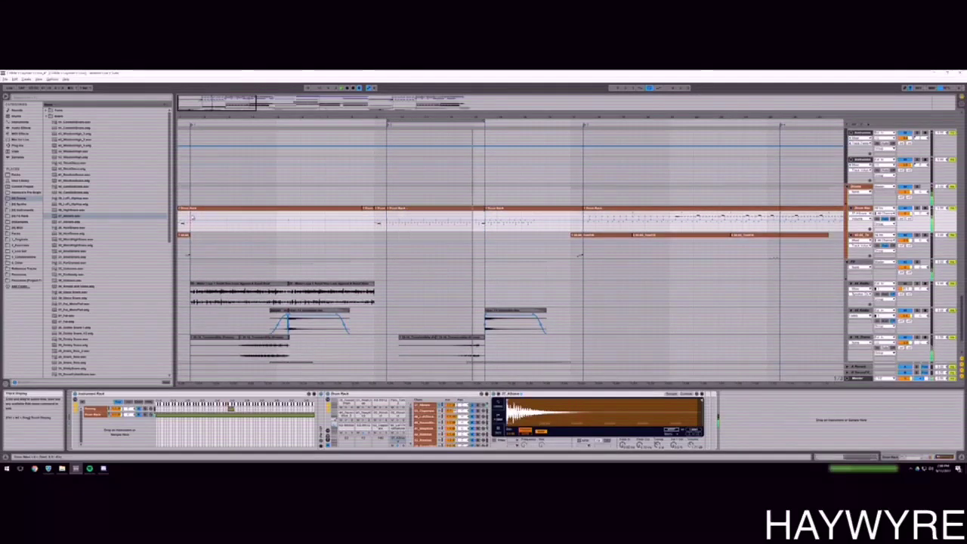
{"action": "key", "text": "ctrl+v"}
{"action": "key", "text": "space"}
{"action": "key", "text": "space"}
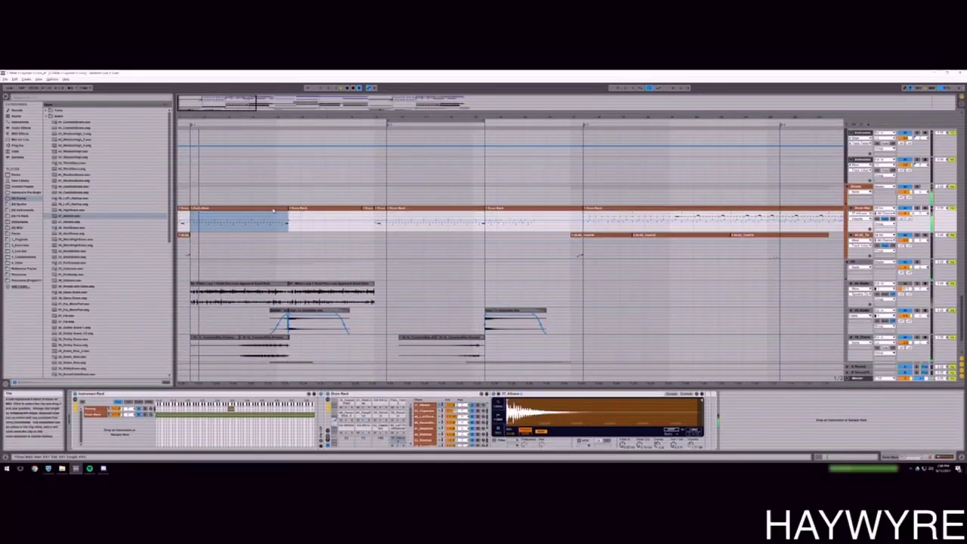
{"action": "left_click", "coordinate": [184, 209]}
{"action": "left_click", "coordinate": [190, 220]}
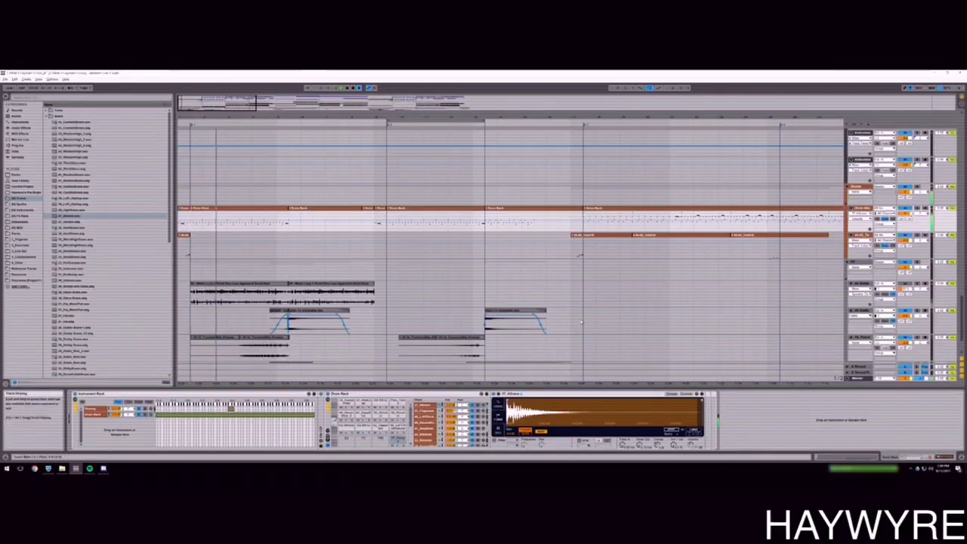
Deactivate the impact clip and the neighbouring effect clips on two effects audio tracks around the intro's midpoint.
{"action": "left_click_drag", "start_coordinate": [963, 309], "coordinate": [965, 173]}
{"action": "scroll", "coordinate": [510, 255], "scroll_direction": "up", "scroll_amount": 5}
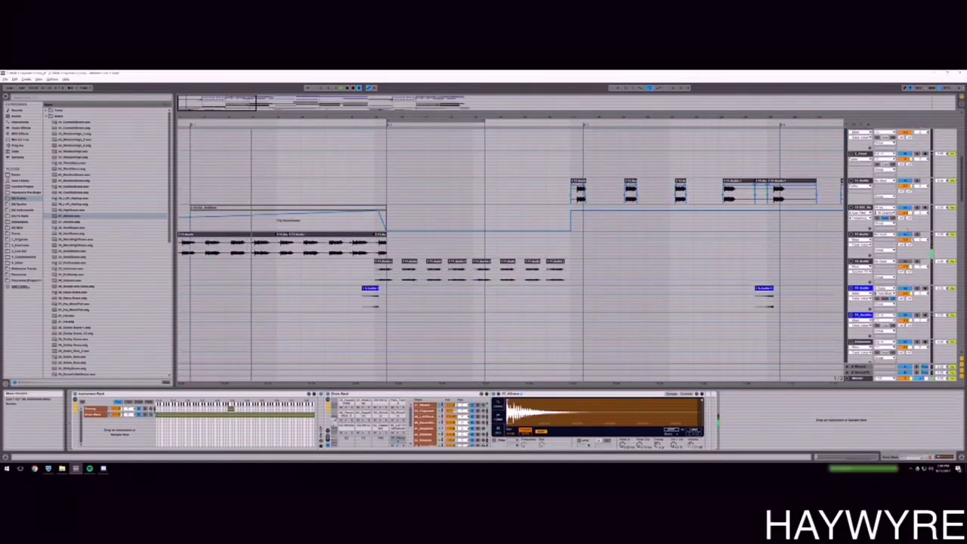
{"action": "scroll", "coordinate": [580, 202], "scroll_direction": "down", "scroll_amount": 10}
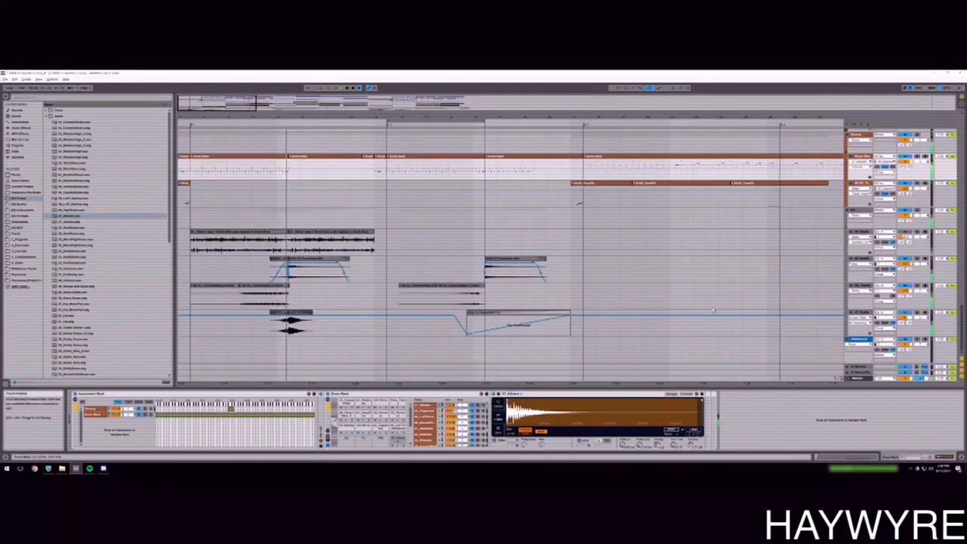
{"action": "left_click", "coordinate": [270, 330]}
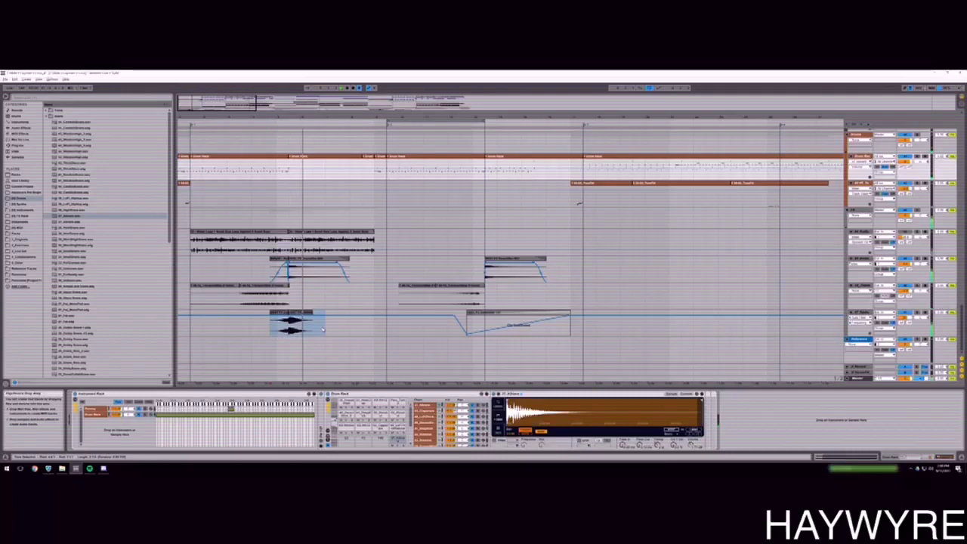
{"action": "key", "text": "0"}
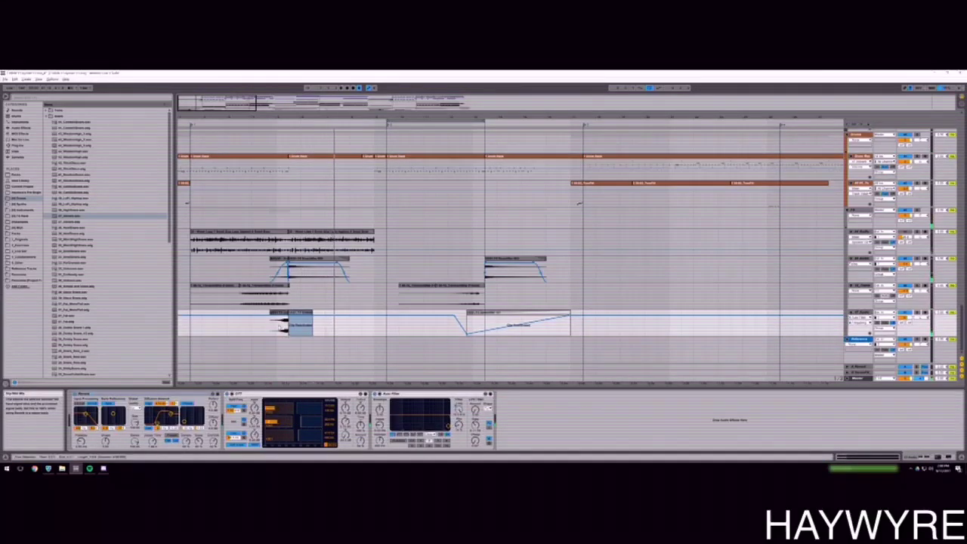
{"action": "left_click", "coordinate": [281, 335]}
{"action": "key", "text": "space"}
{"action": "left_click", "coordinate": [213, 441]}
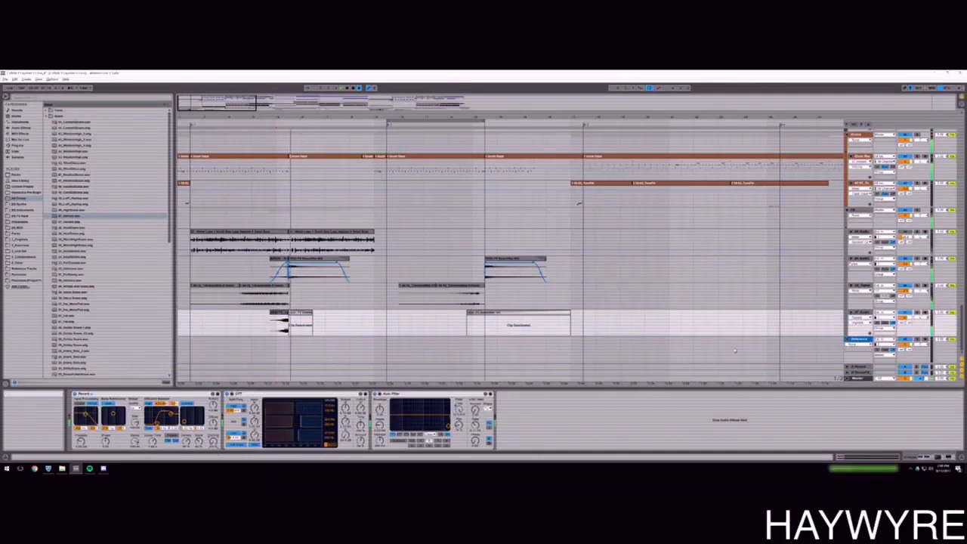
{"action": "left_click_drag", "start_coordinate": [258, 272], "coordinate": [377, 272]}
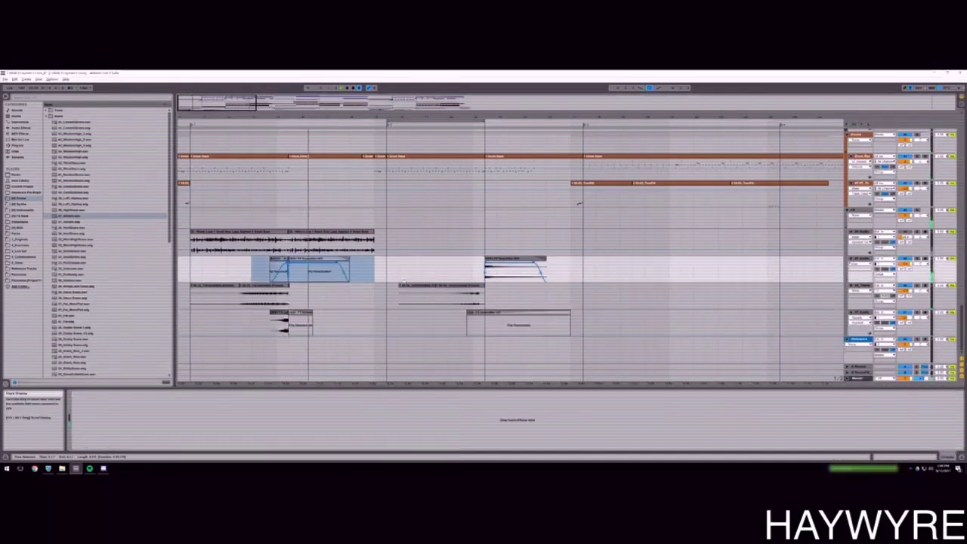
{"action": "left_click", "coordinate": [189, 271]}
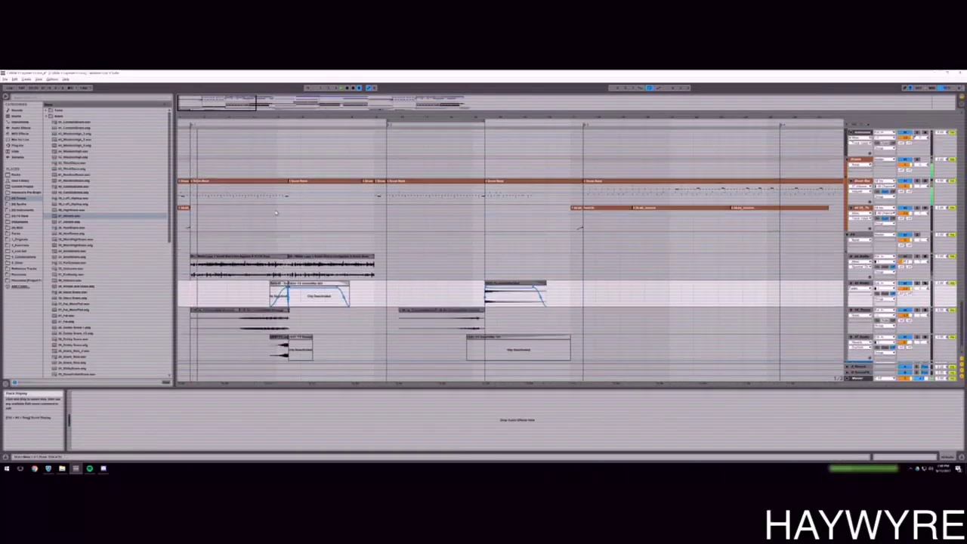
Insert a new MIDI track directly below the lower of the two layered audio tracks.
{"action": "scroll", "coordinate": [236, 136], "scroll_direction": "up", "scroll_amount": 1}
{"action": "left_click_drag", "start_coordinate": [191, 195], "coordinate": [288, 198]}
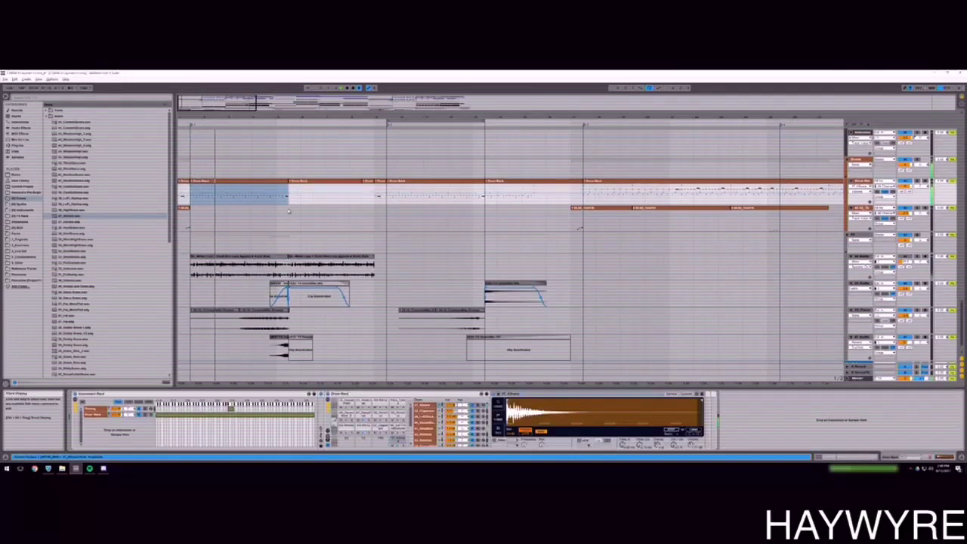
{"action": "scroll", "coordinate": [348, 239], "scroll_direction": "up", "scroll_amount": 3}
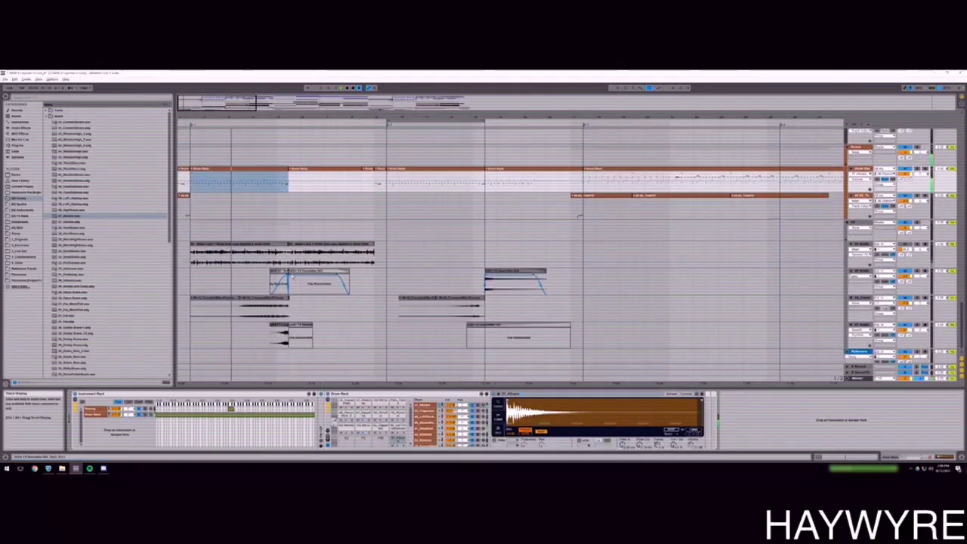
{"action": "scroll", "coordinate": [294, 279], "scroll_direction": "up", "scroll_amount": 3}
{"action": "left_click", "coordinate": [861, 227]}
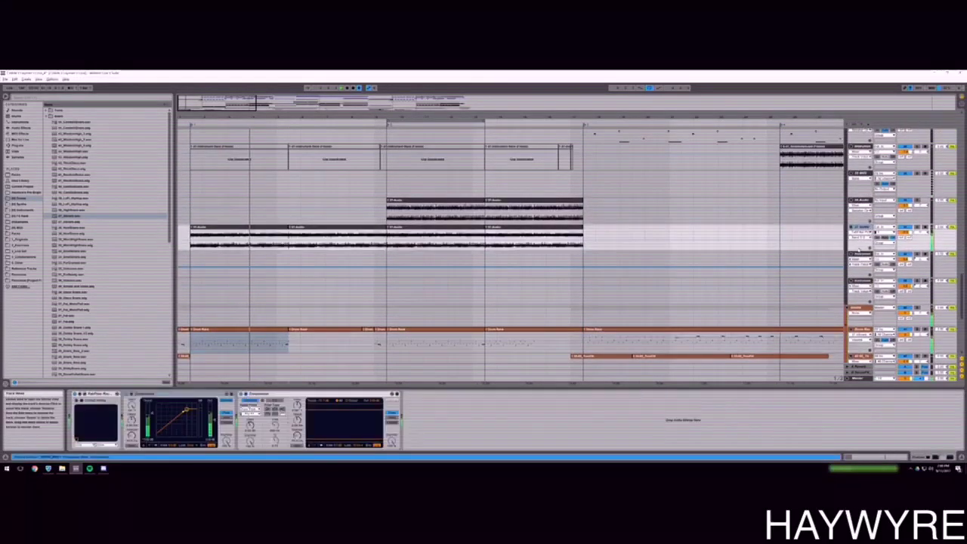
{"action": "key", "text": "ctrl+shift+t"}
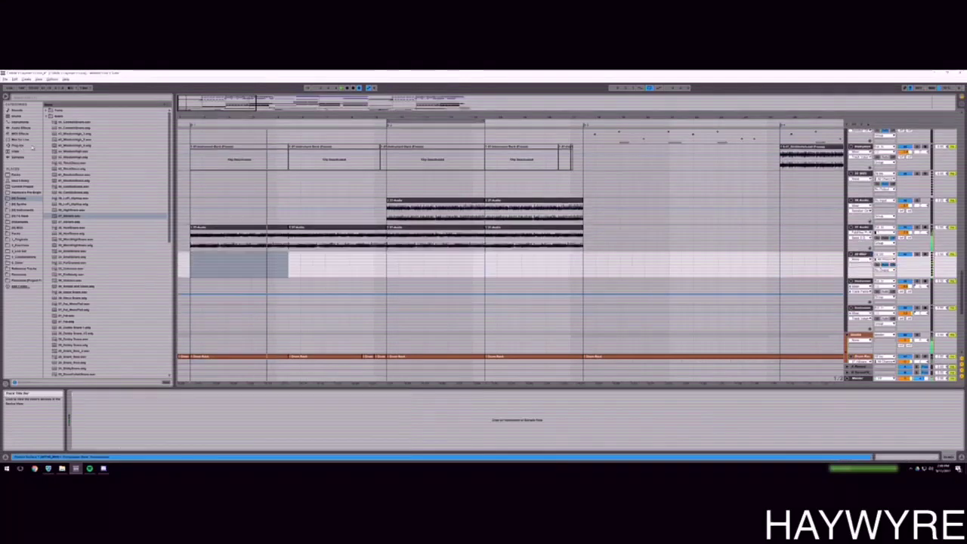
{"action": "left_click", "coordinate": [297, 276]}
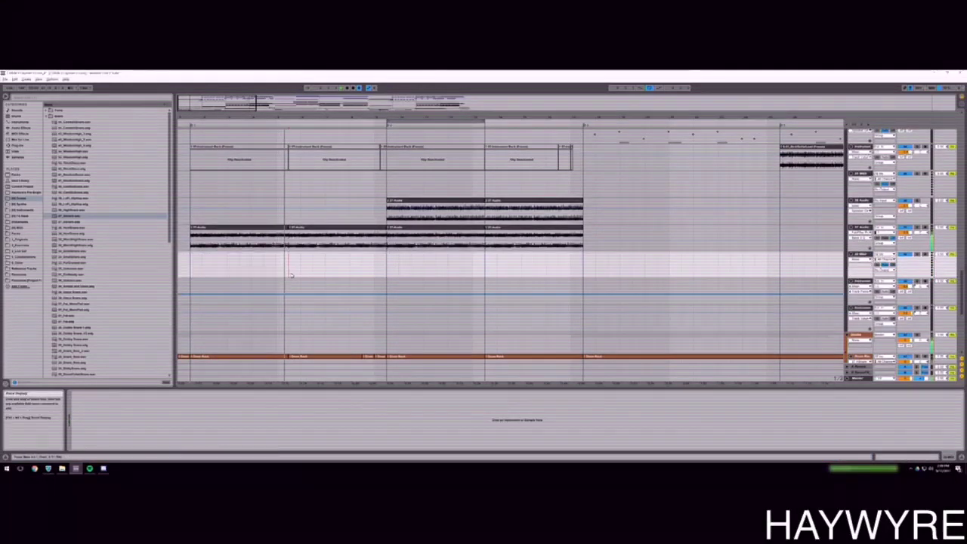
Duplicate the intro's first consolidated drum clip directly after itself so the pattern covers the second half.
{"action": "scroll", "coordinate": [297, 276], "scroll_direction": "down", "scroll_amount": 3}
{"action": "left_click", "coordinate": [217, 269]}
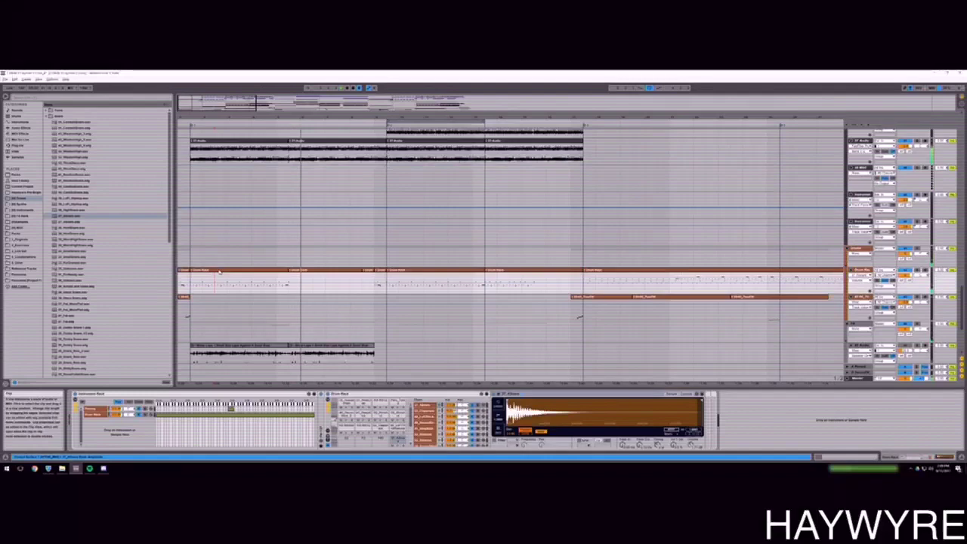
{"action": "key", "text": "ctrl+d"}
{"action": "key", "text": "space"}
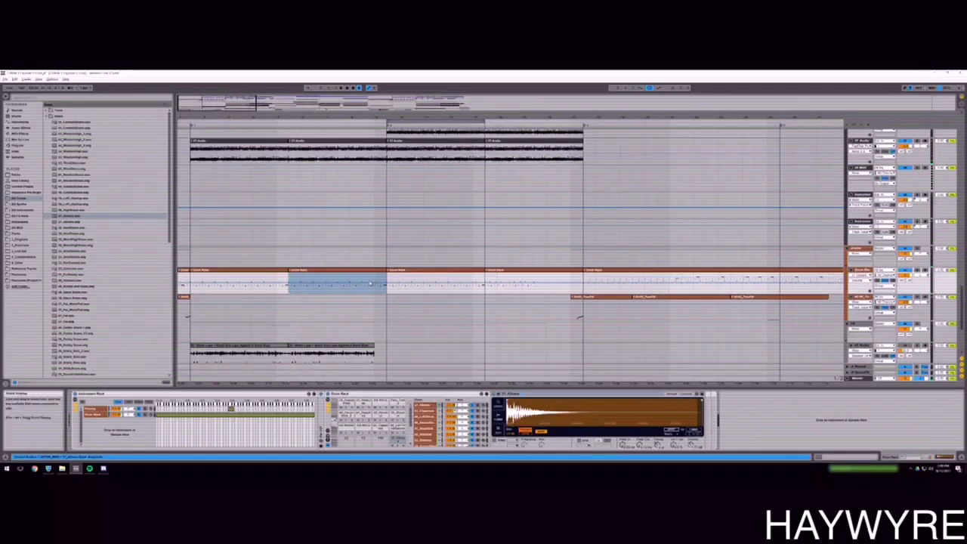
Arm the vocoder's audio track for recording.
{"action": "scroll", "coordinate": [341, 285], "scroll_direction": "up", "scroll_amount": 3}
{"action": "left_click_drag", "start_coordinate": [963, 280], "coordinate": [963, 148]}
{"action": "left_click", "coordinate": [925, 234]}
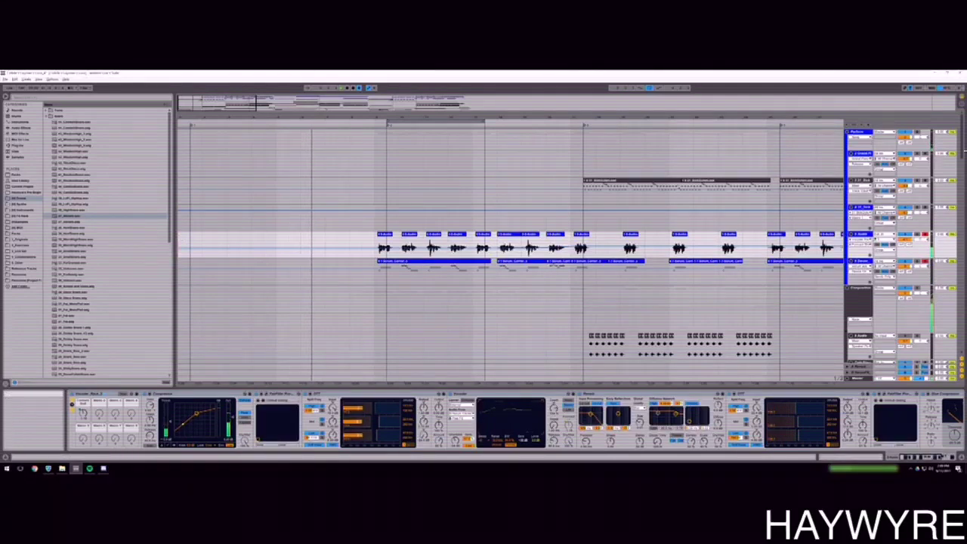
Audition a run of other snare samples in the drum folder for the drum rack's backbeat pad.
{"action": "left_click_drag", "start_coordinate": [963, 149], "coordinate": [962, 320]}
{"action": "scroll", "coordinate": [246, 293], "scroll_direction": "down", "scroll_amount": 2}
{"action": "left_click", "coordinate": [196, 266]}
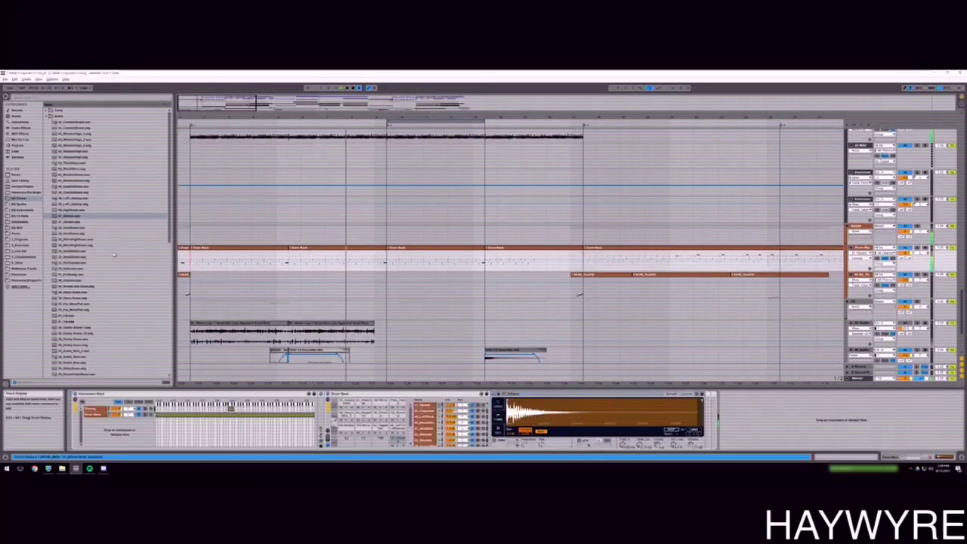
{"action": "left_click", "coordinate": [73, 229]}
{"action": "key", "text": "Down"}
{"action": "key", "text": "Down"}
{"action": "key", "text": "Down"}
{"action": "key", "text": "Down"}
{"action": "key", "text": "Down"}
{"action": "key", "text": "Down"}
{"action": "key", "text": "Down"}
{"action": "key", "text": "Down"}
{"action": "key", "text": "Down"}
{"action": "key", "text": "Down"}
{"action": "key", "text": "Down"}
{"action": "key", "text": "Down"}
{"action": "key", "text": "Down"}
{"action": "left_click", "coordinate": [75, 316]}
{"action": "left_click", "coordinate": [76, 188]}
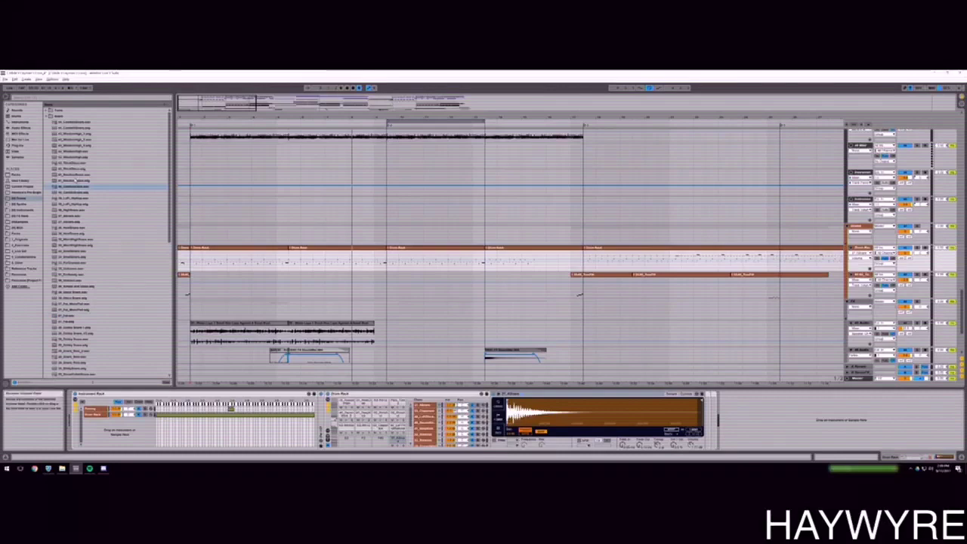
Replace the backbeat pad's sample with the ThickDisco sample from the drum folder and play the intro back.
{"action": "left_click", "coordinate": [72, 163]}
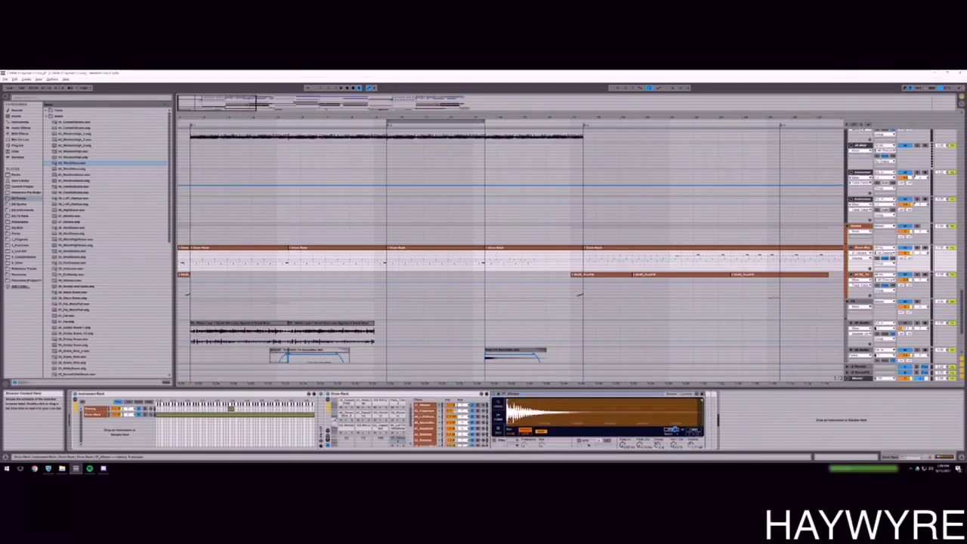
{"action": "key", "text": "space"}
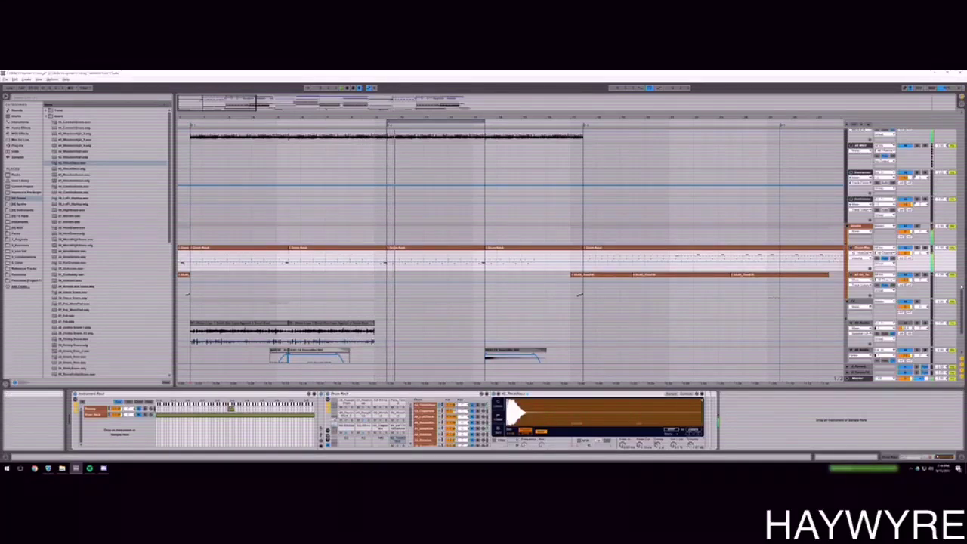
{"action": "scroll", "coordinate": [595, 235], "scroll_direction": "up", "scroll_amount": 10}
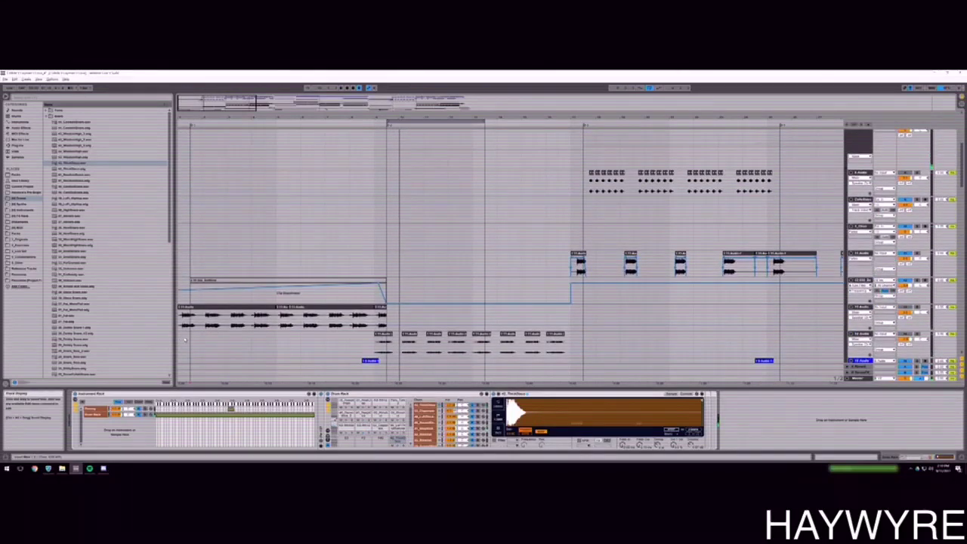
{"action": "left_click", "coordinate": [185, 340]}
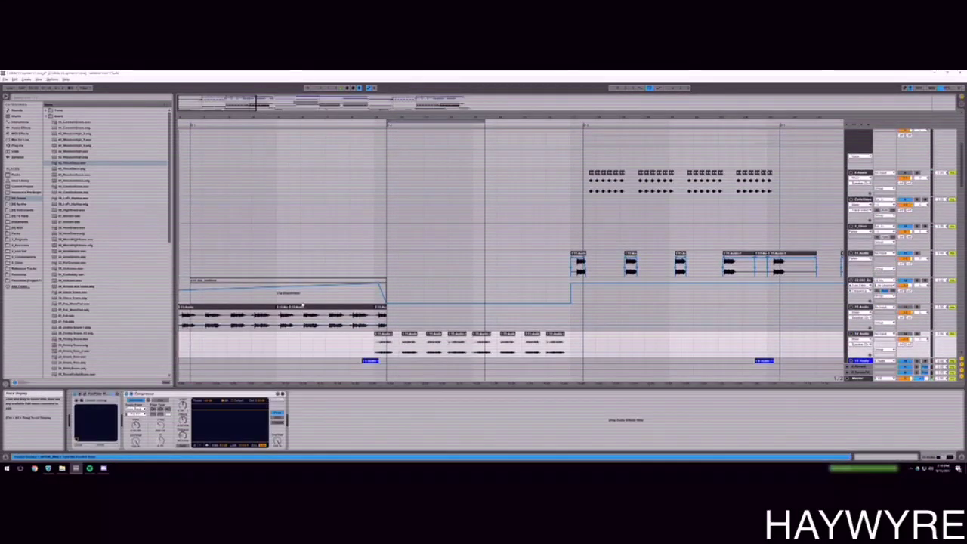
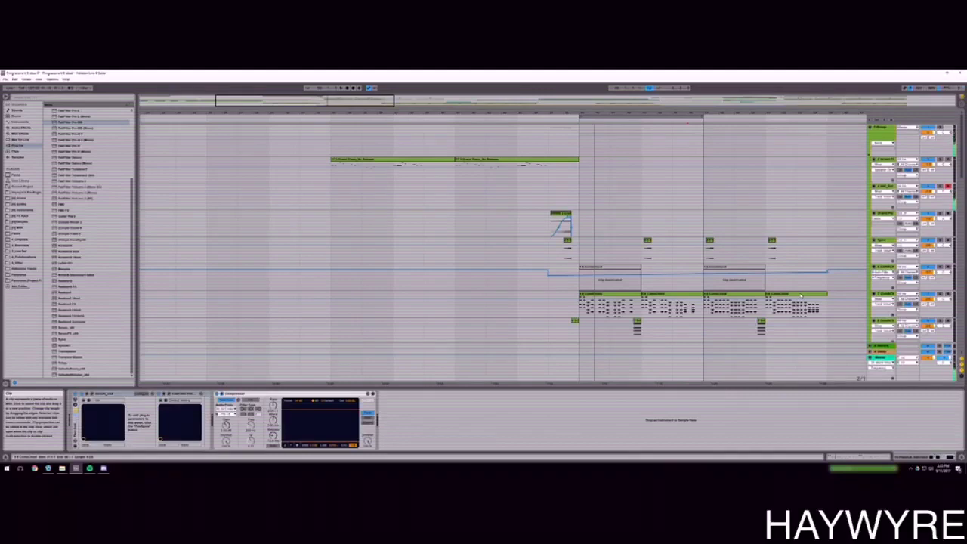
Open Serum on the record-armed track, show its effects section and examine the chorus mix control.
{"action": "left_click", "coordinate": [544, 316]}
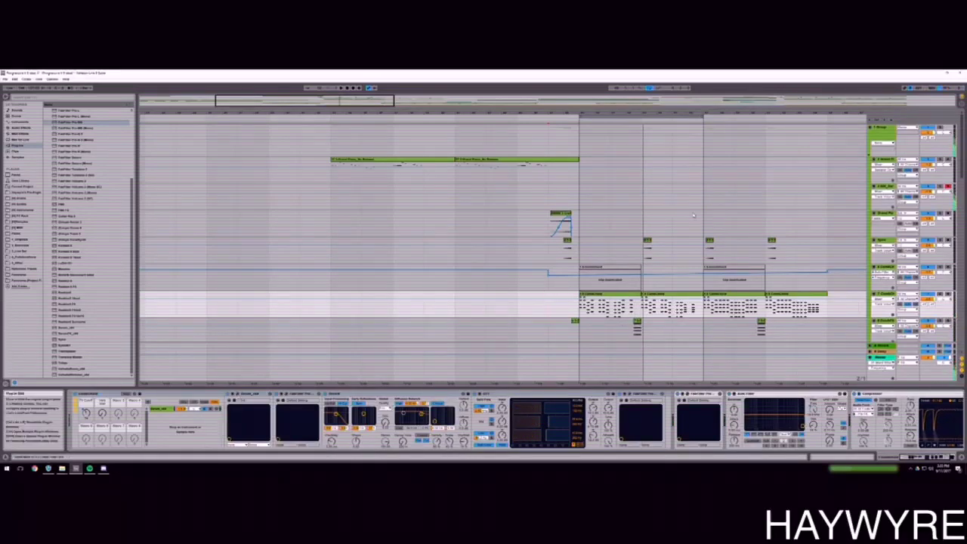
{"action": "left_click", "coordinate": [885, 186]}
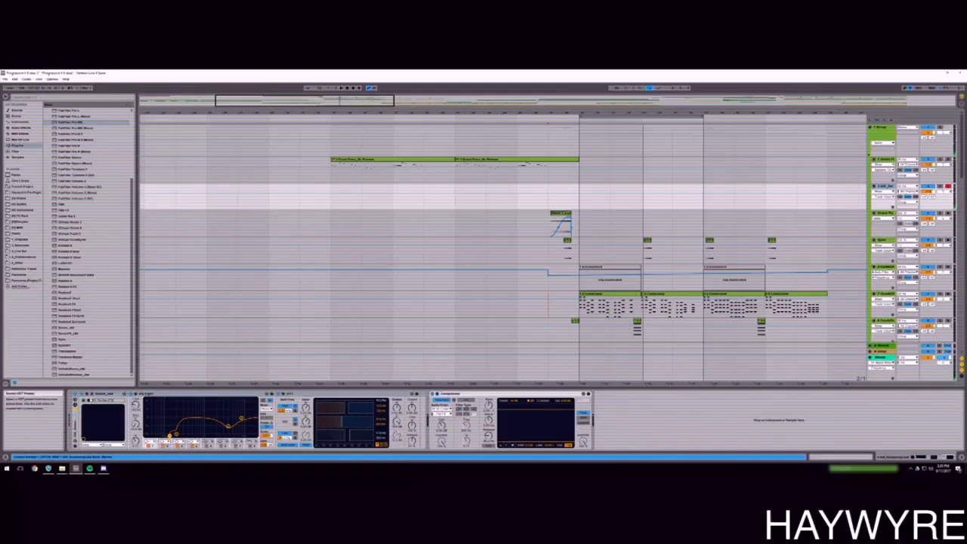
{"action": "left_click", "coordinate": [92, 393]}
{"action": "left_click_drag", "start_coordinate": [480, 193], "coordinate": [550, 195]}
{"action": "left_click", "coordinate": [428, 213]}
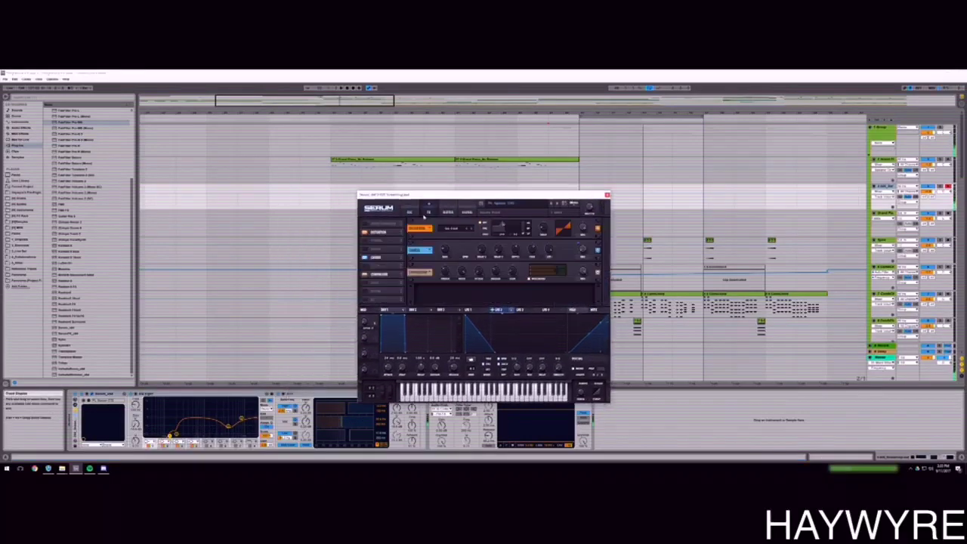
{"action": "right_click", "coordinate": [583, 251]}
{"action": "left_click", "coordinate": [596, 266]}
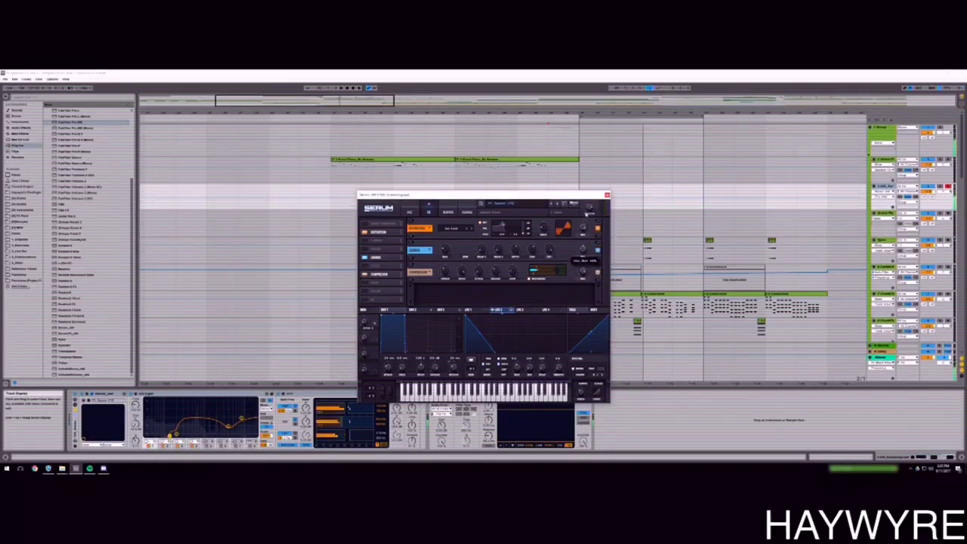
{"action": "left_click", "coordinate": [548, 187]}
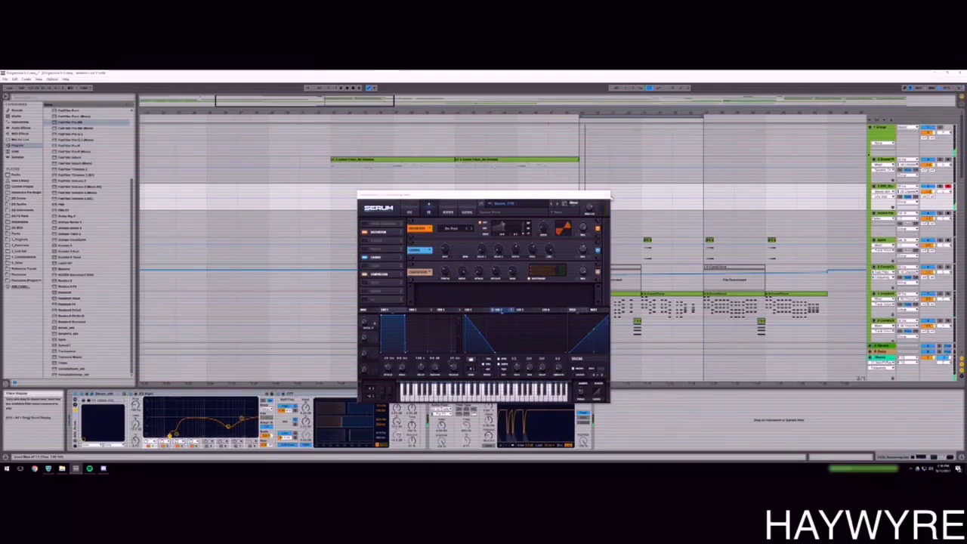
Close the Serum window and open the first entry among the recent sets, discarding changes to the current set.
{"action": "left_click", "coordinate": [606, 194]}
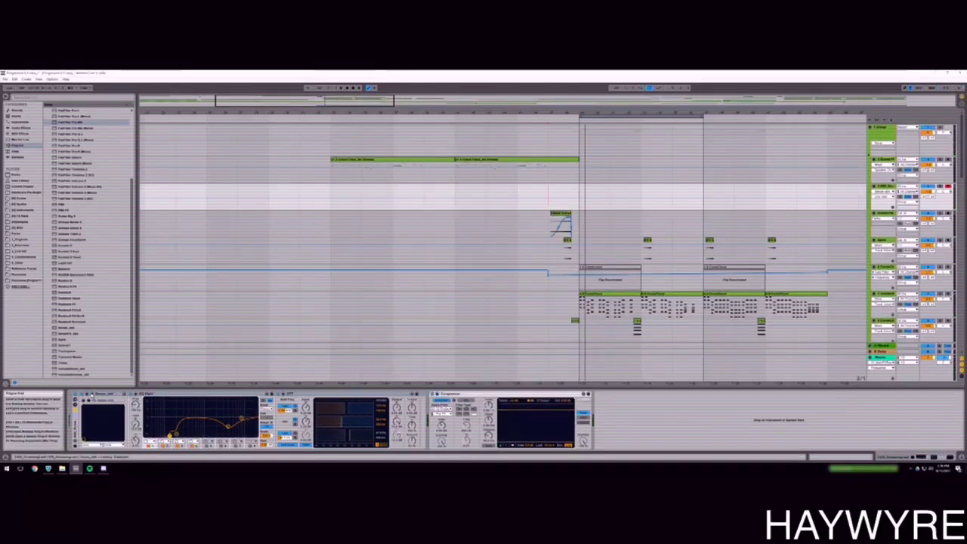
{"action": "left_click", "coordinate": [92, 393]}
{"action": "left_click", "coordinate": [606, 194]}
{"action": "left_click_drag", "start_coordinate": [259, 112], "coordinate": [278, 79]}
{"action": "left_click", "coordinate": [6, 79]}
{"action": "mouse_move", "coordinate": [30, 96]}
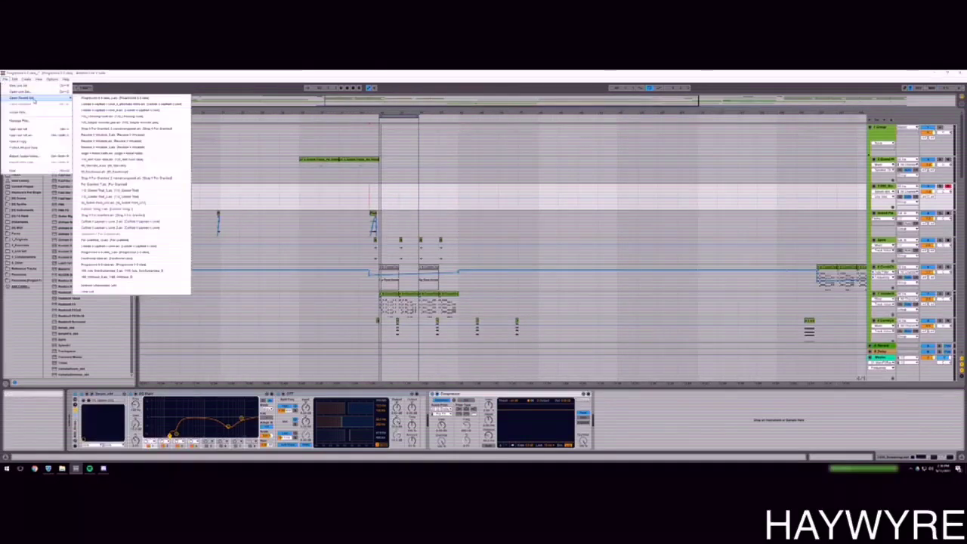
{"action": "left_click", "coordinate": [121, 99]}
{"action": "left_click", "coordinate": [485, 283]}
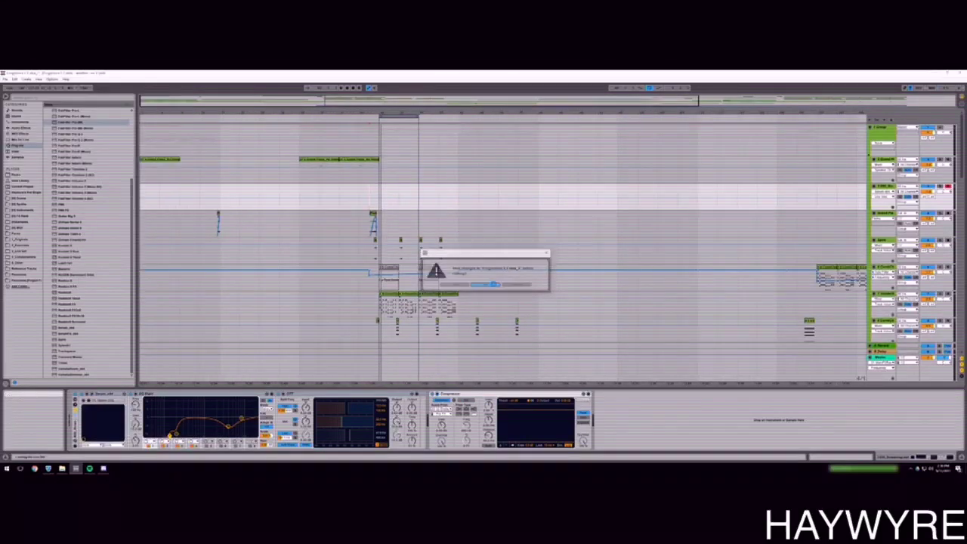